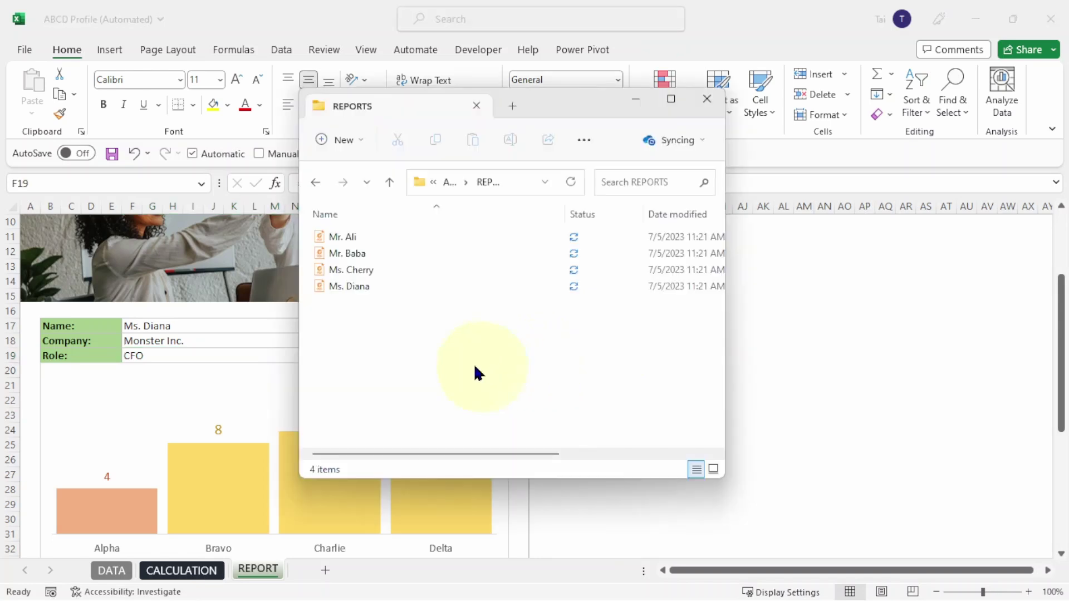
Open the last PDF report in the REPORTS folder and look through its page
drag(365, 324, 322, 231)
click(352, 337)
click(344, 288)
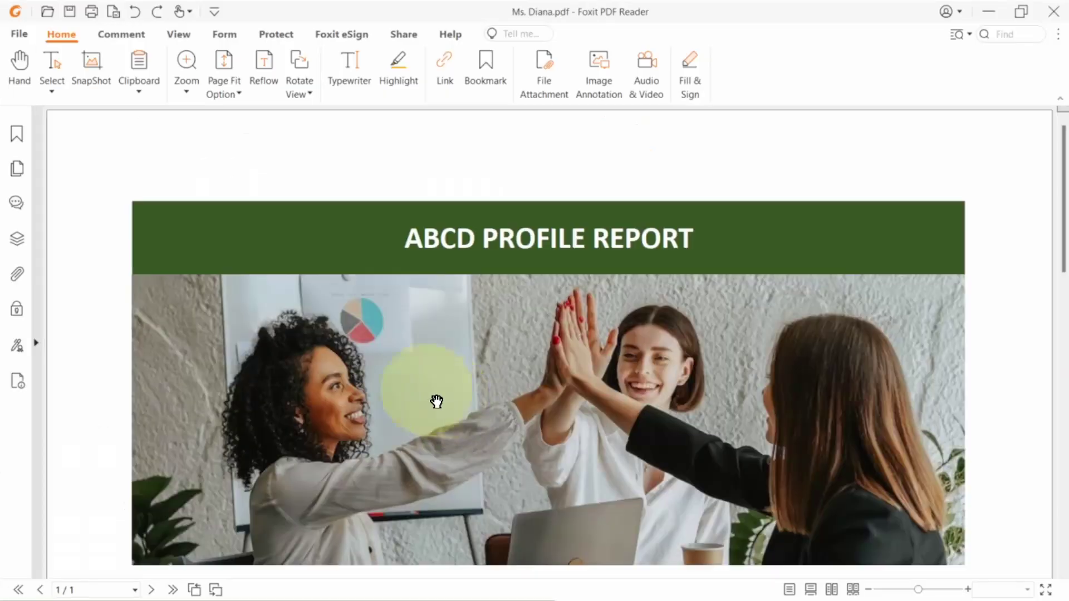
scroll(564, 395, down, 5)
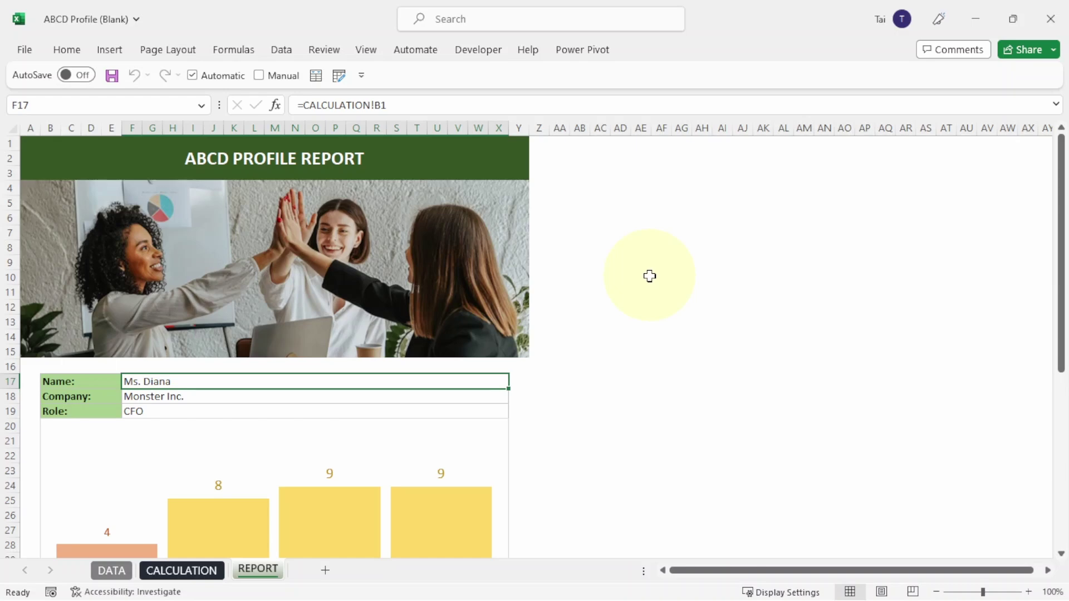
Review the REPORT sheet of the ABCD Profile (Blank) workbook and inspect the formula behind the Name field in F17
click(382, 397)
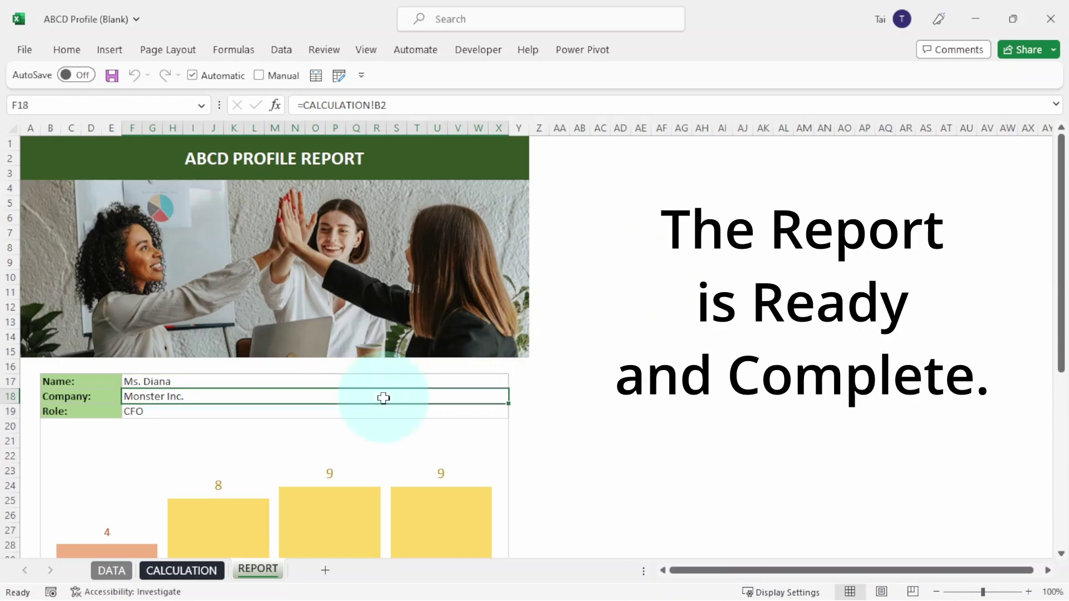
scroll(393, 363, down, 6)
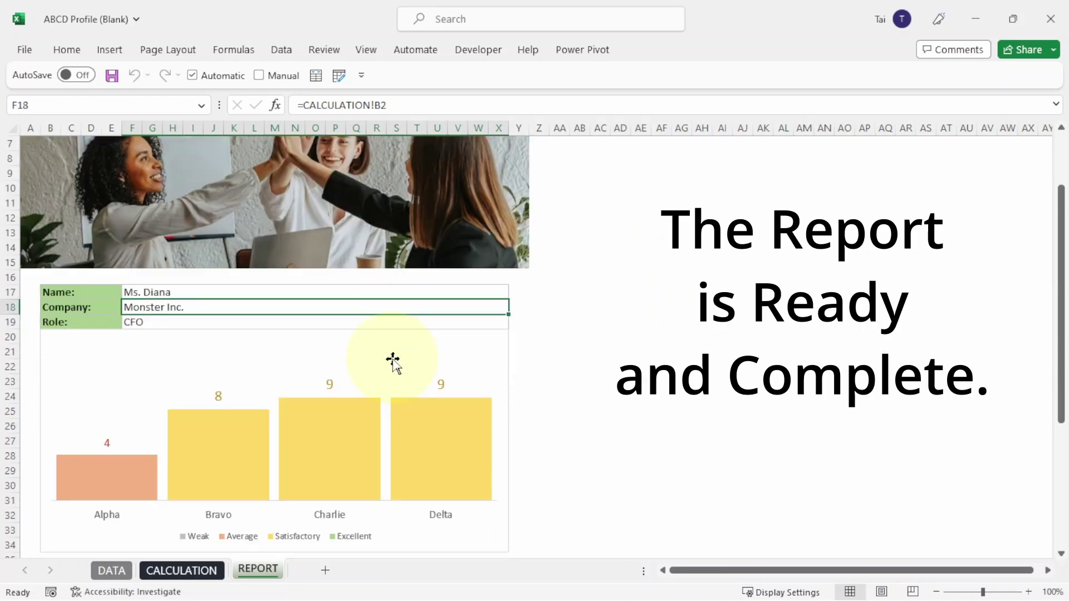
scroll(393, 363, down, 1)
scroll(369, 389, up, 4)
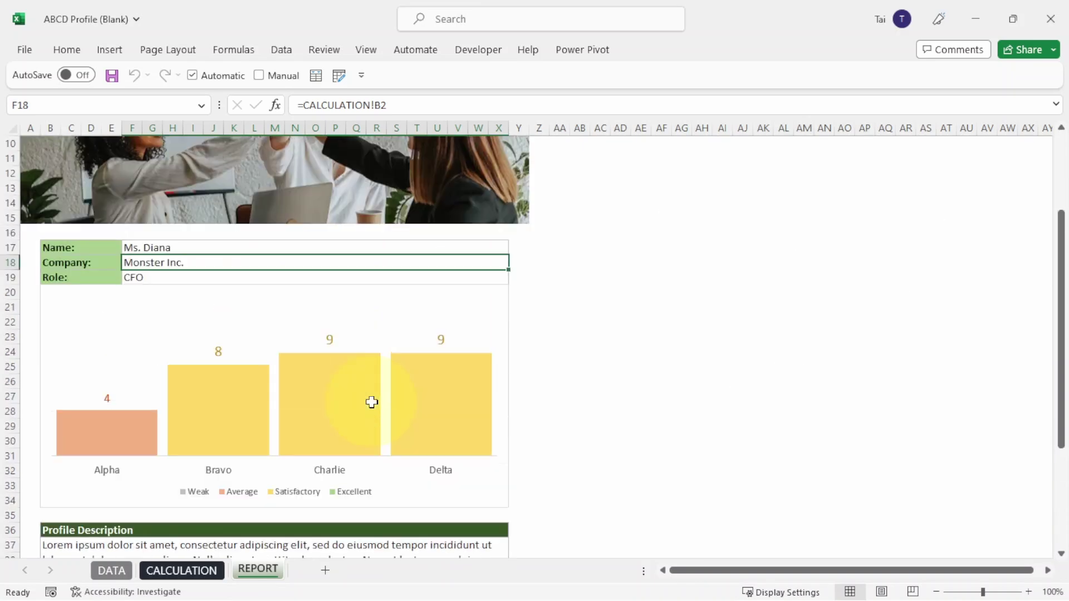
click(289, 247)
double_click(288, 246)
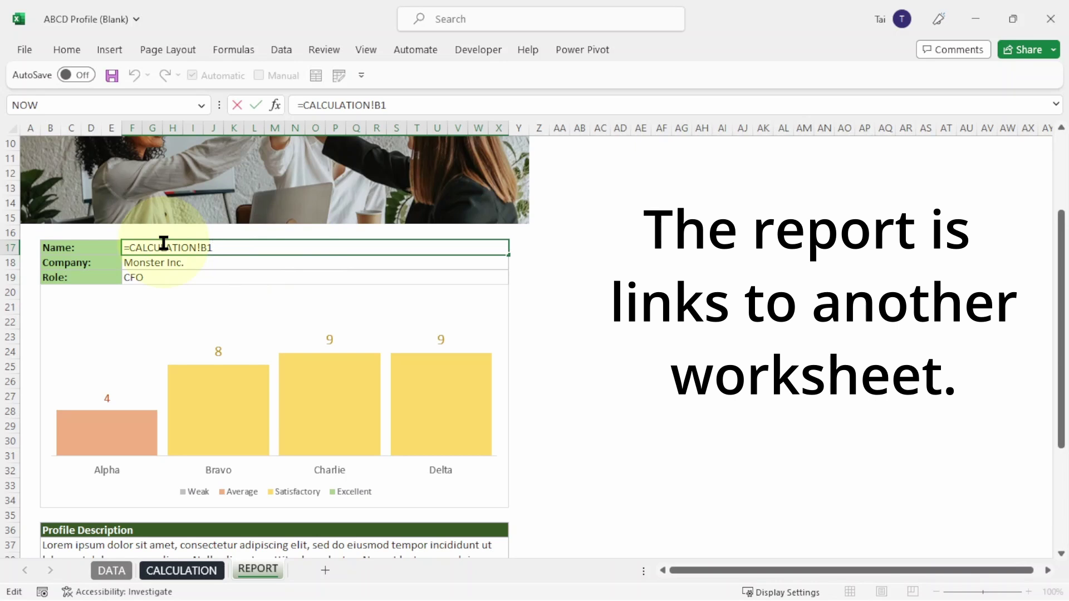
key(Escape)
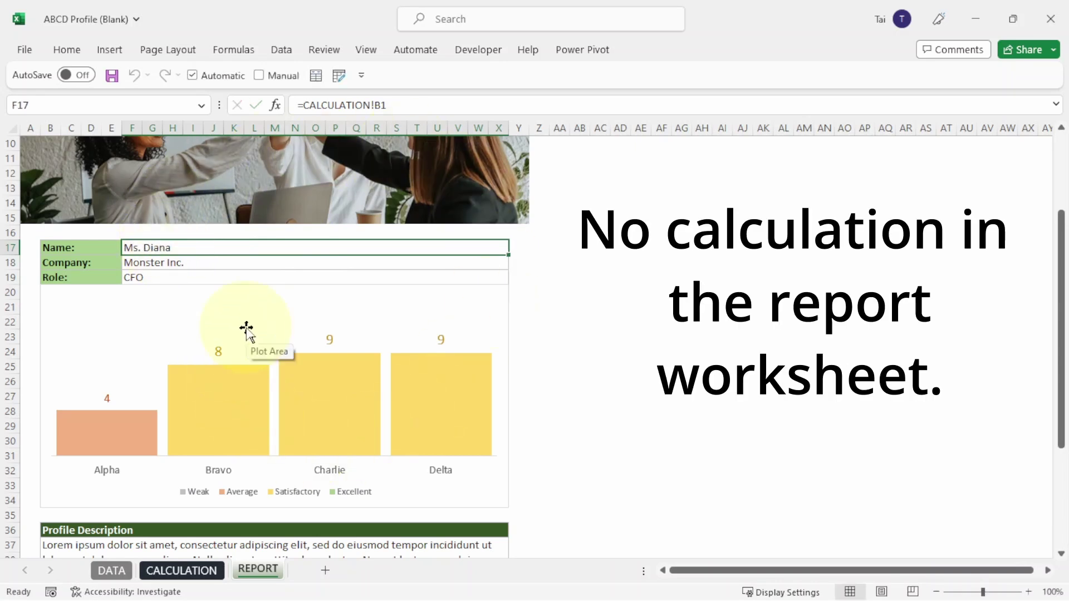
Examine the CALCULATION sheet's score cells E4:E7, profile details B1:B3 and the source range of the ABCD Profile chart
click(182, 571)
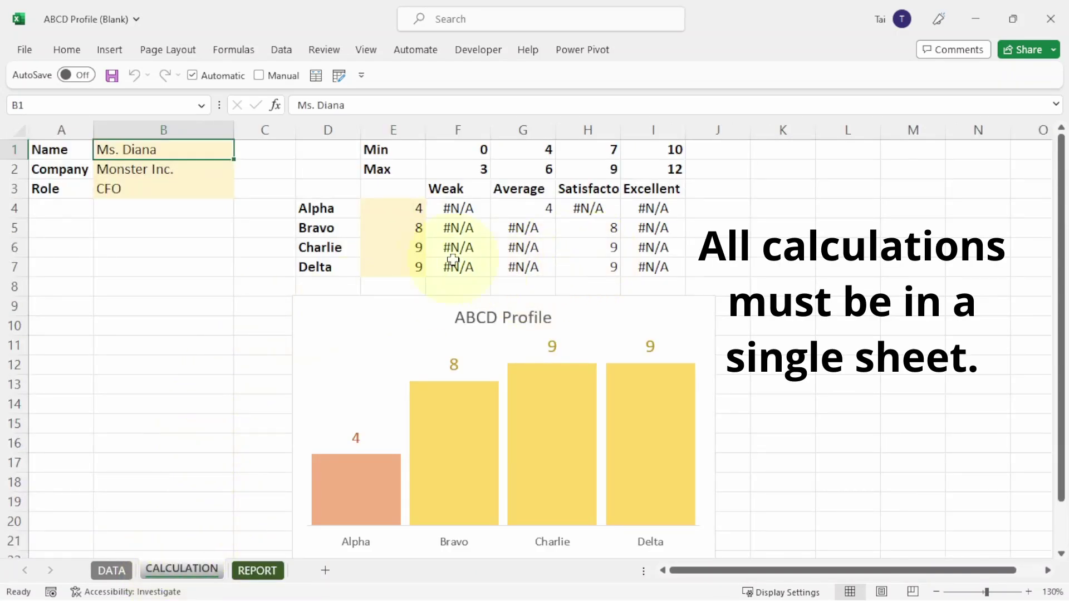
drag(397, 207, 399, 262)
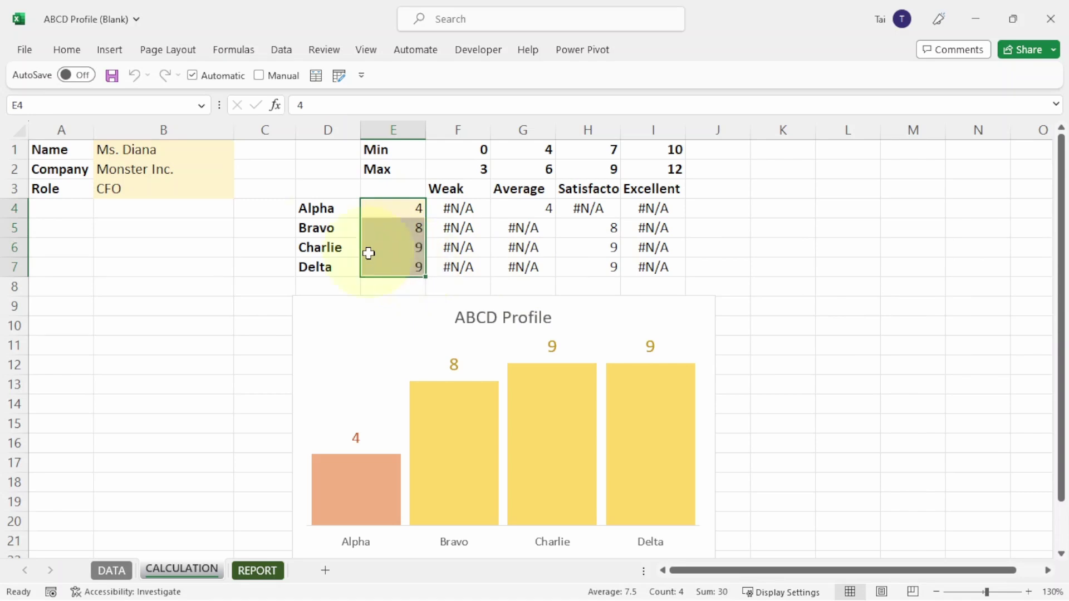
drag(141, 149, 140, 183)
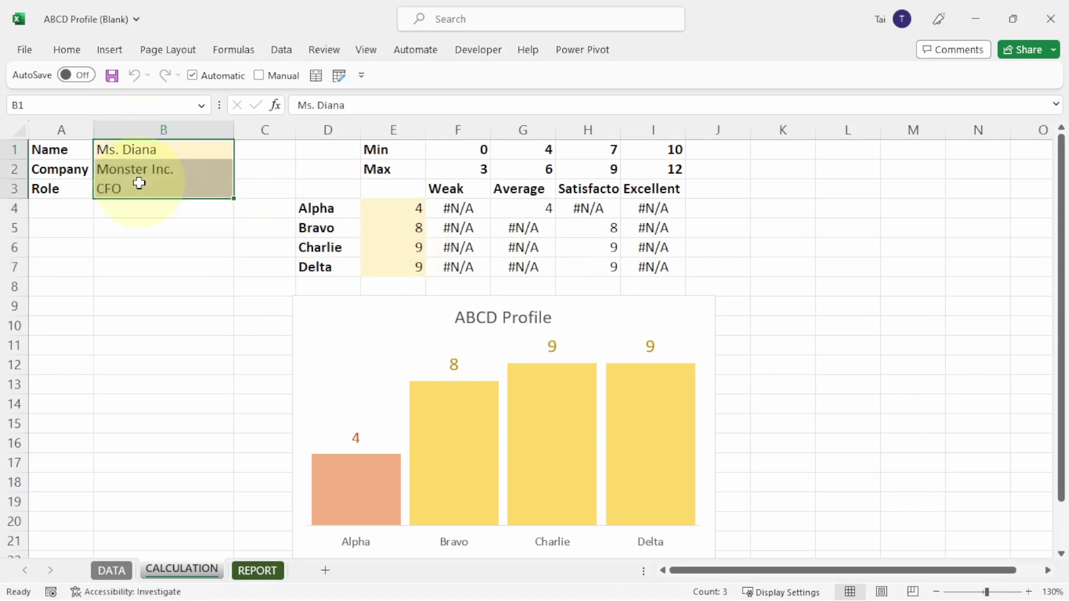
click(383, 310)
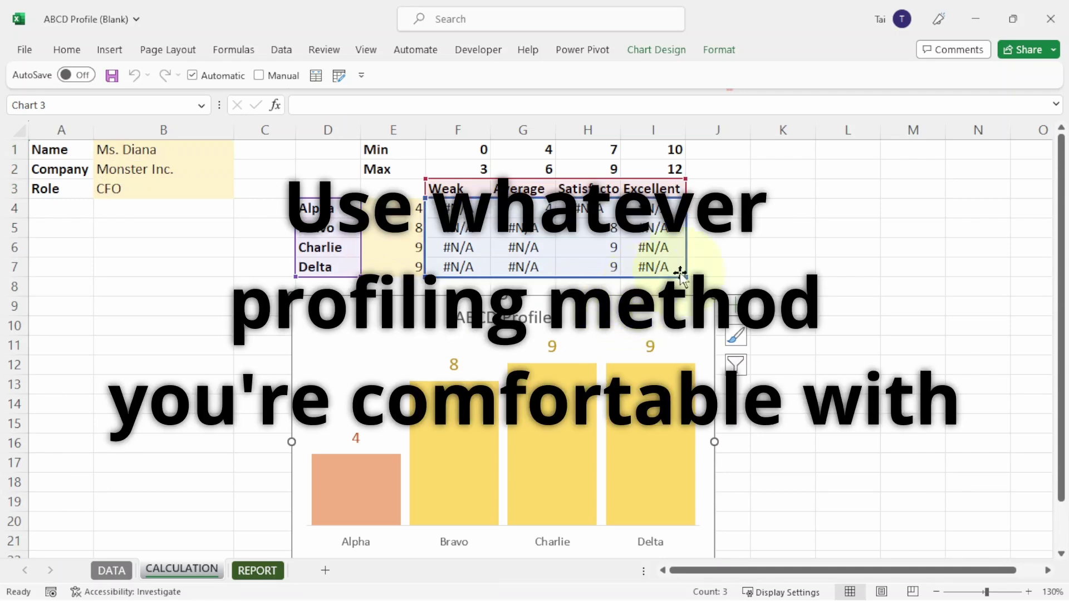
drag(139, 150, 139, 184)
click(163, 295)
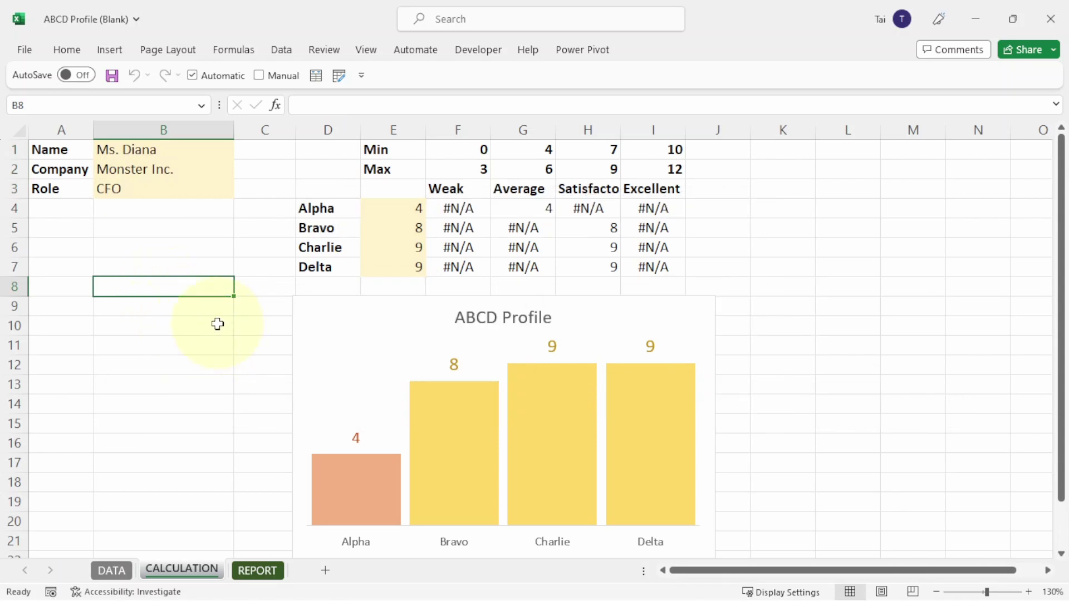
Examine the DATA sheet's column headers in A1:G1 and the records in A2:G5
click(106, 571)
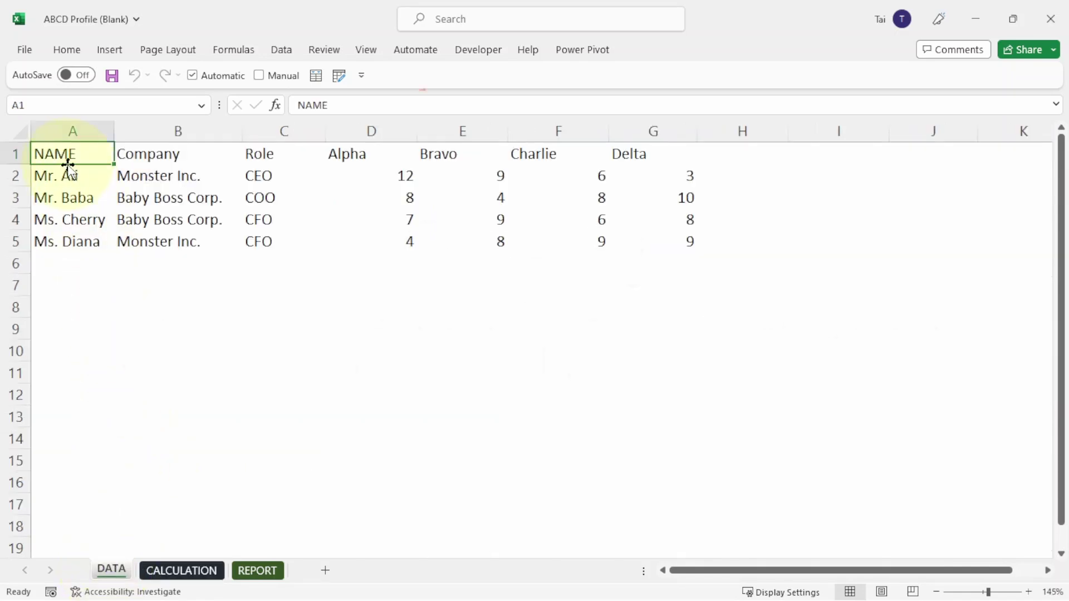
drag(66, 156, 657, 150)
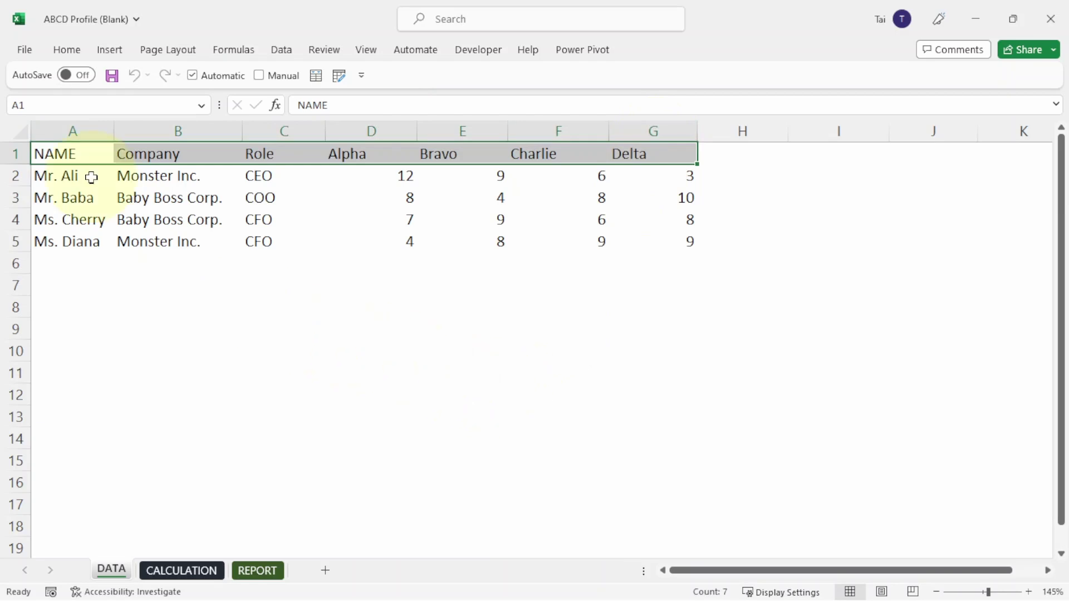
click(72, 151)
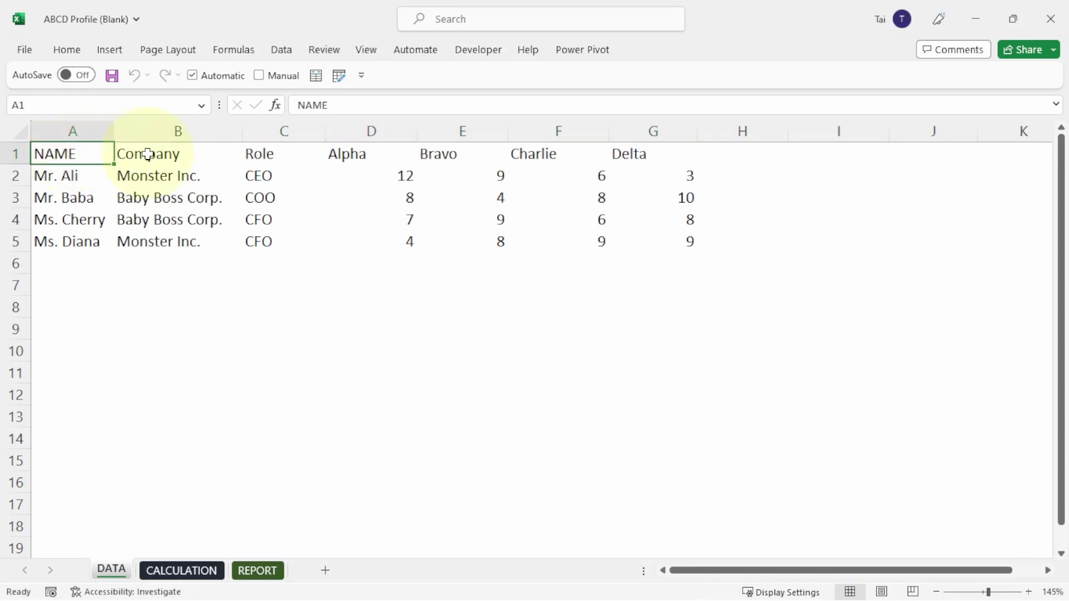
click(180, 154)
click(283, 153)
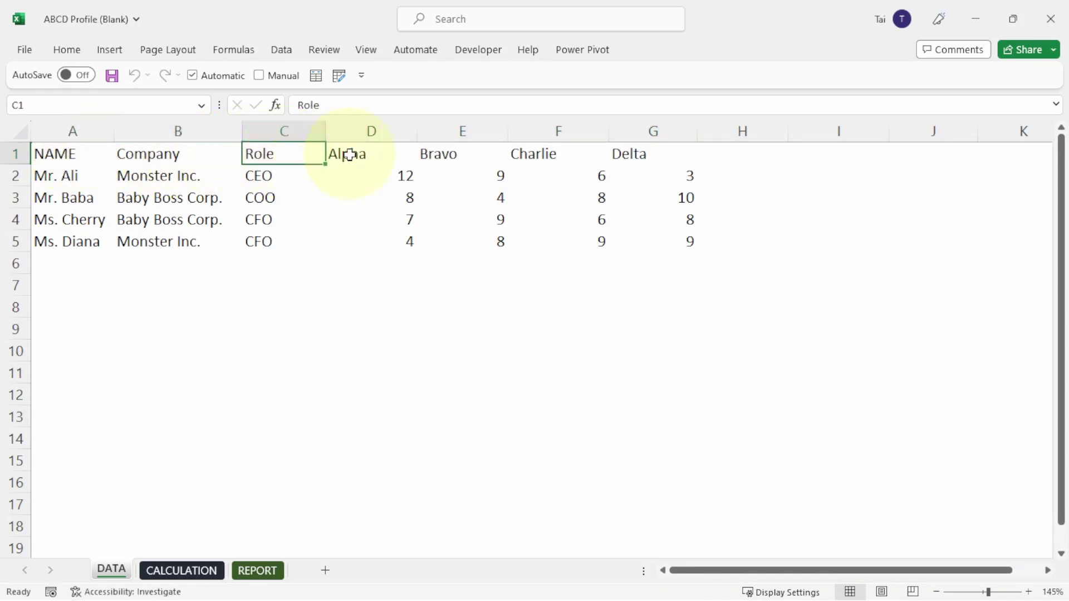
click(411, 156)
drag(411, 156, 678, 152)
drag(67, 177, 679, 236)
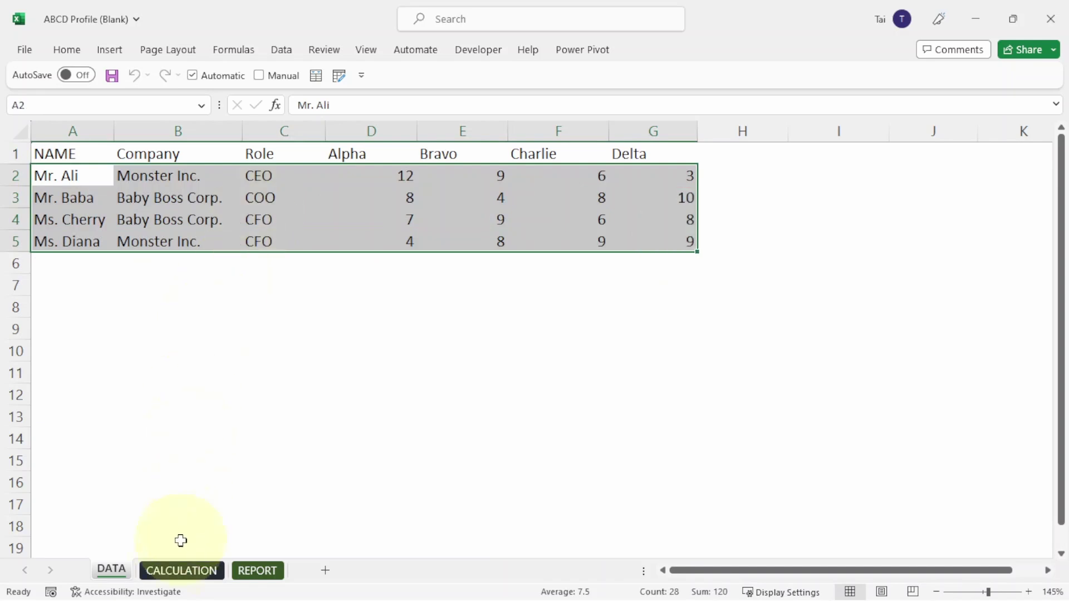
Compare the profile cells on the CALCULATION sheet with the records on the DATA sheet
click(184, 571)
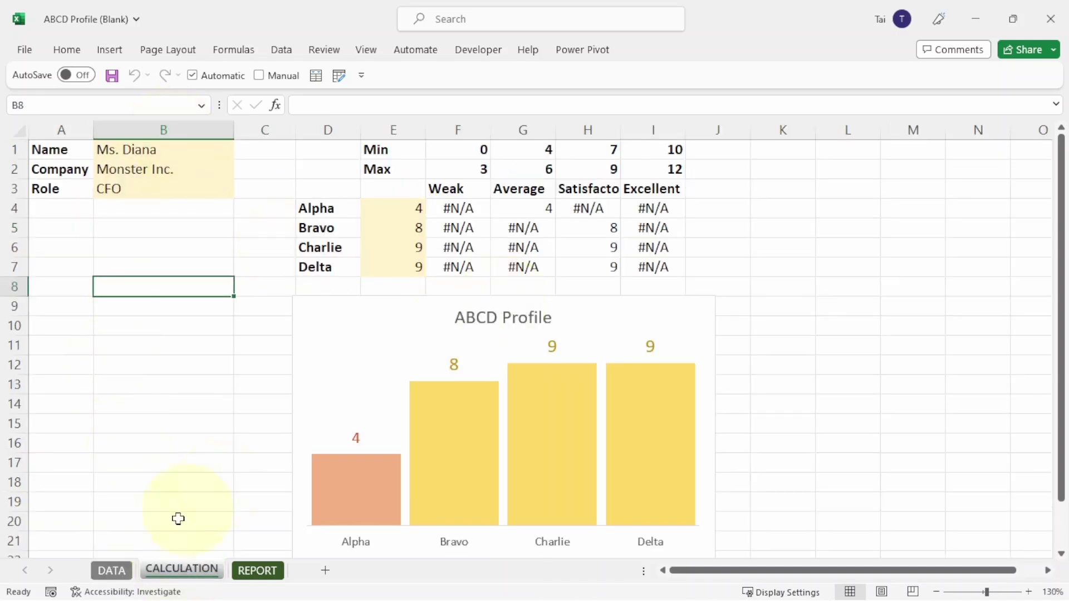
click(114, 574)
click(250, 177)
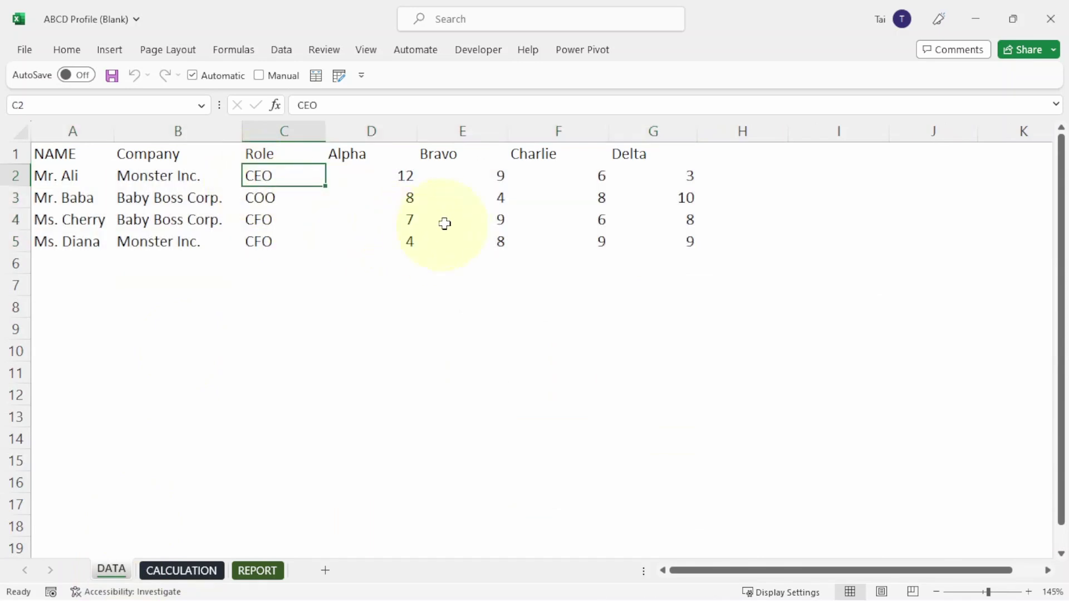
click(177, 571)
click(176, 149)
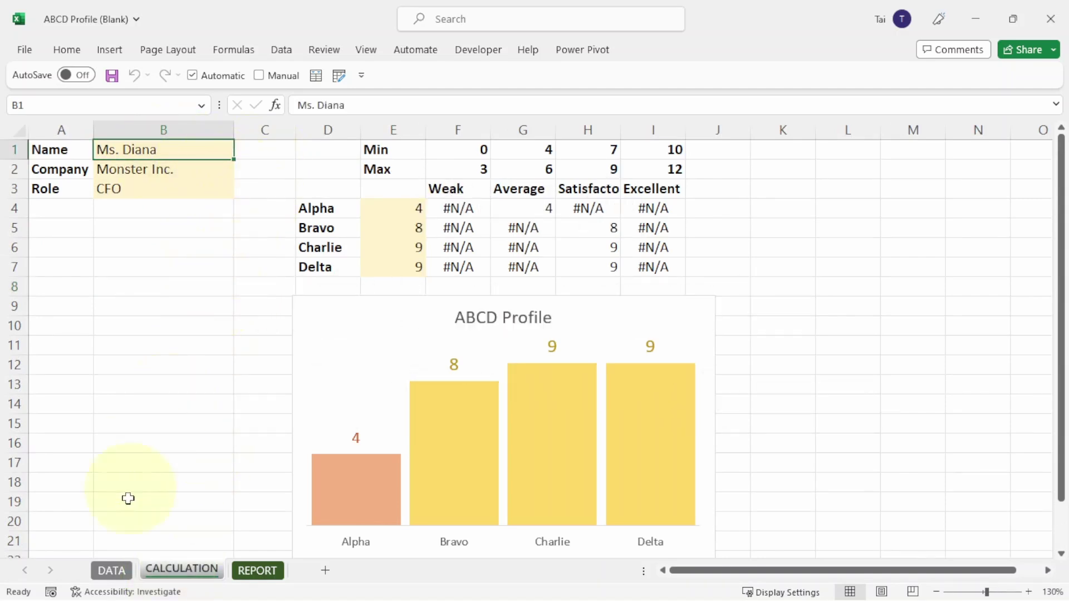
click(100, 569)
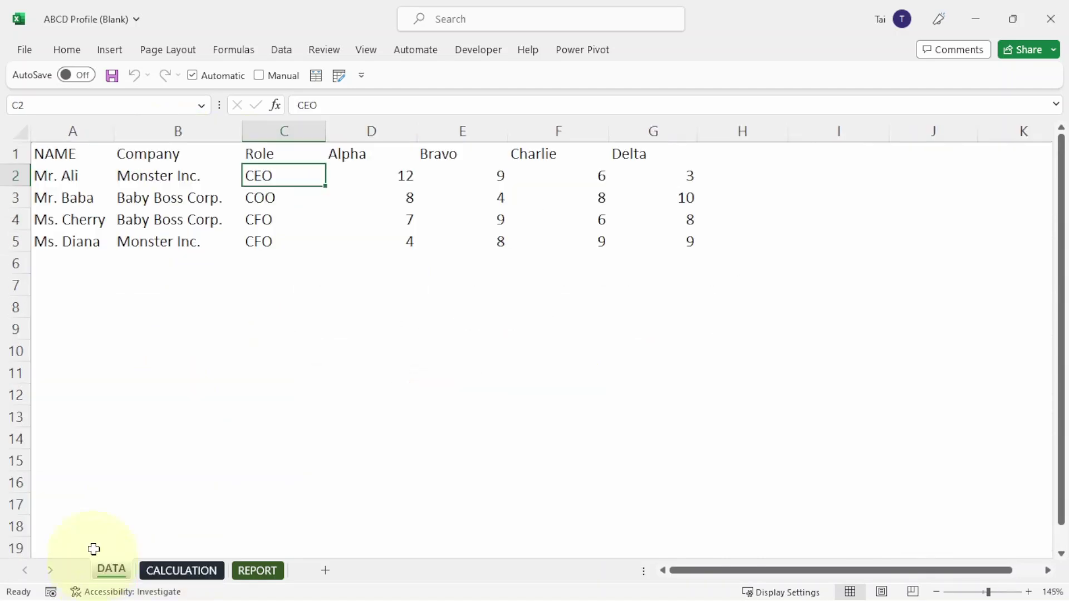
Insert a blank row above the Name row on the CALCULATION sheet
click(161, 573)
right_click(13, 150)
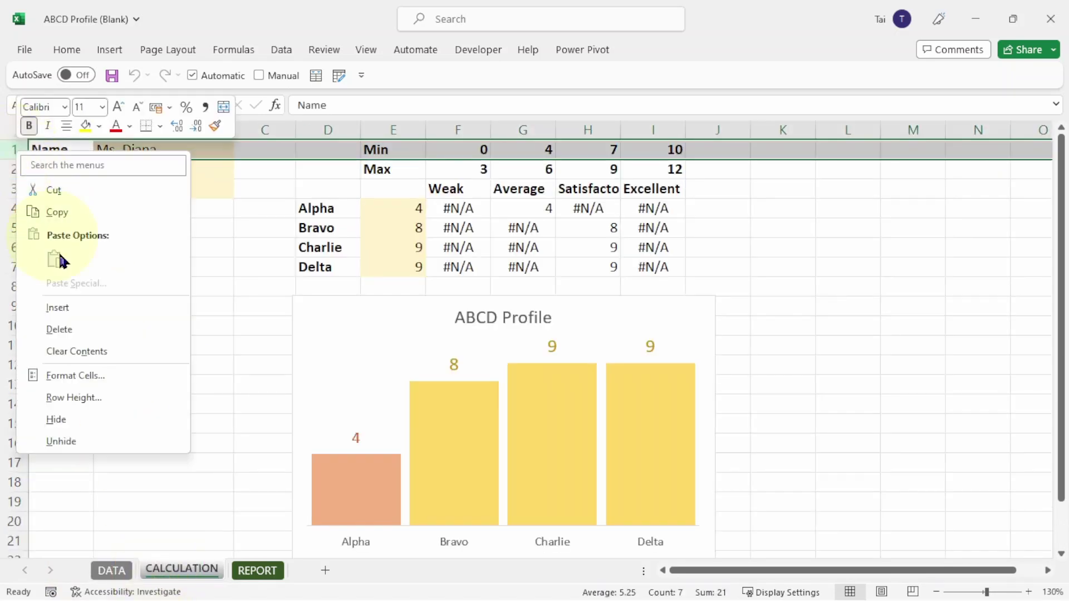
click(57, 308)
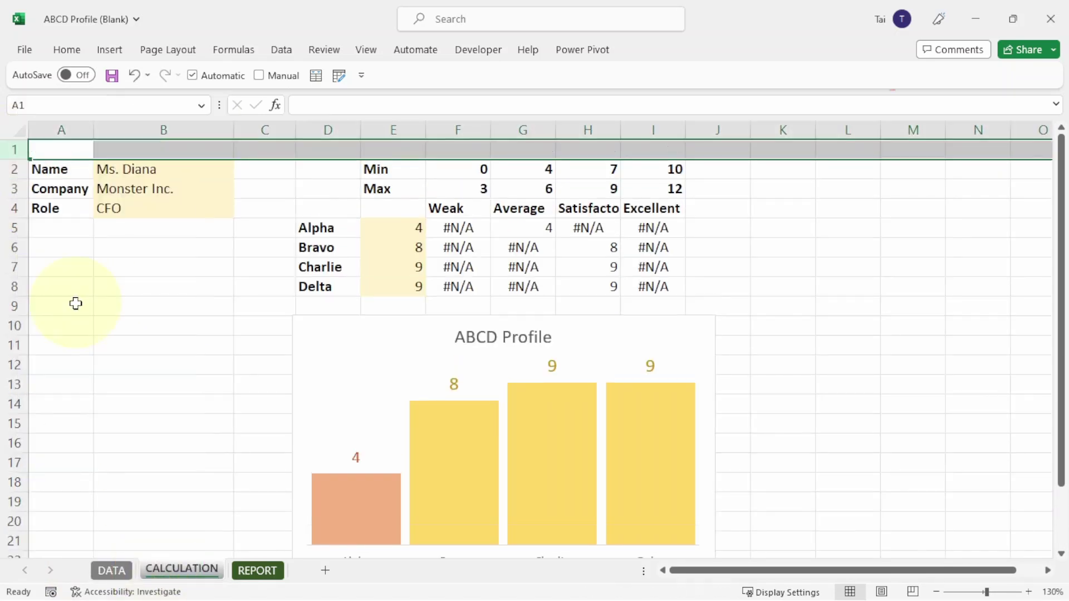
Label cell A1 "Row No" and enter 1 in cell B1
click(74, 149)
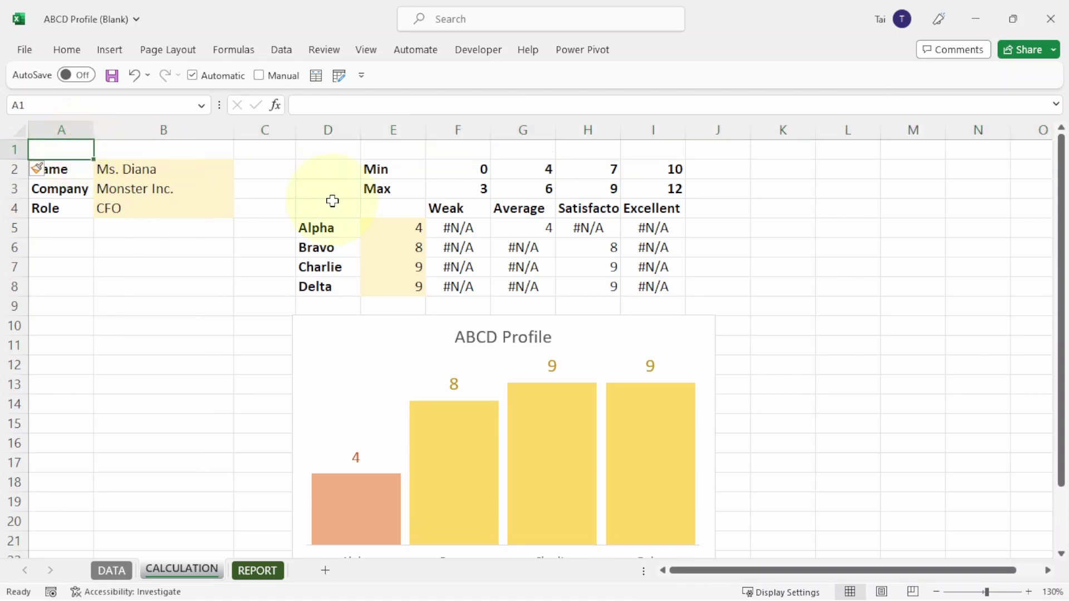
text(Row No)
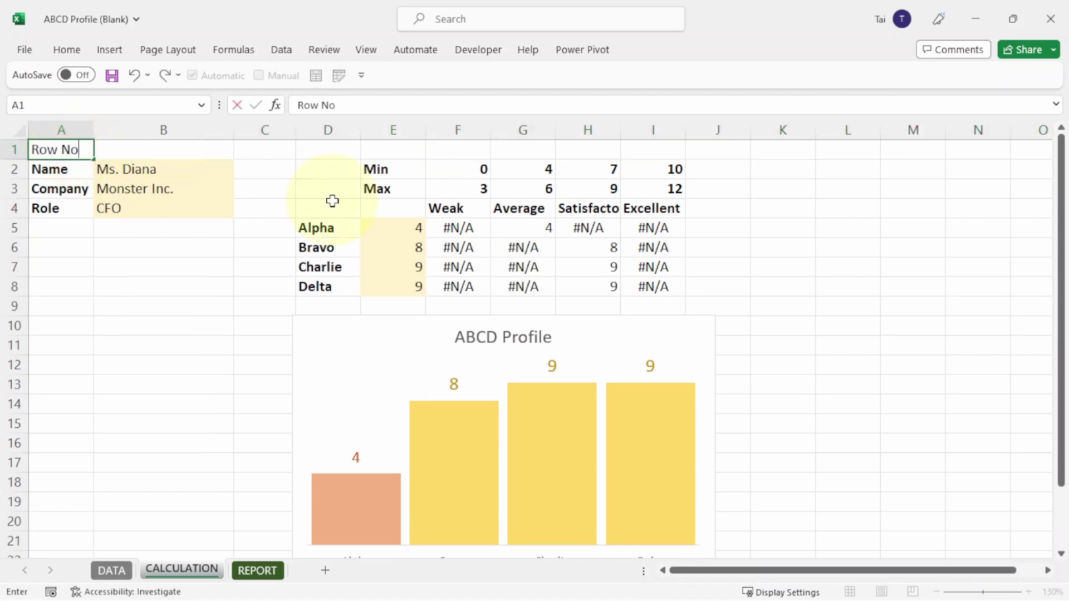
key(Tab)
text(1)
click(235, 221)
Check the first record's row on the DATA sheet and set the Row No value in CALCULATION cell B1 to 2
click(174, 144)
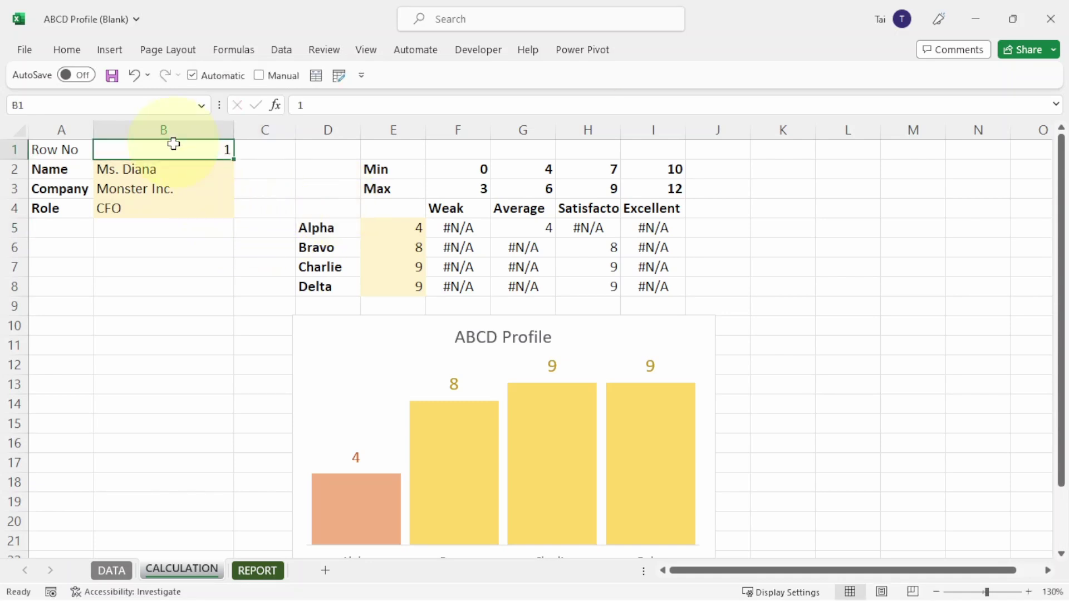
click(111, 570)
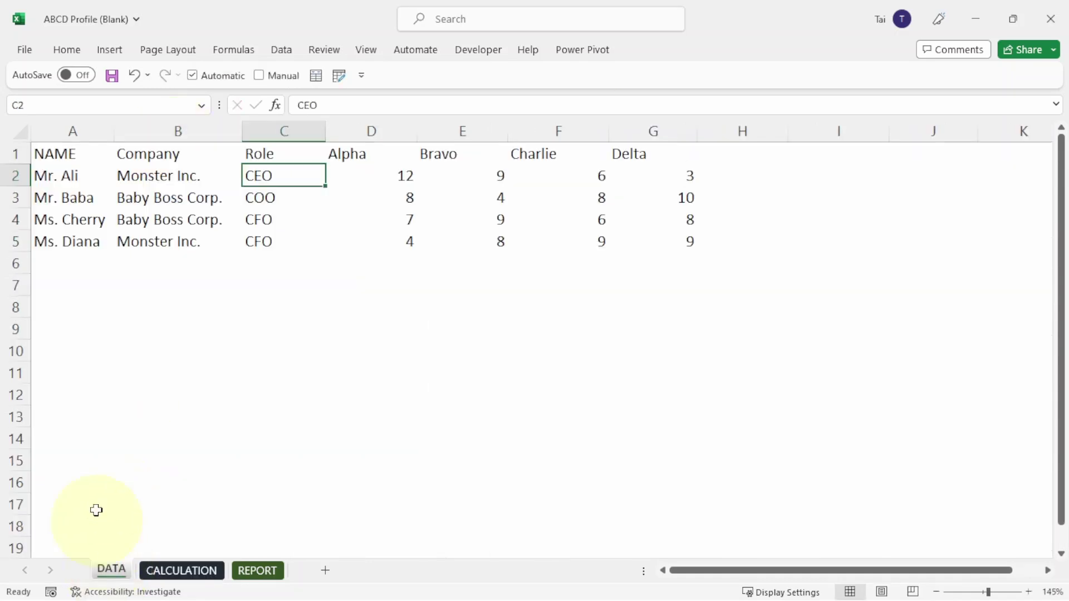
click(17, 176)
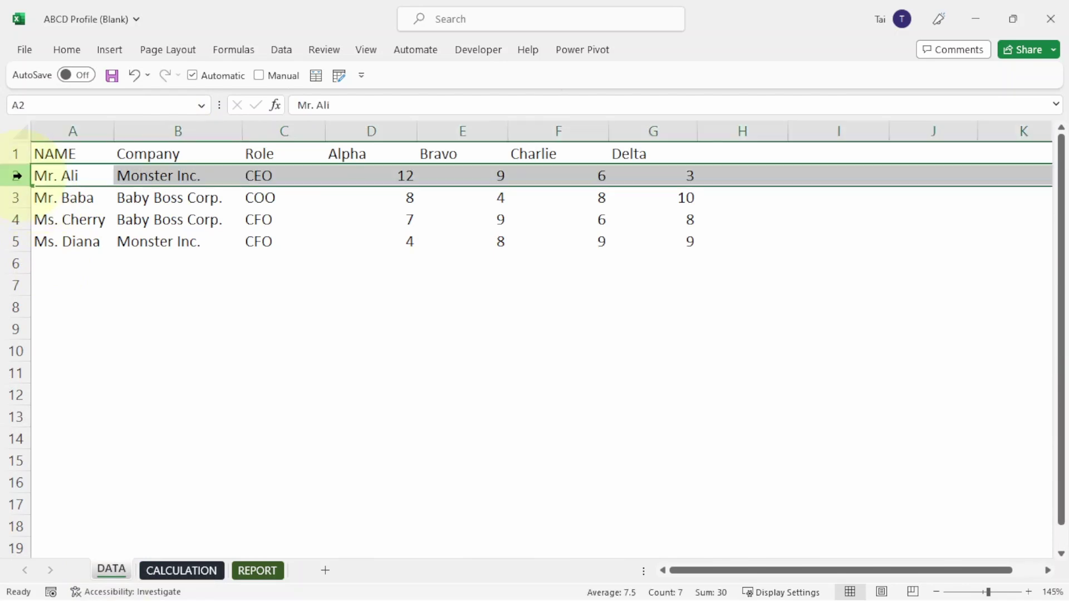
click(182, 570)
text(2)
key(ctrl+Return)
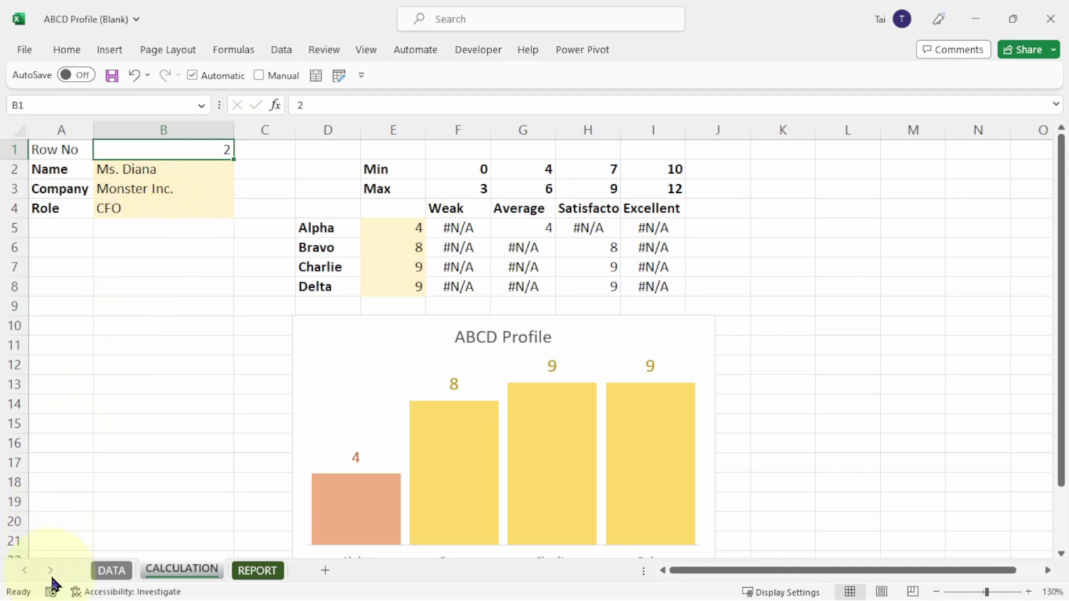
Check the row of the second record on the DATA sheet and return to the CALCULATION sheet
click(111, 570)
click(15, 198)
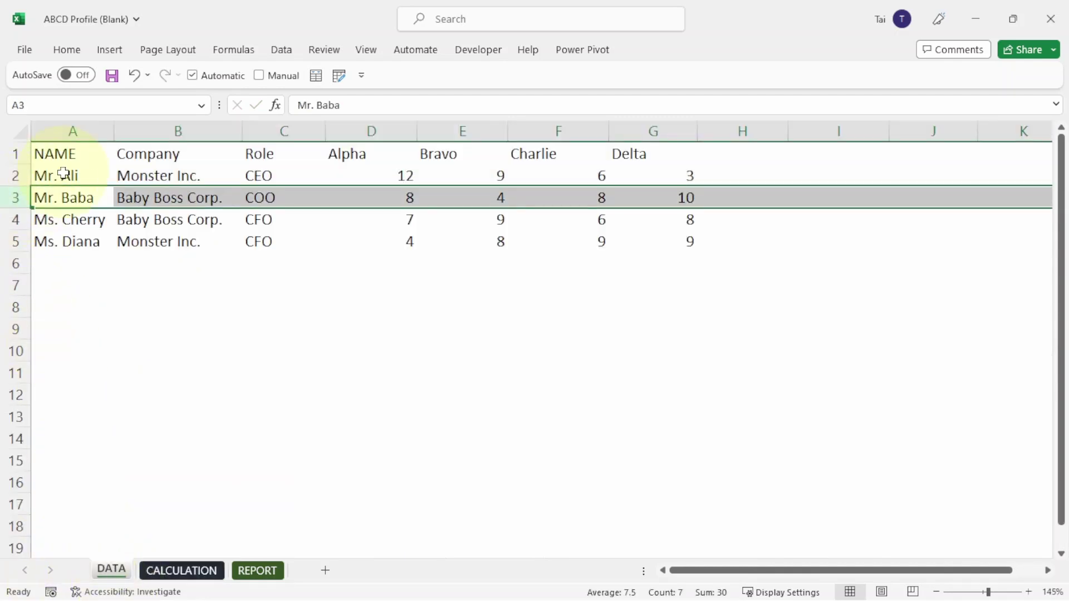
click(184, 574)
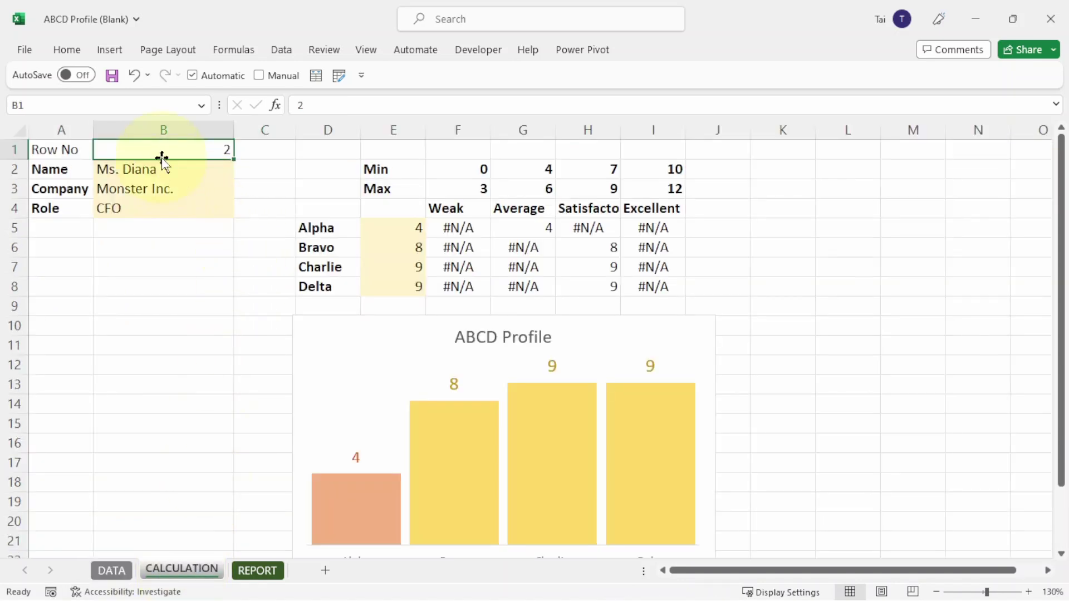
Fill the Row No value cell B1 with yellow
scroll(162, 150, up, 5)
key(Left)
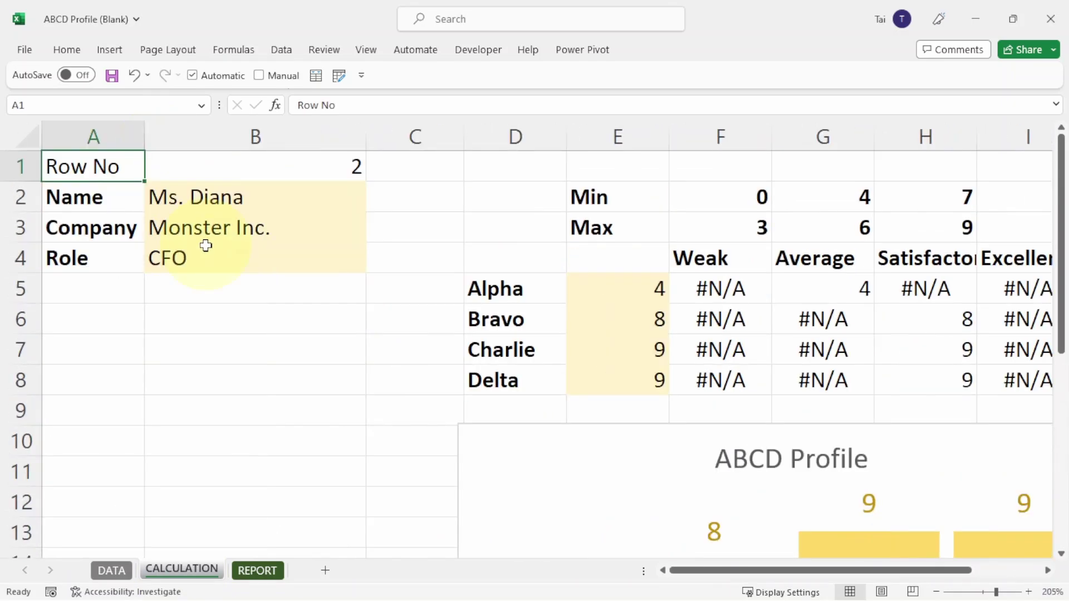
click(236, 164)
right_click(238, 165)
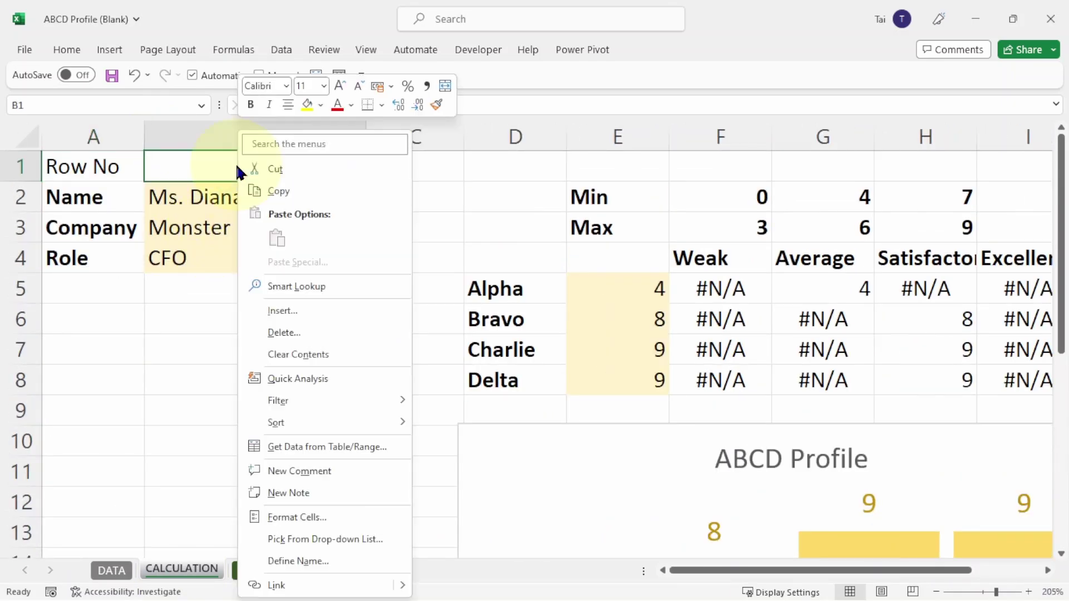
click(306, 105)
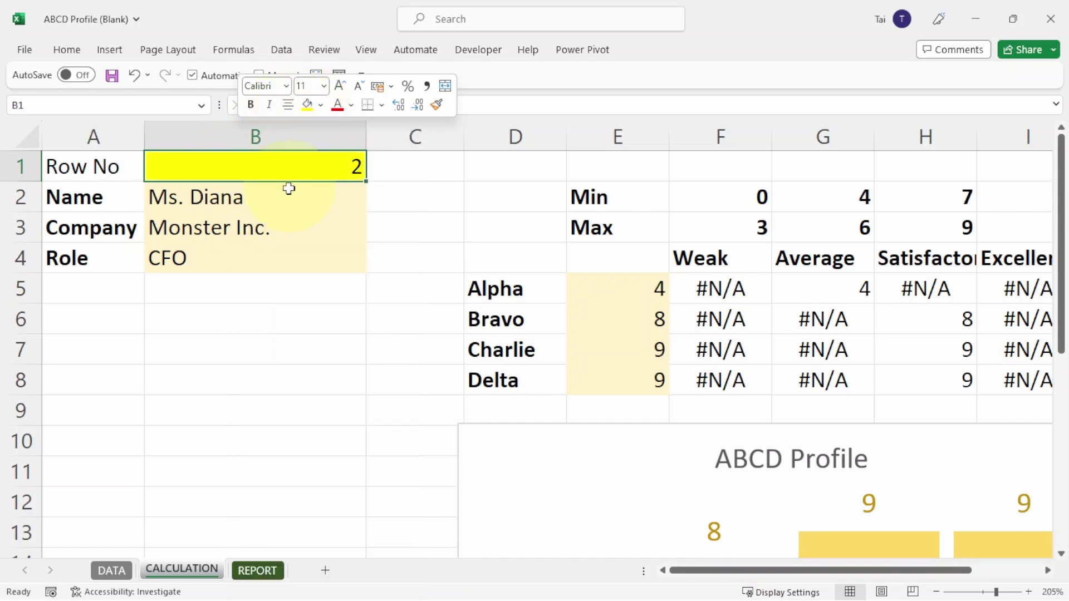
Name cell B1 on the CALCULATION sheet REPORT_ROW_NO
click(137, 107)
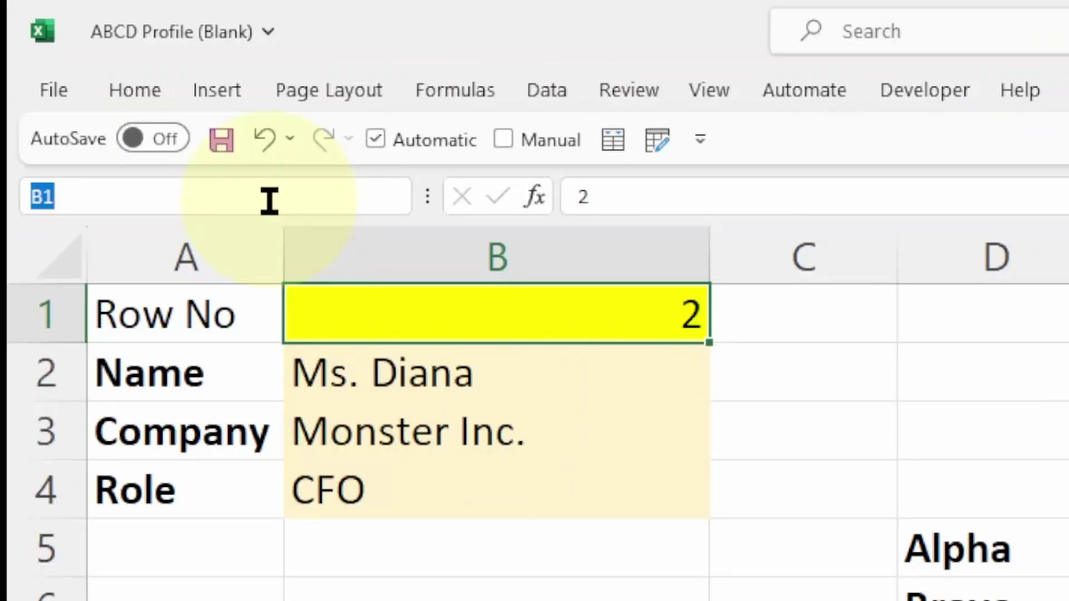
text(REPORT_)
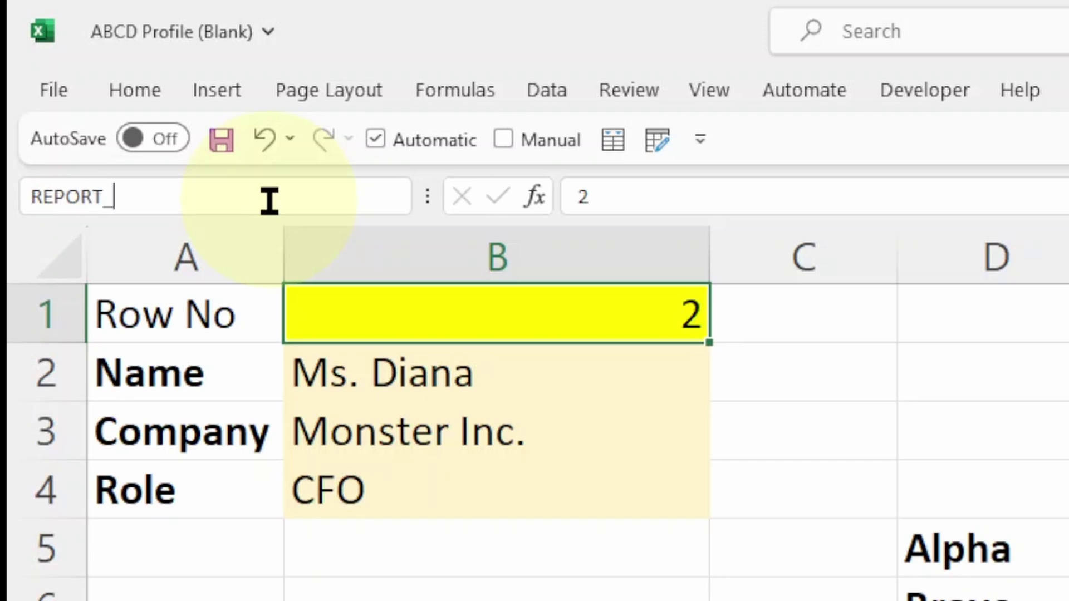
text(ROW_NO)
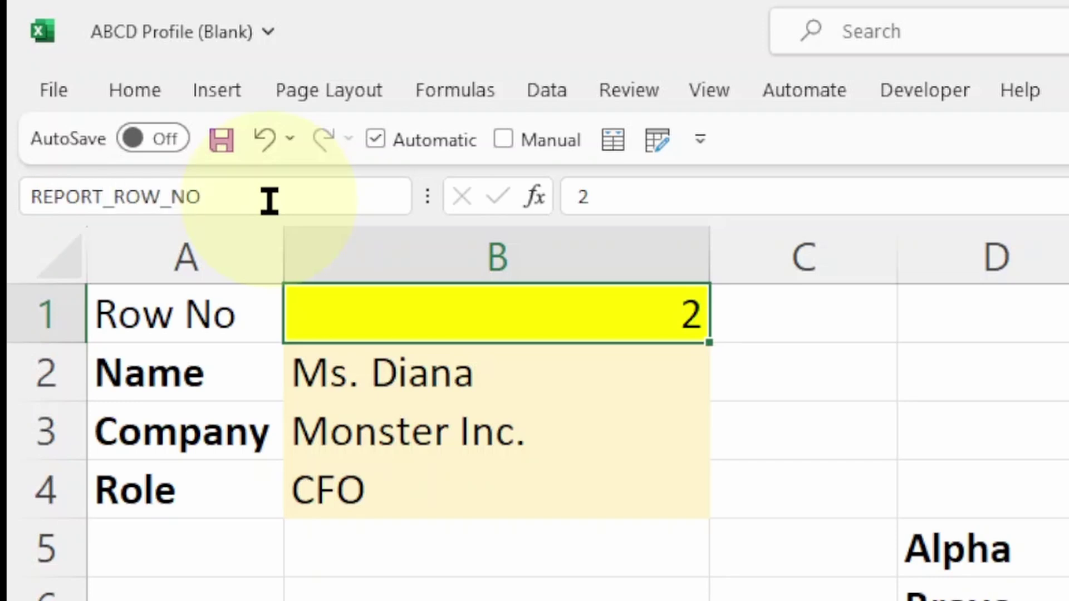
key(Return)
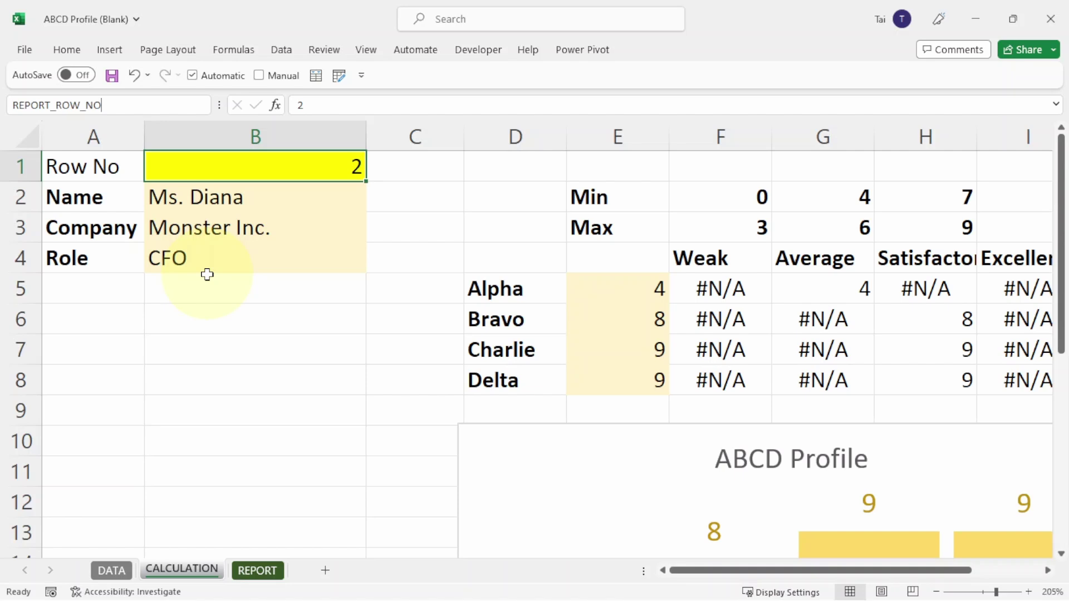
key(Return)
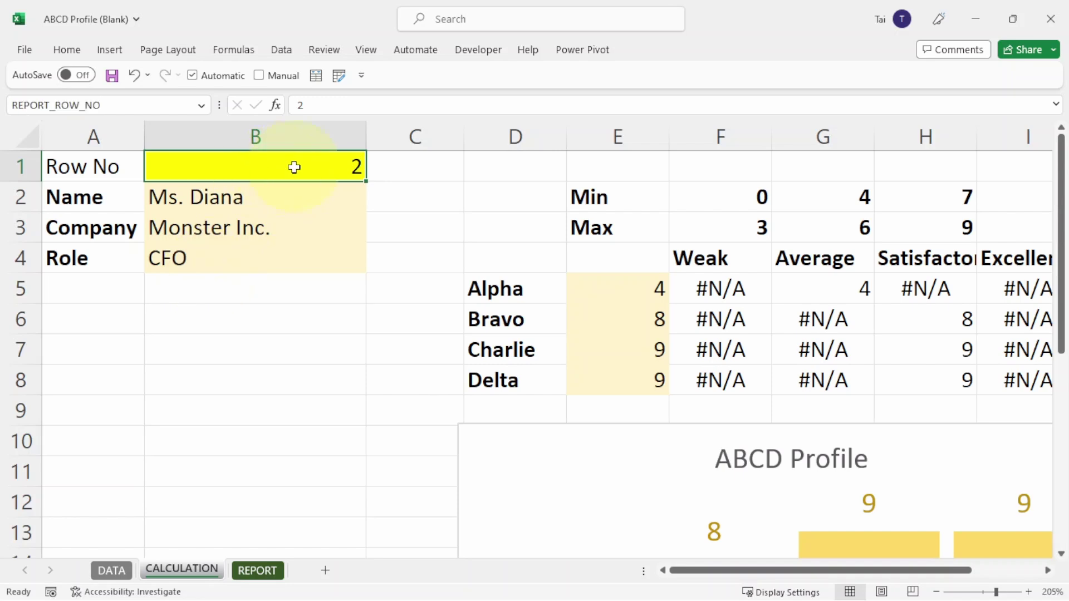
click(126, 112)
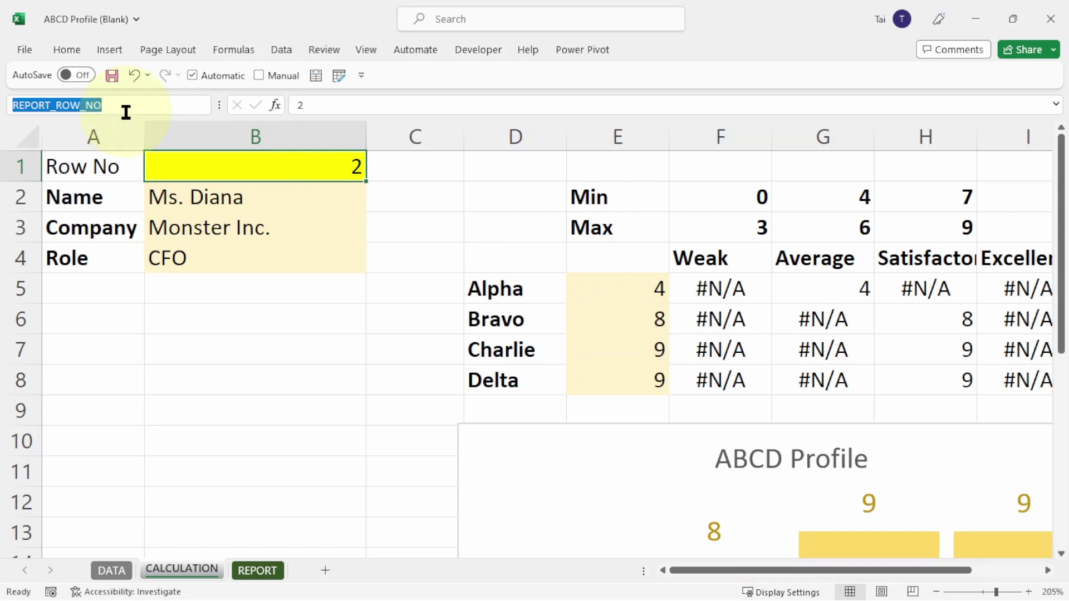
key(Escape)
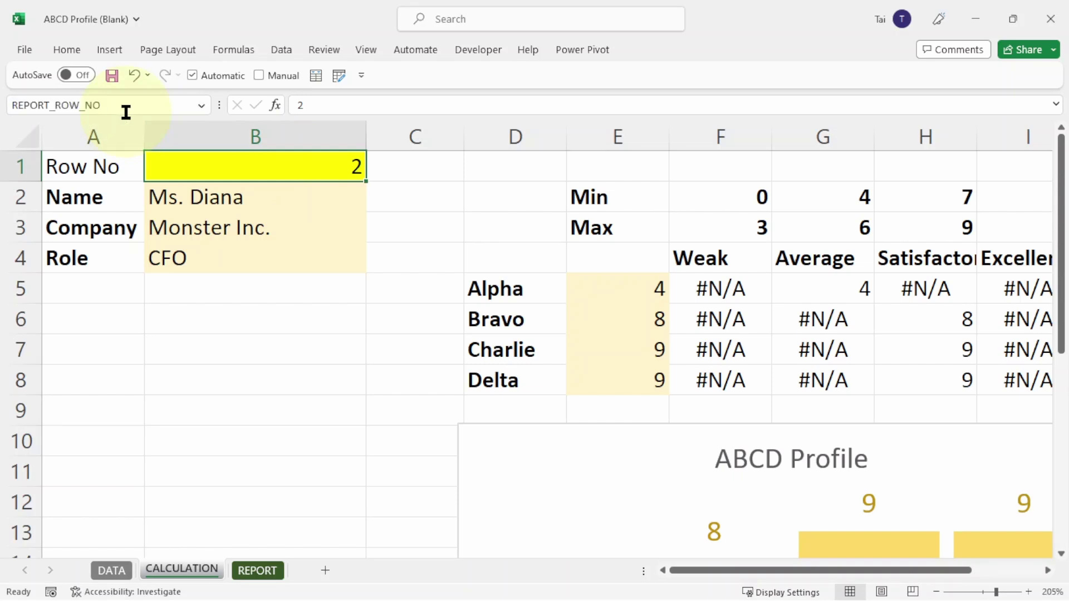
Set the Row No value in cell B1 to 1
key(BackSpace)
text(1)
key(ctrl+Return)
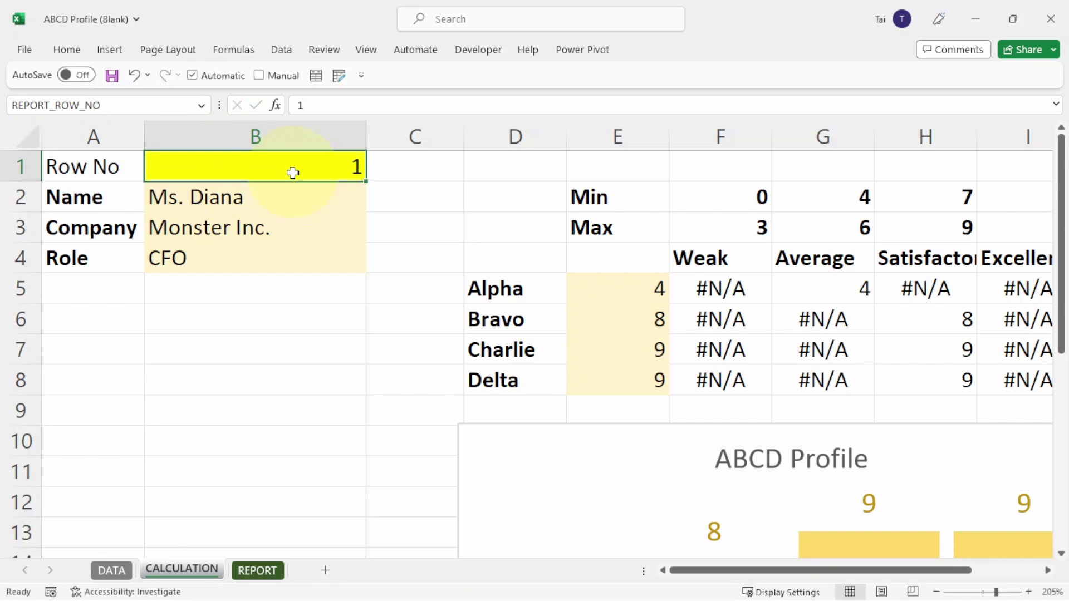
Insert a column before the NAME column on the DATA sheet and give it the header PROCESS
click(281, 198)
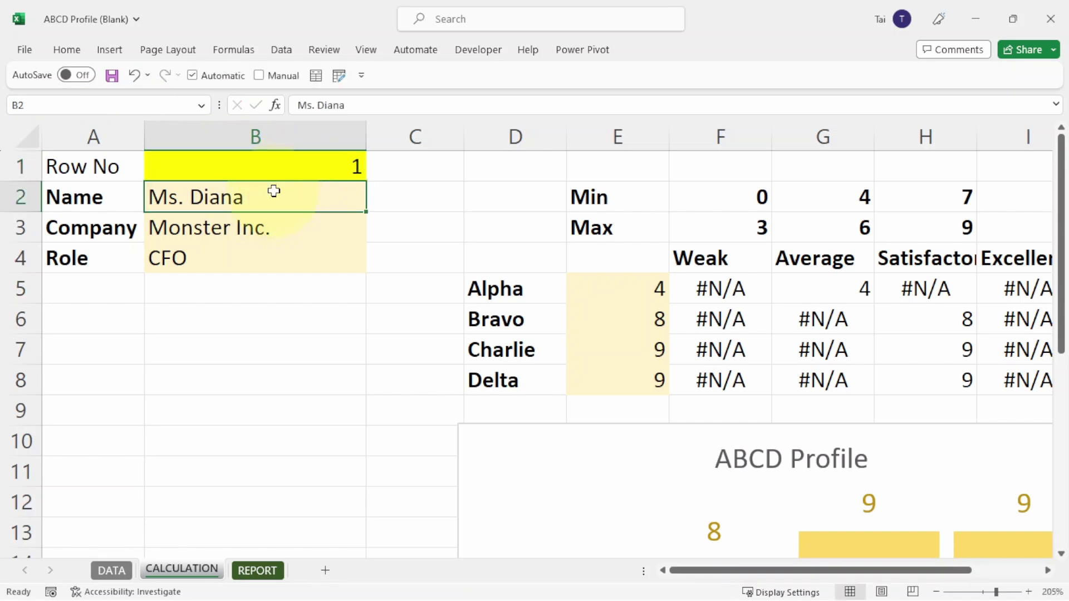
click(113, 571)
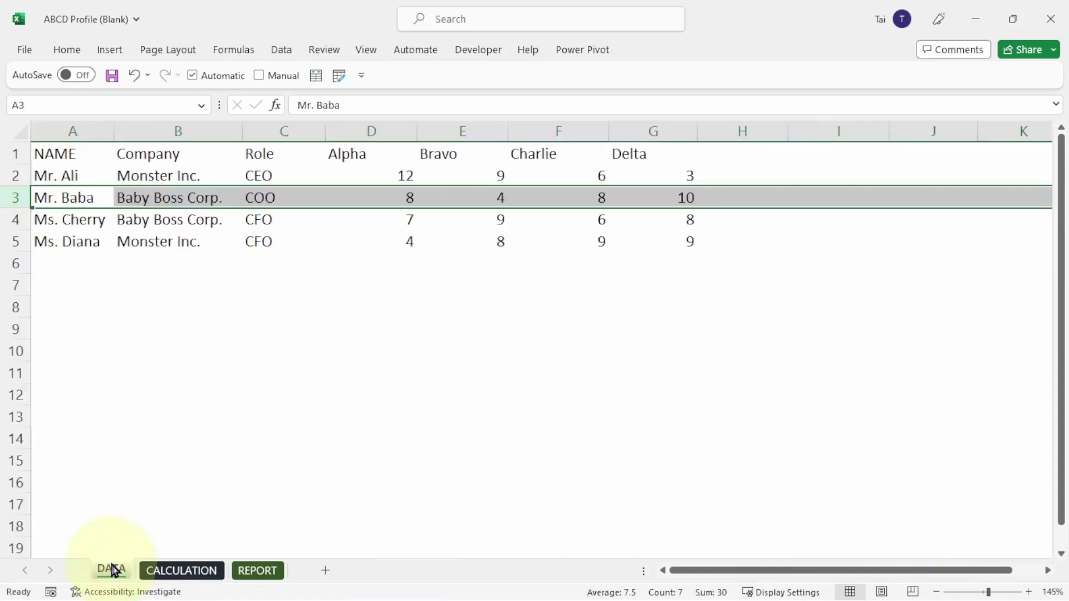
click(256, 241)
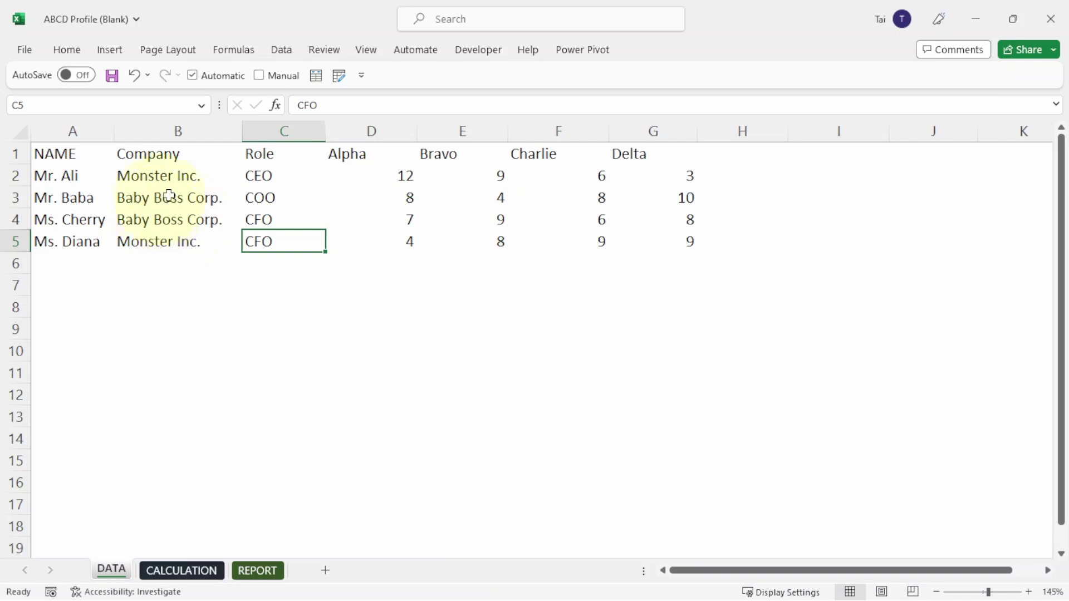
right_click(85, 124)
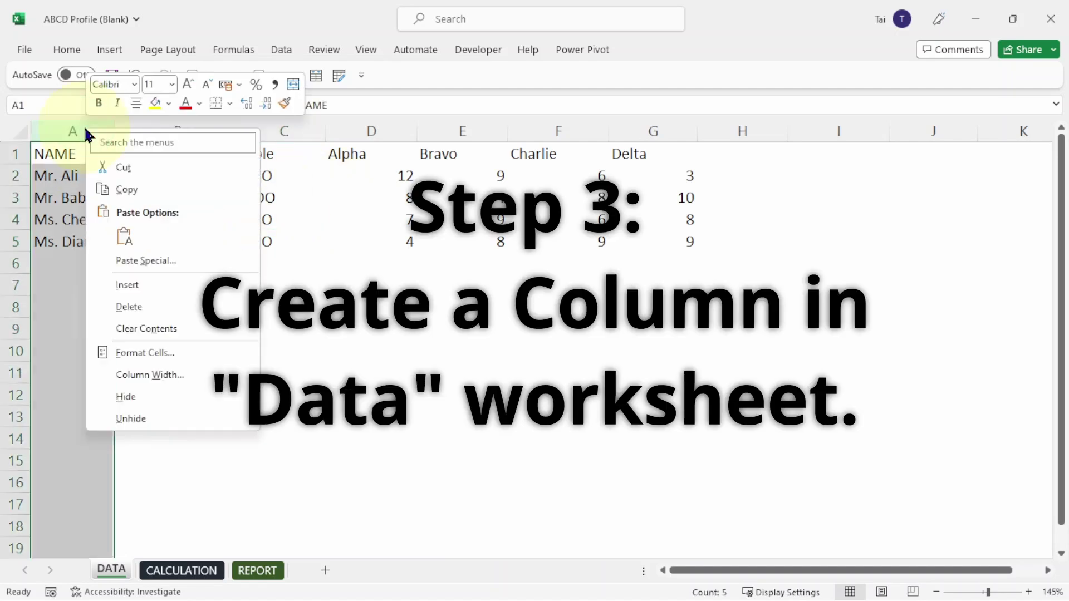
click(155, 289)
click(72, 157)
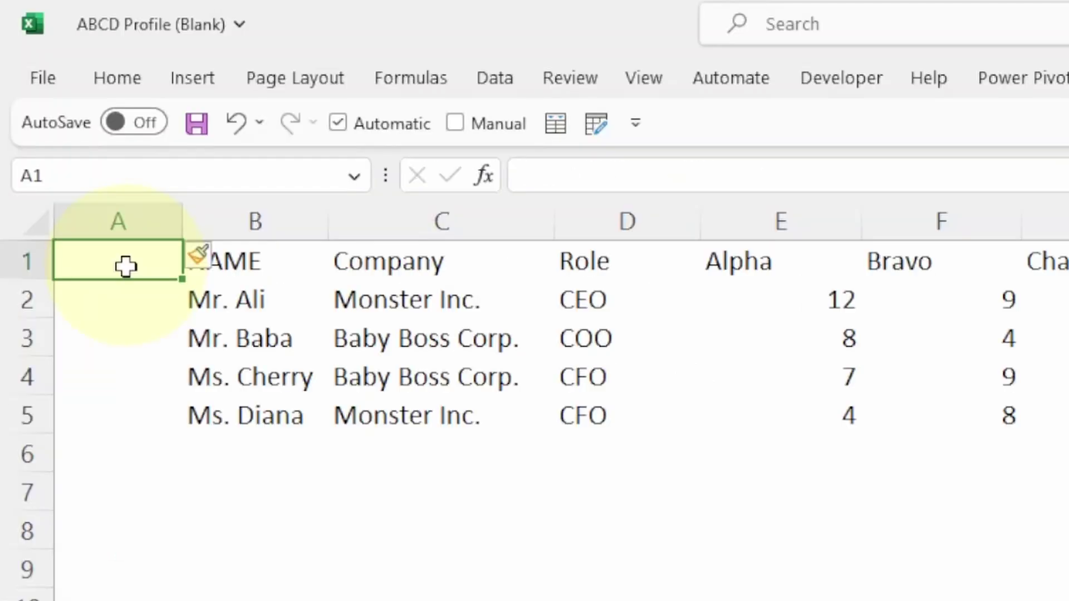
text(PROCESS)
key(Return)
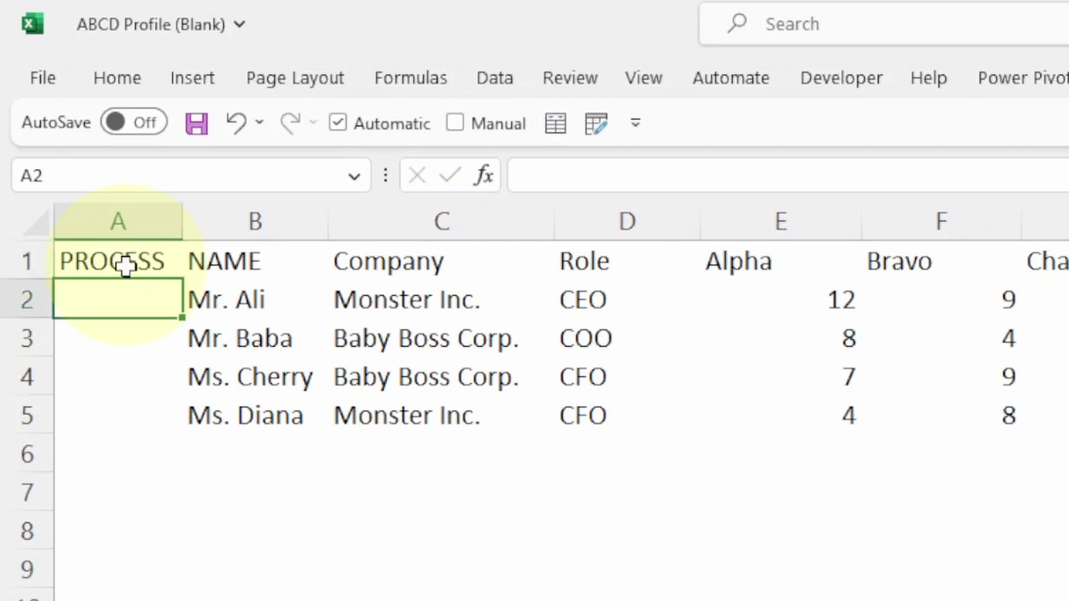
drag(124, 303, 129, 405)
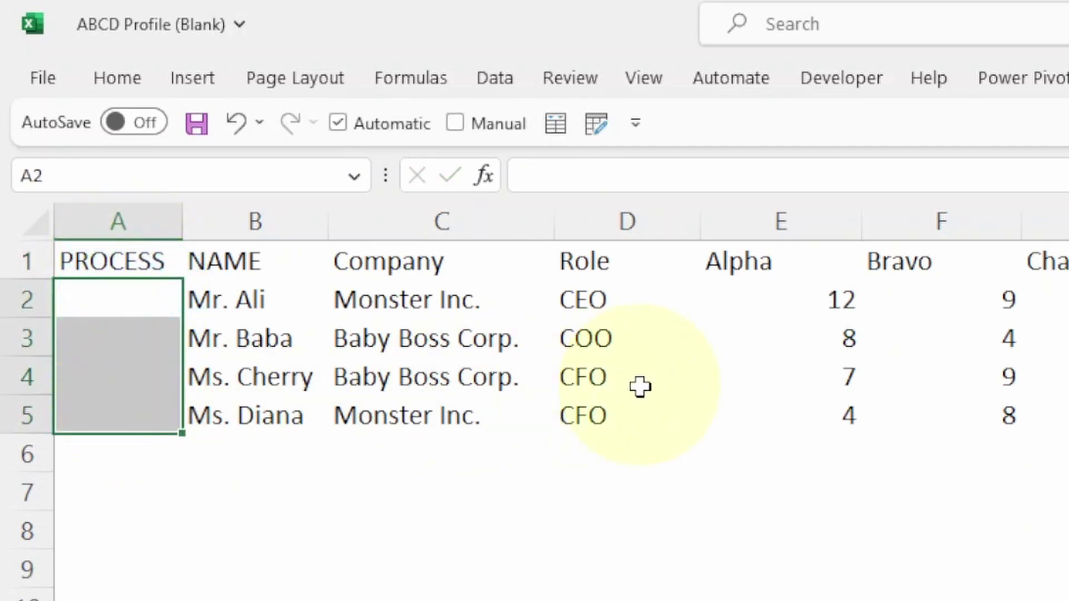
Convert the DATA sheet range A1:H5 into a table with headers
click(587, 346)
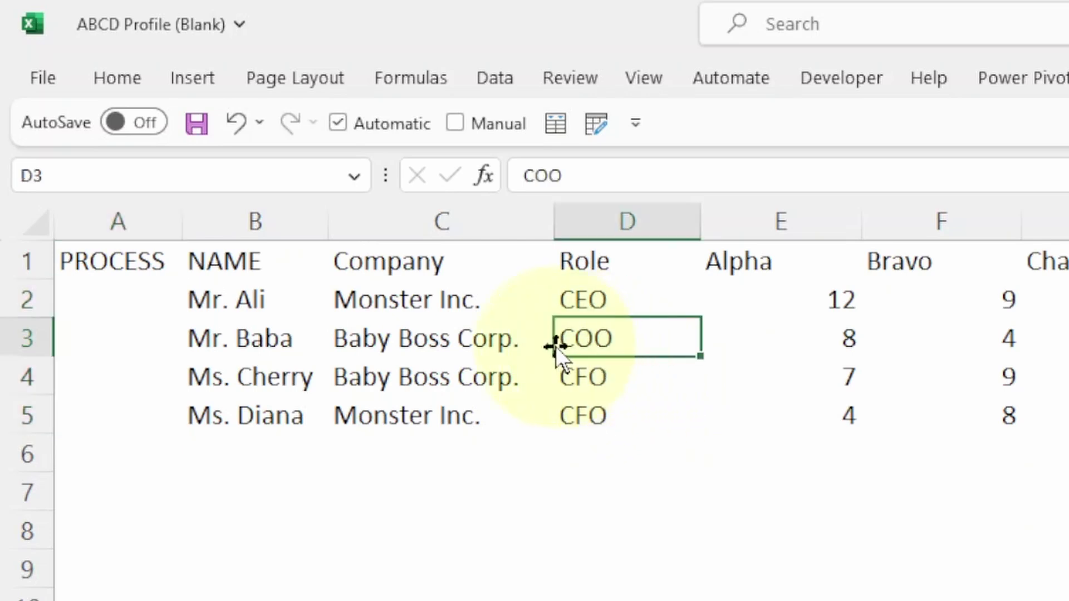
click(195, 82)
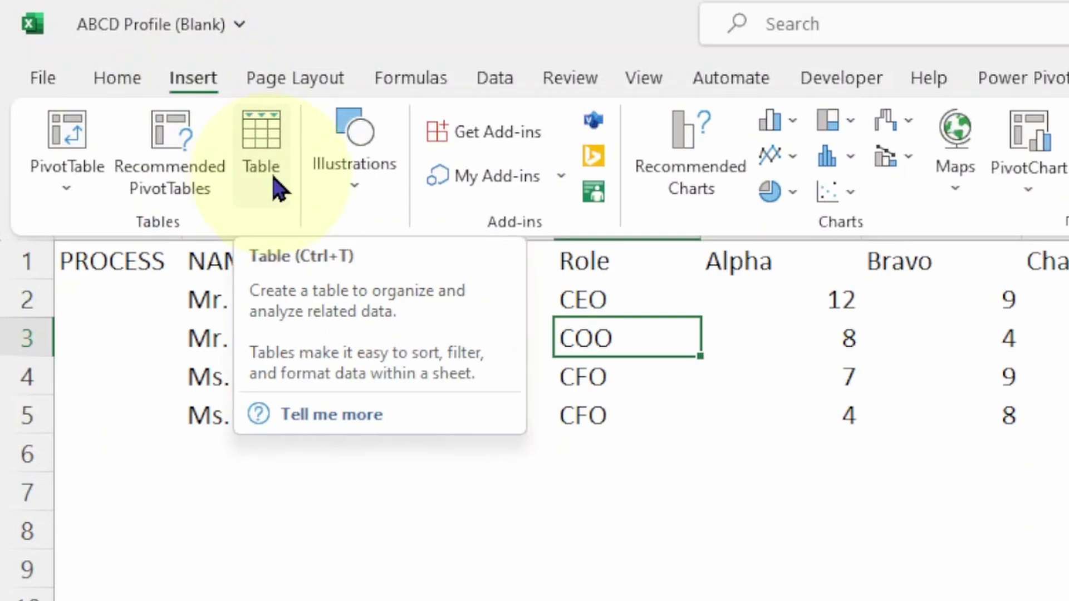
click(273, 180)
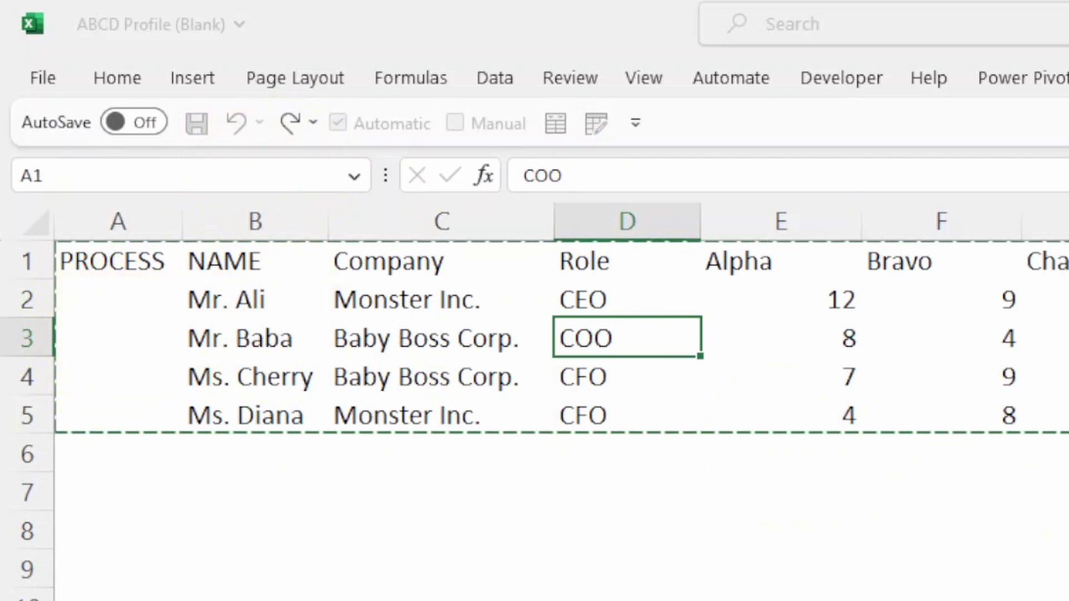
drag(470, 322, 380, 370)
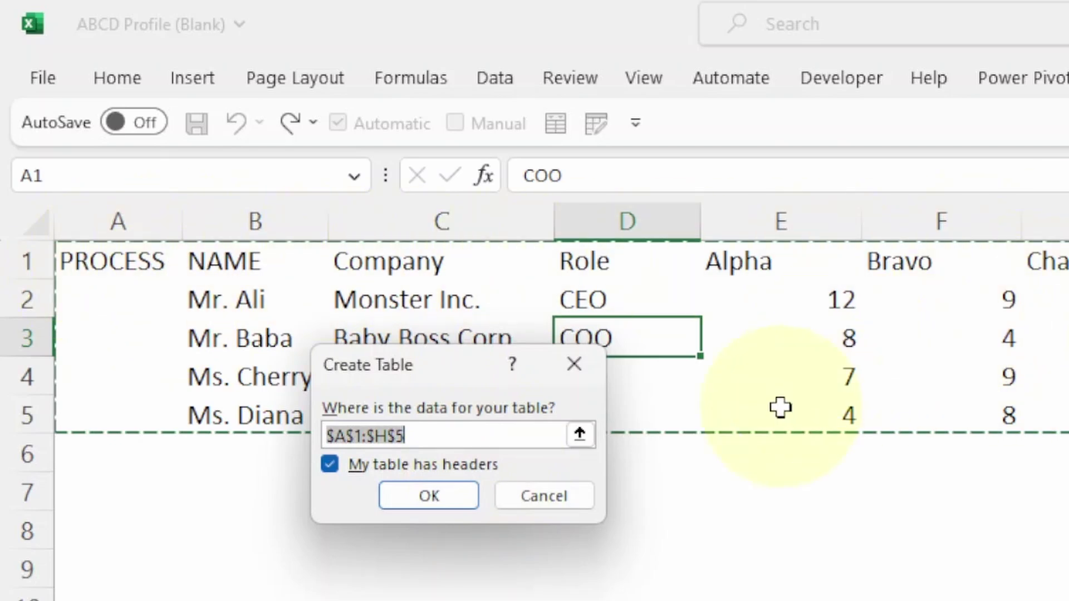
click(442, 504)
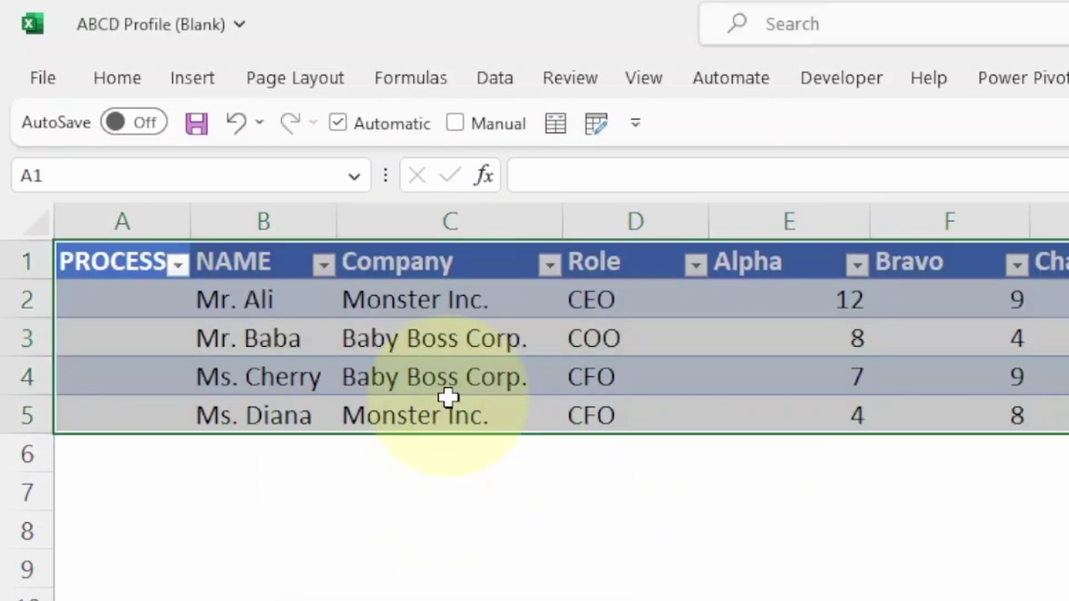
Rename the new table on the DATA sheet as TableData
click(449, 402)
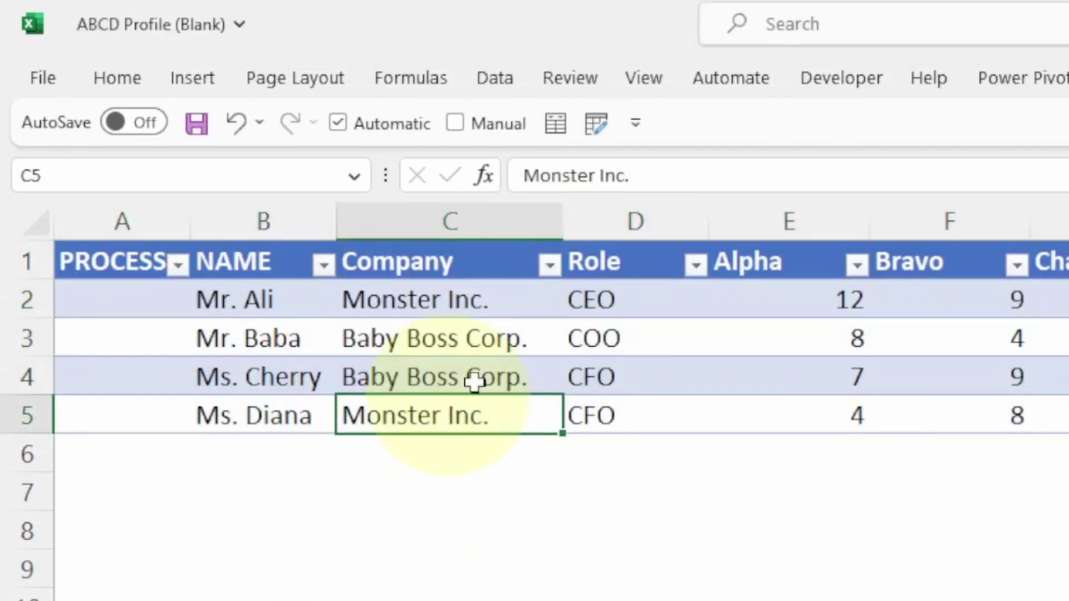
click(1068, 78)
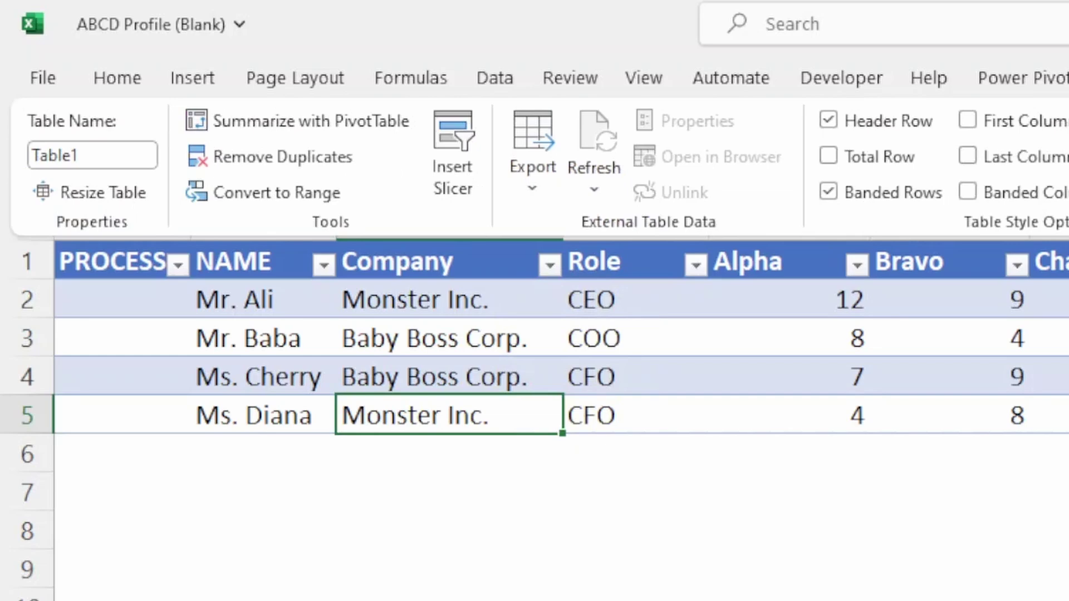
click(127, 156)
click(129, 155)
key(BackSpace)
text(dATA)
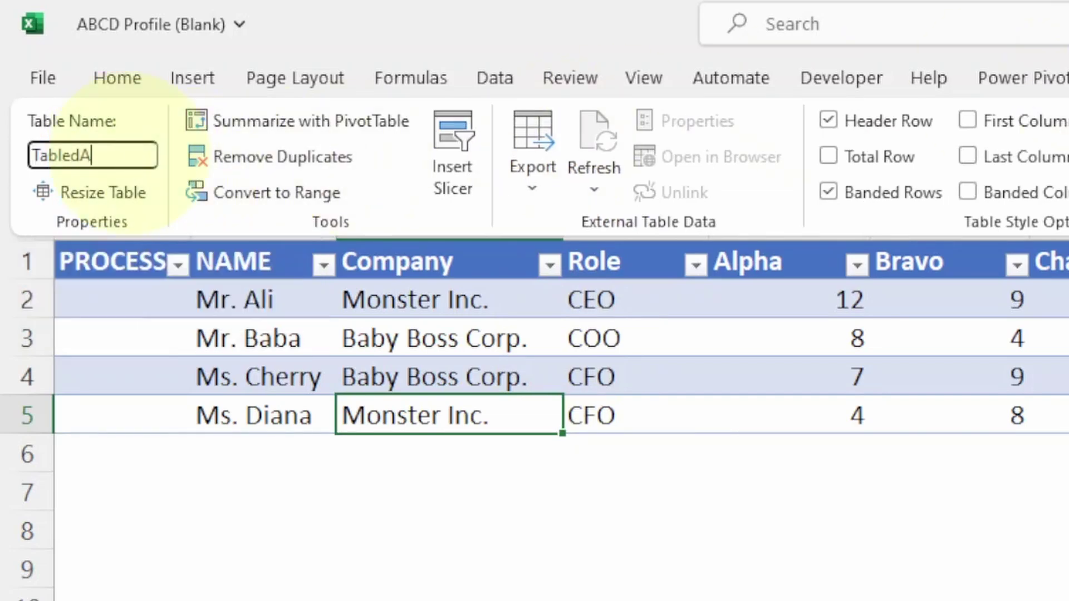
key(BackSpace)
key(BackSpace)
key(BackSpace)
key(BackSpace)
text(Data)
key(Return)
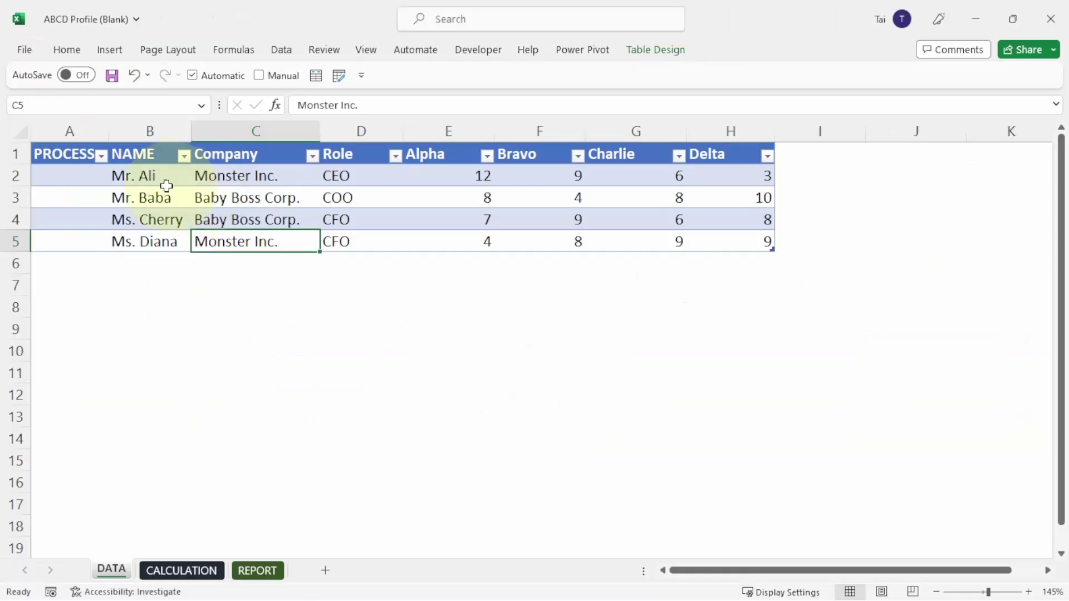
On the CALCULATION sheet, enter the formula =INDEX(TableData[NAME],REPORT_ROW_NO) in the Name cell B2
click(156, 180)
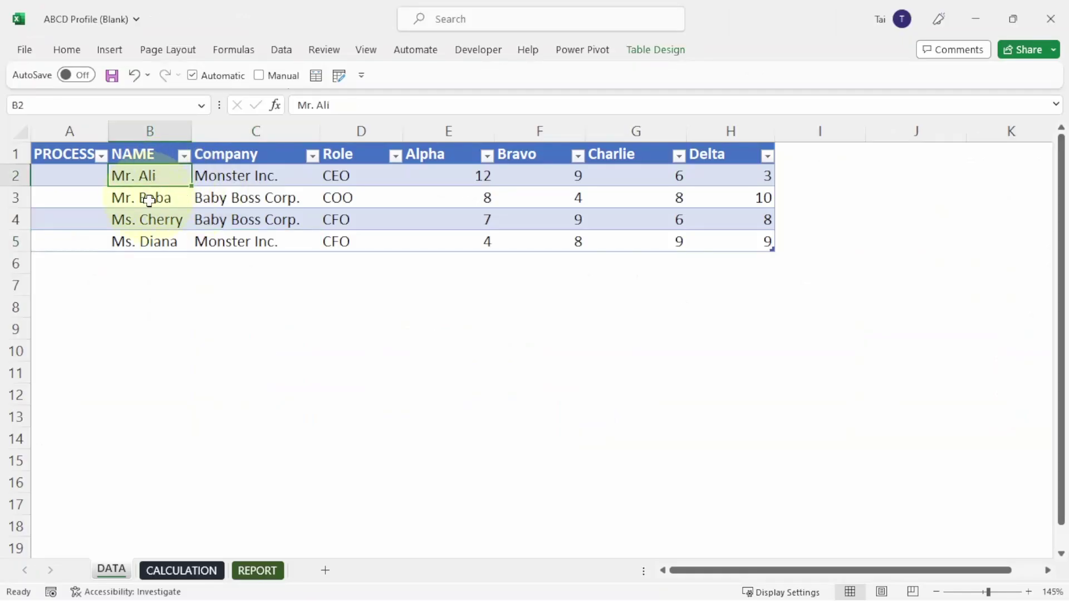
click(171, 579)
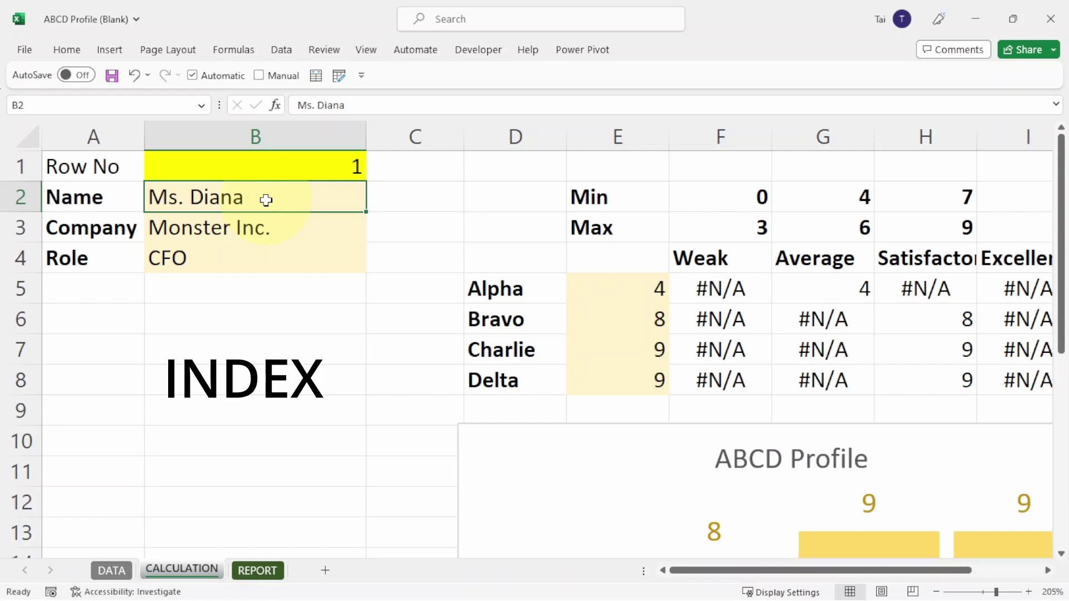
click(273, 161)
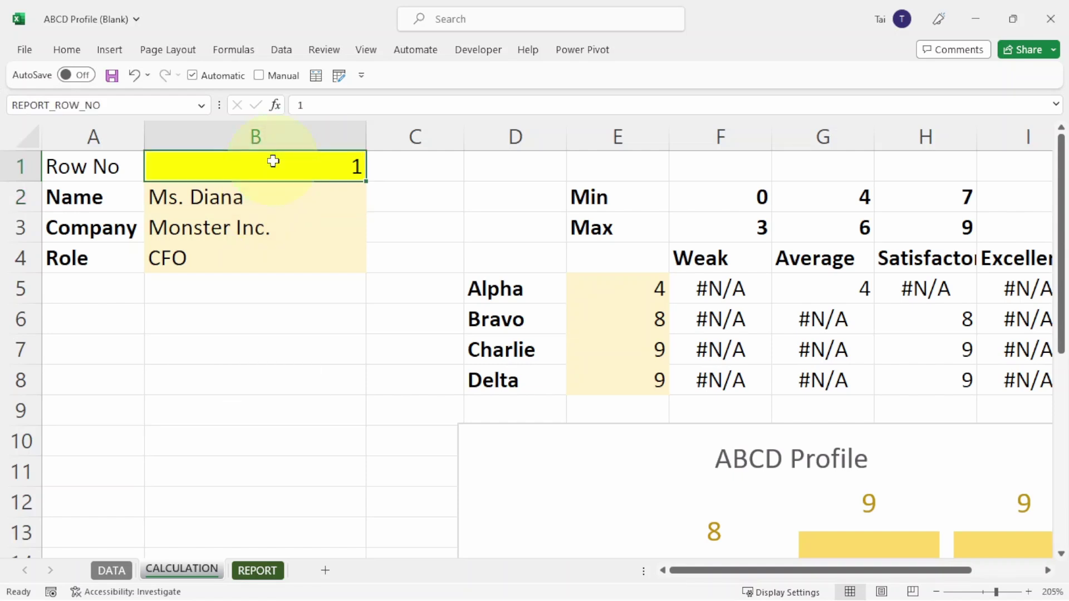
click(272, 193)
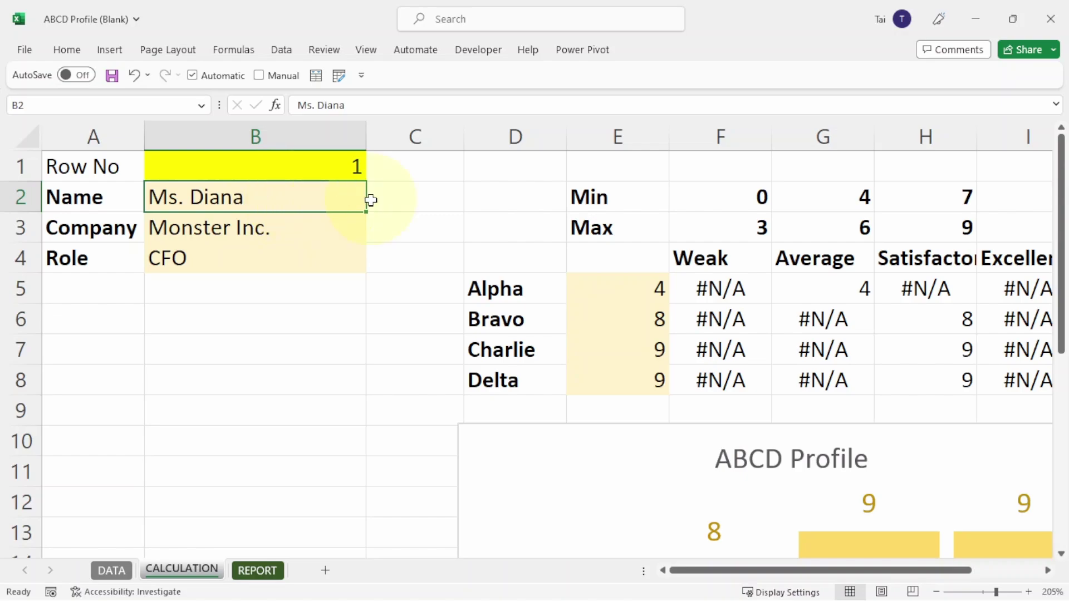
text(=)
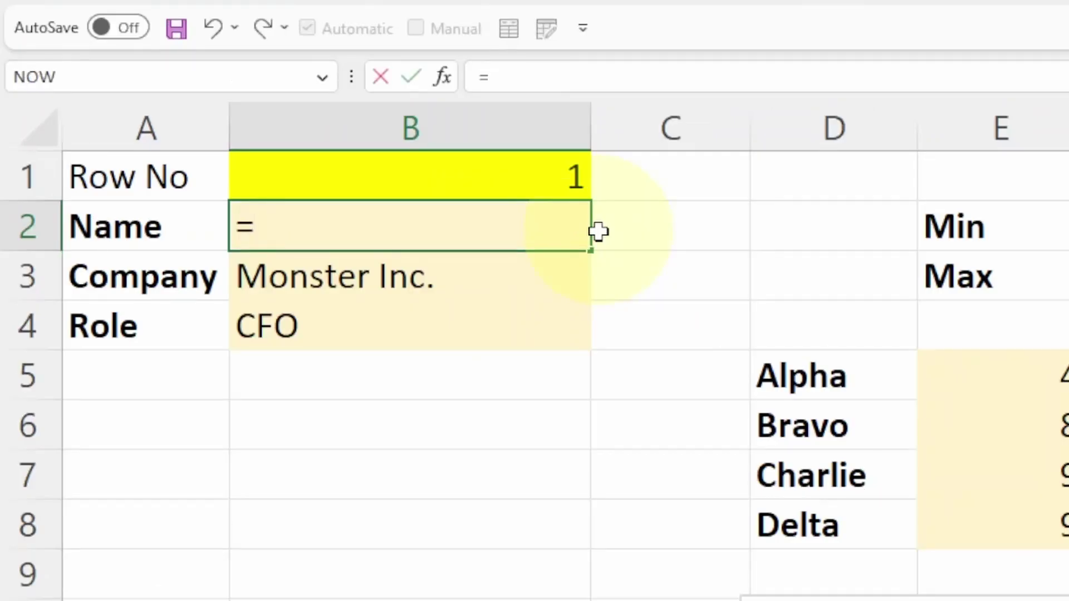
text(IND)
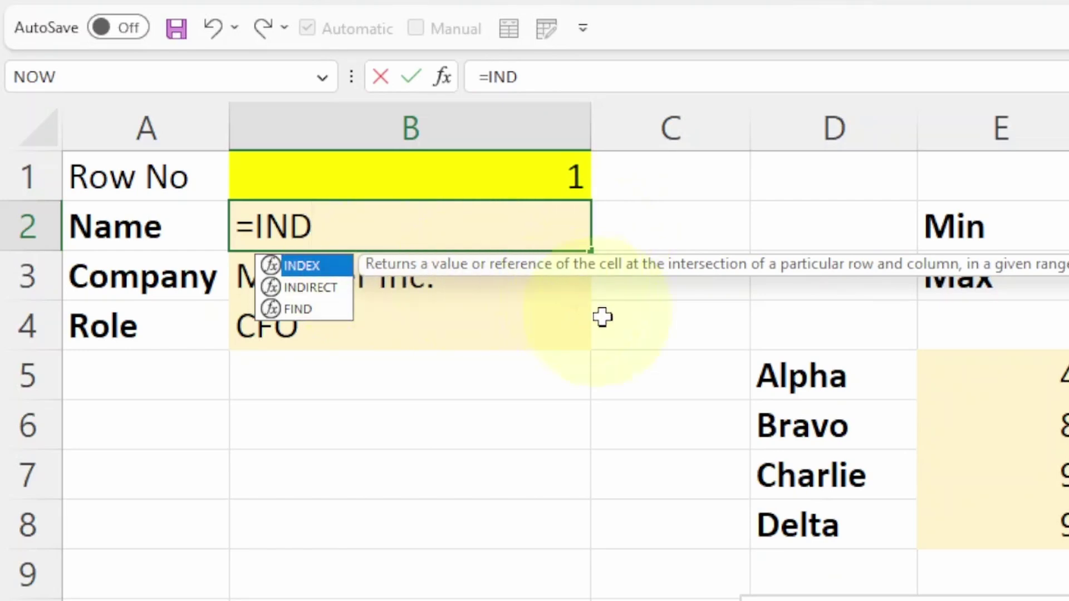
key(Tab)
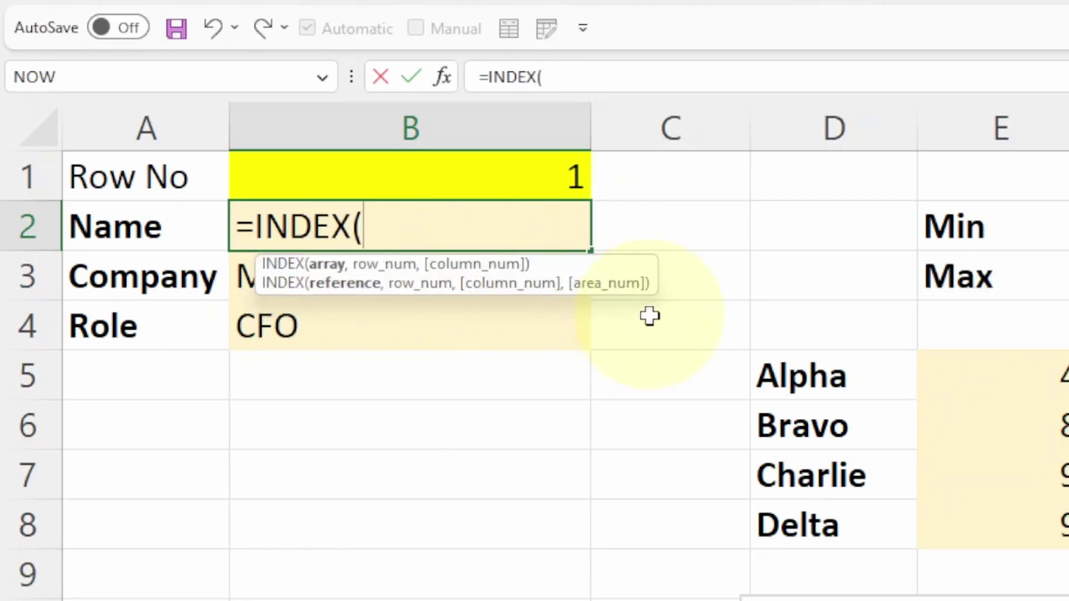
text(TAB)
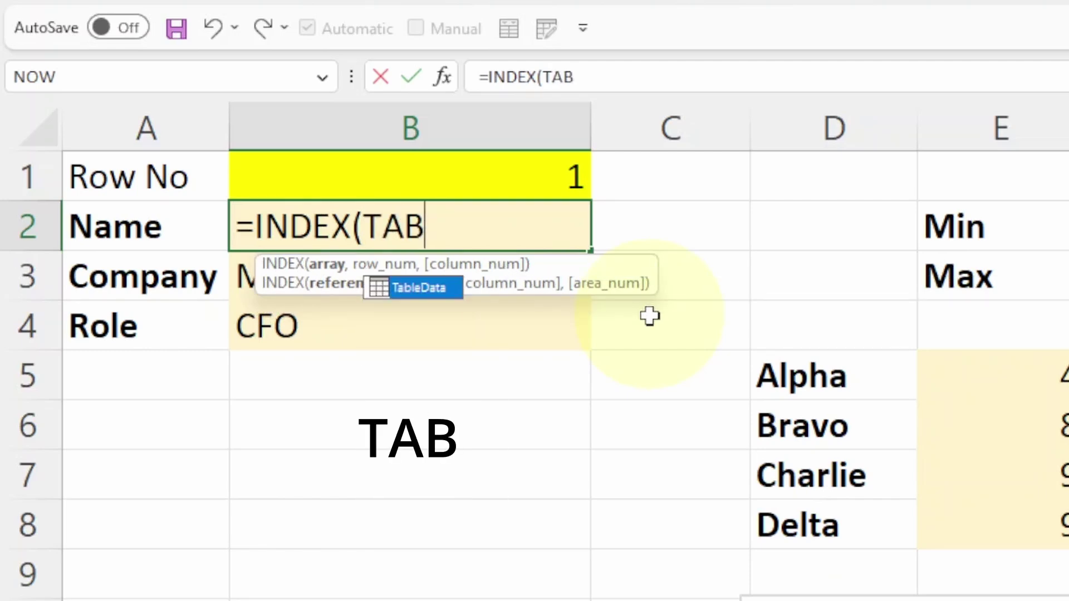
key(Tab)
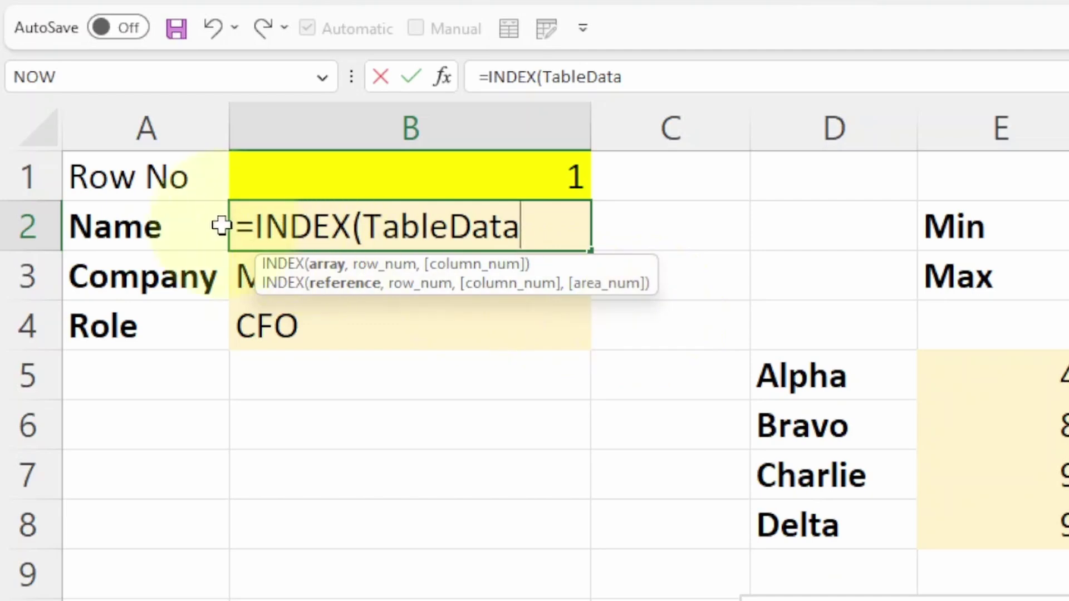
text([)
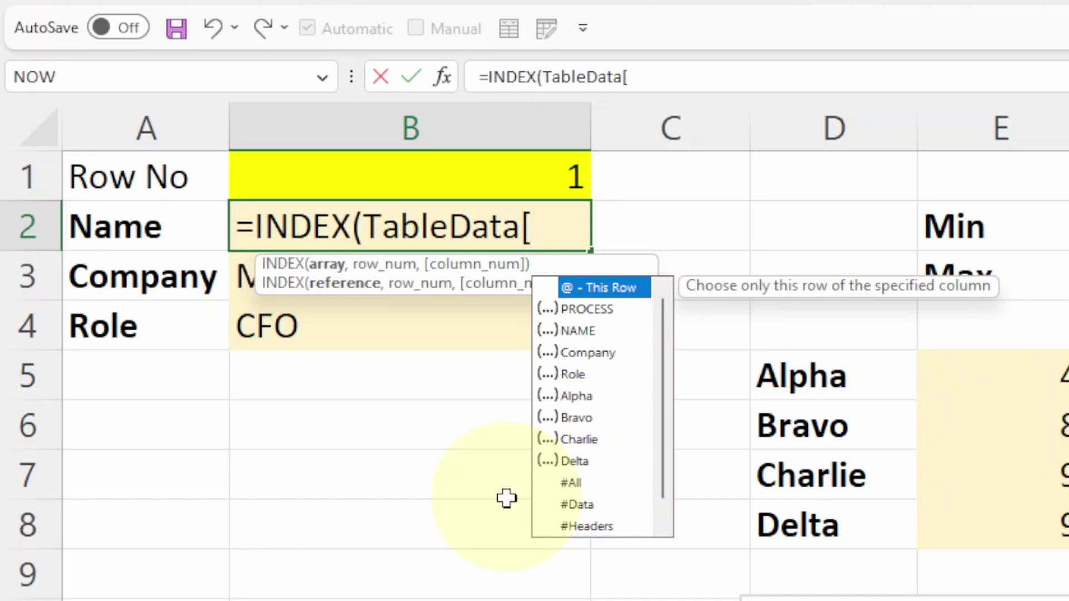
text(N)
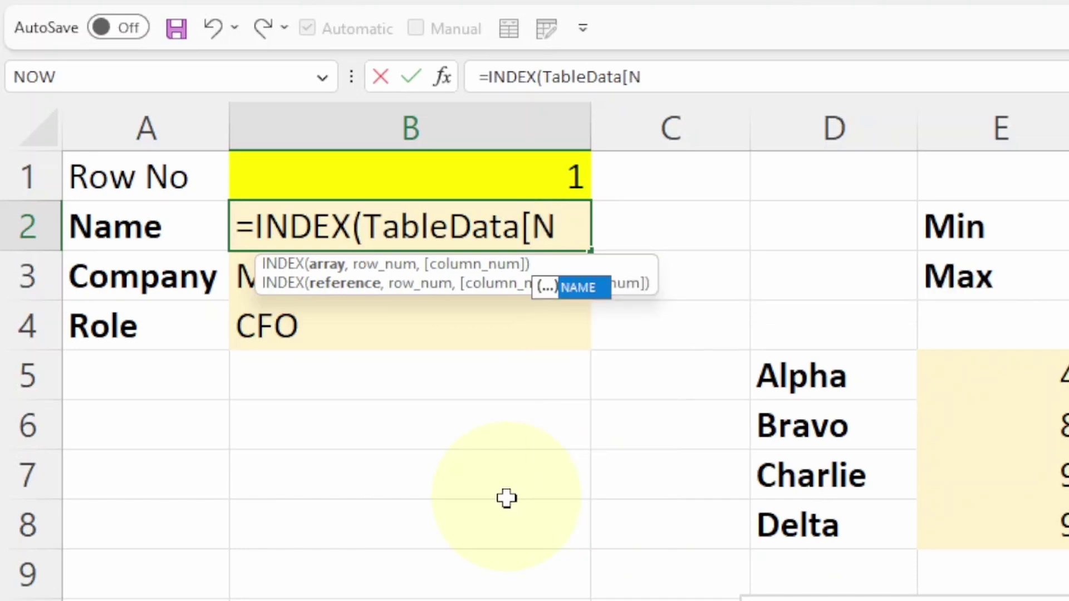
key(Tab)
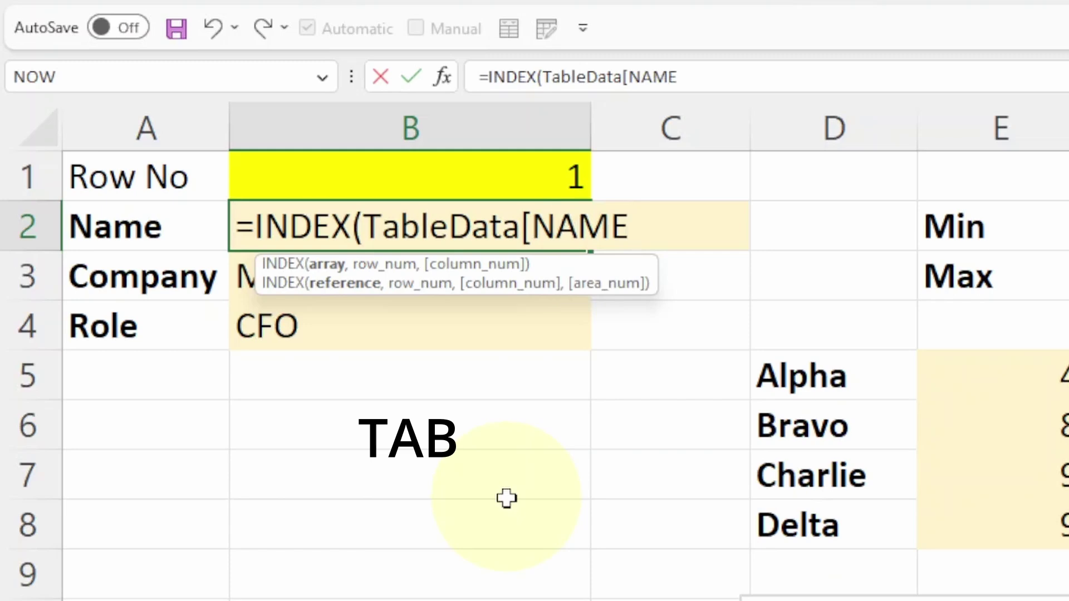
text(])
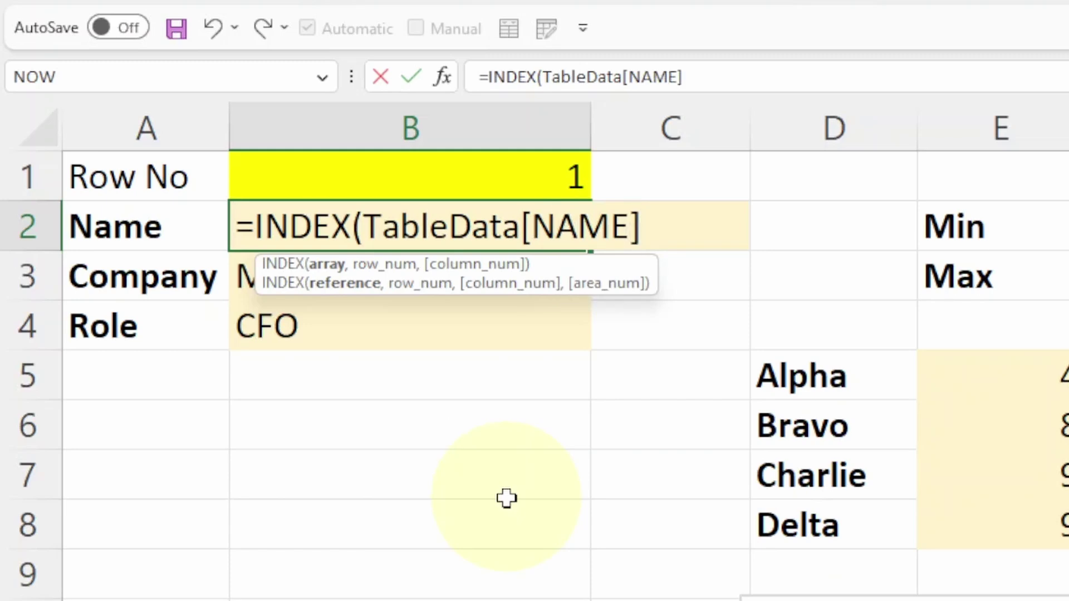
text(,)
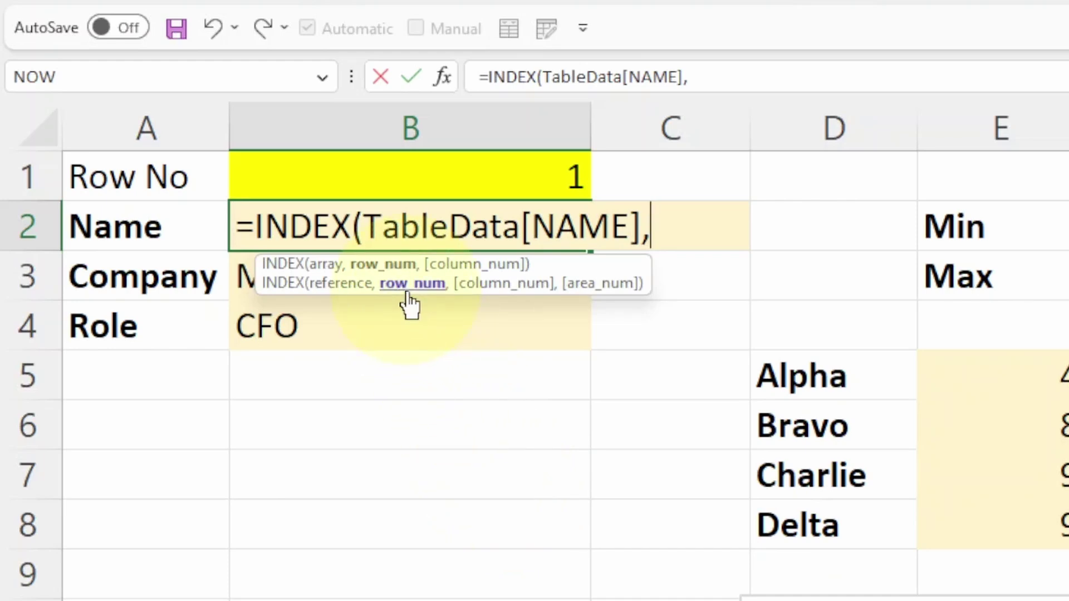
click(404, 177)
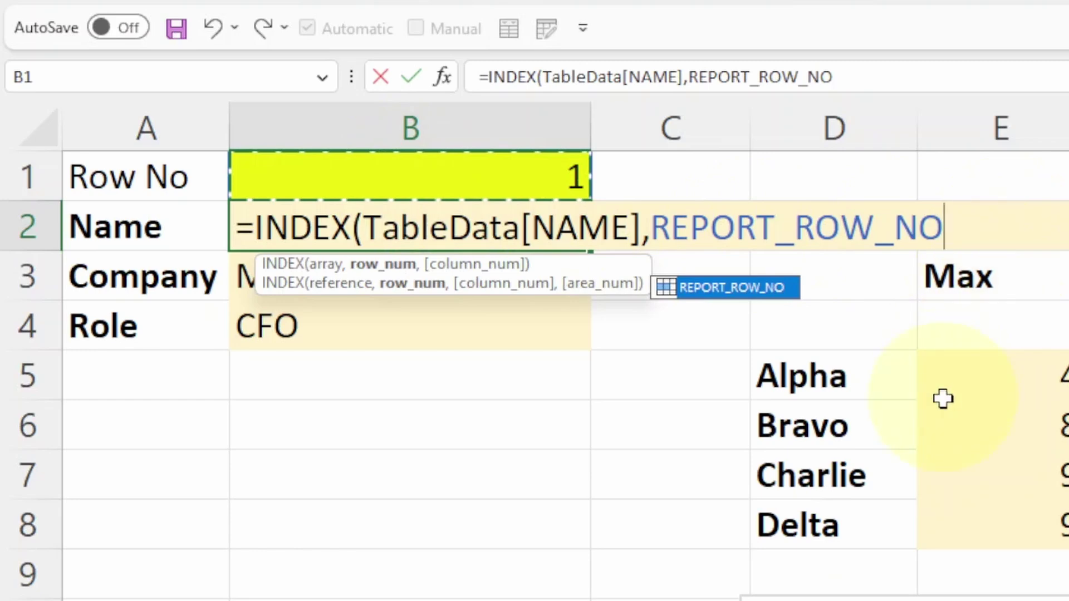
text())
key(Return)
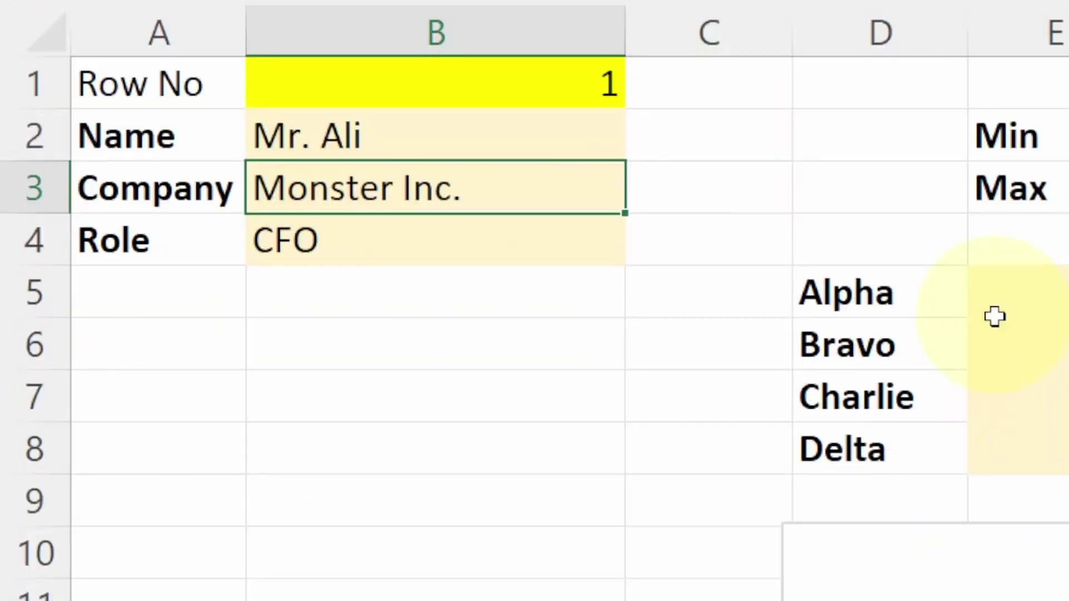
Test the Name formula by setting Row No in cell B1 to 2 and 3, and return it to 1
key(Up)
key(Up)
text(2)
key(ctrl+Return)
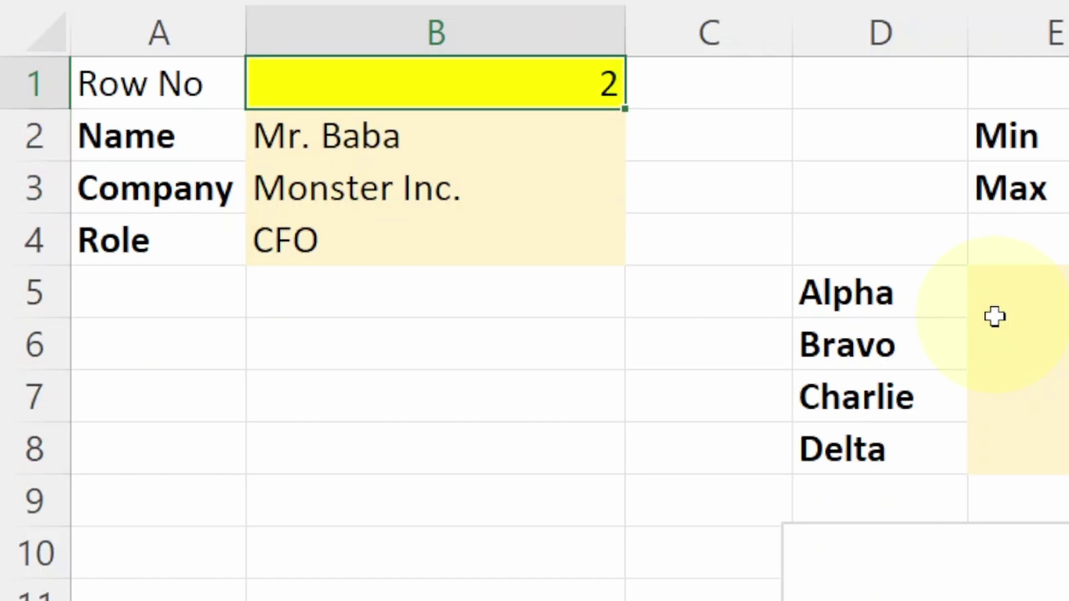
text(3)
key(ctrl+Return)
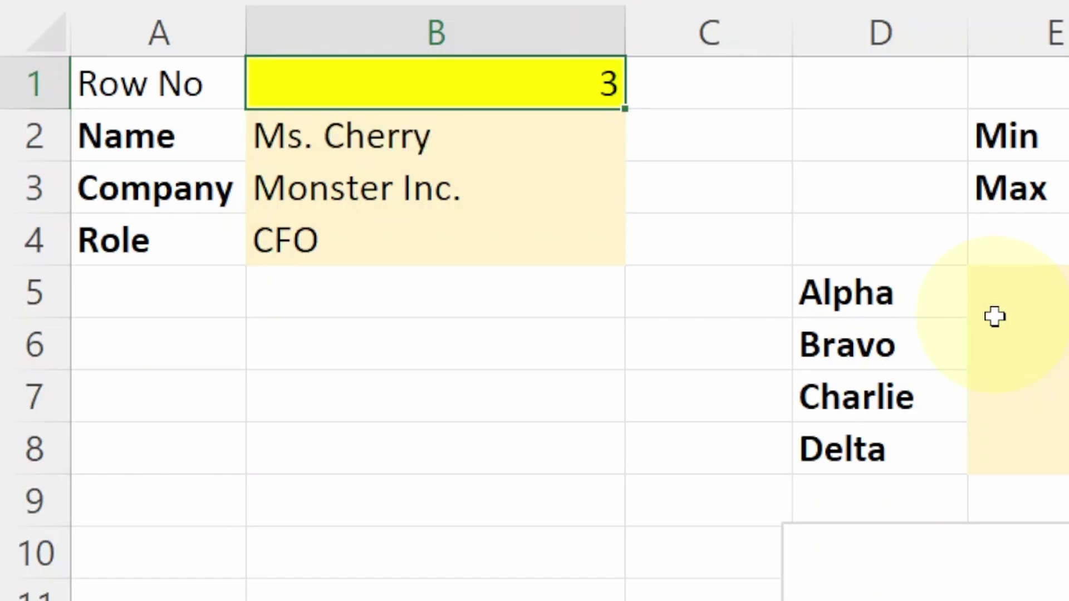
text(1)
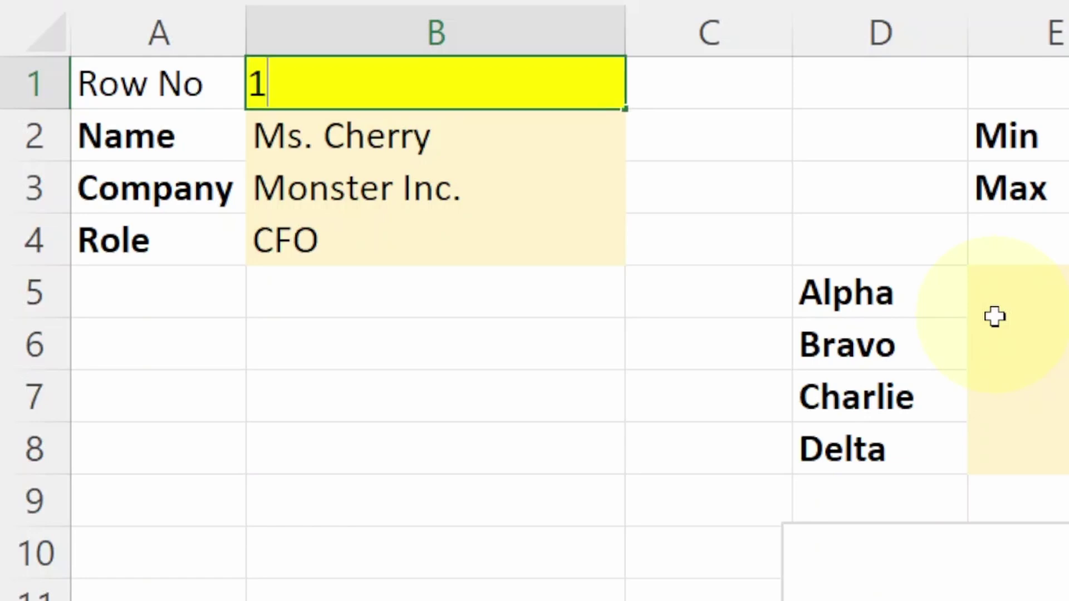
key(ctrl+Return)
Enter the formula =INDEX(TableData[Company],REPORT_ROW_NO) in the Company cell B3
key(Down)
key(Down)
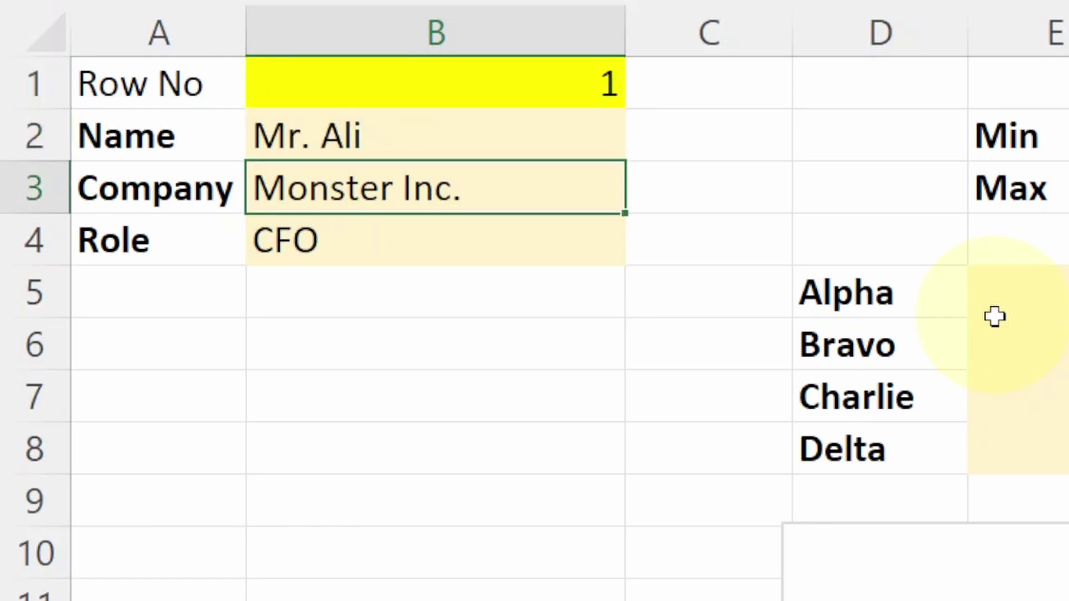
text(=IN)
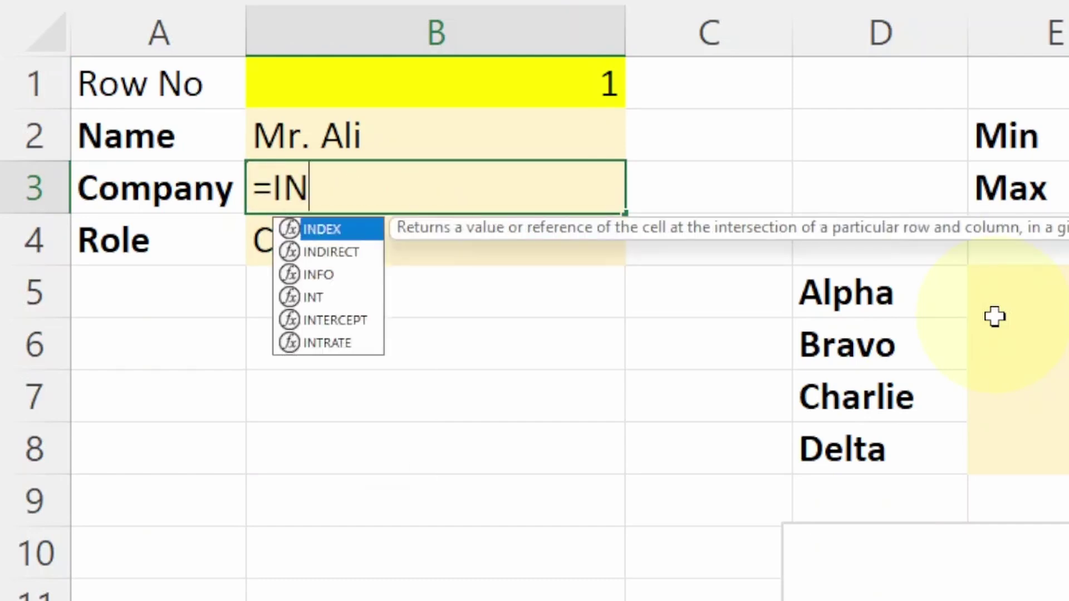
key(Tab)
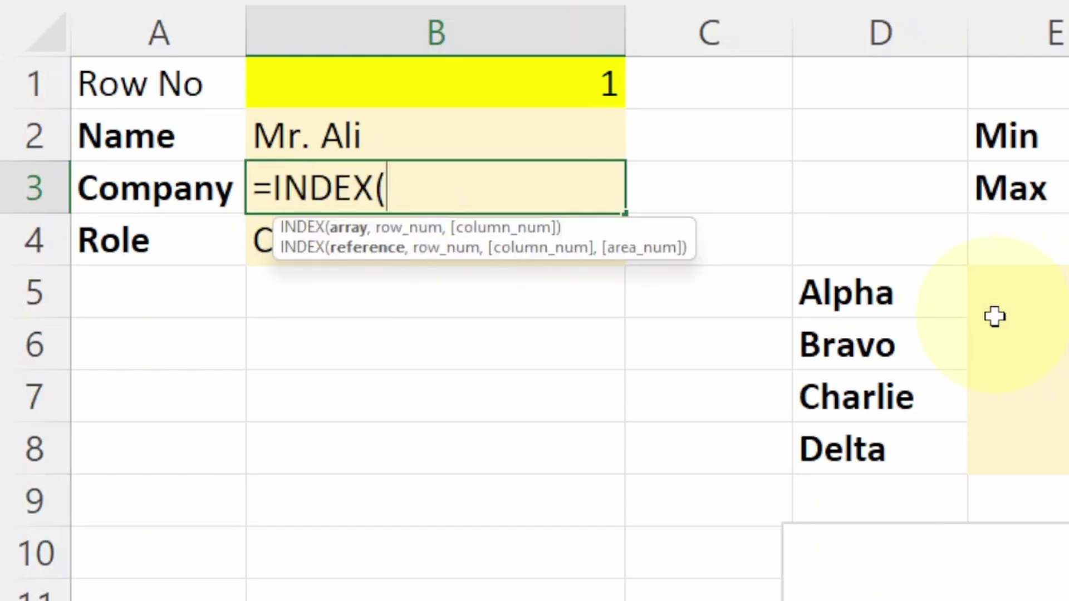
text(TAB)
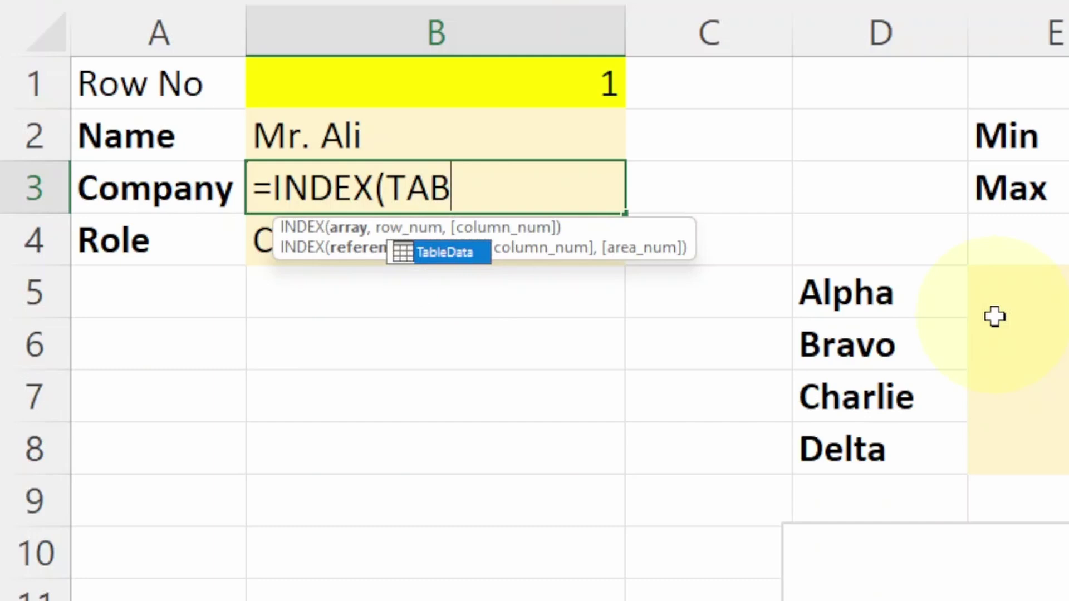
key(Tab)
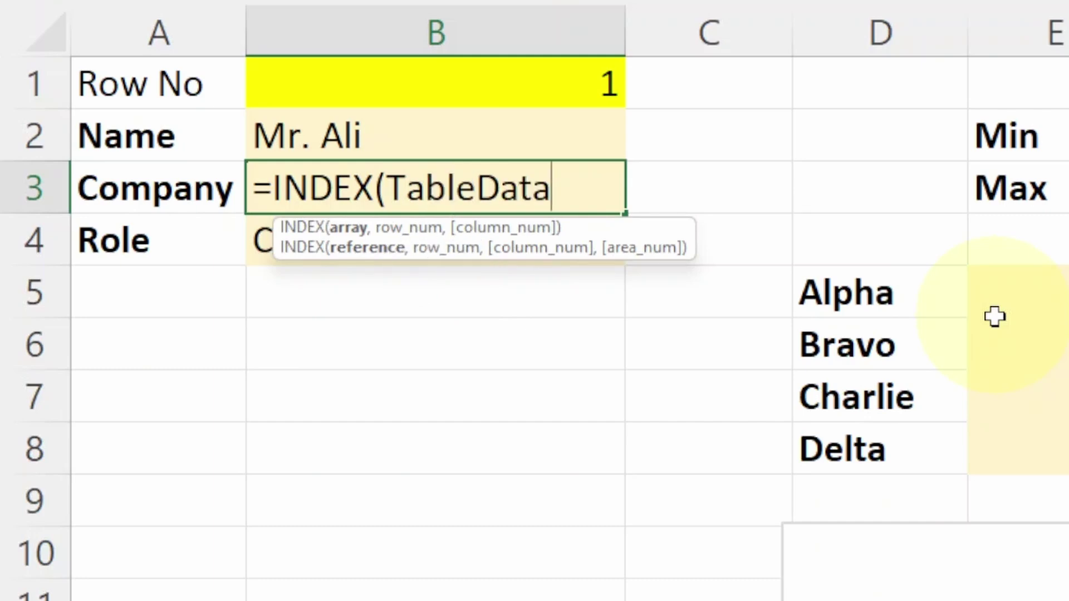
text([)
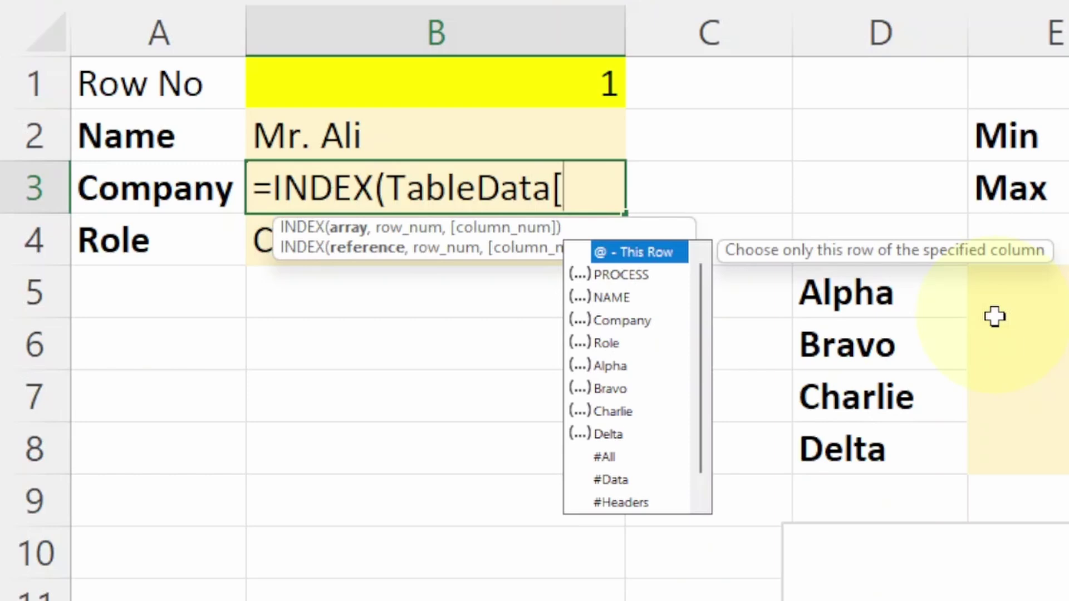
text(COMP)
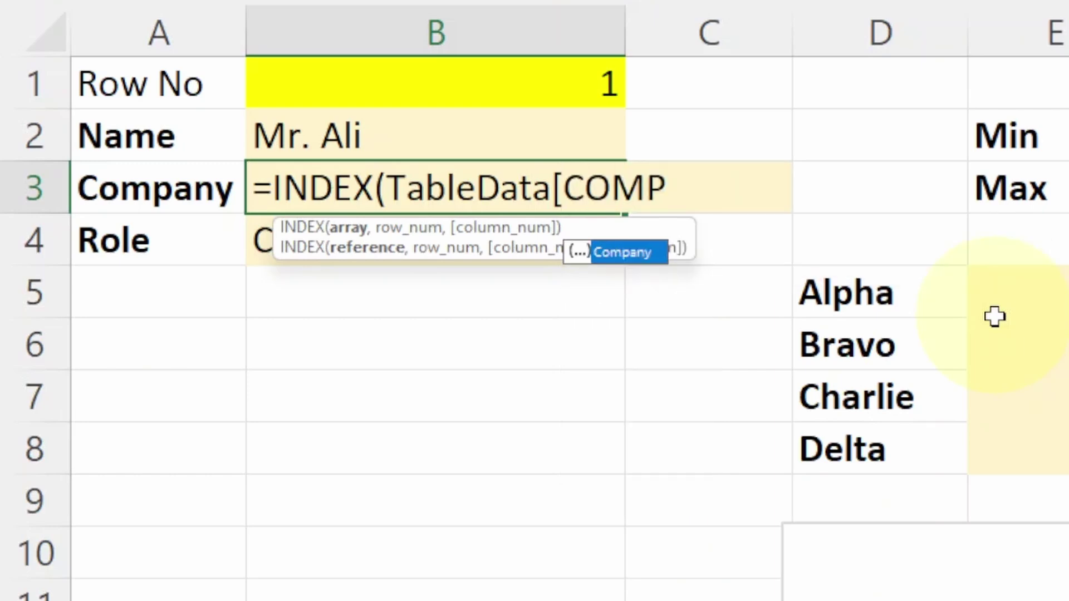
key(Tab)
text(],)
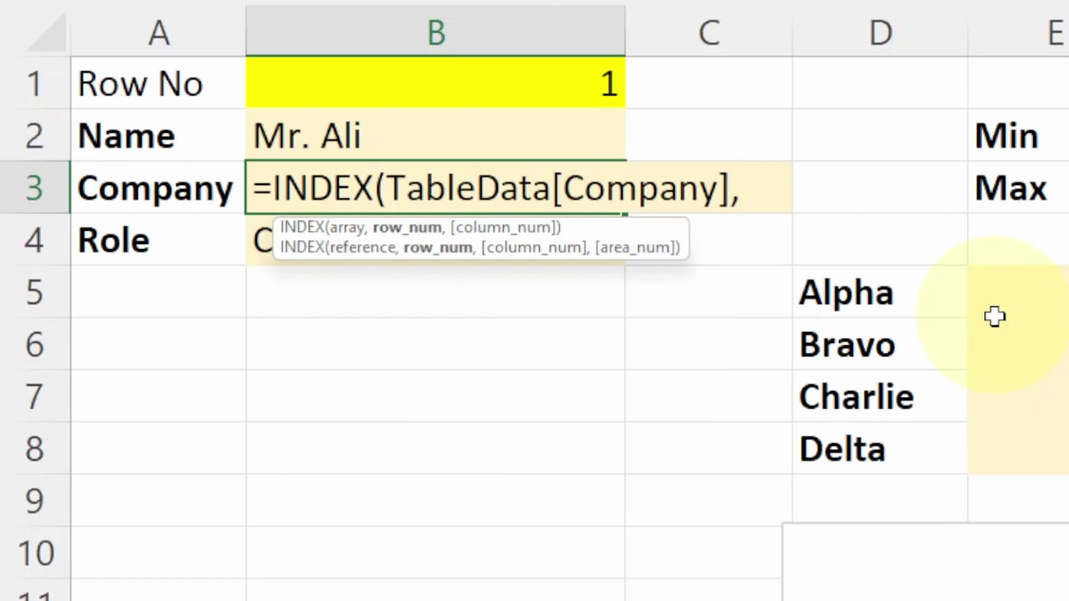
key(Up)
key(Up)
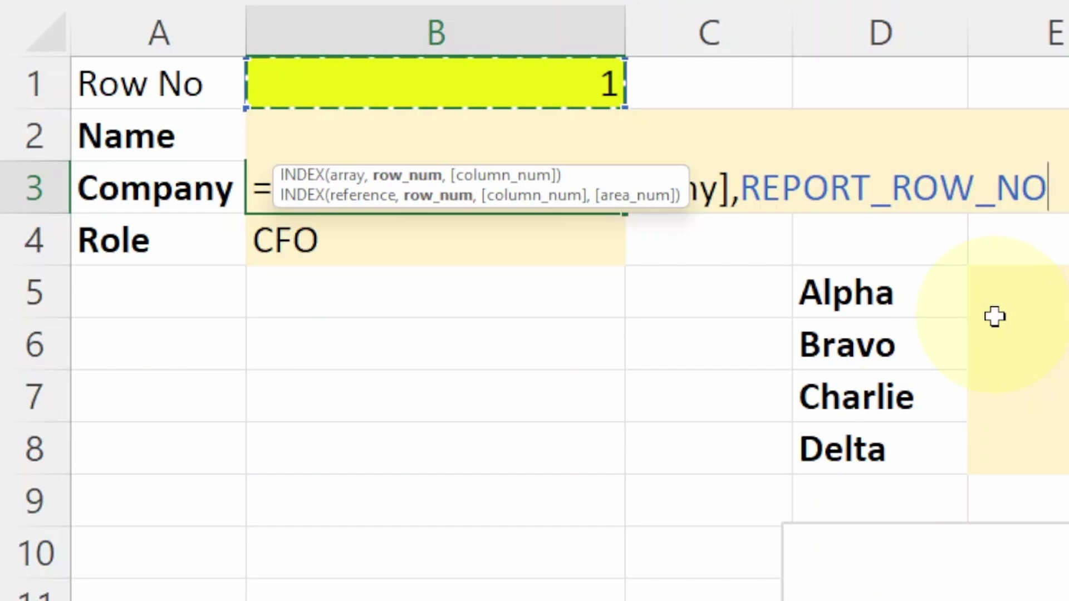
key(Return)
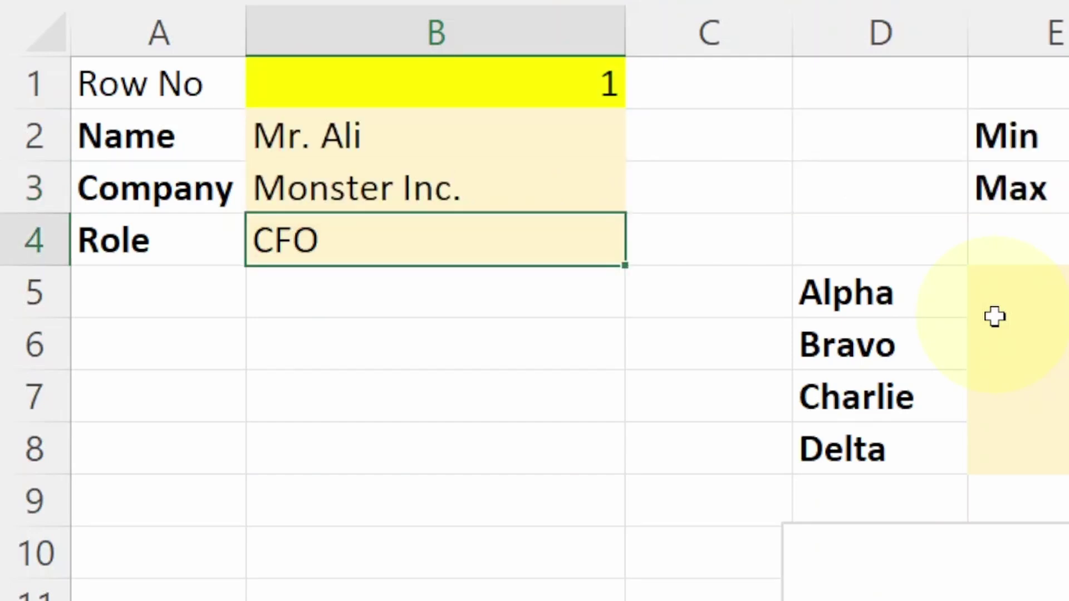
Enter the formula =INDEX(TableData[Role],REPORT_ROW_NO) in the Role cell B4
text(=)
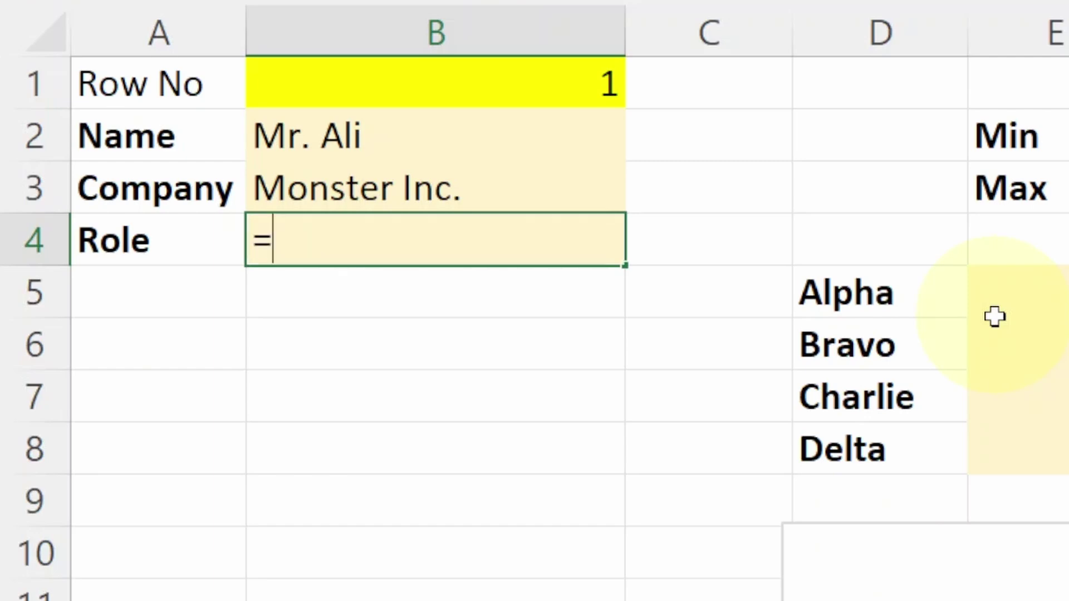
text(IN)
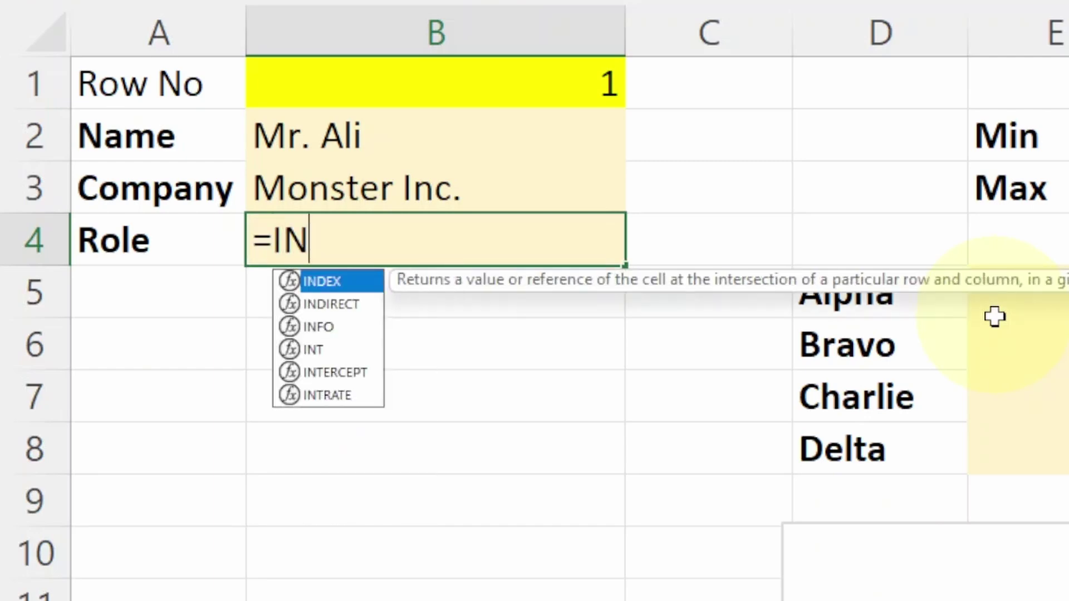
key(Tab)
text(TAB)
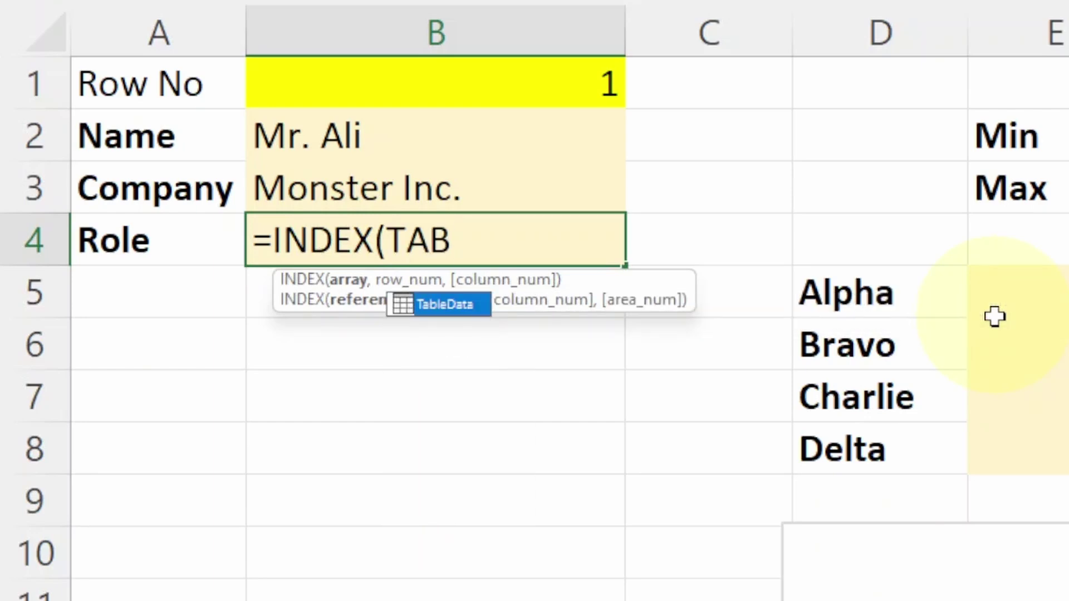
key(Tab)
text([)
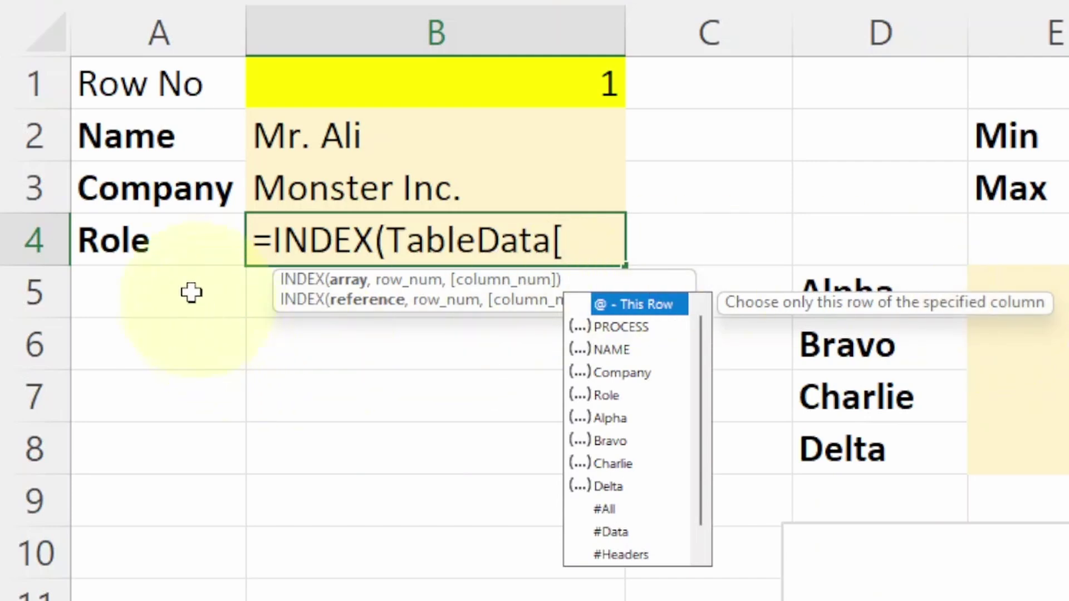
text(R)
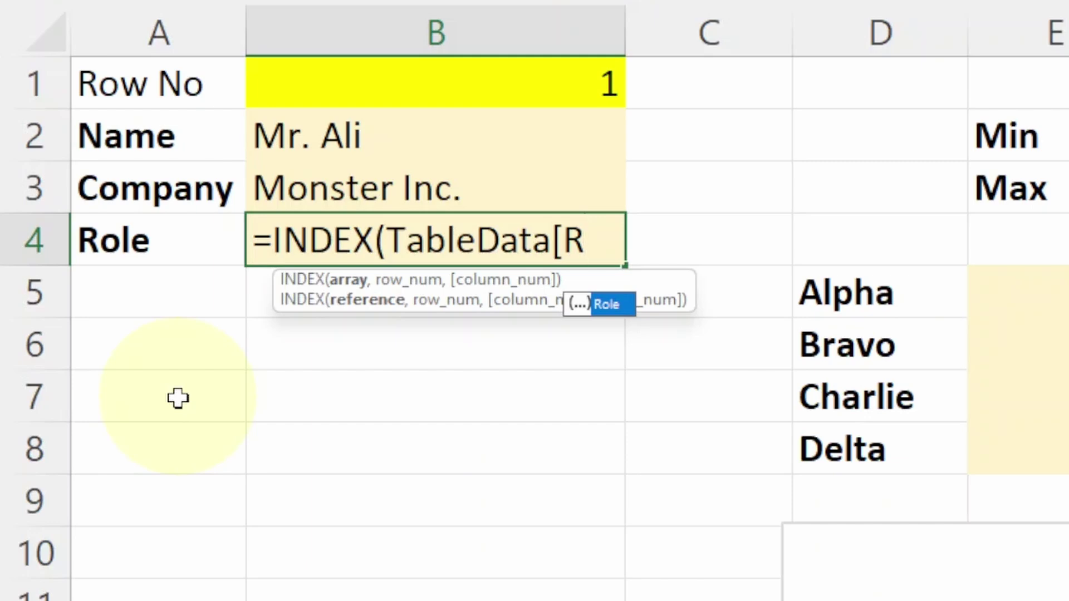
key(Tab)
text(],)
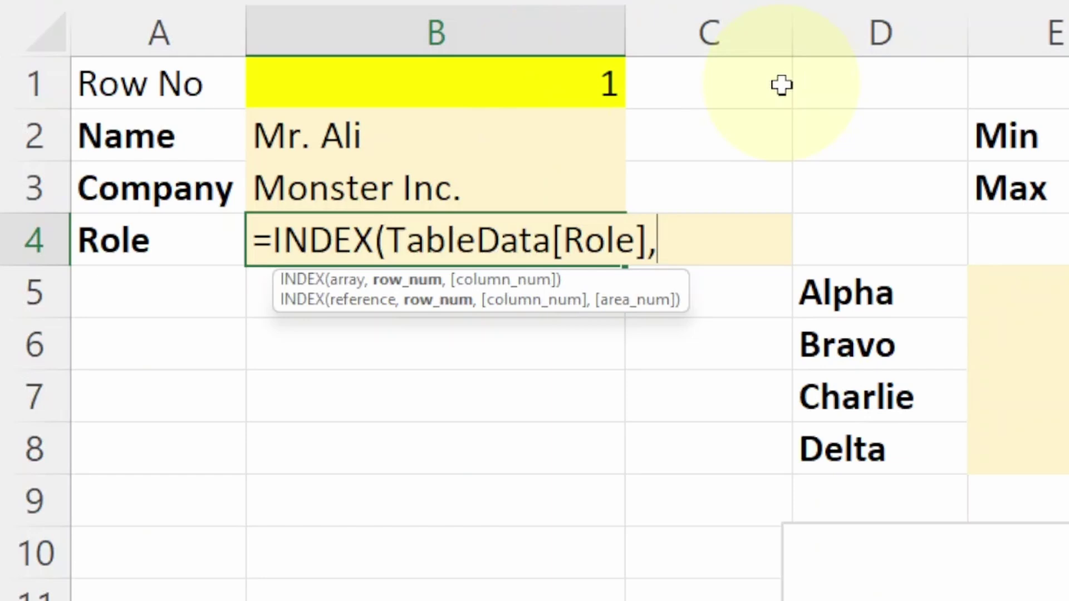
text(REPO)
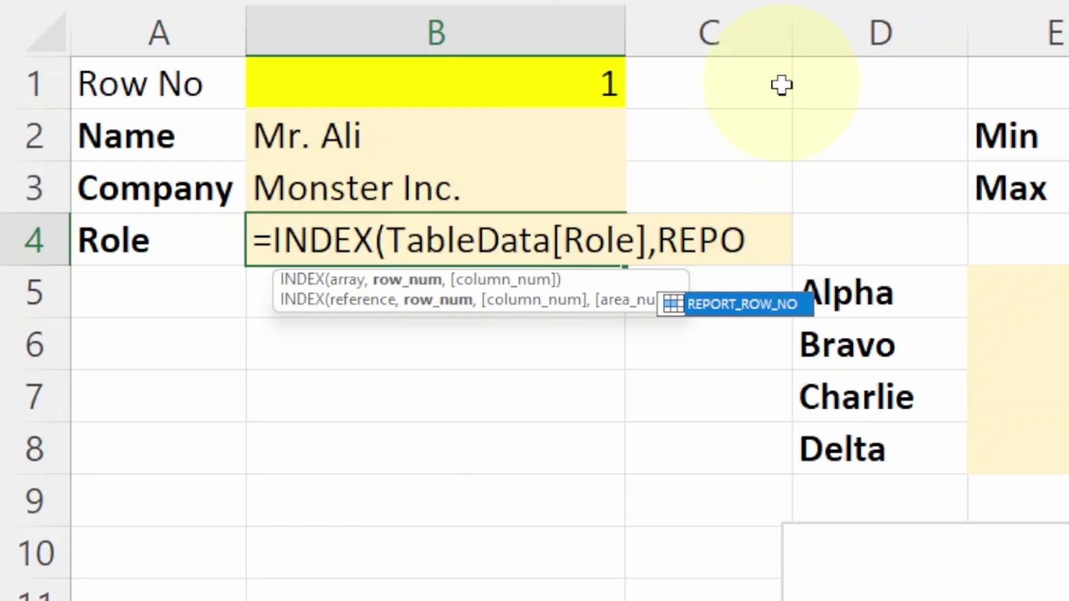
key(Tab)
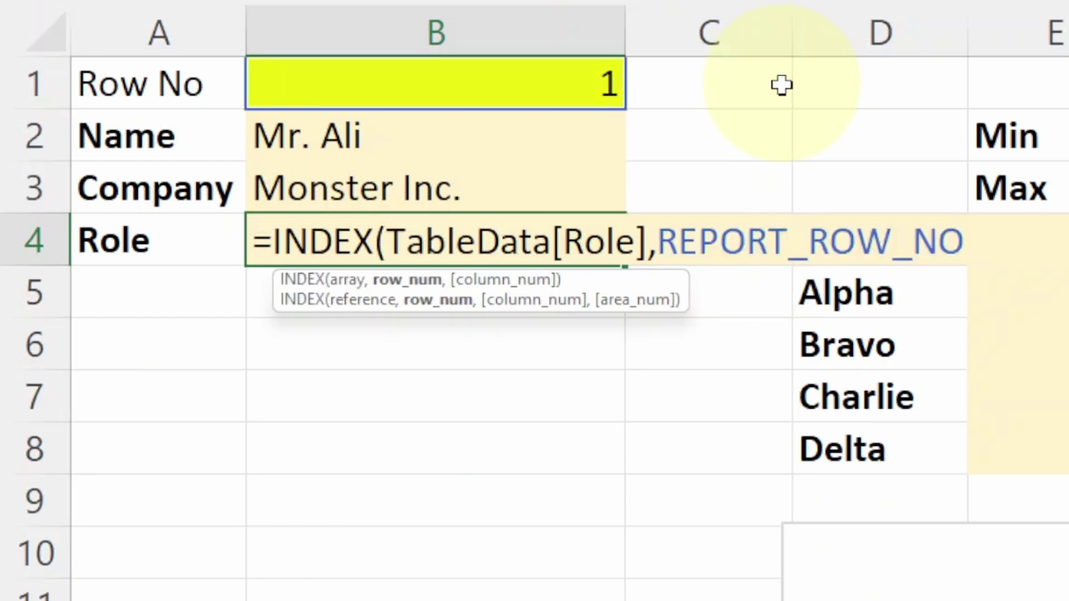
text())
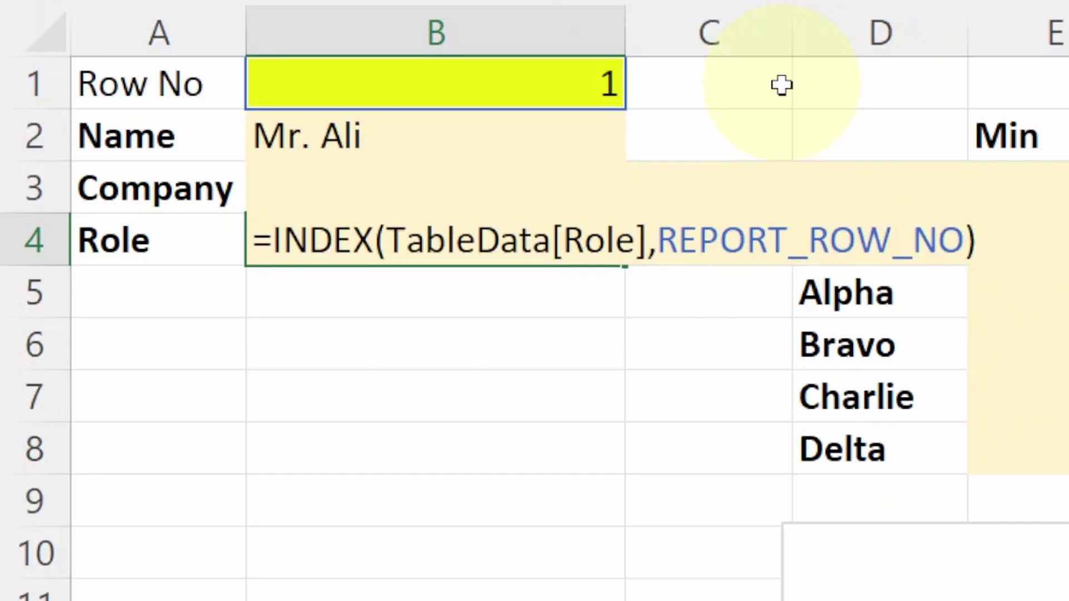
key(Return)
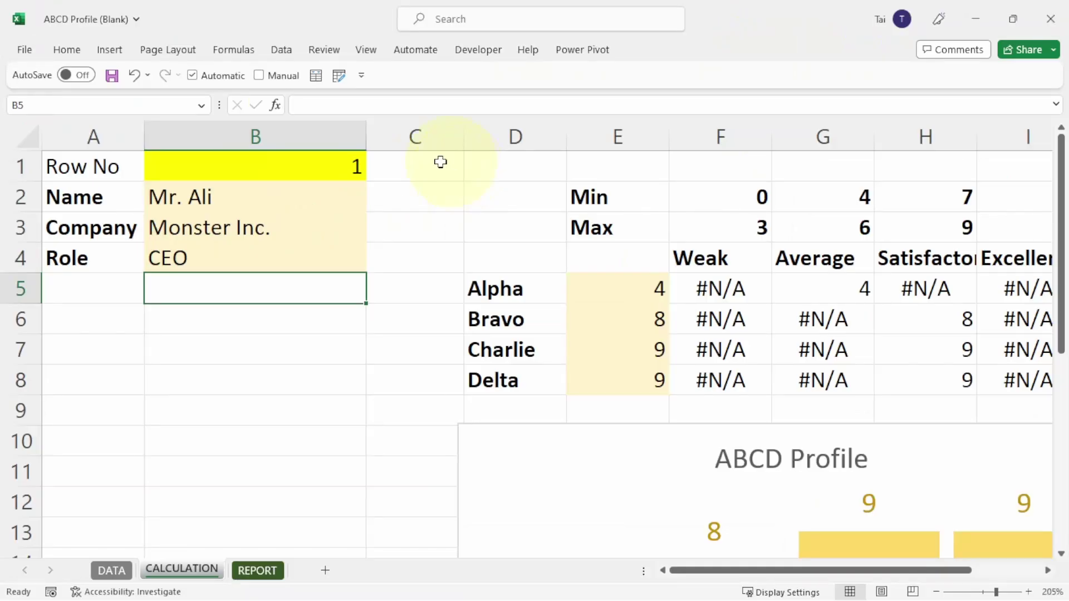
Test the Name, Company and Role formulas by setting Row No in B1 to 2 and 3, and return it to 1
click(310, 167)
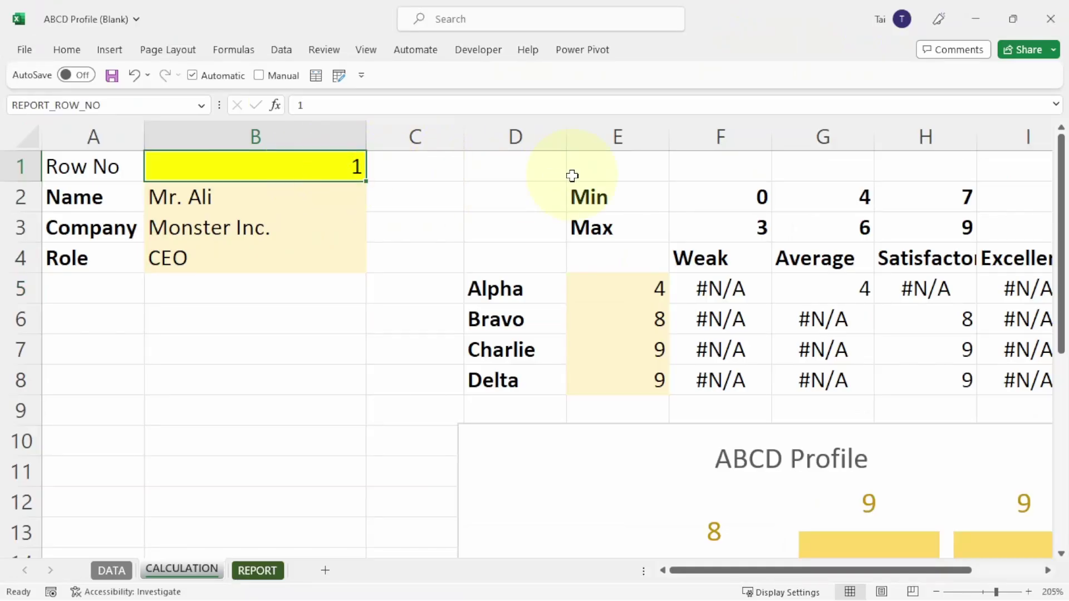
text(2)
key(ctrl+Return)
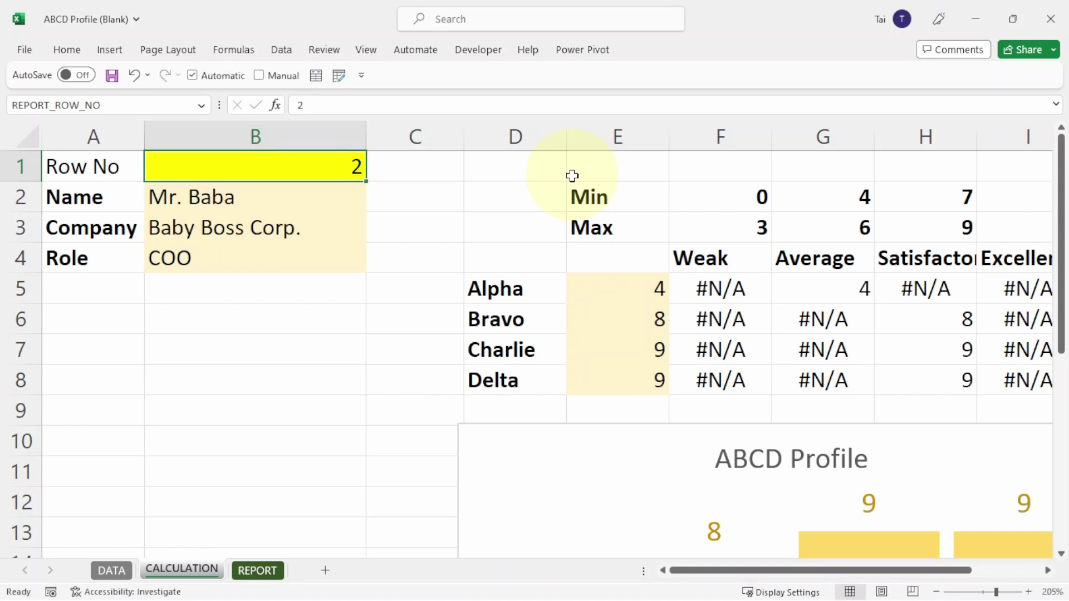
text(3)
key(ctrl+Return)
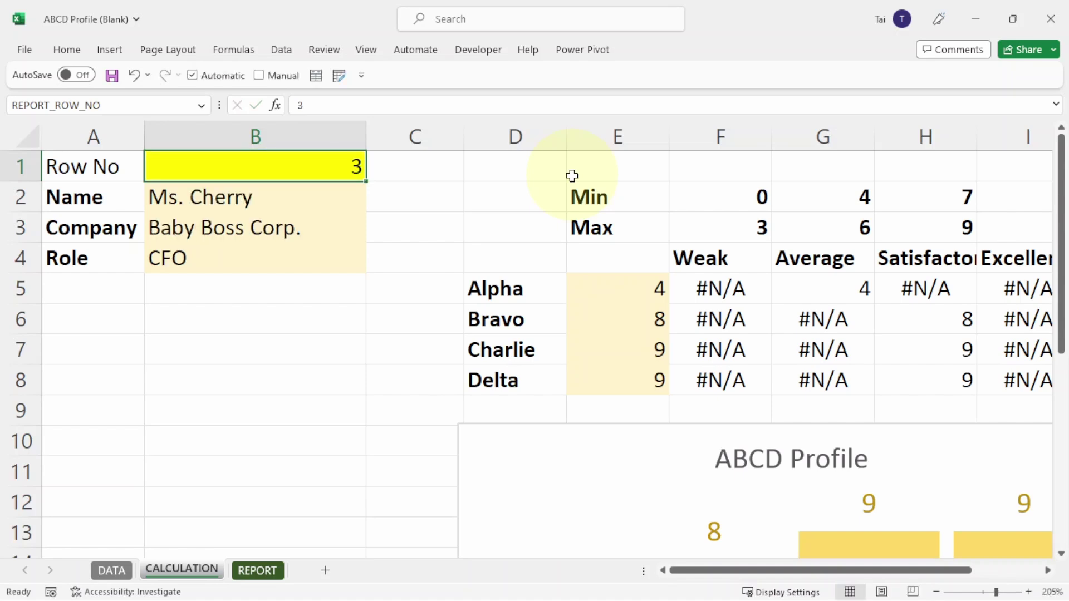
text(1)
key(ctrl+Return)
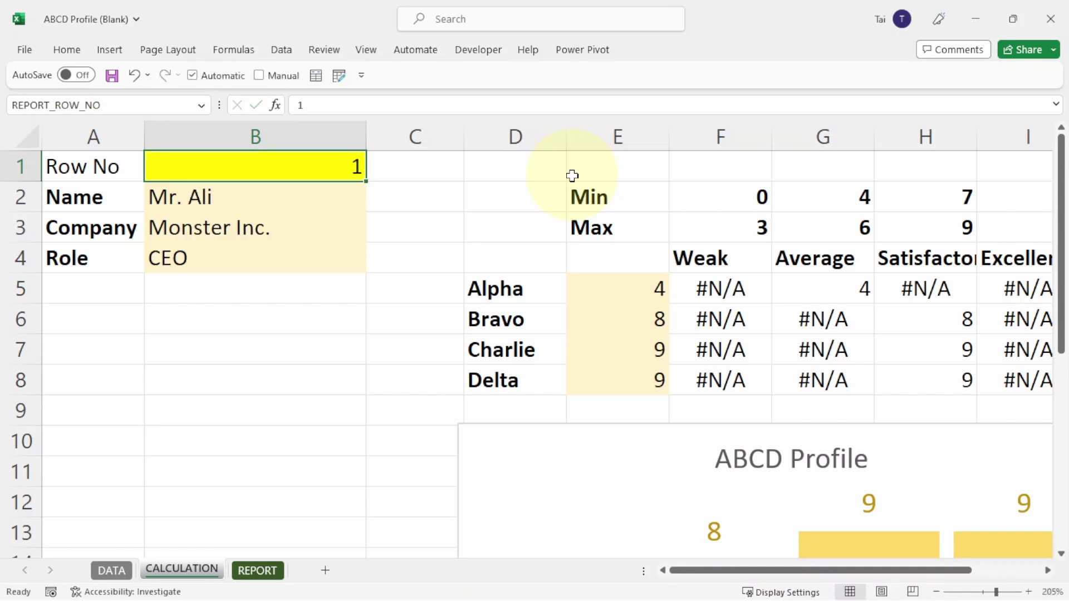
Enter the formula =INDEX(TableData[Alpha],REPORT_ROW_NO) in the Alpha score cell E5
click(622, 284)
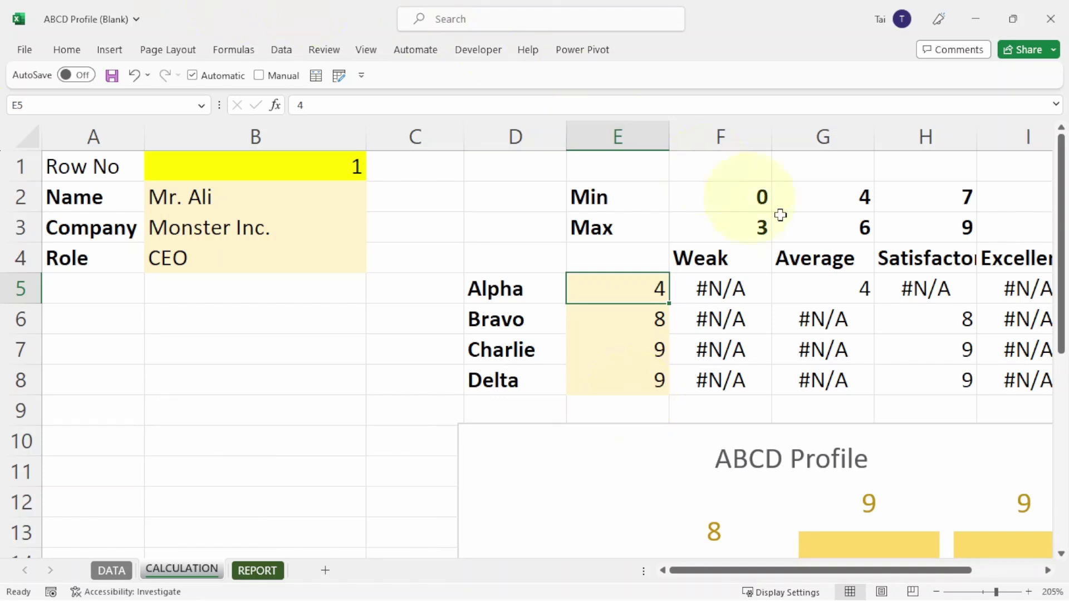
text(=)
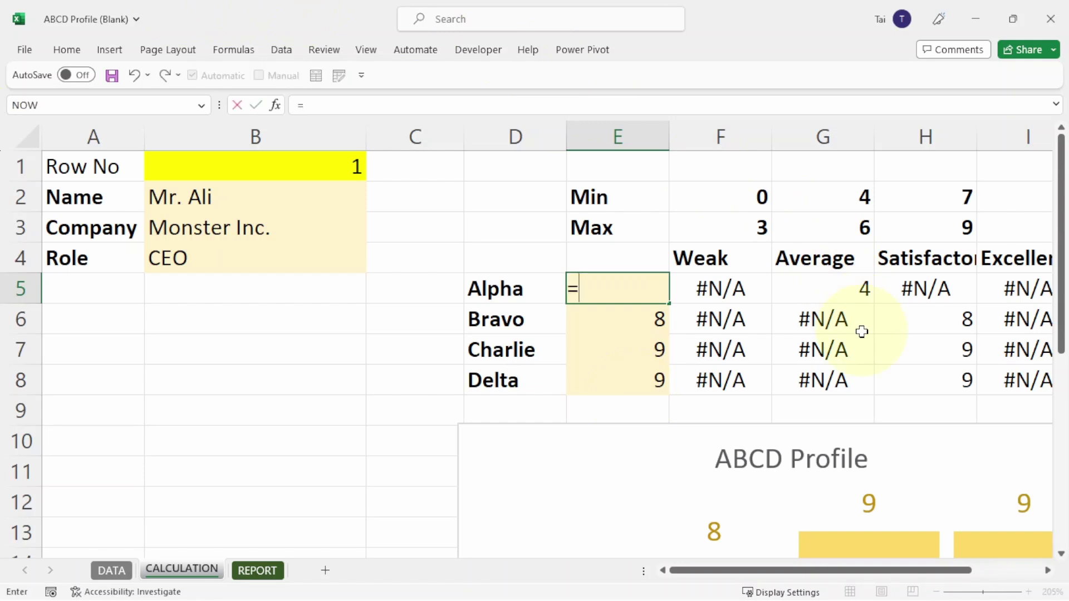
text(INDEX(TAB)
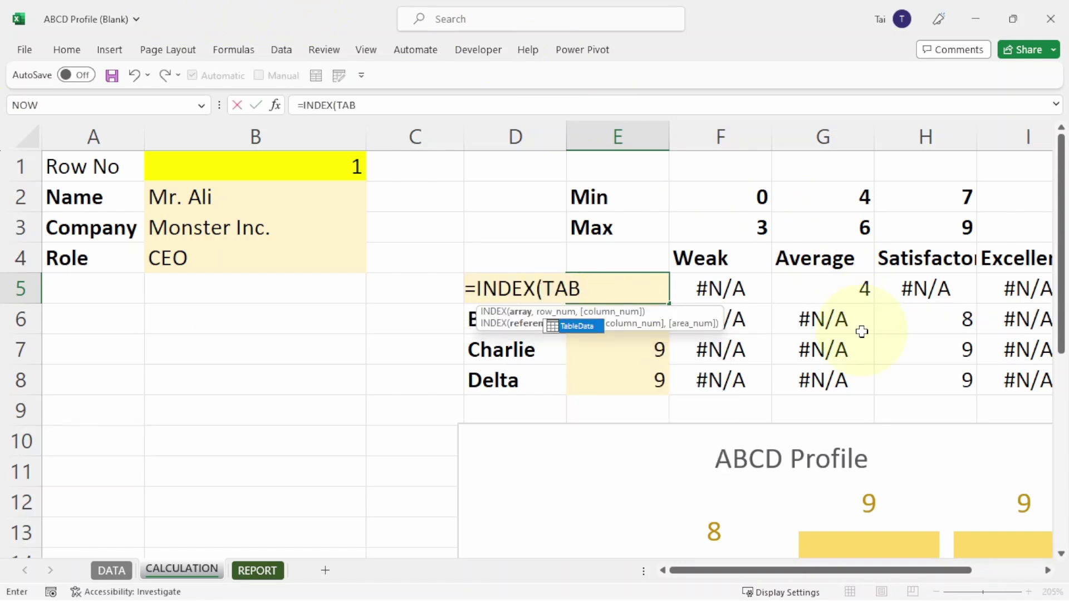
key(Tab)
text([)
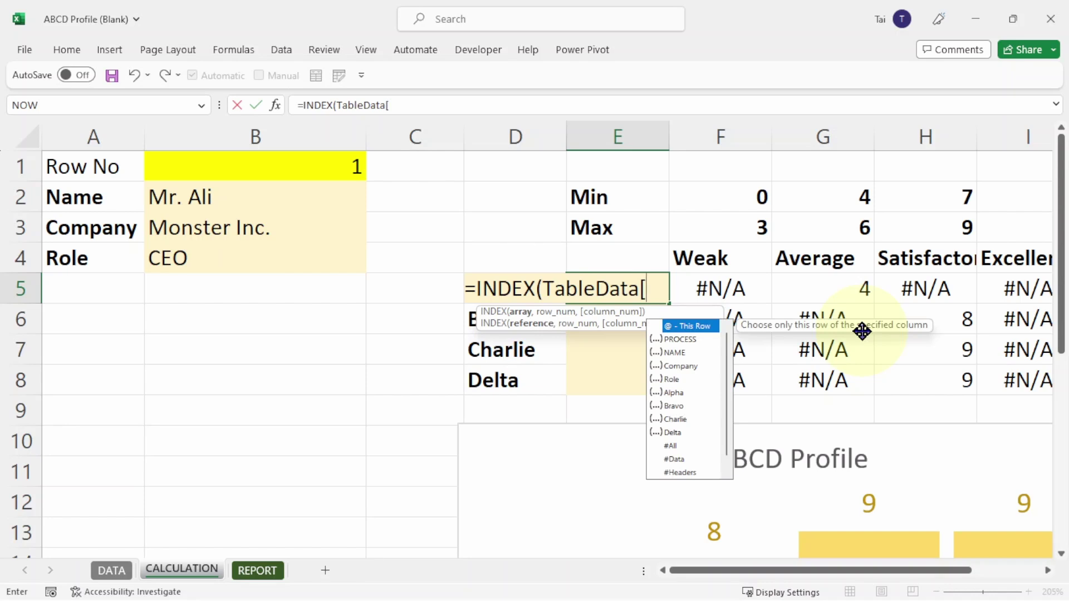
text(AL)
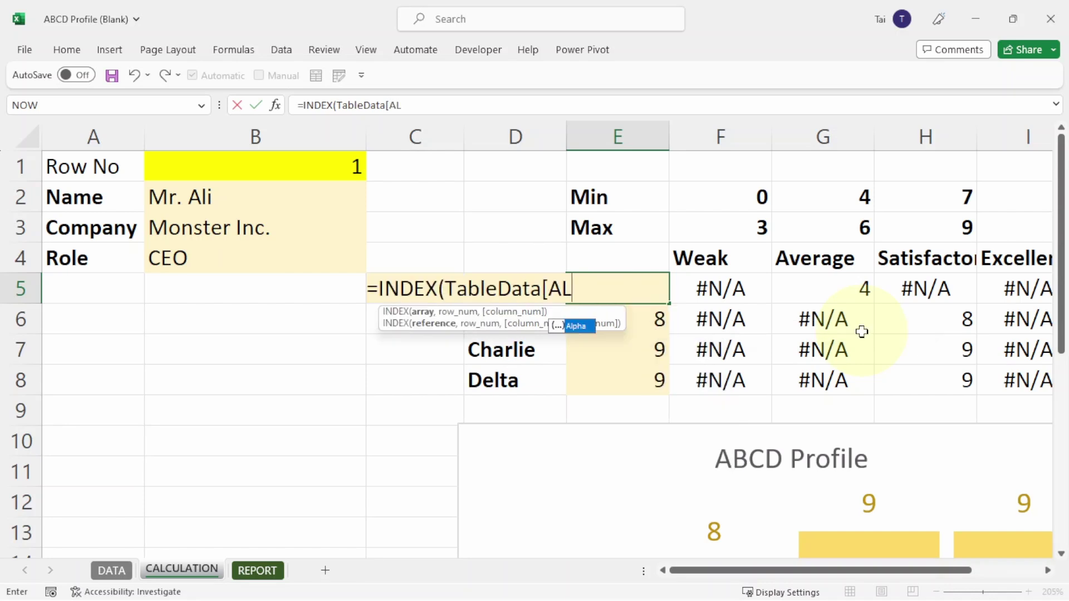
key(Tab)
text(])
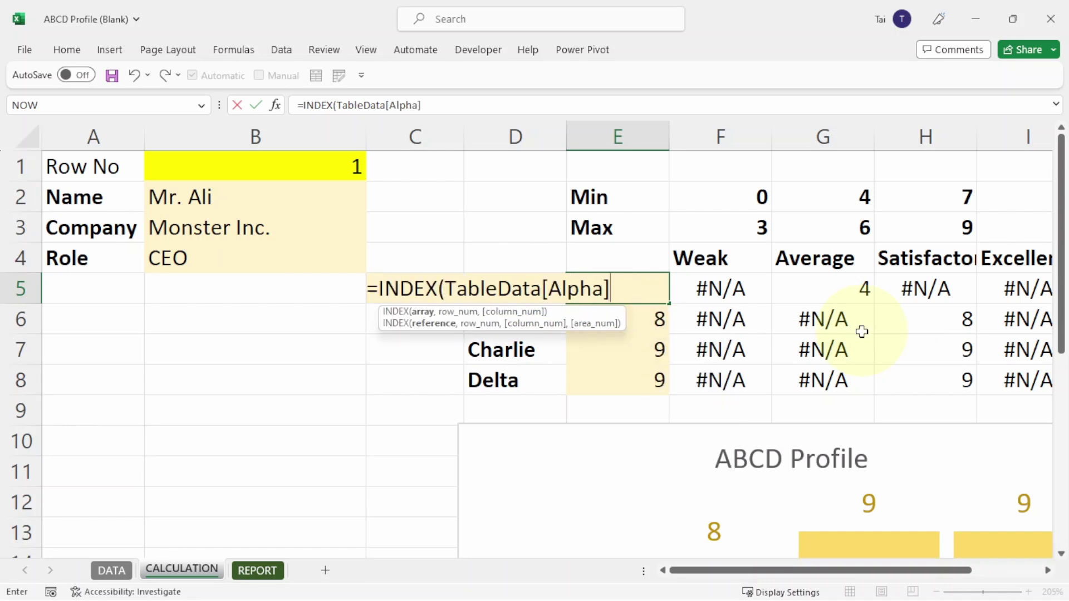
text(,REPO)
key(Tab)
key(Return)
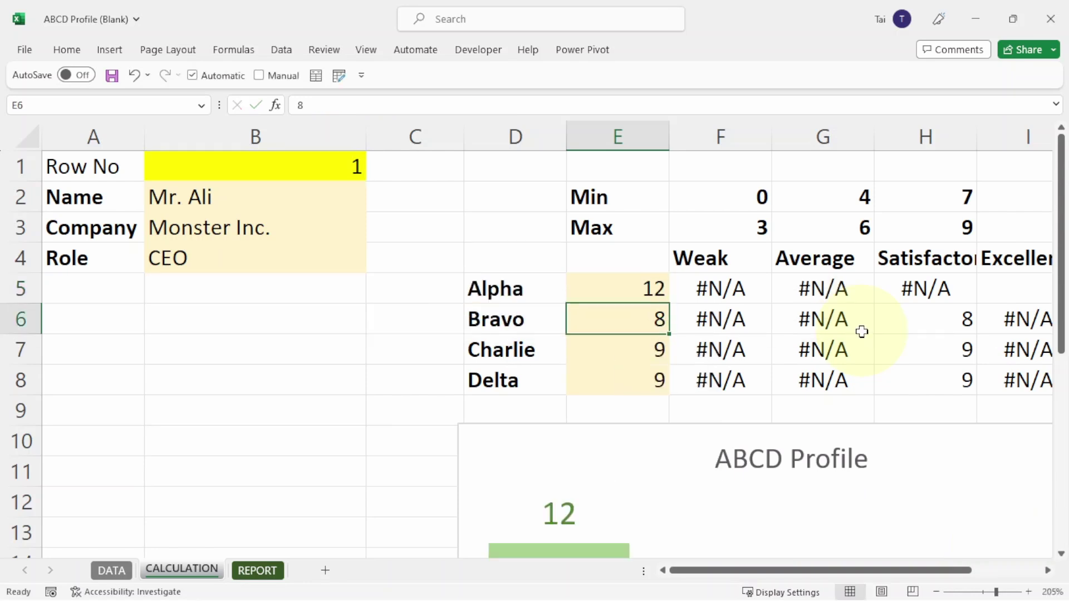
Enter the formula =INDEX(TableData[Bravo],REPORT_ROW_NO) in the Bravo score cell E6
text(=IN)
key(Tab)
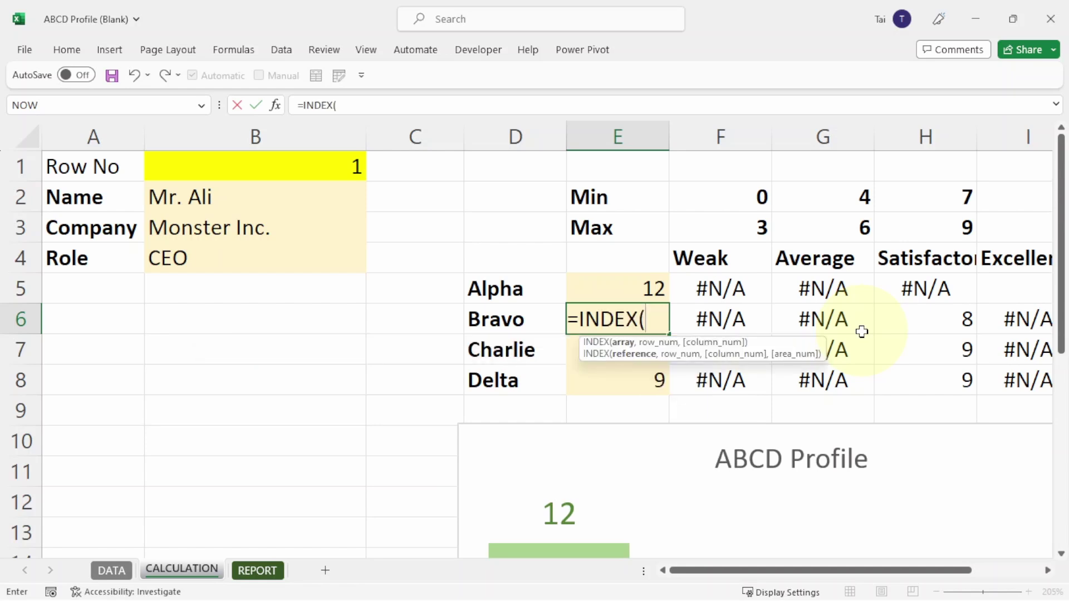
text(TAB)
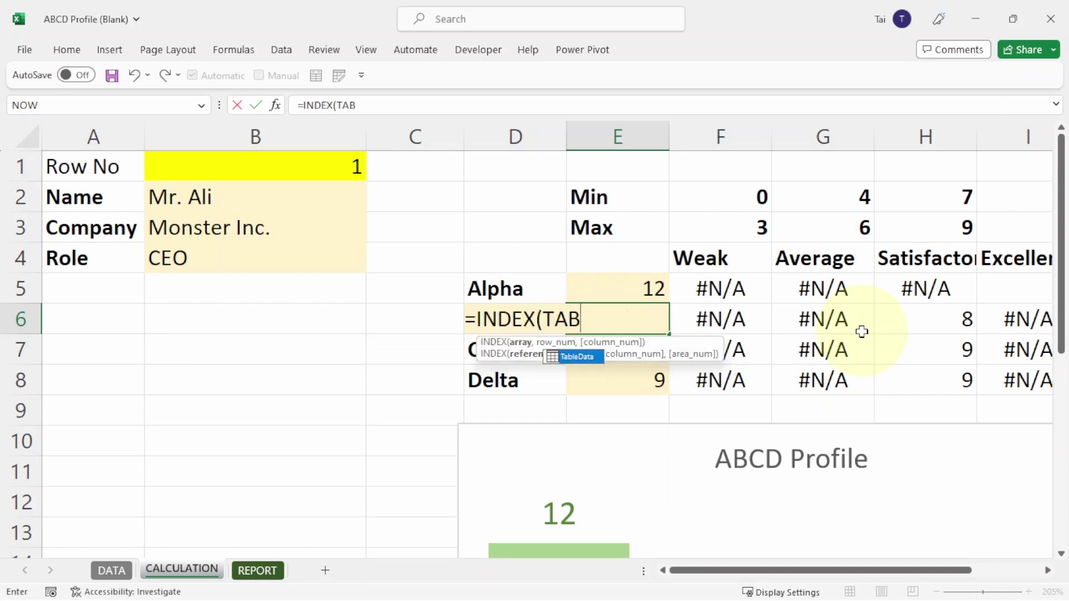
key(Tab)
text([BR)
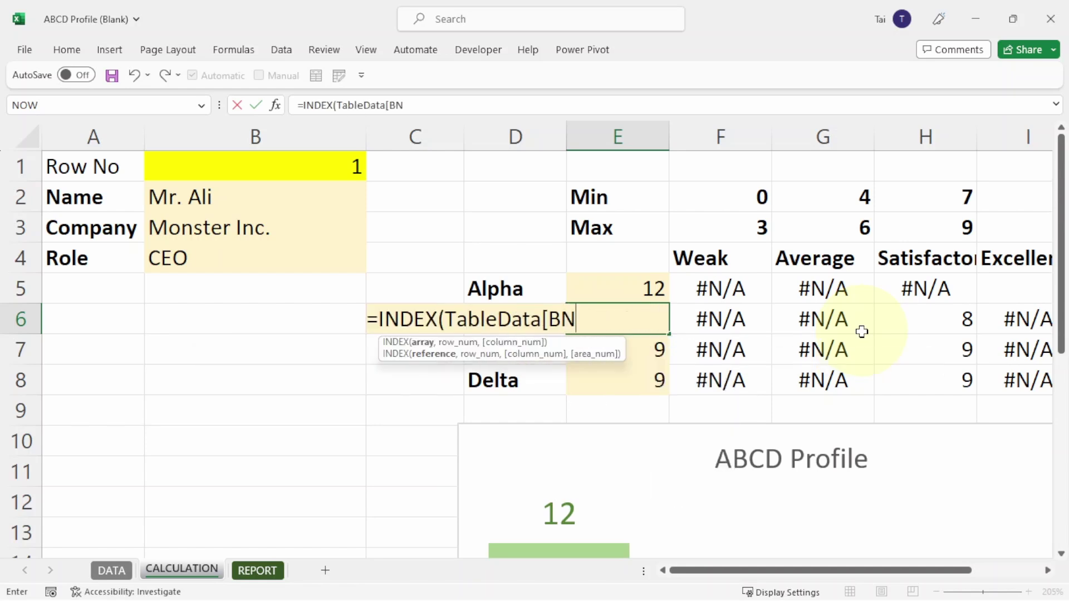
key(Tab)
text(],)
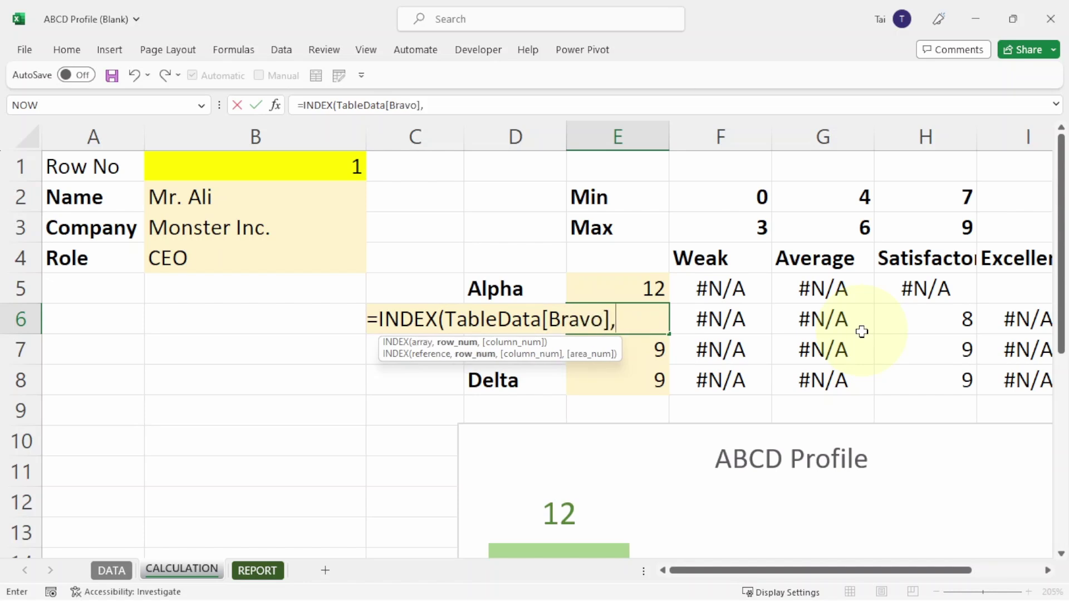
text(REPO)
key(Tab)
key(Return)
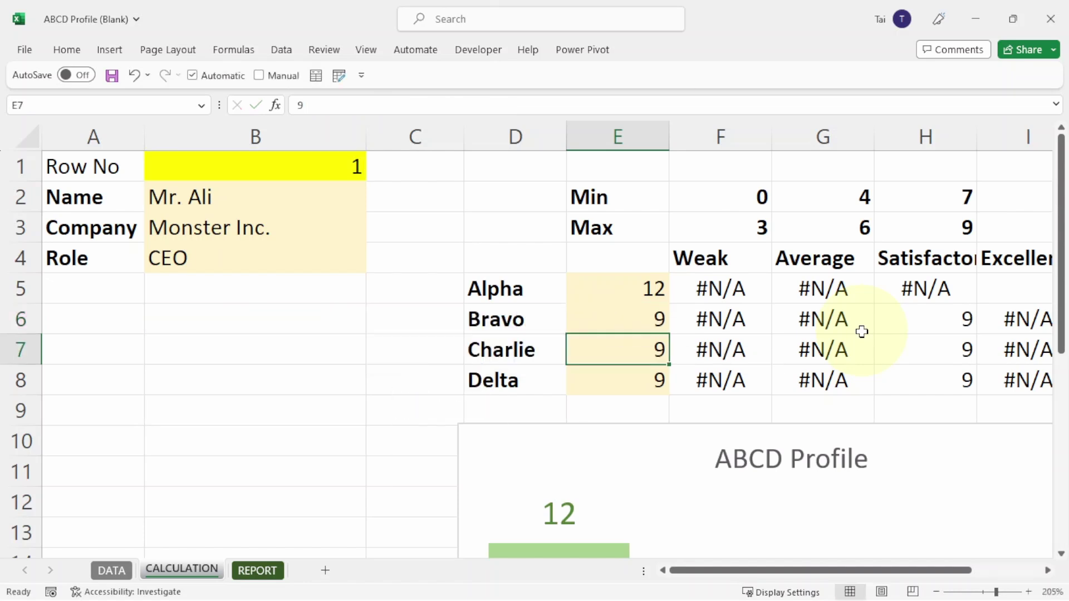
Enter the formula =INDEX(TableData[Charlie],REPORT_ROW_NO) in the Charlie score cell E7
text(=IN)
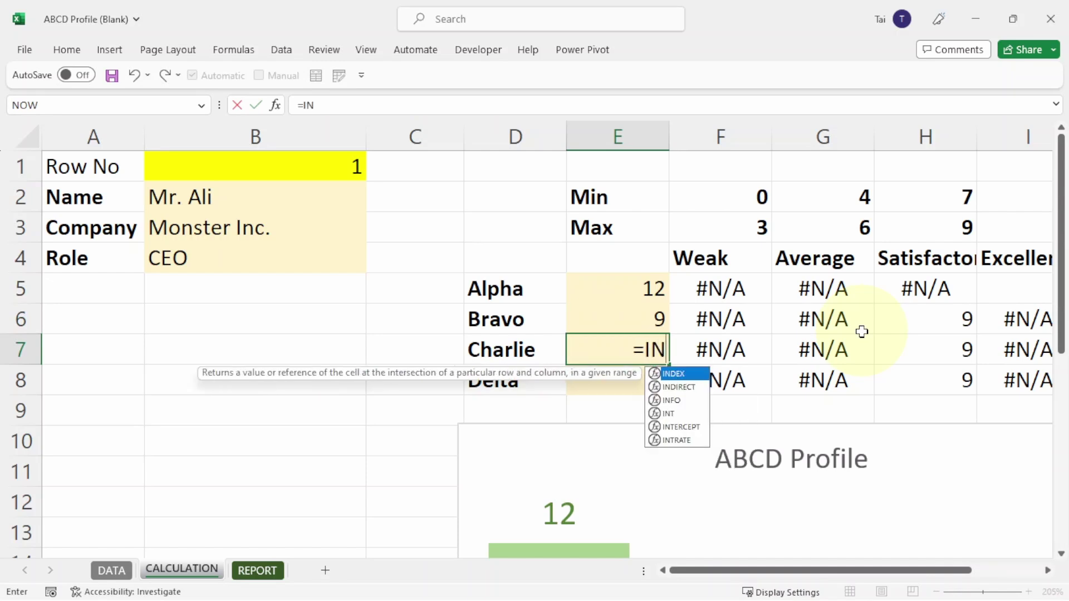
key(Tab)
text(TAB)
key(Tab)
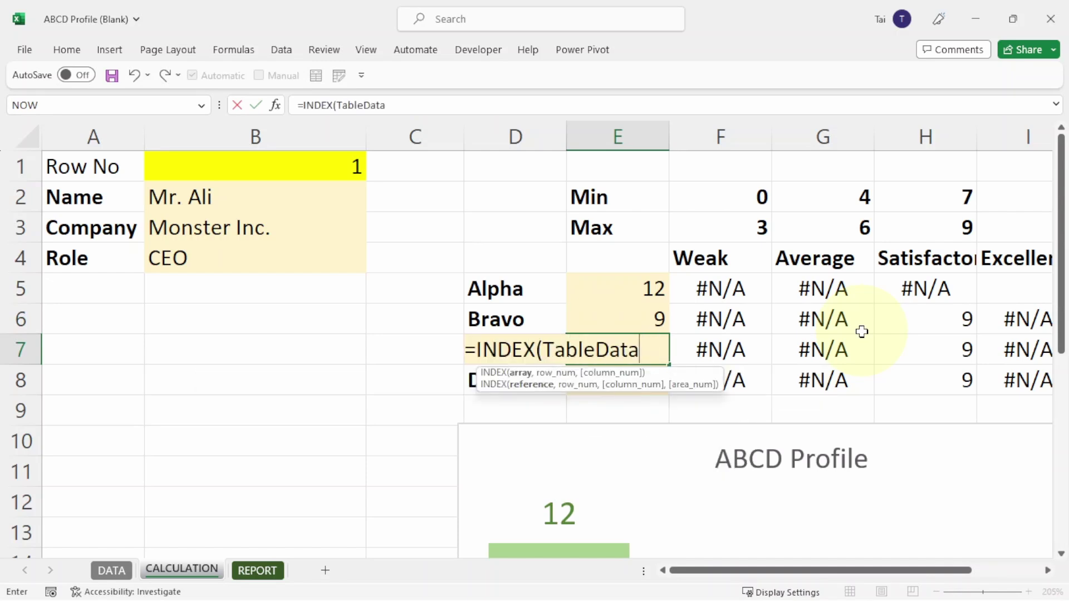
text([)
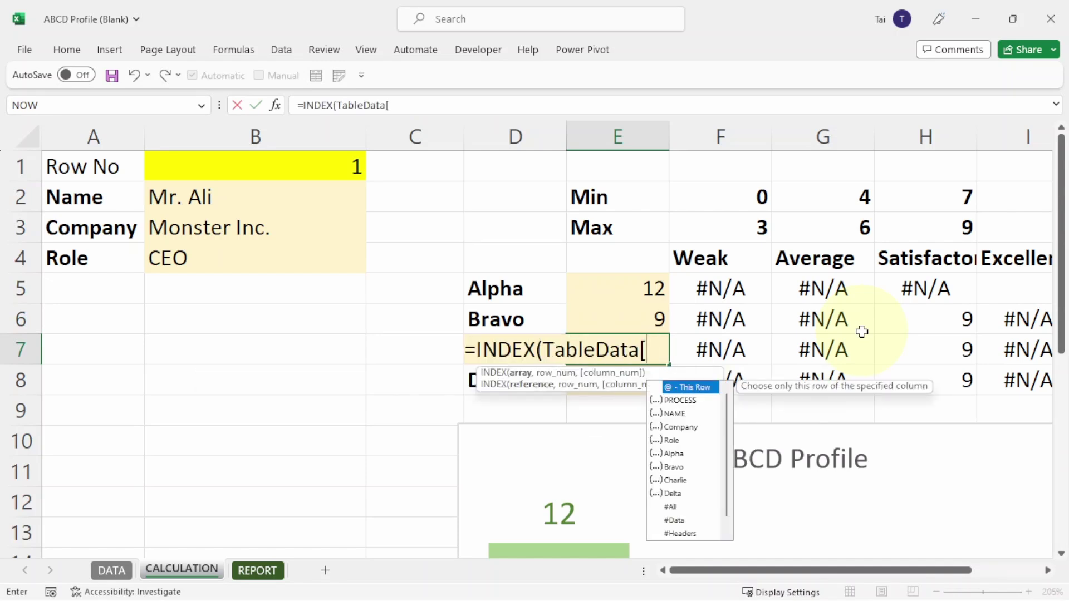
text(CHA)
key(Tab)
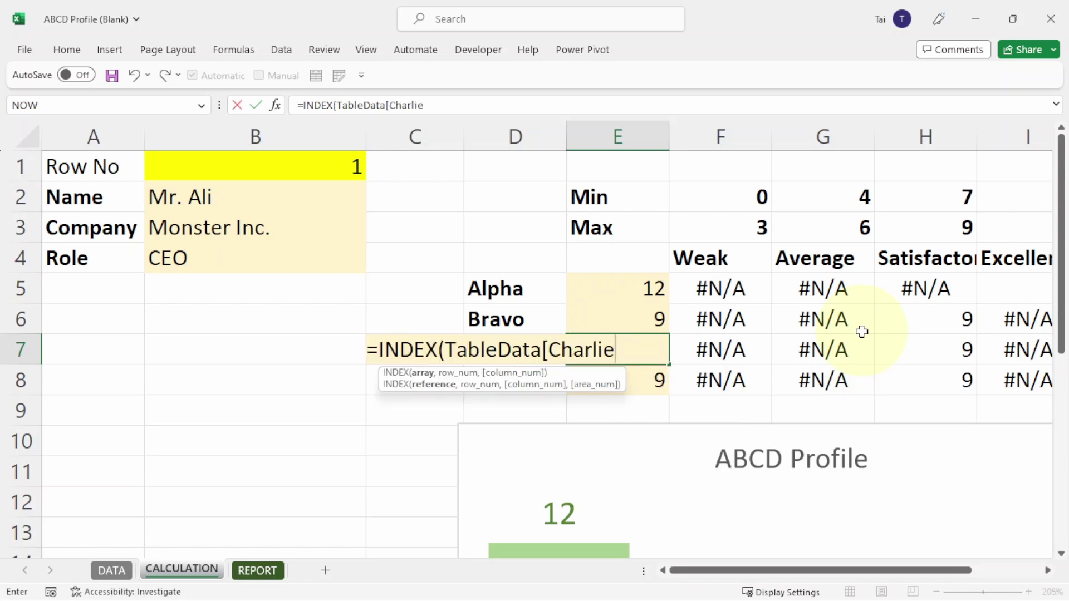
text(],REPO)
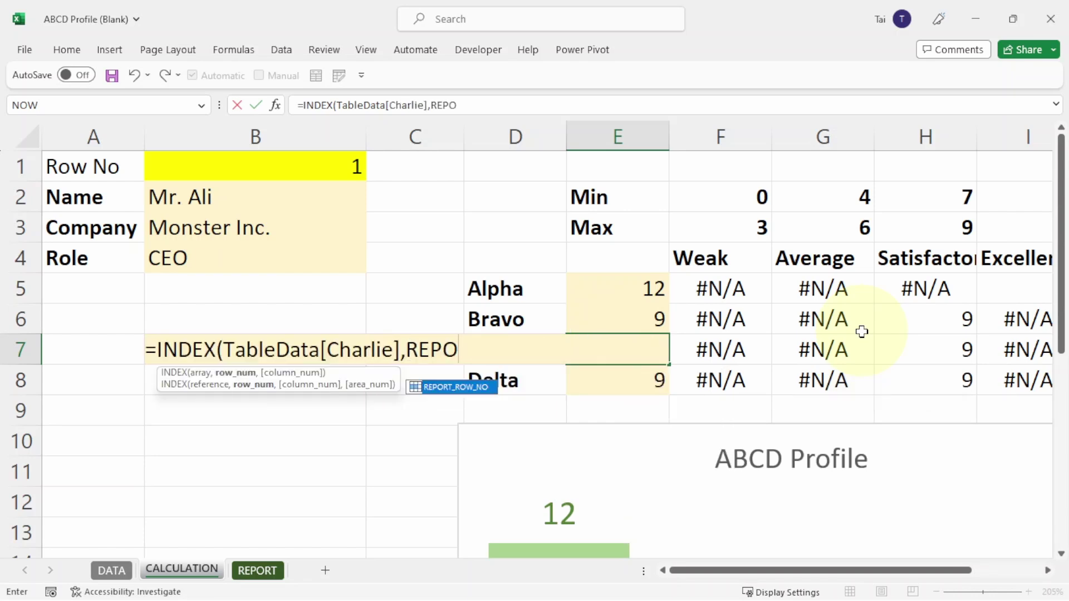
key(Tab)
key(Return)
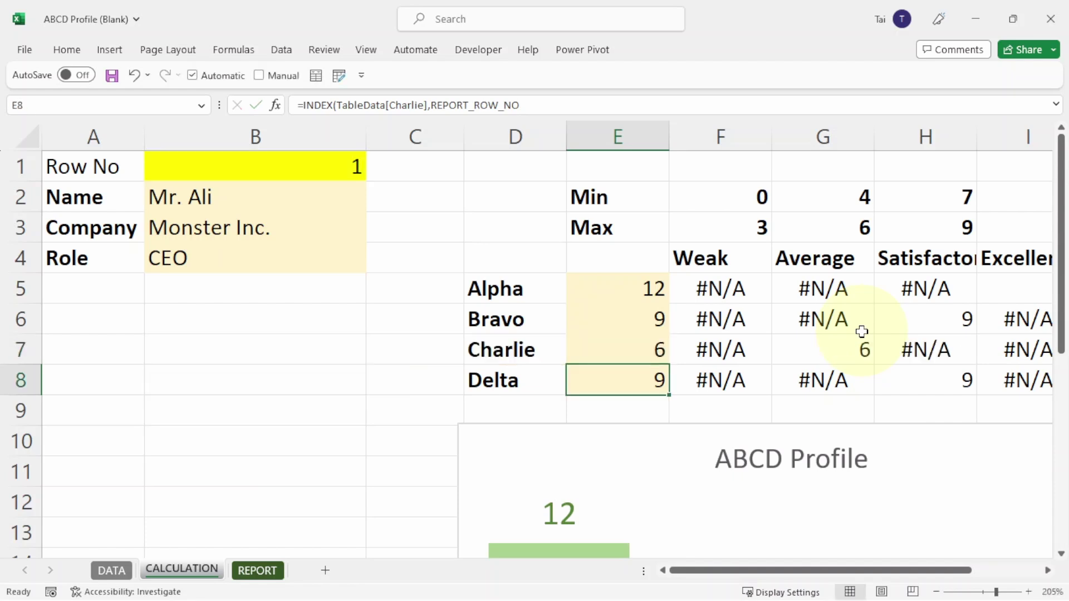
Enter the formula =INDEX(TableData[Delta],REPORT_ROW_NO) in the Delta score cell E8
text(=IN)
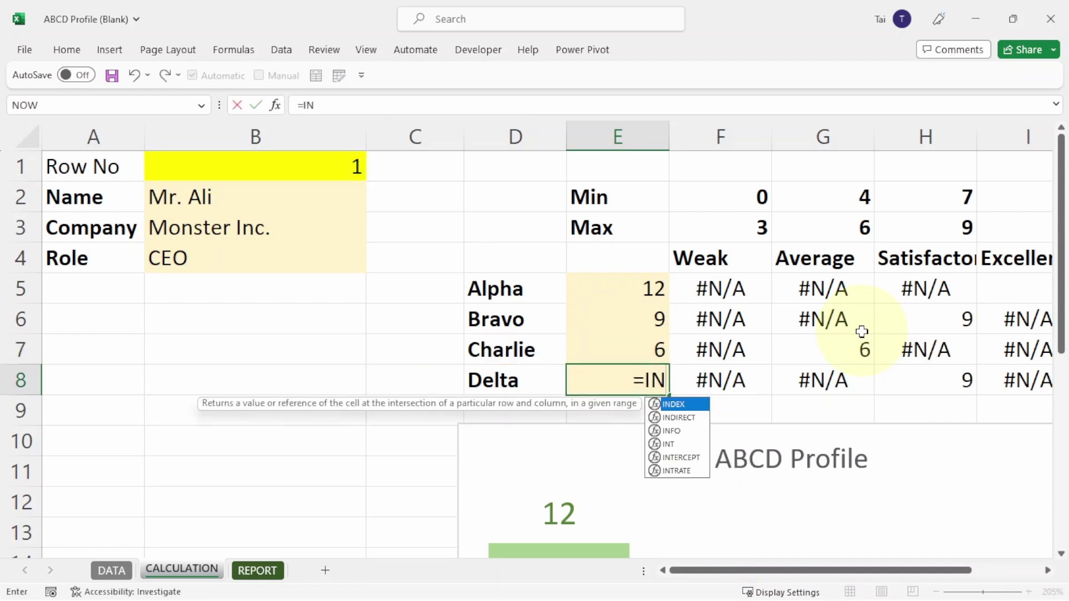
key(Tab)
text(TAB)
key(Tab)
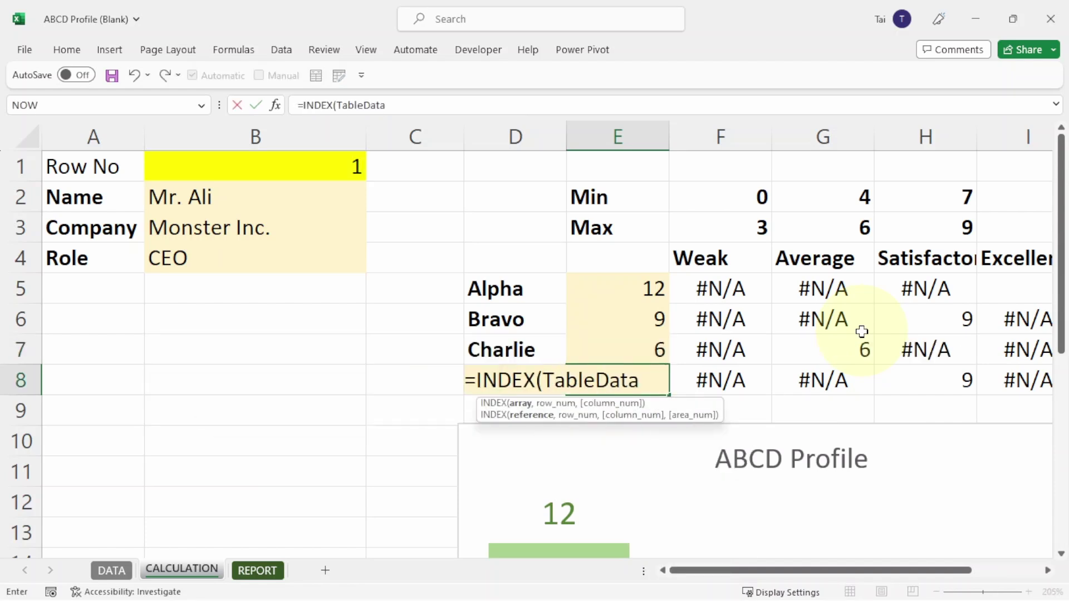
text([DE)
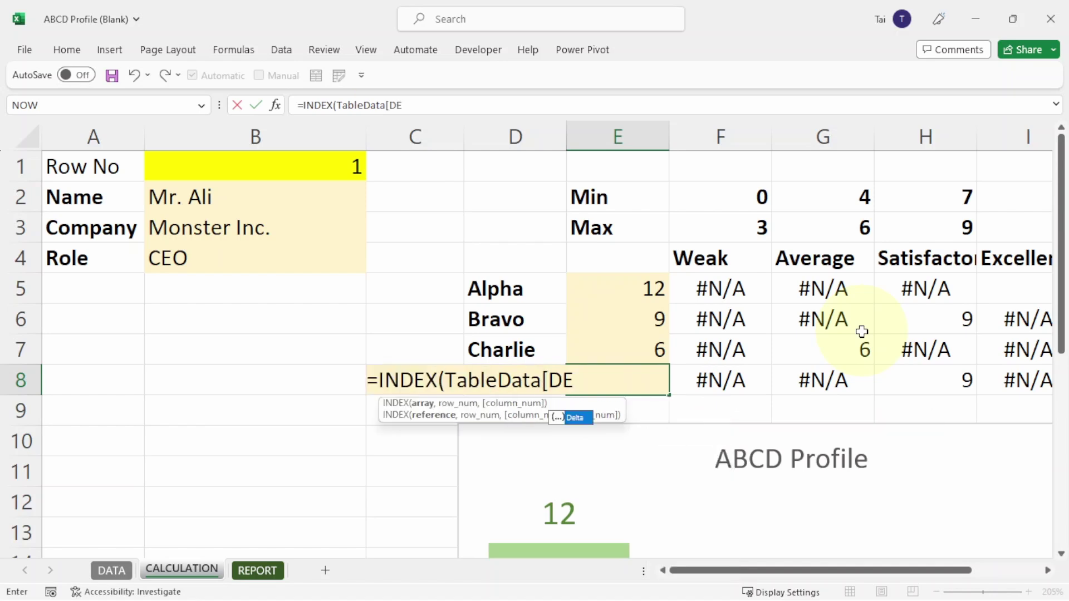
key(Tab)
text(],)
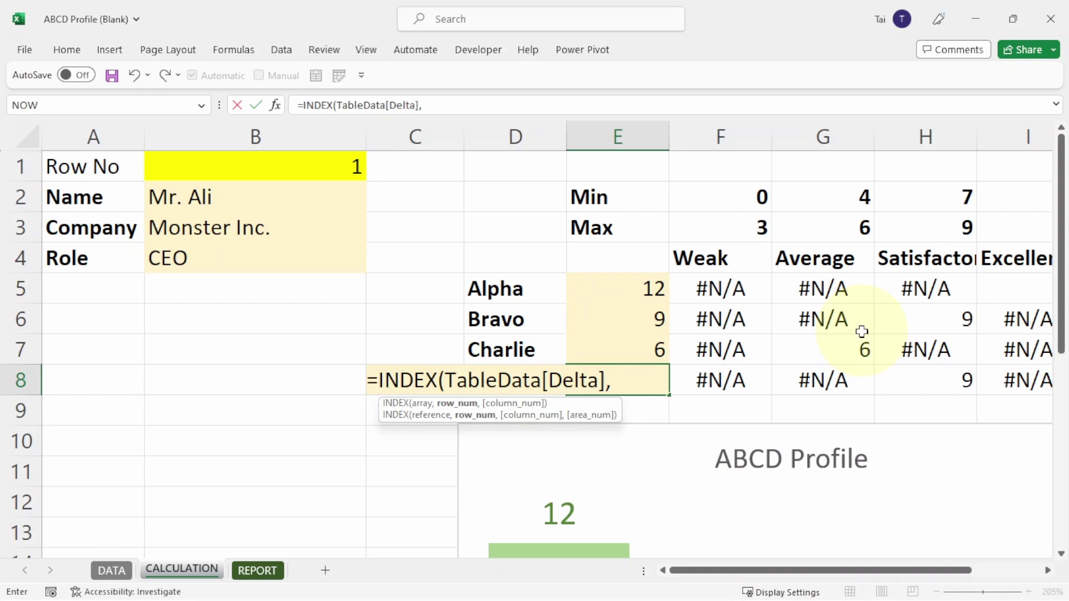
text(REPO)
key(Tab)
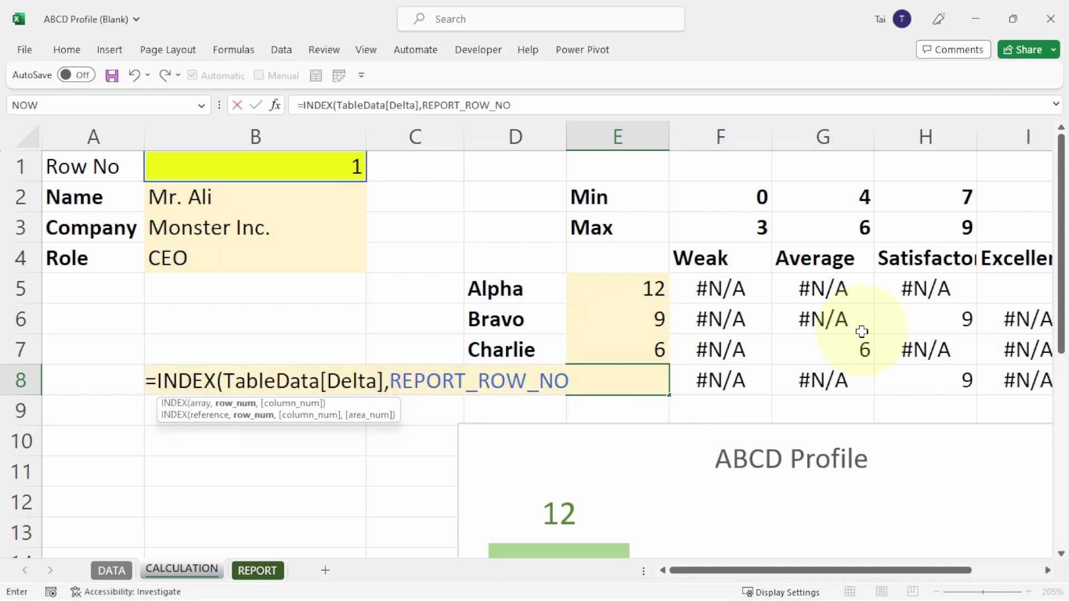
text())
key(Return)
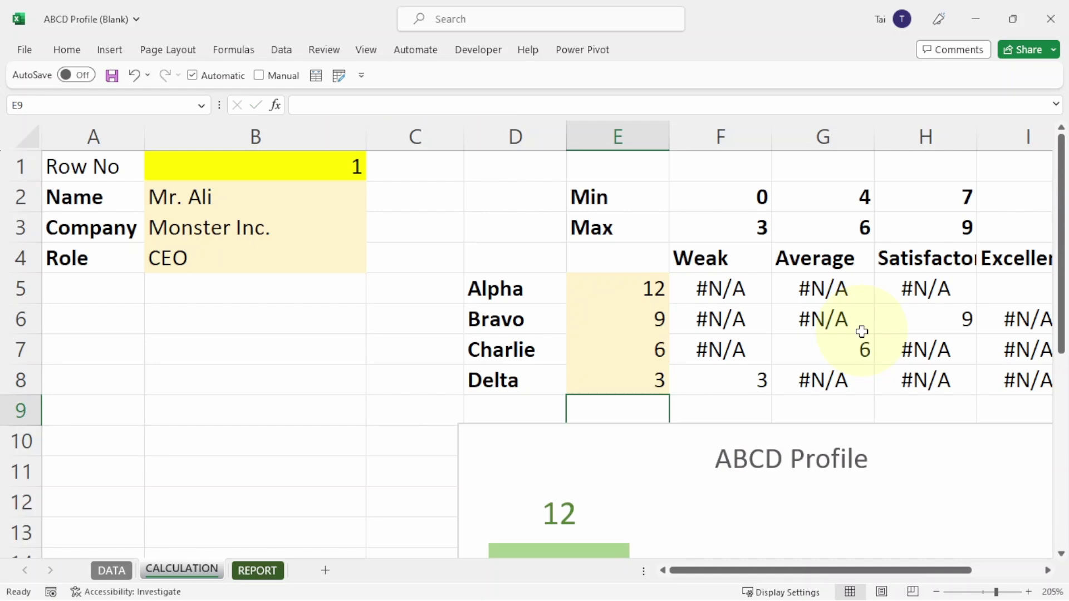
Test the score formulas and chart by setting Row No in B1 to 2, 3, 4 and 5, and return it to 1
click(290, 174)
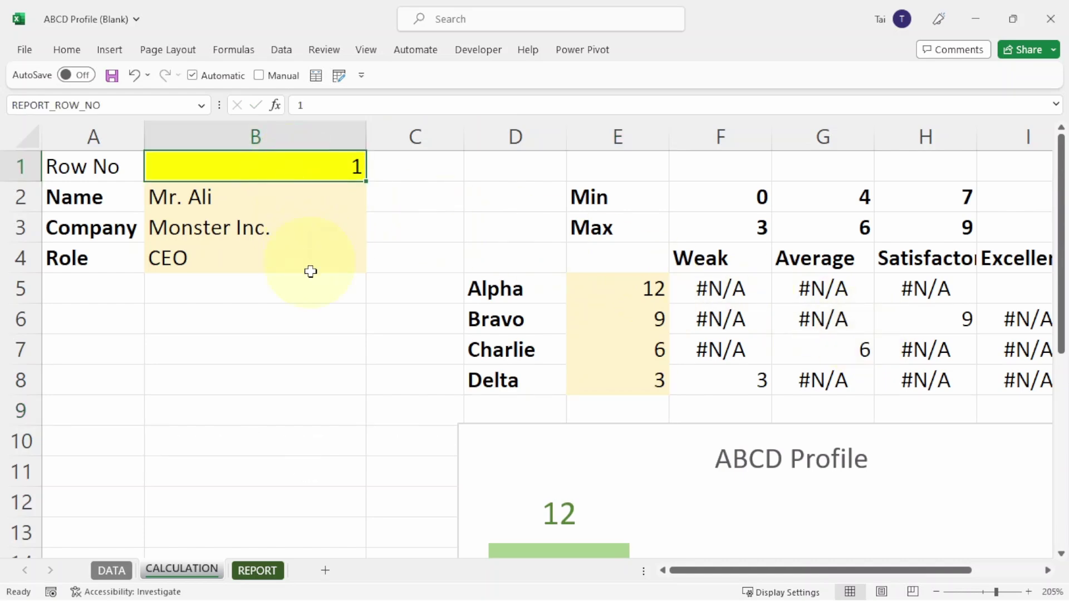
ctrl+scroll(367, 333, down, 6)
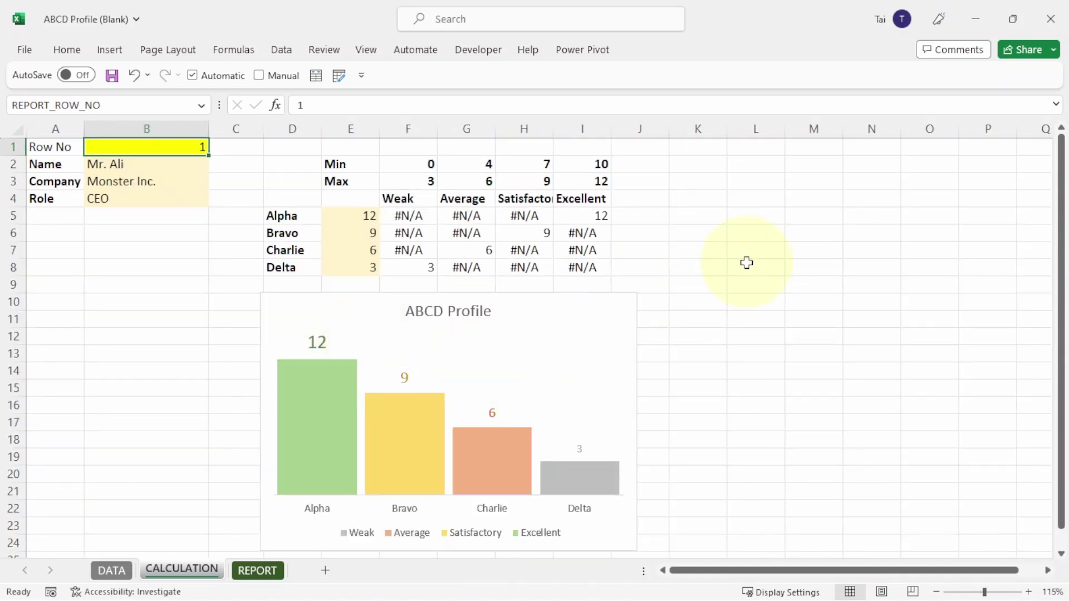
text(2)
key(ctrl+Return)
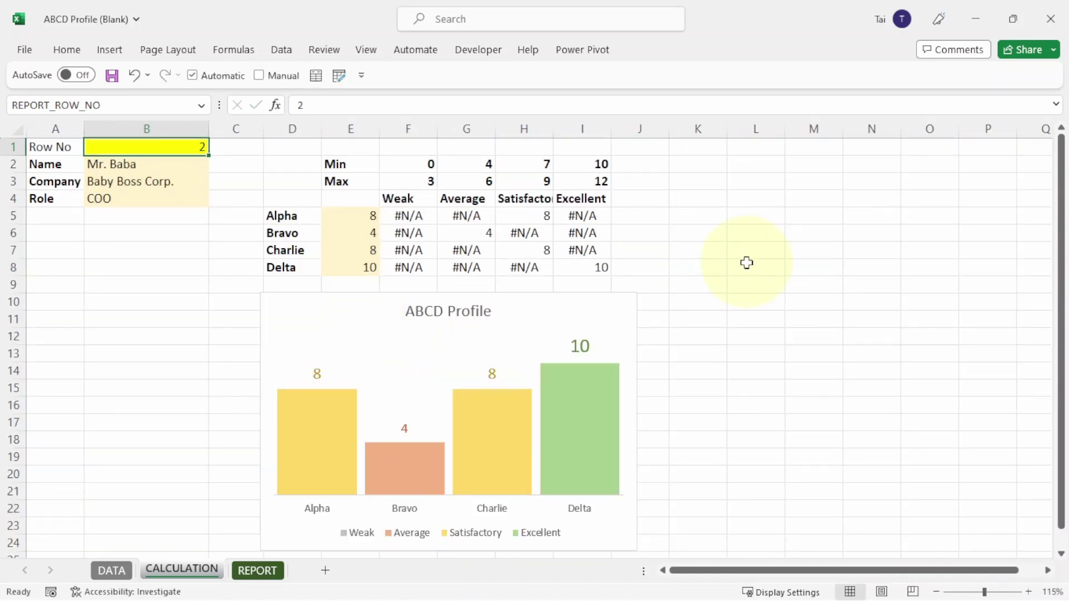
text(3)
key(ctrl+Return)
text(4)
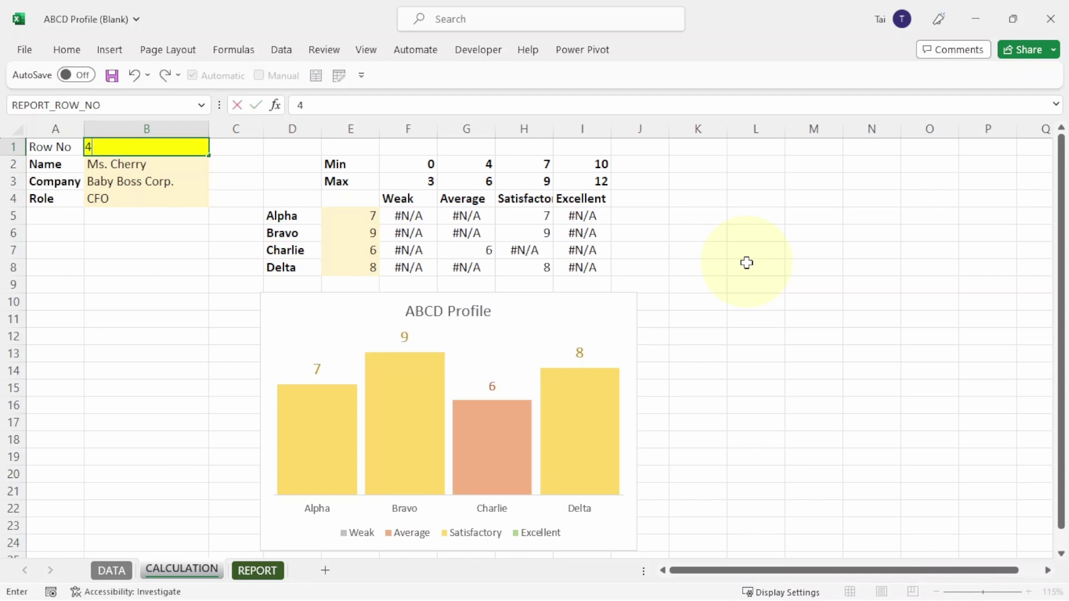
key(ctrl+Return)
text(5)
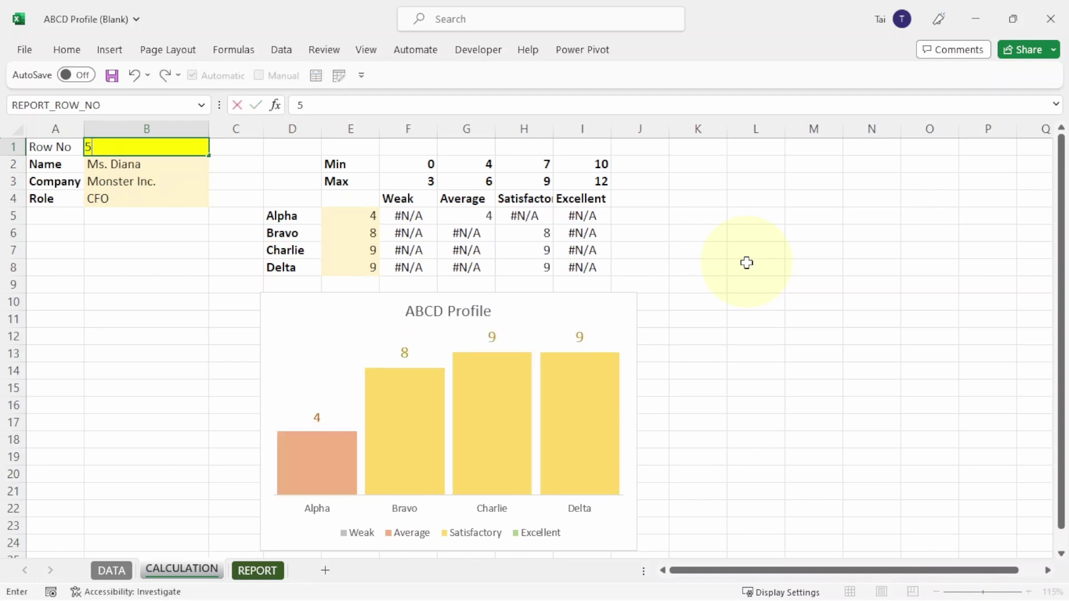
key(ctrl+Return)
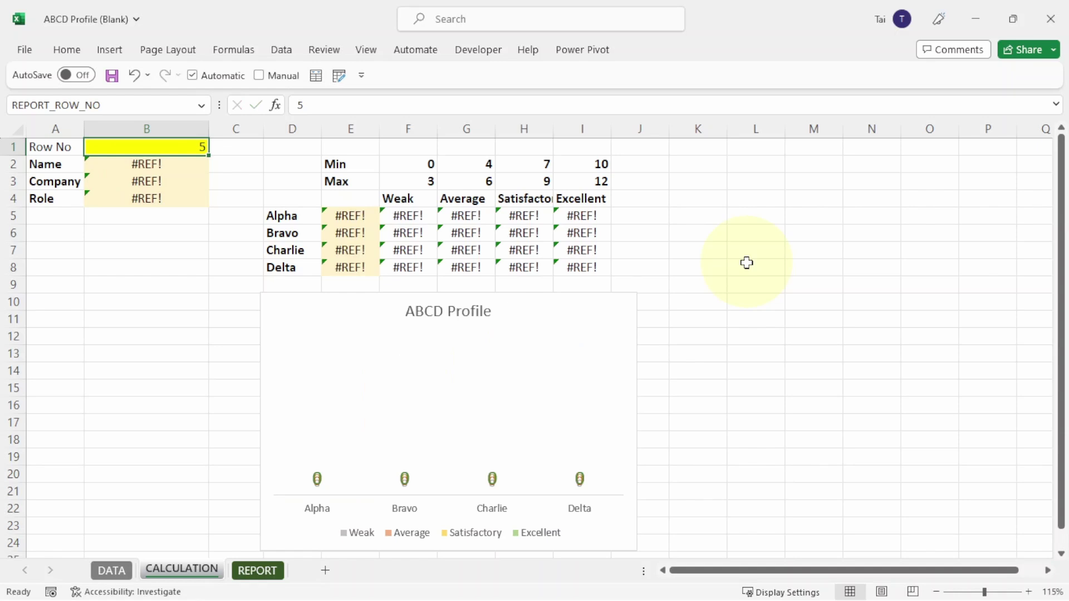
text(1)
key(ctrl+Return)
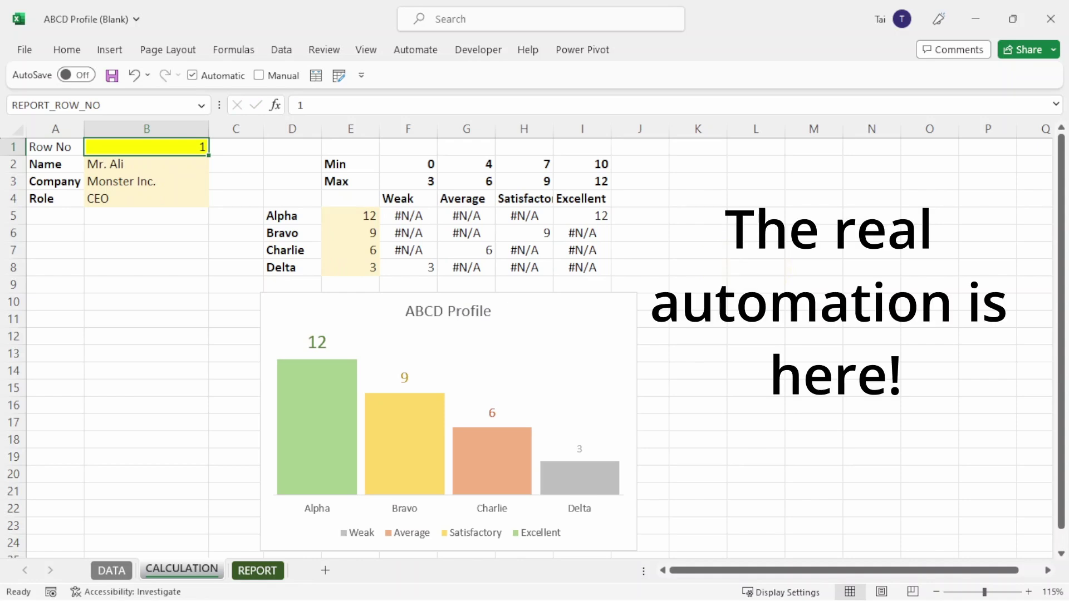
Save the workbook as an Excel Macro-Enabled Workbook in the Automated Profiling Tool folder
click(289, 234)
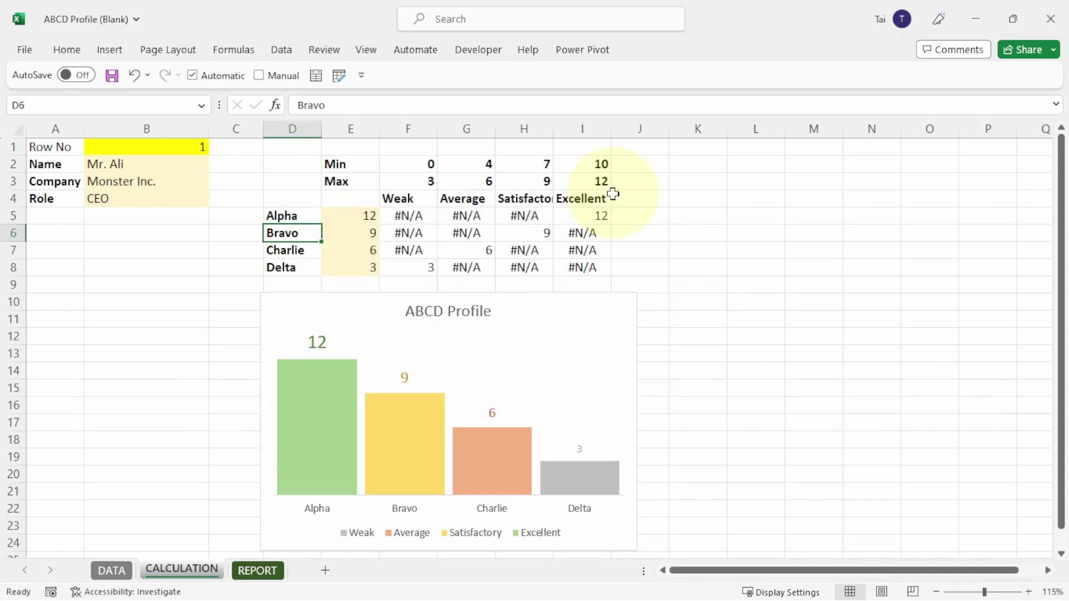
key(F12)
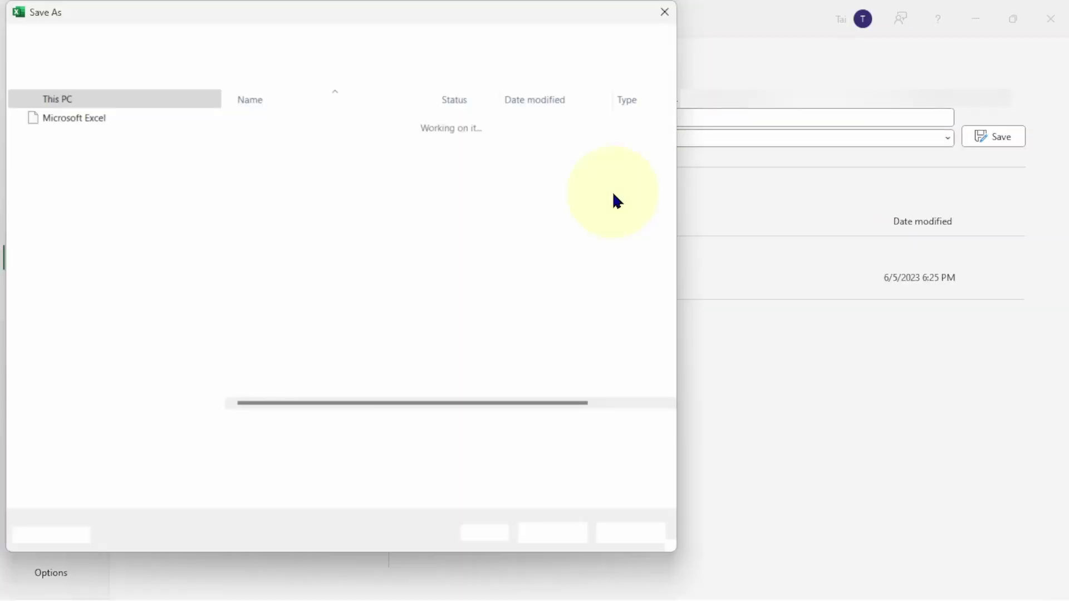
click(363, 445)
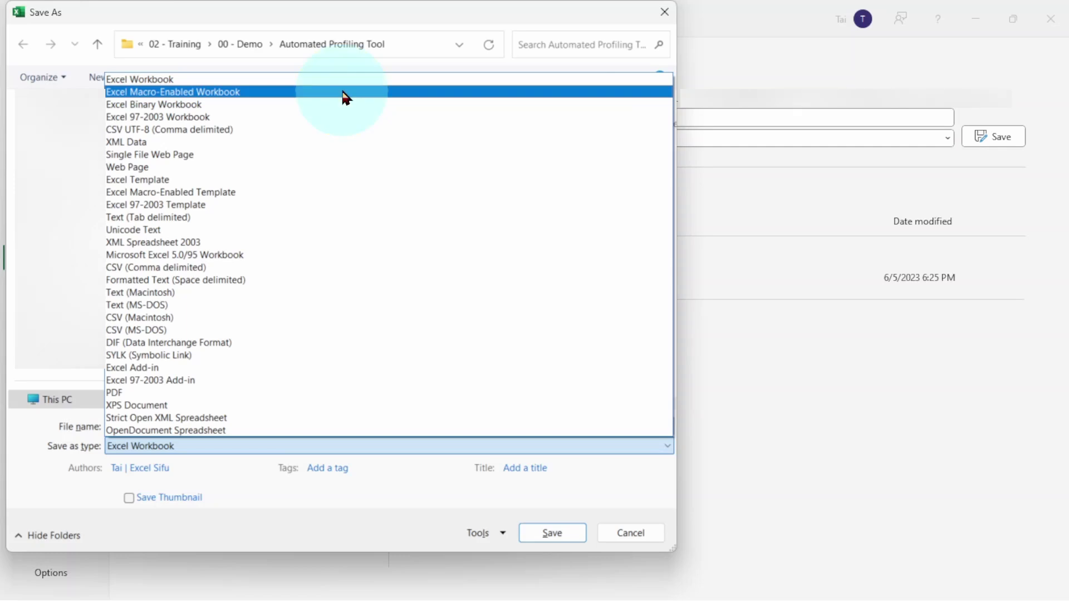
click(346, 97)
click(550, 532)
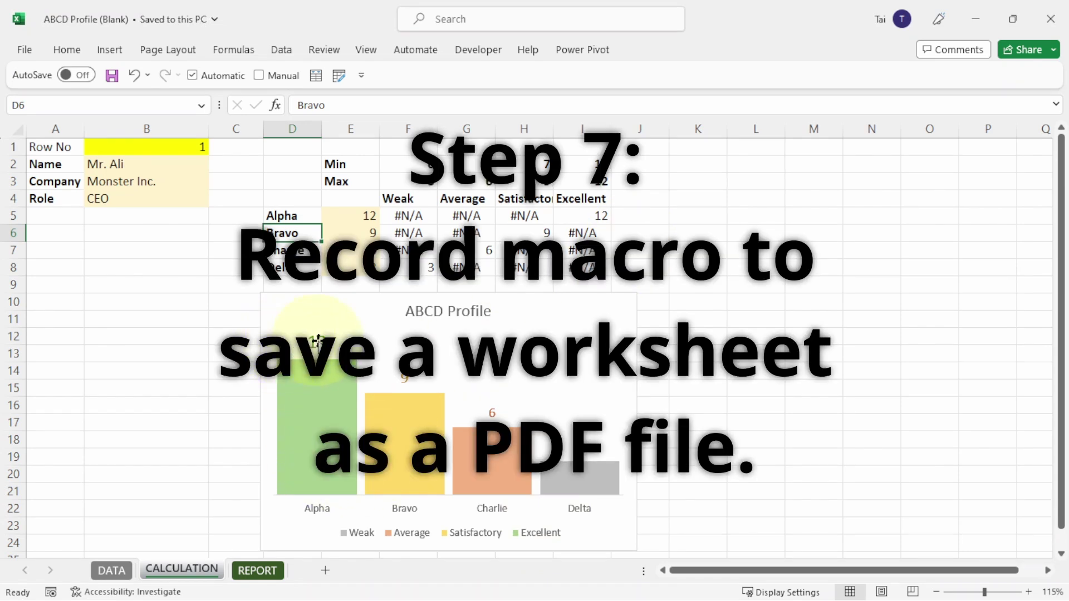
Start recording a macro named OutputPDF, stored in This Workbook
key(ctrl+F1)
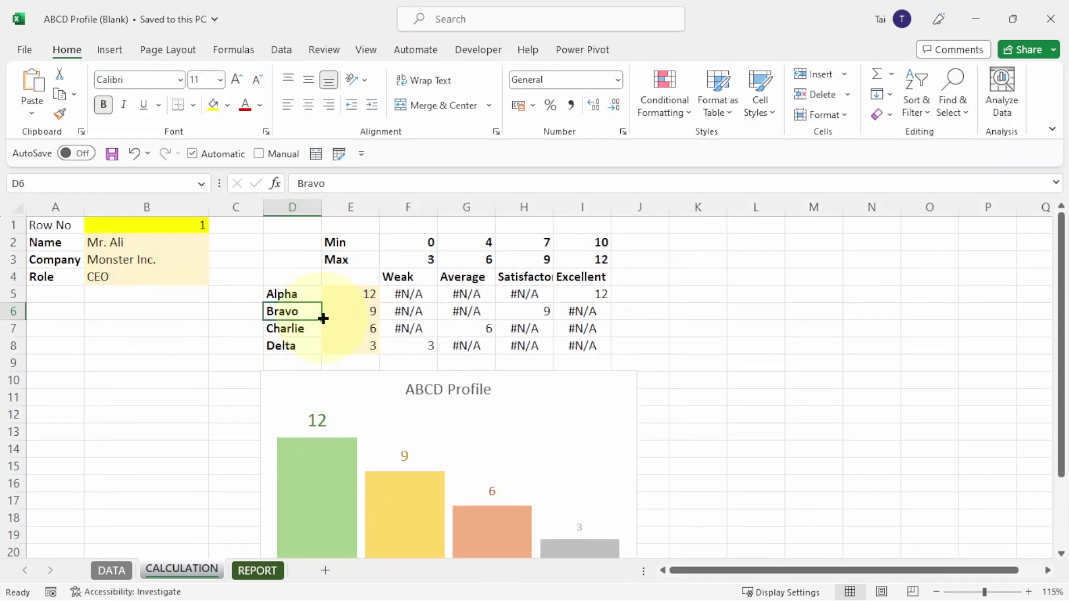
click(366, 51)
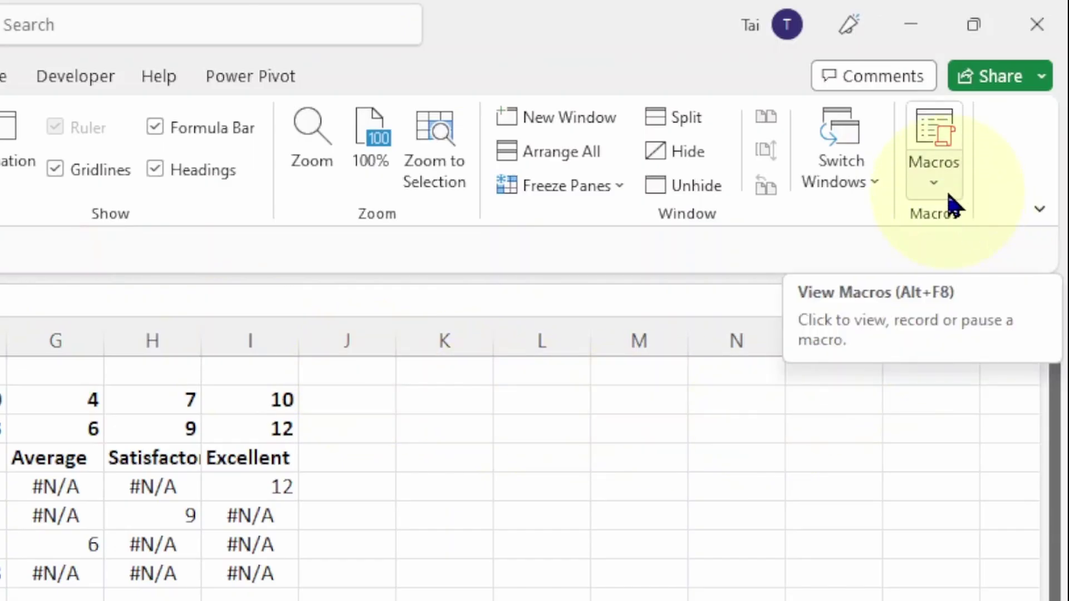
click(952, 205)
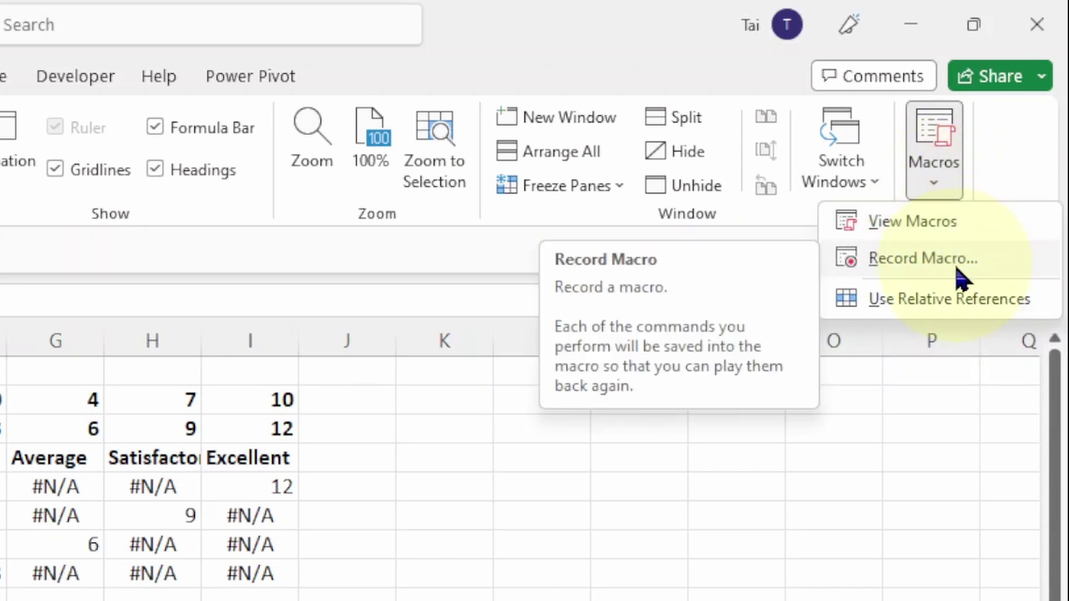
click(956, 269)
drag(222, 86, 629, 206)
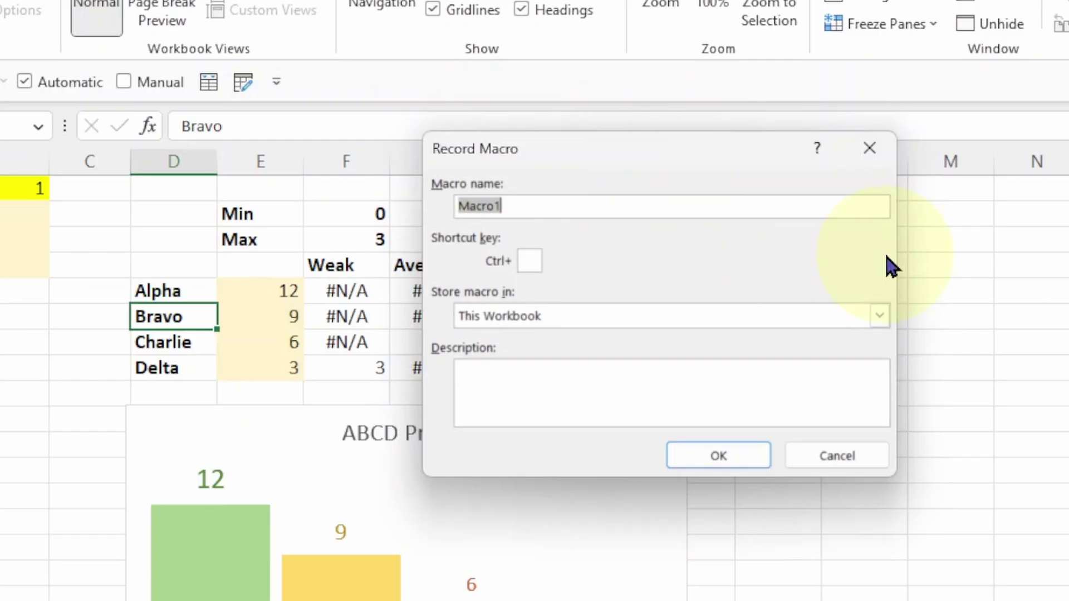
text(Out)
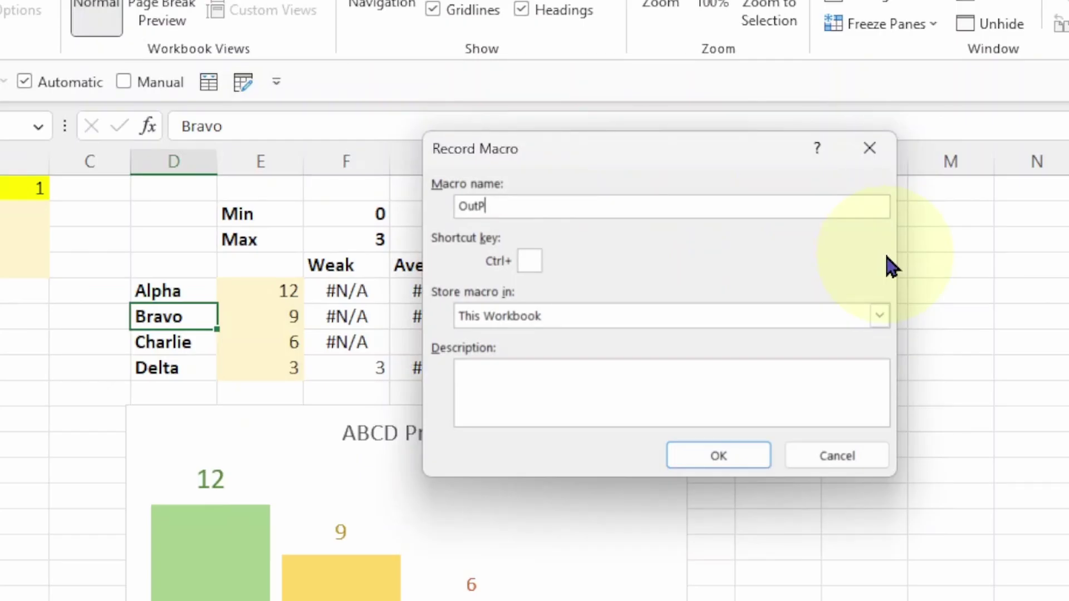
text(putPDF)
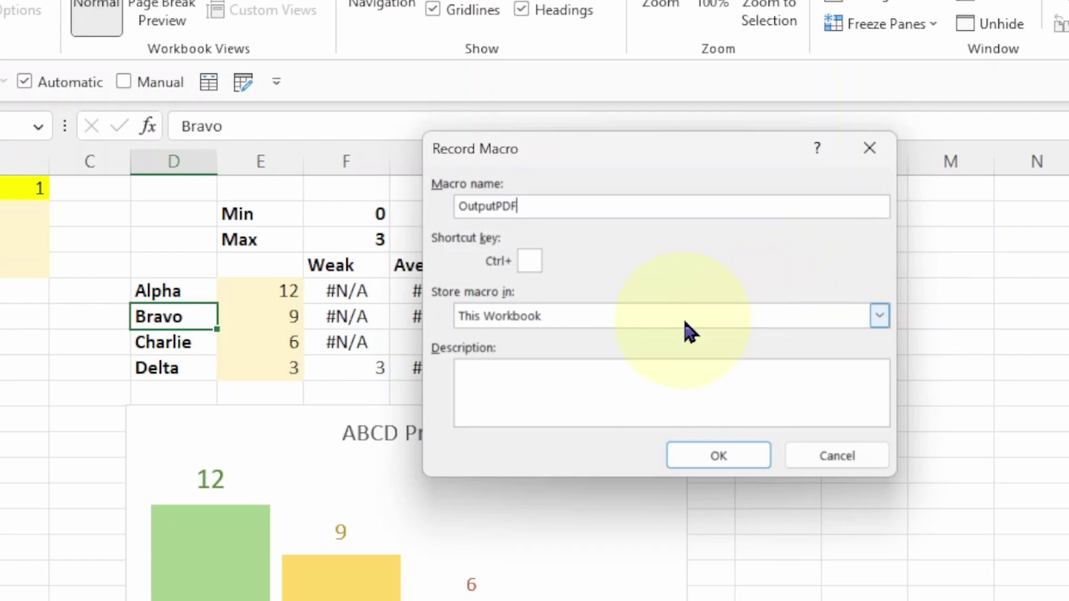
click(704, 465)
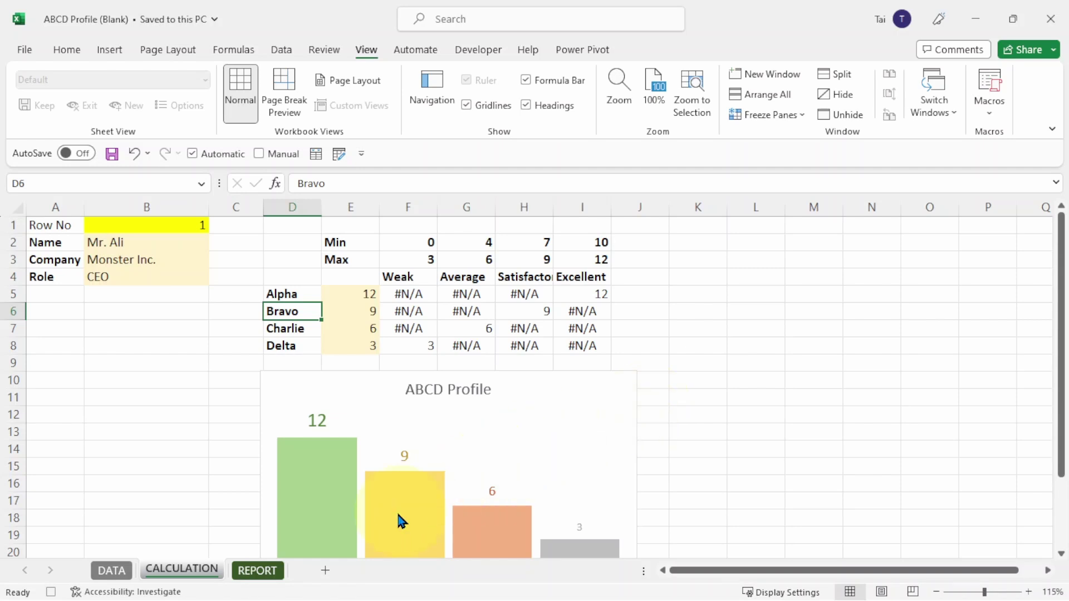
Save the REPORT sheet as a PDF named ABCD Profile (Blank) in the Automated Profiling Tool folder and stop the macro recording
click(264, 582)
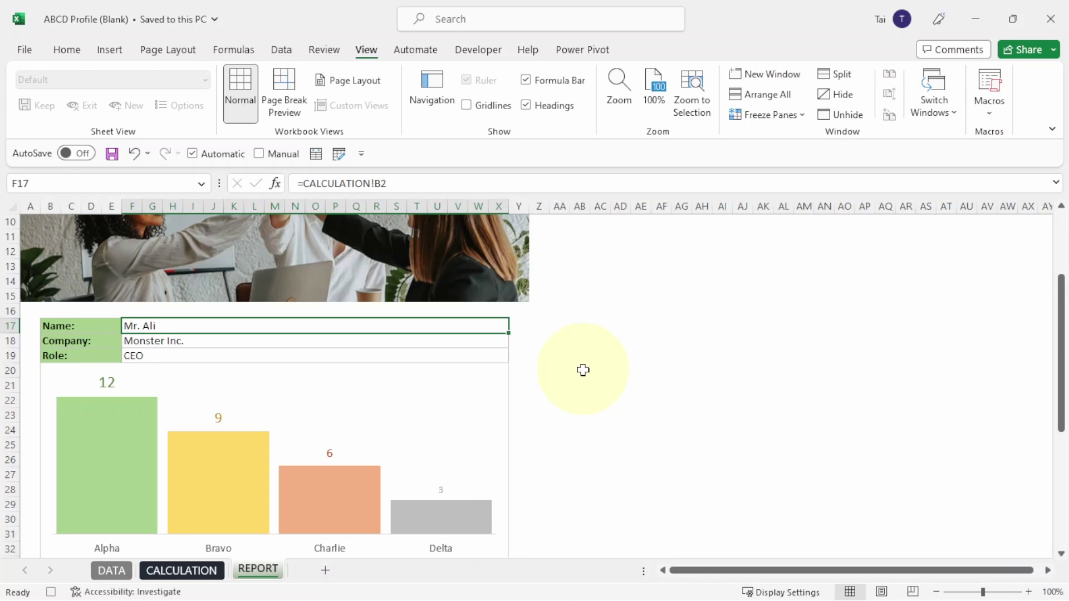
key(alt+f)
key(a)
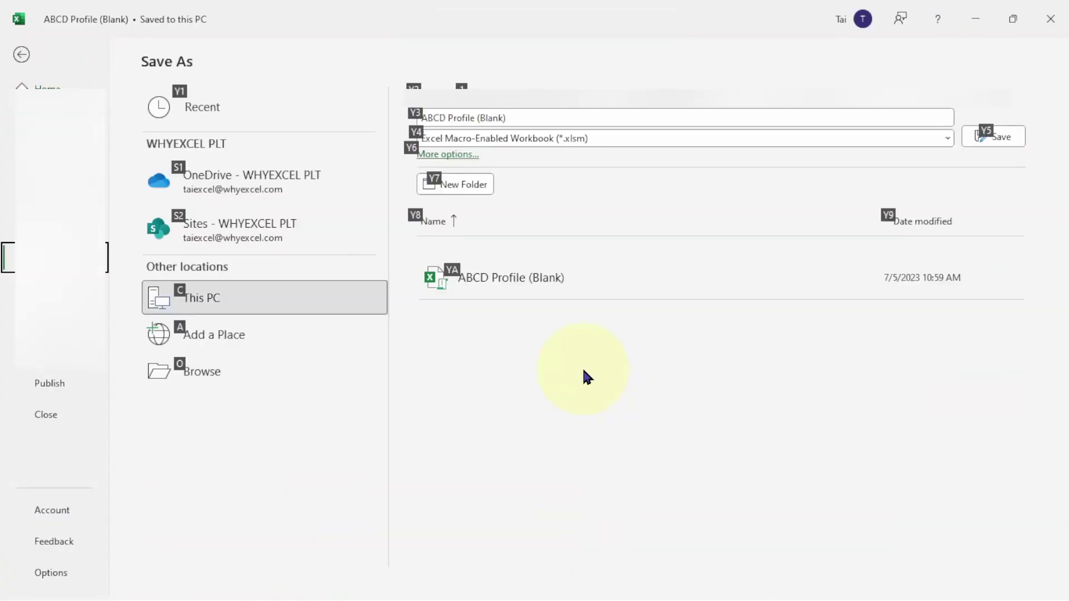
key(o)
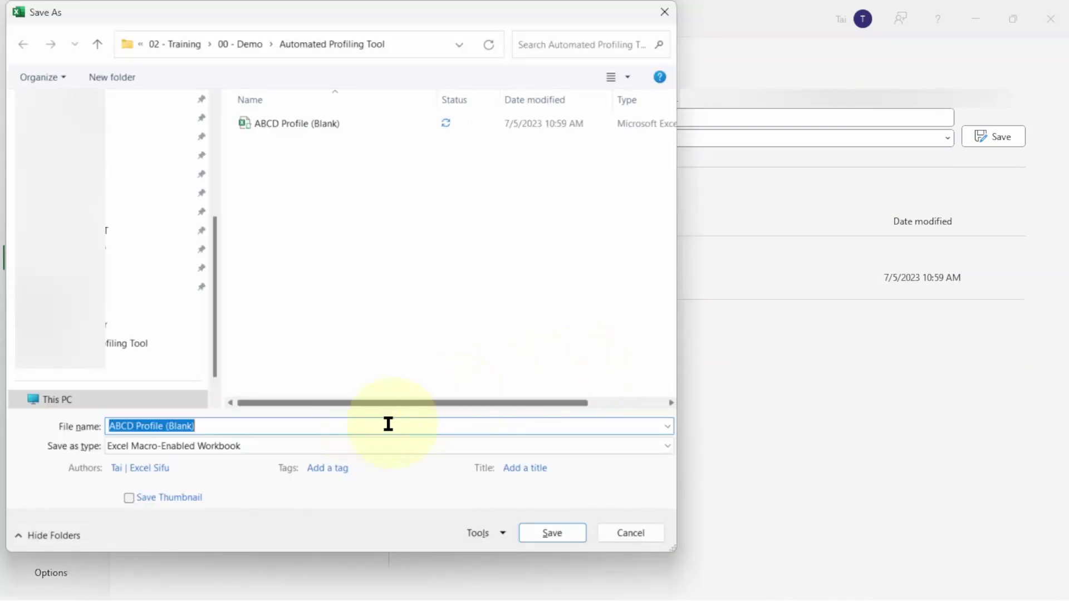
click(350, 445)
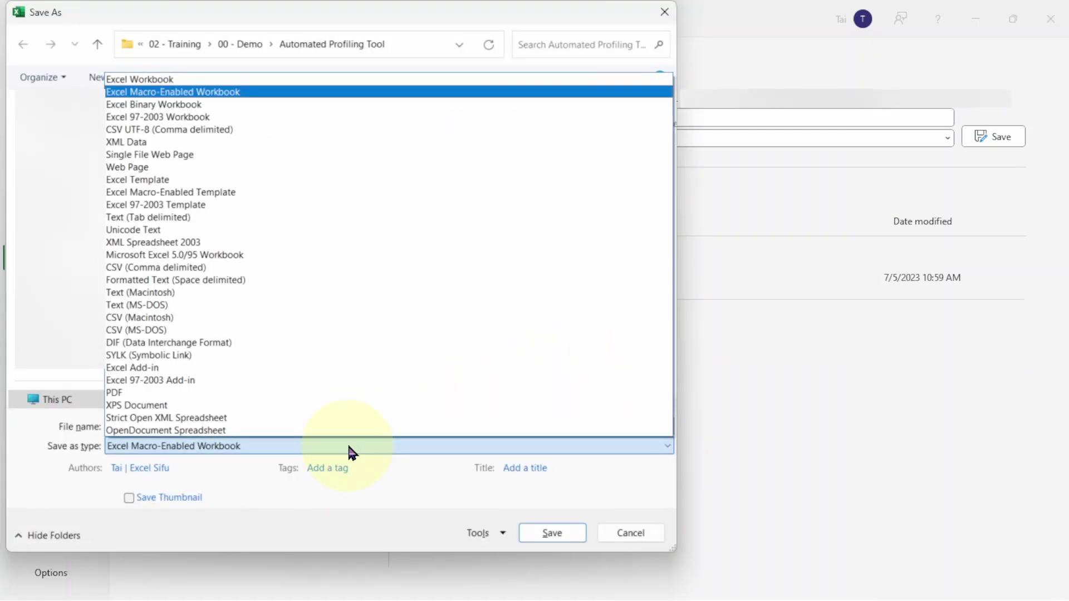
key(p)
key(Return)
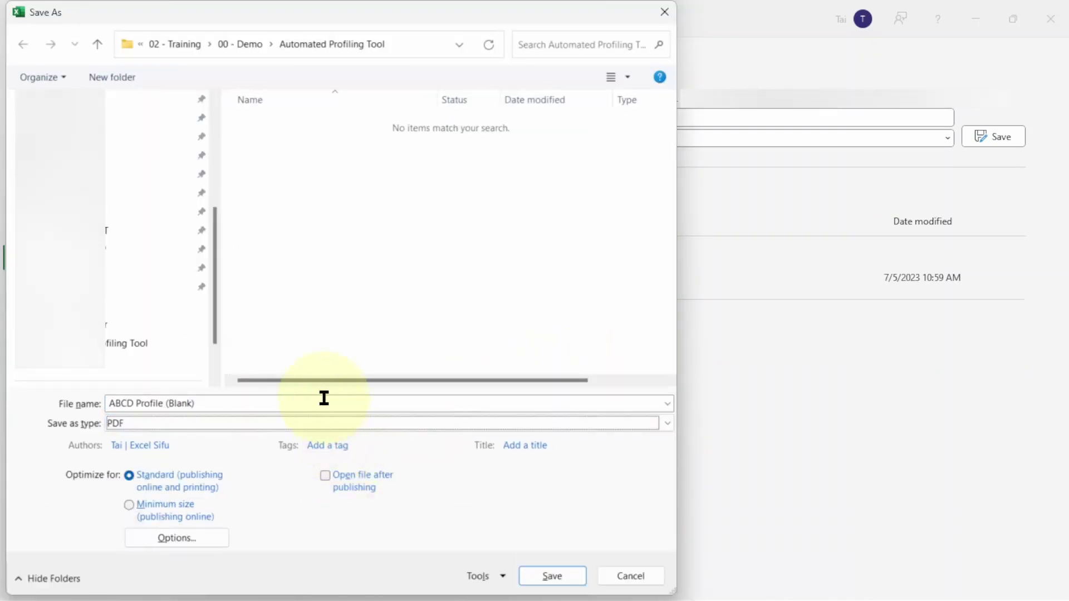
click(324, 398)
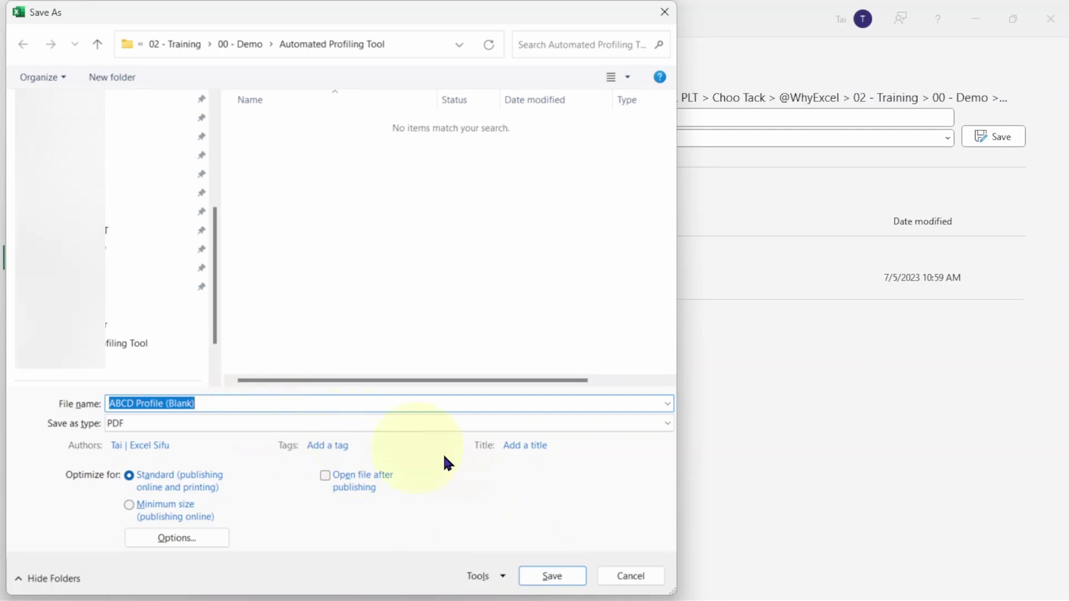
click(548, 579)
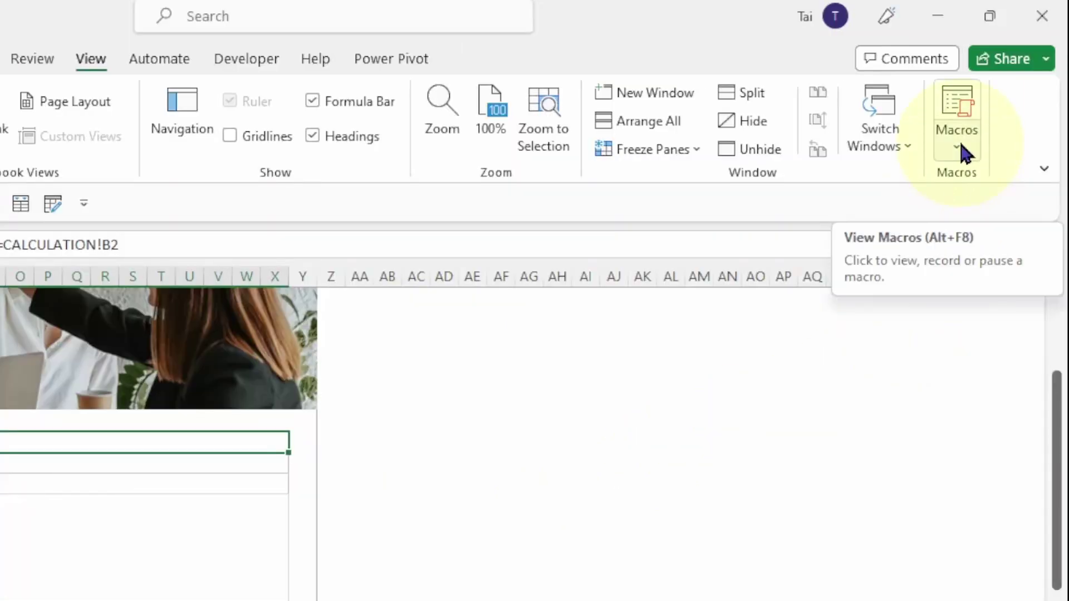
click(963, 151)
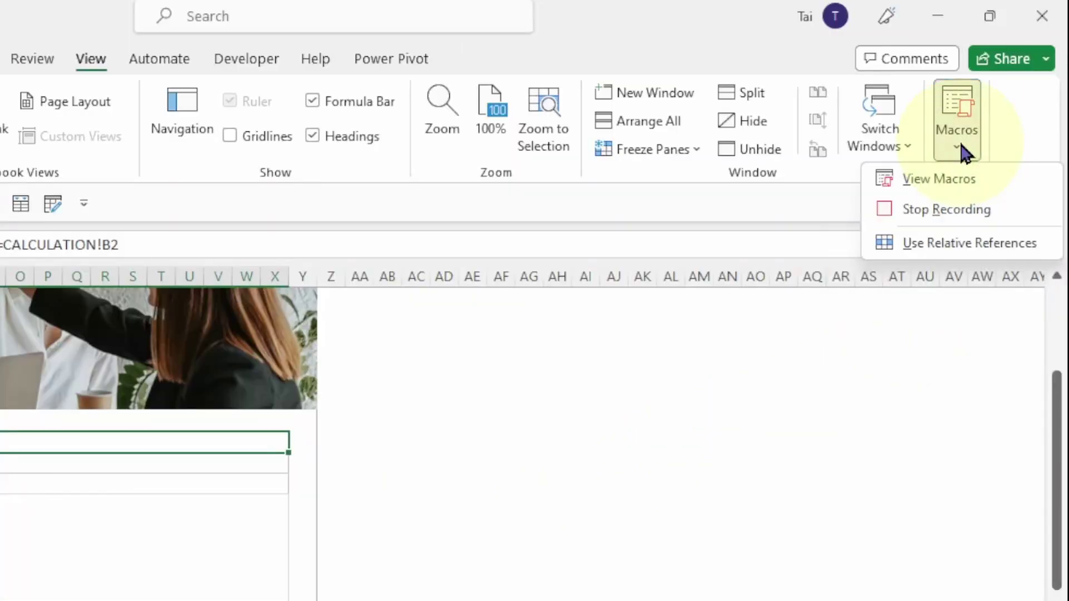
click(938, 210)
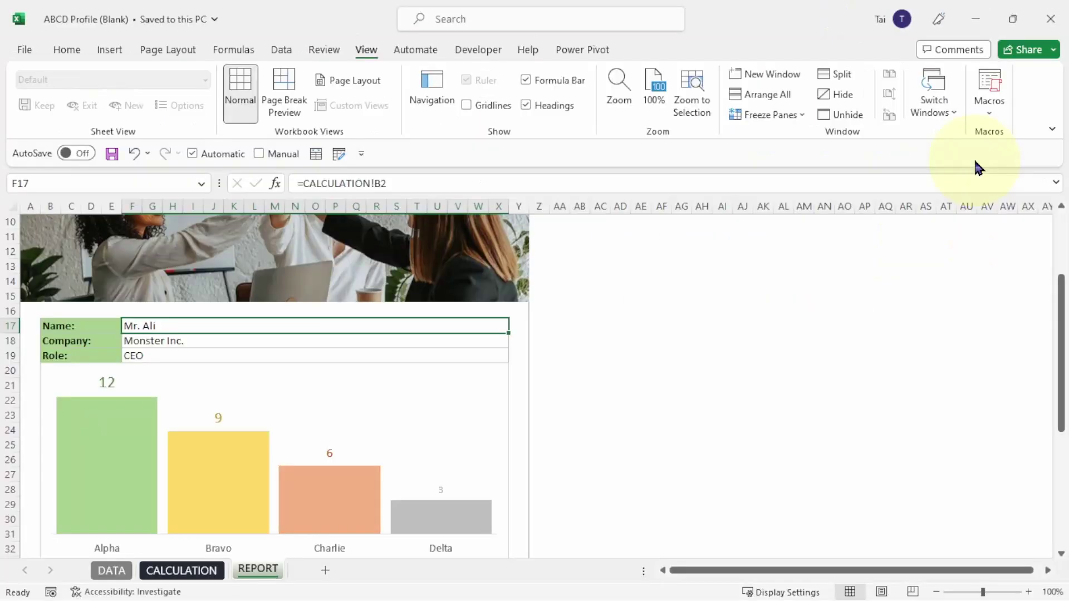
Limit the macro list to This Workbook and run the OutputPDF macro
click(997, 86)
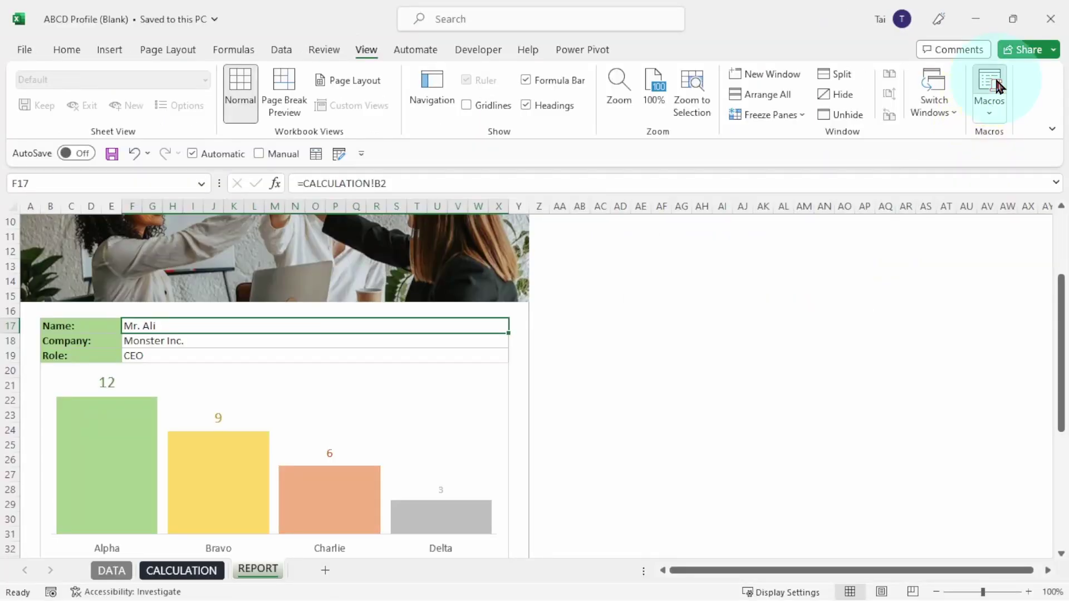
click(576, 366)
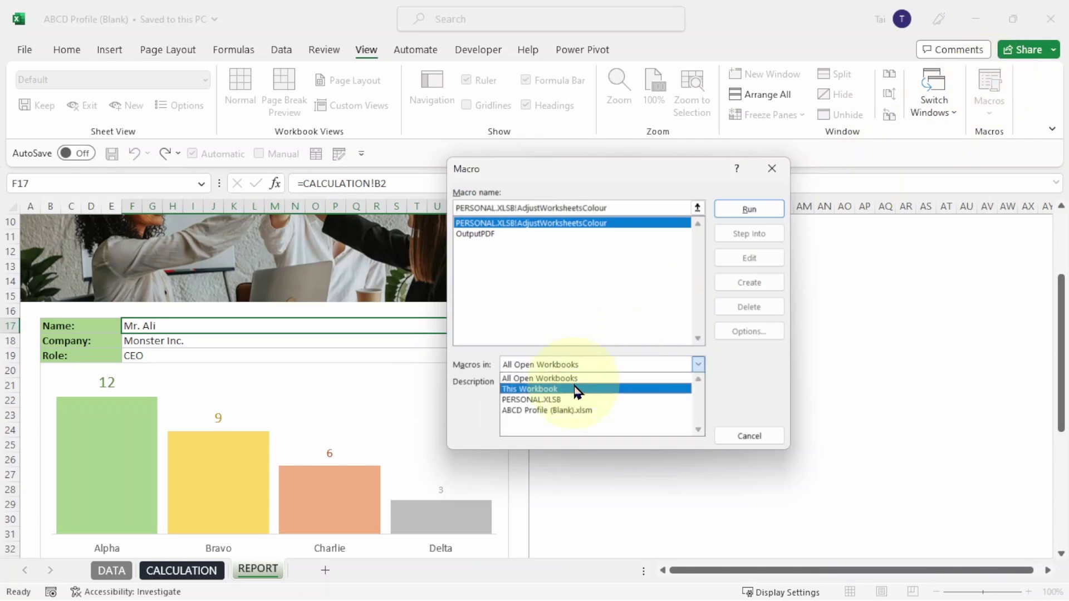
click(573, 389)
click(509, 223)
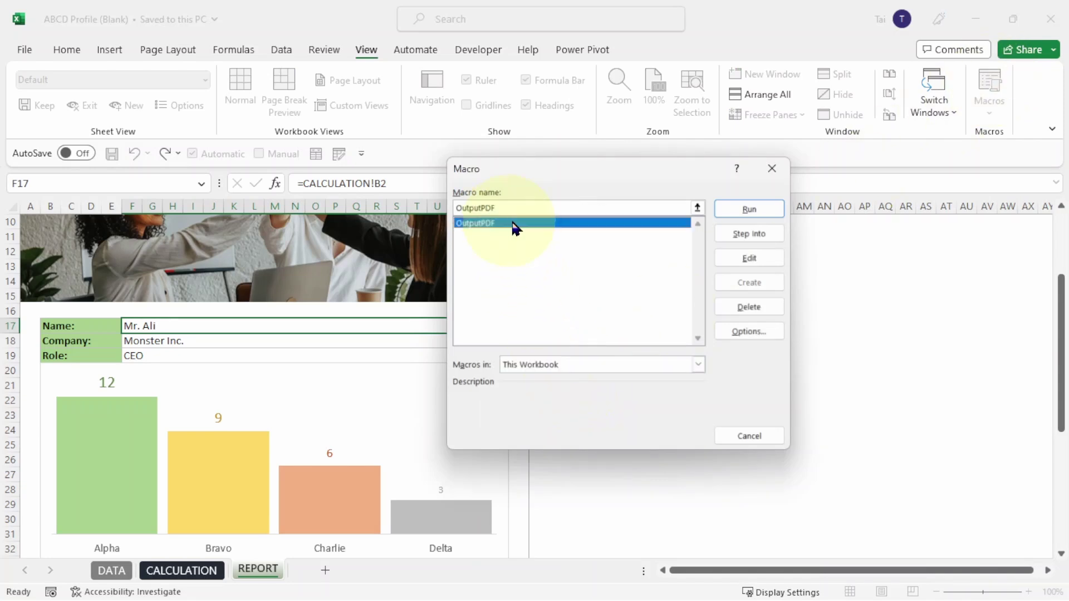
click(743, 307)
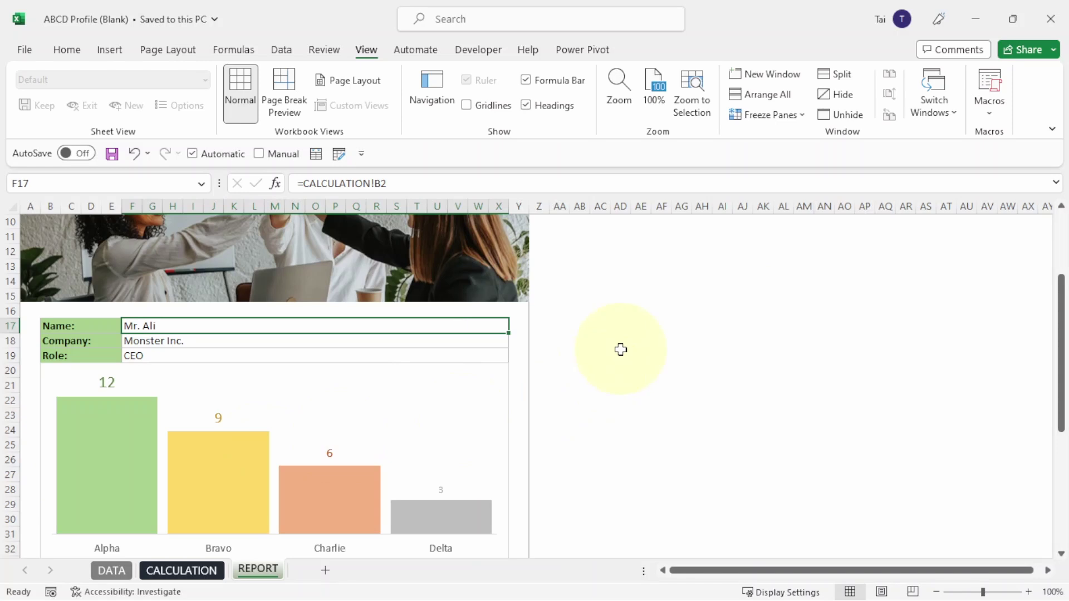
Open the exported ABCD Profile (Blank) PDF from the Automated Profiling Tool folder, review the whole report and return to the workbook
key(alt+F11)
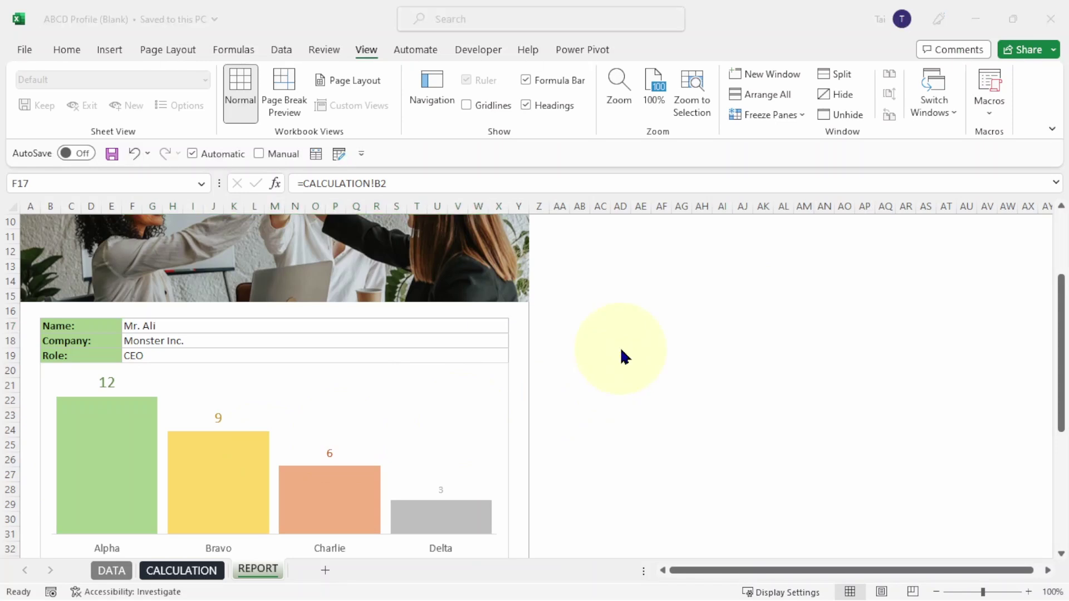
click(592, 382)
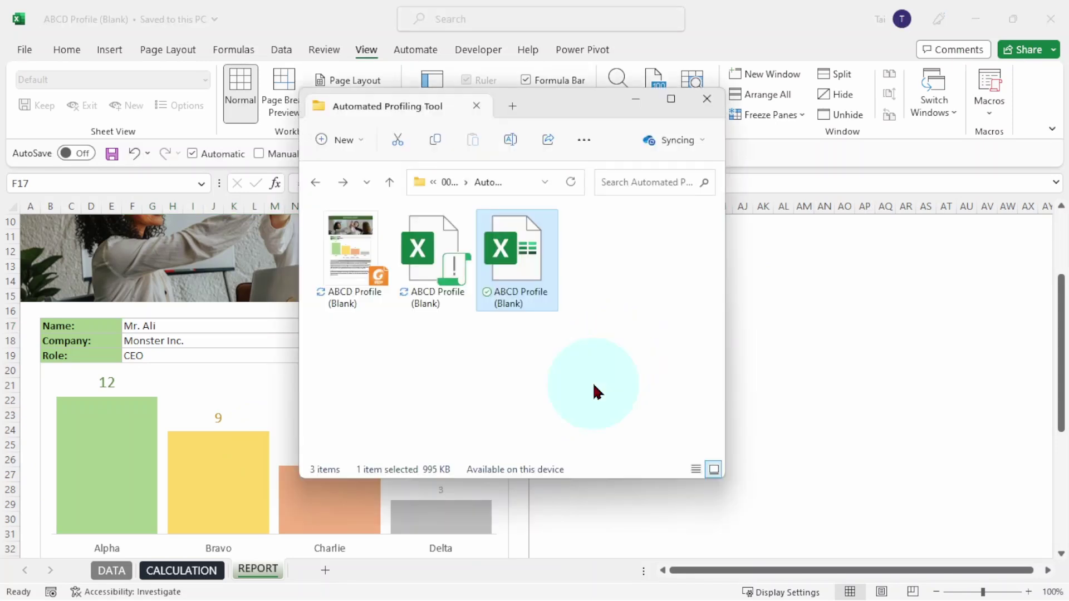
click(357, 292)
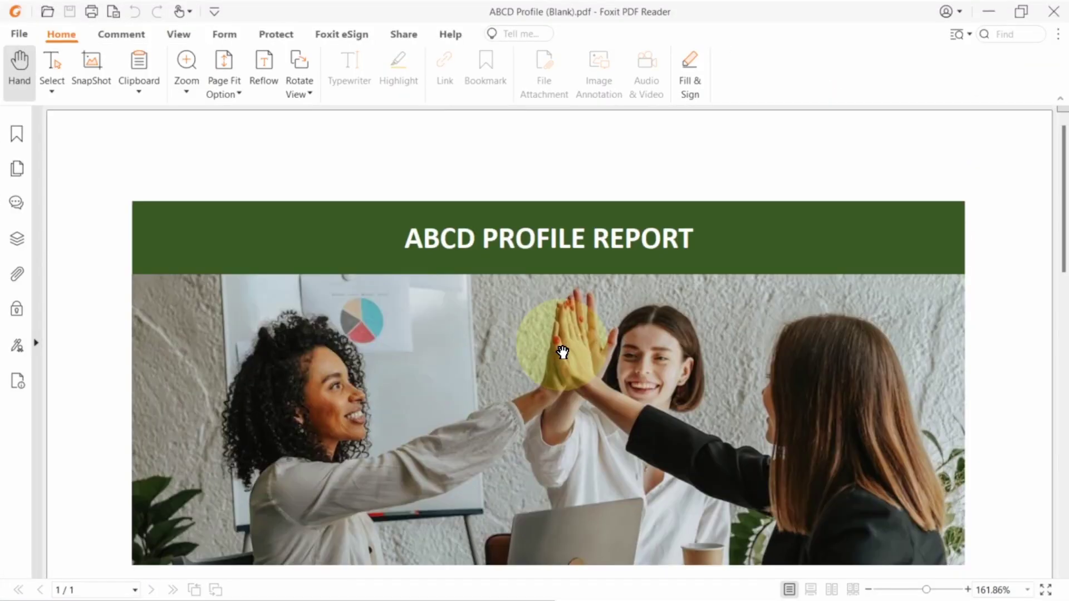
scroll(555, 246, down, 6)
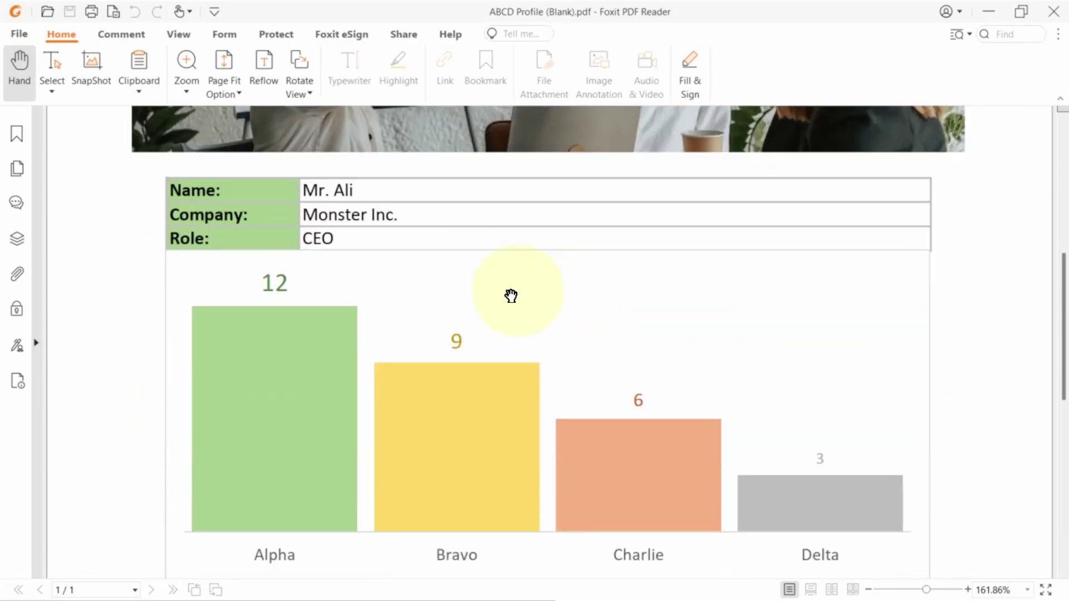
scroll(492, 324, down, 7)
scroll(477, 338, down, 3)
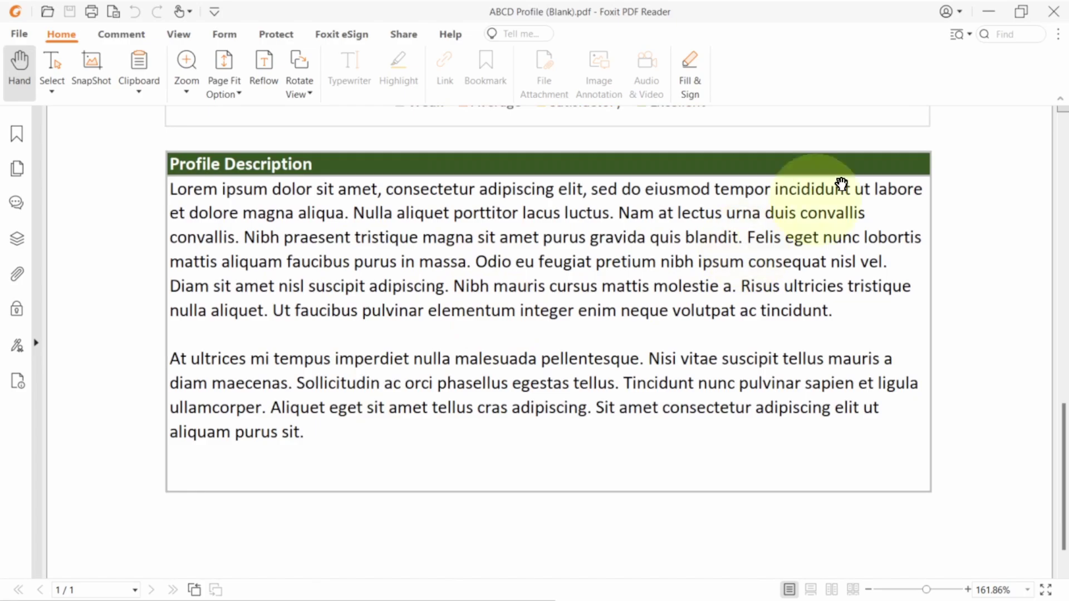
click(1053, 11)
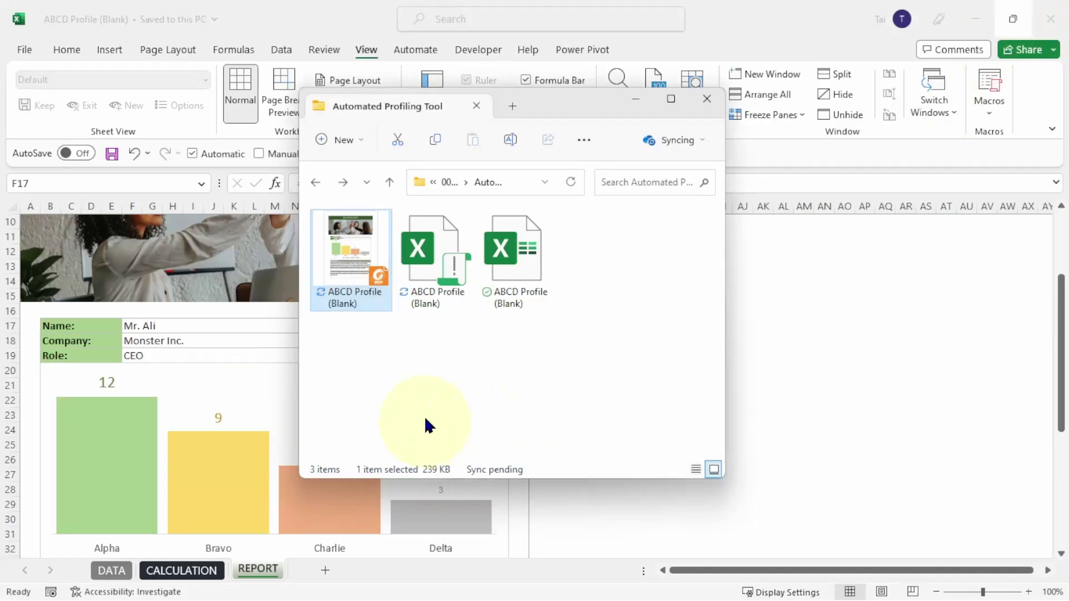
click(401, 361)
click(200, 331)
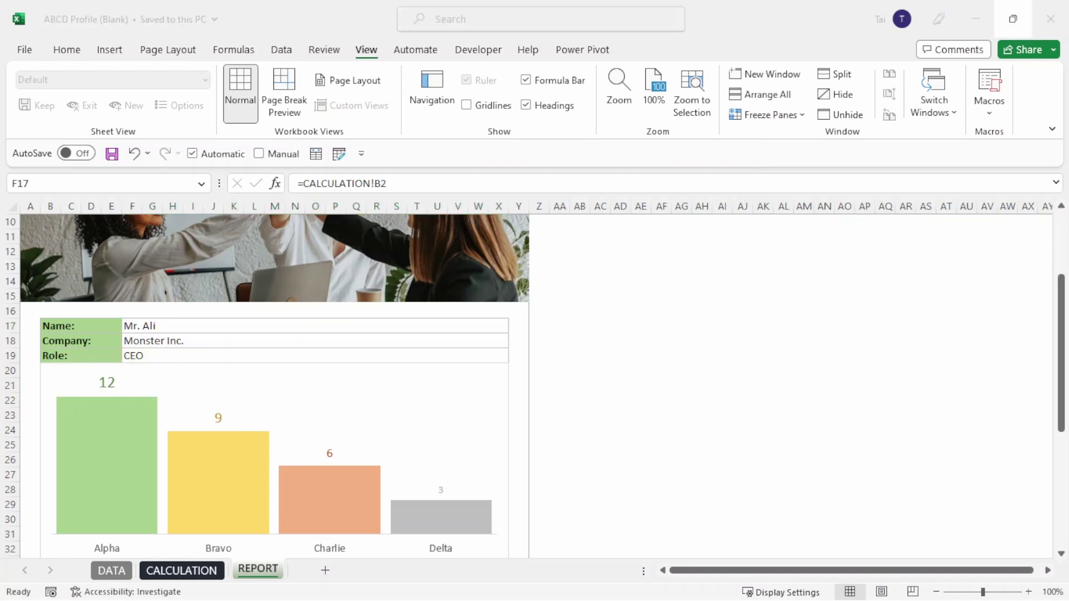
On the DATA sheet, mark the first record for processing with x in PROCESS cell A2
click(119, 584)
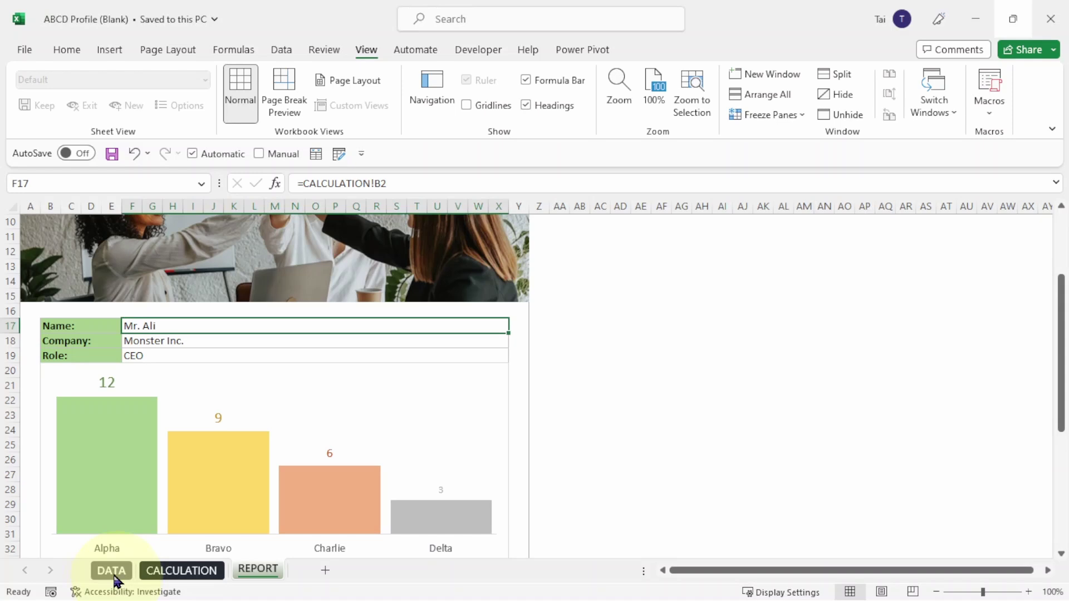
click(111, 574)
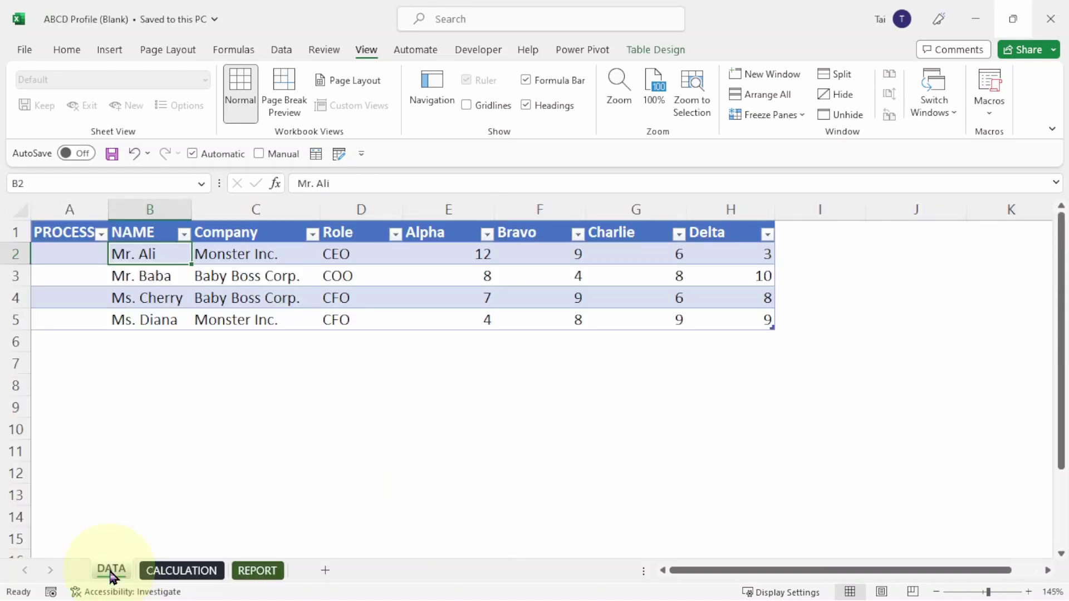
click(70, 259)
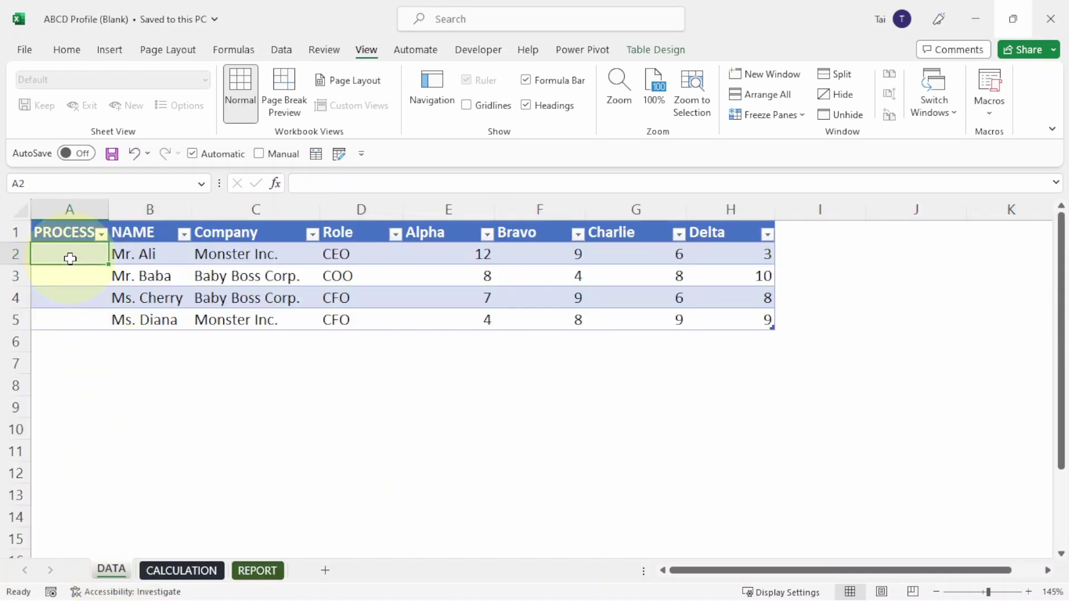
text(x)
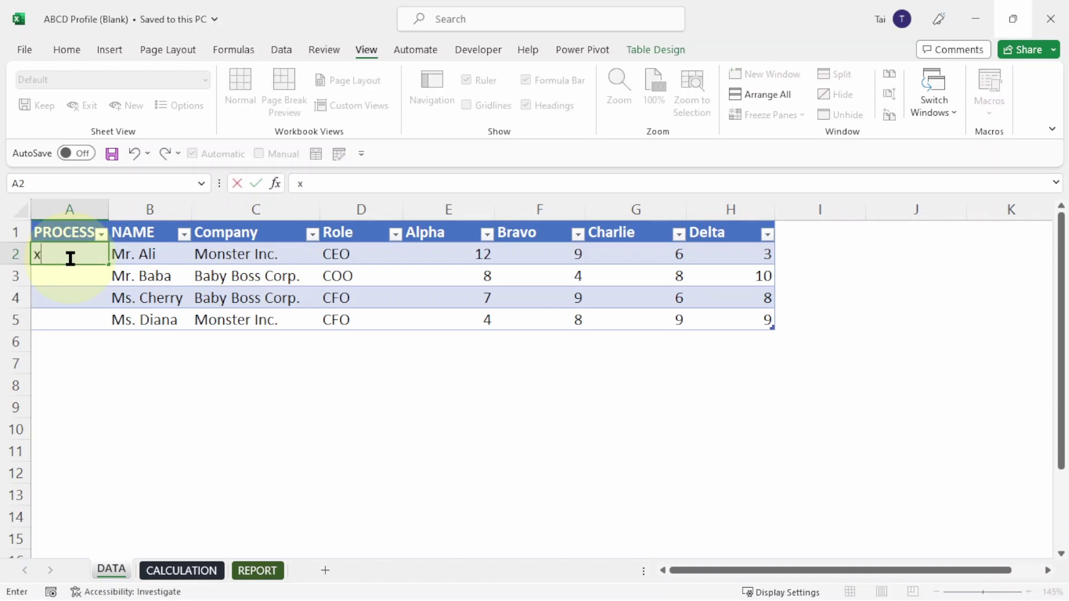
key(Return)
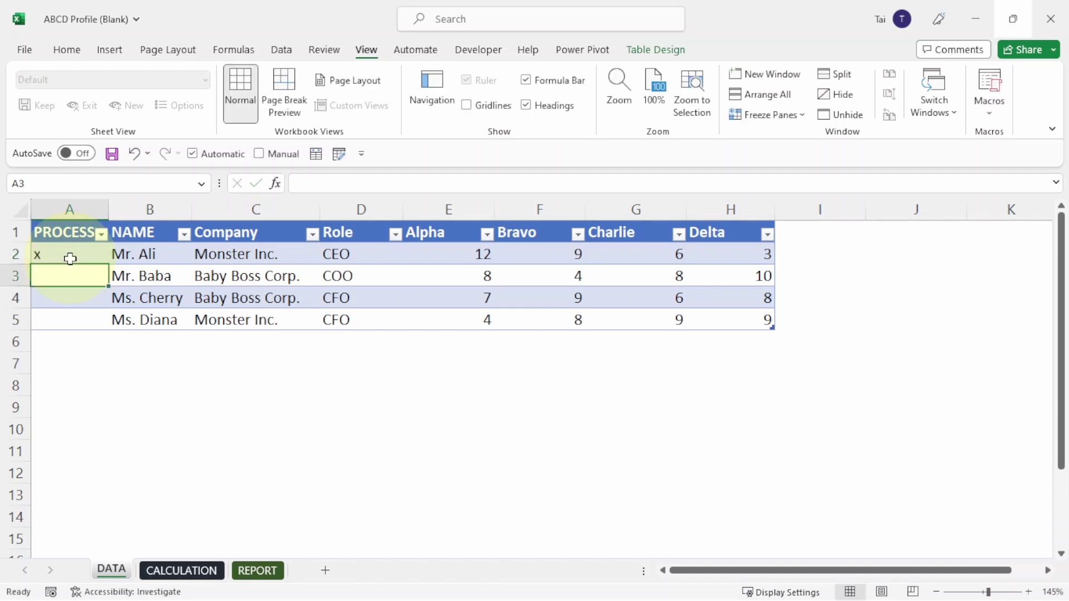
Enter x in PROCESS cell A4 and undo that entry
click(91, 300)
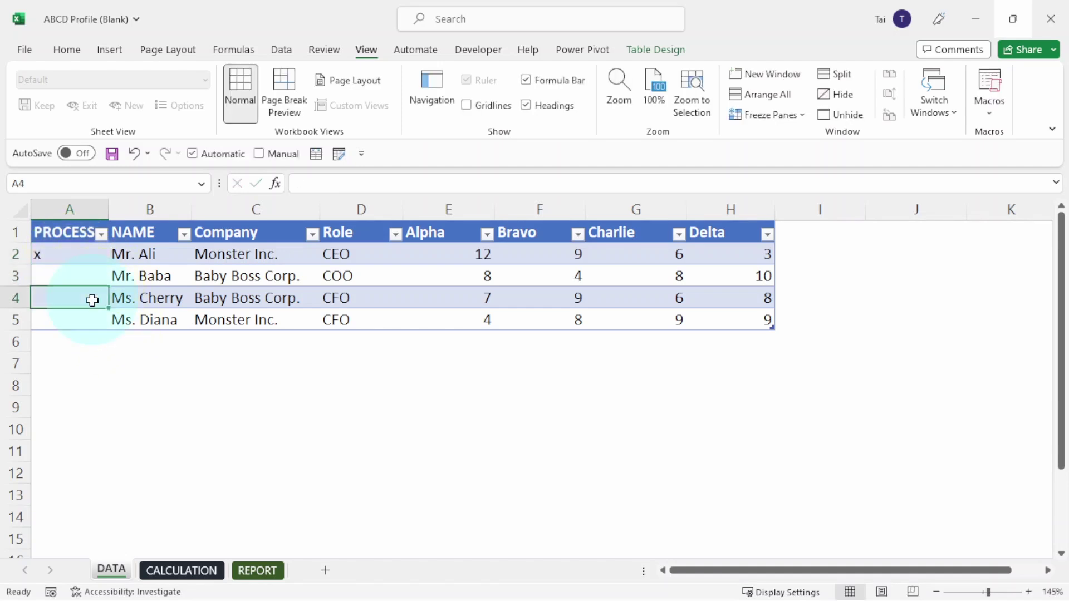
text(x)
key(Return)
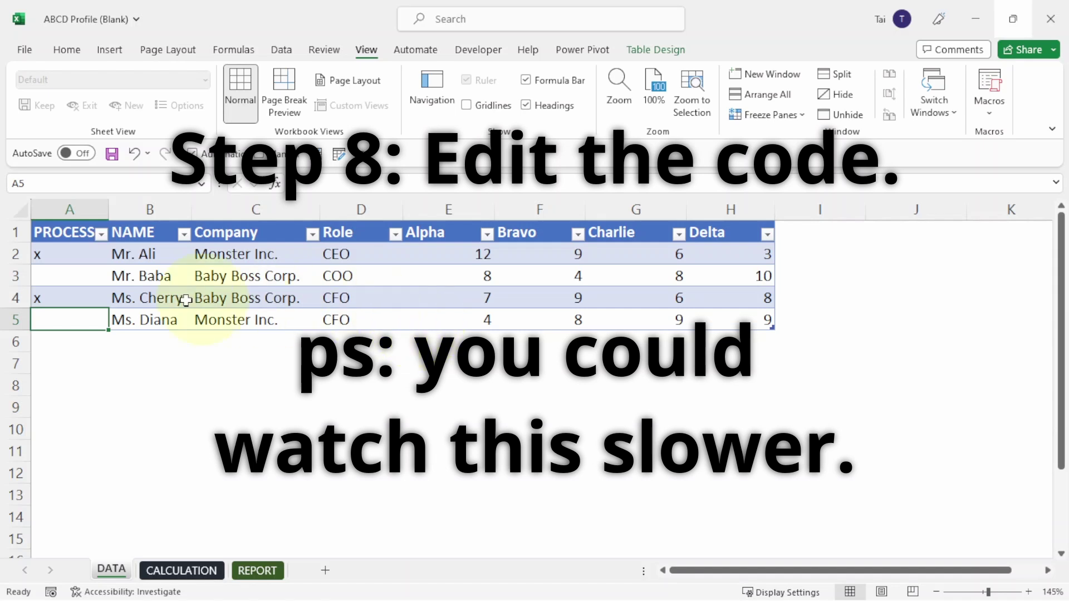
key(ctrl+z)
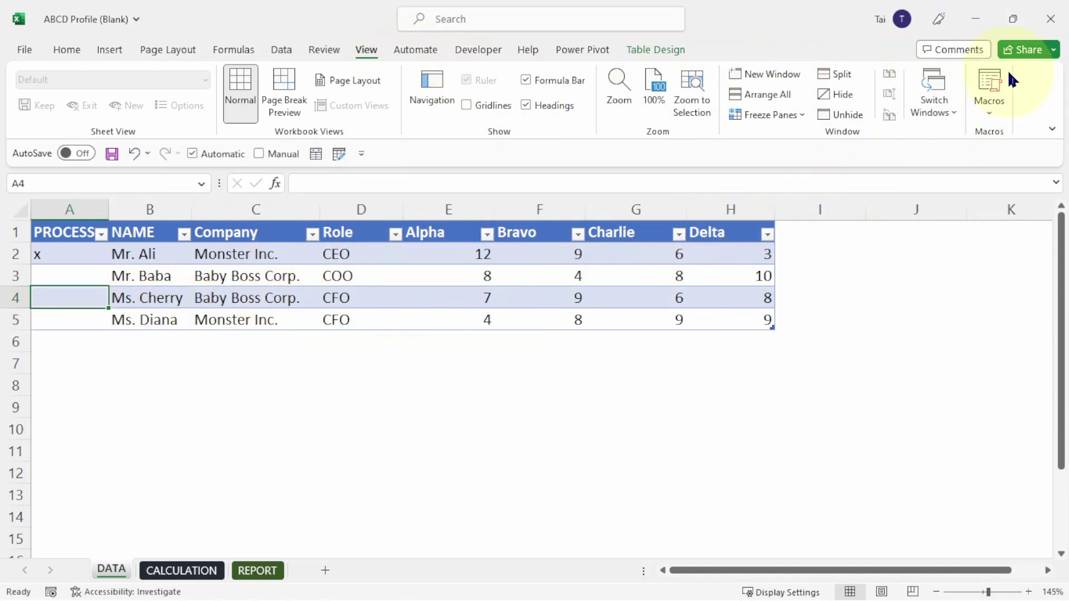
Open the OutputPDF macro for editing and delete the comment lines above its first statement
click(997, 86)
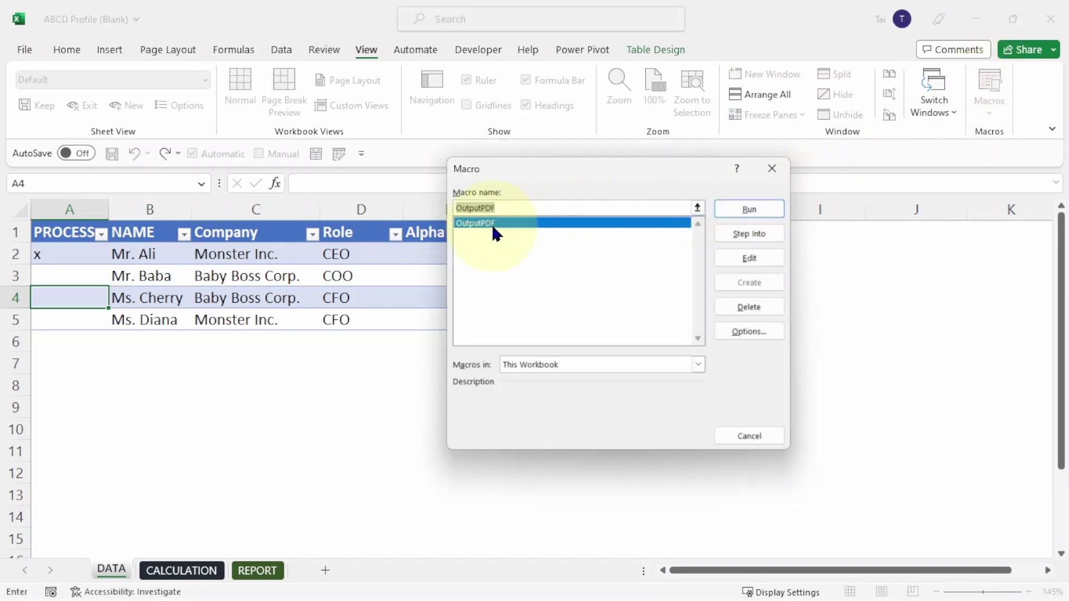
click(752, 259)
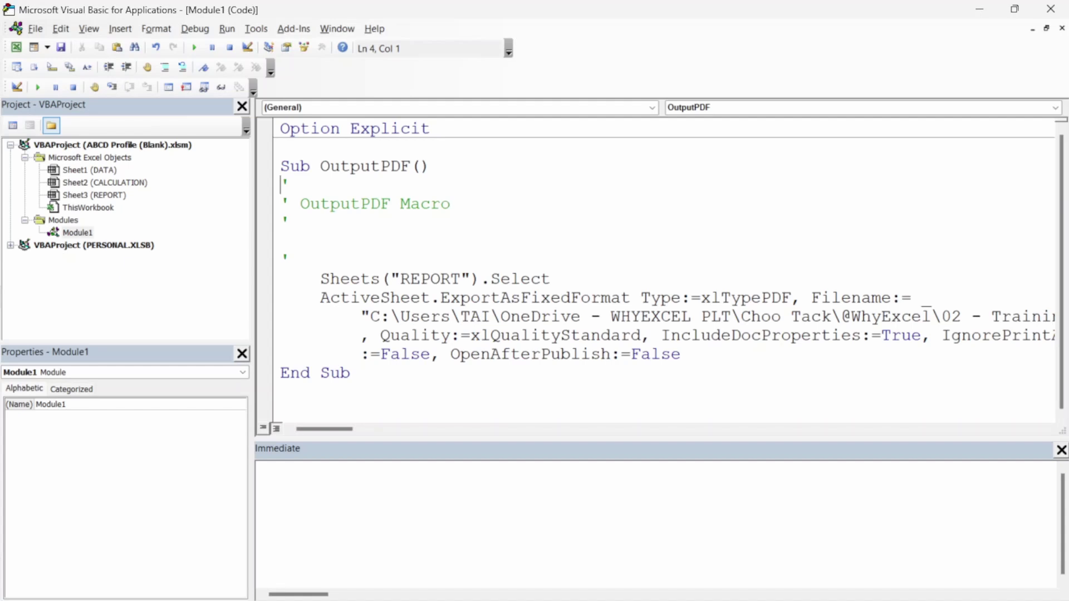
key(alt+Tab)
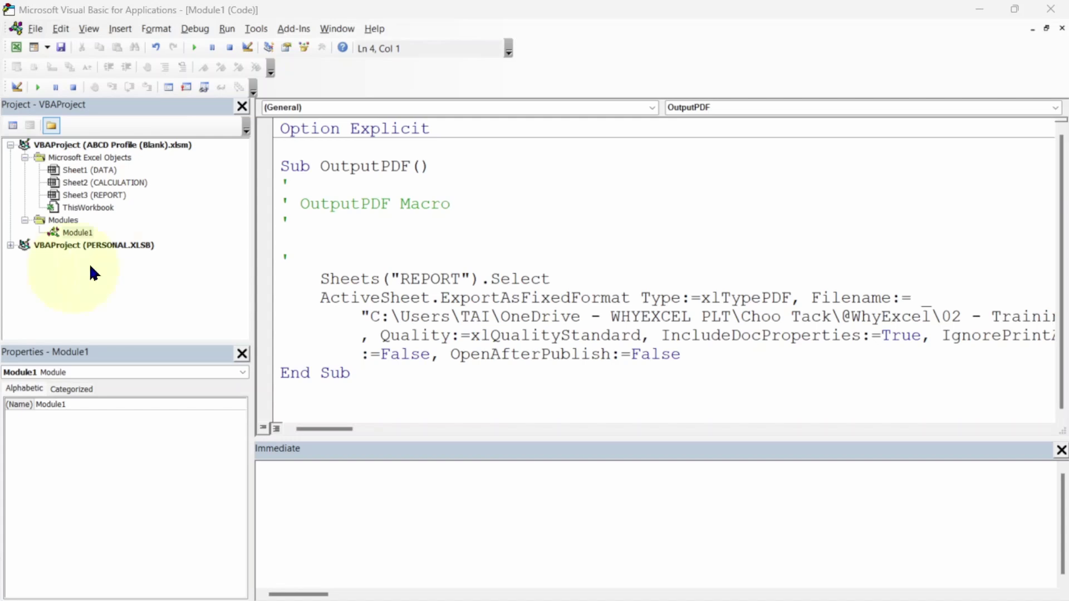
drag(329, 255, 267, 179)
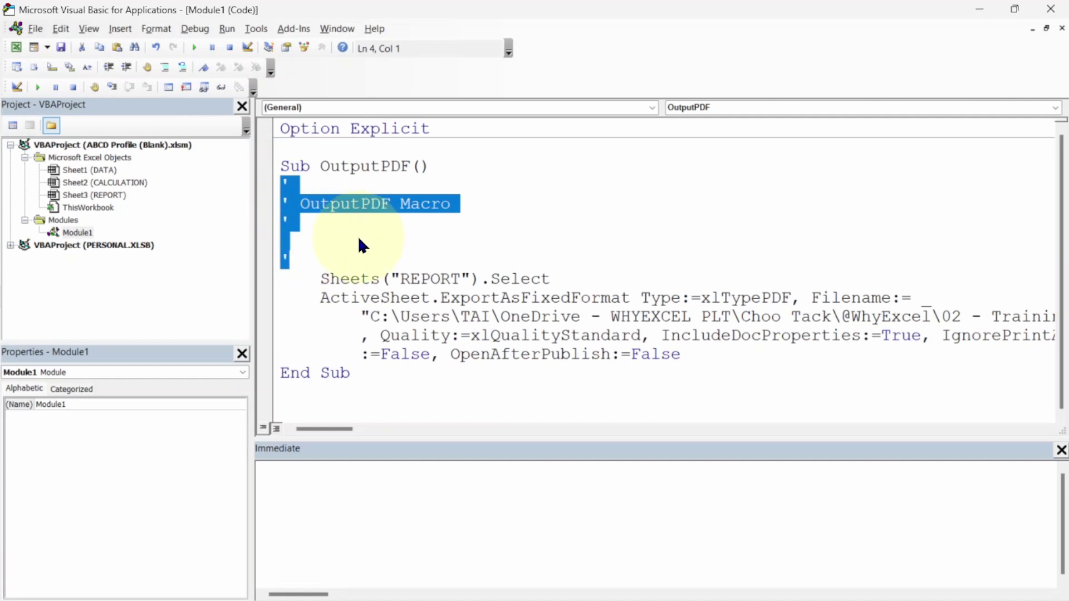
key(Delete)
key(Delete)
Add an empty Sub procedure named GenerateReports between Option Explicit and the OutputPDF procedure in Module1
click(346, 148)
key(Return)
key(Return)
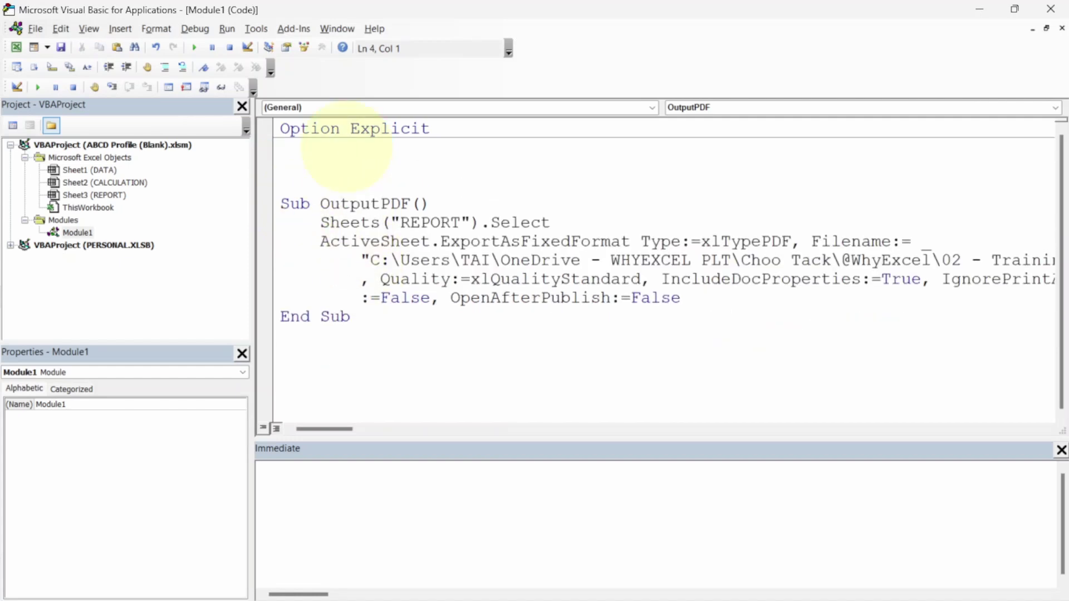
key(Up)
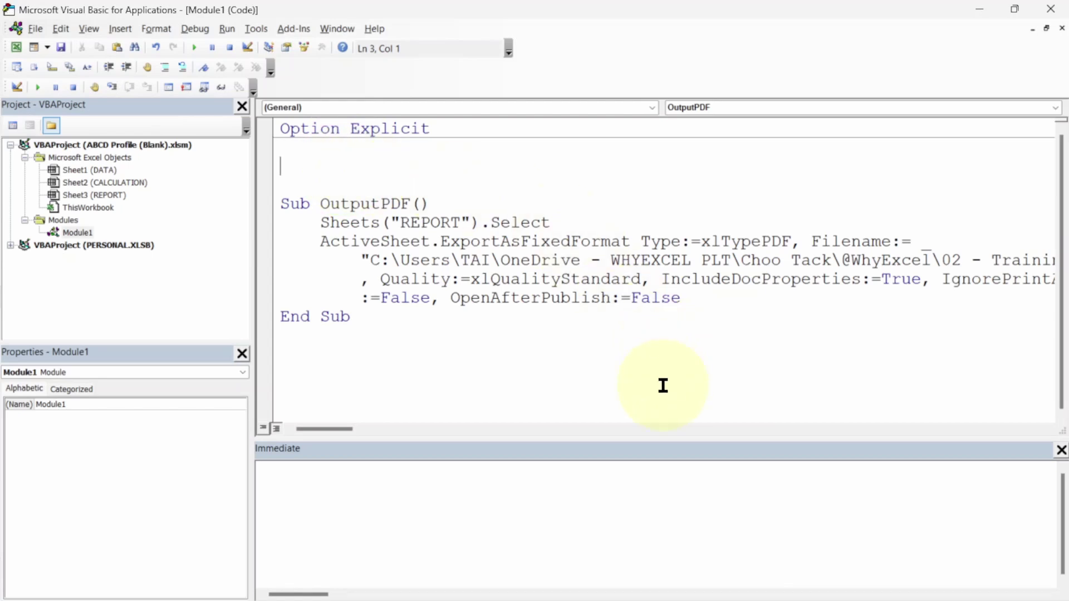
text(sub GenerateReports)
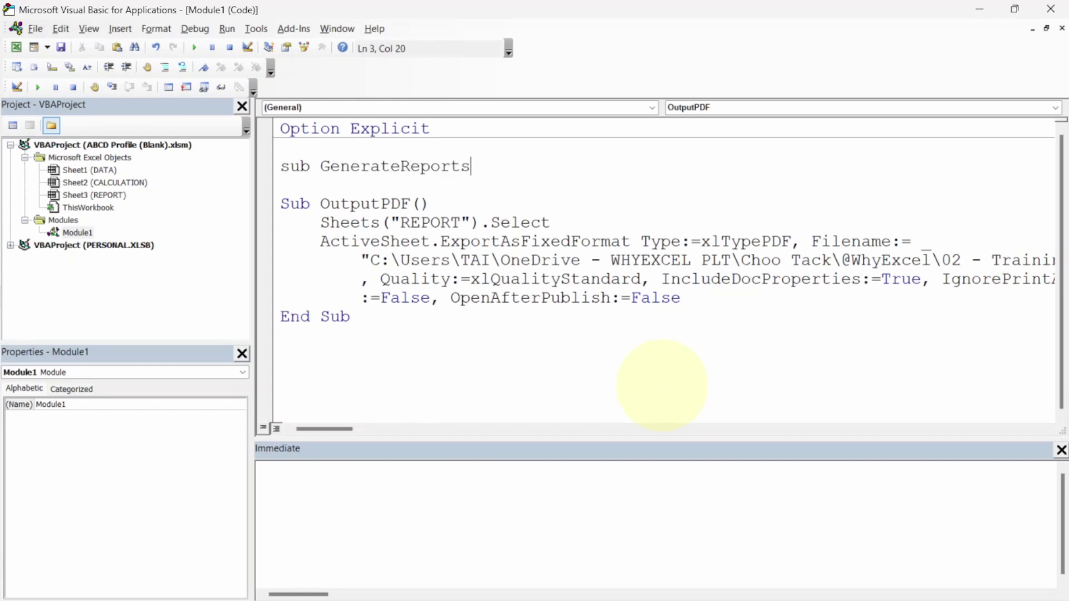
key(Return)
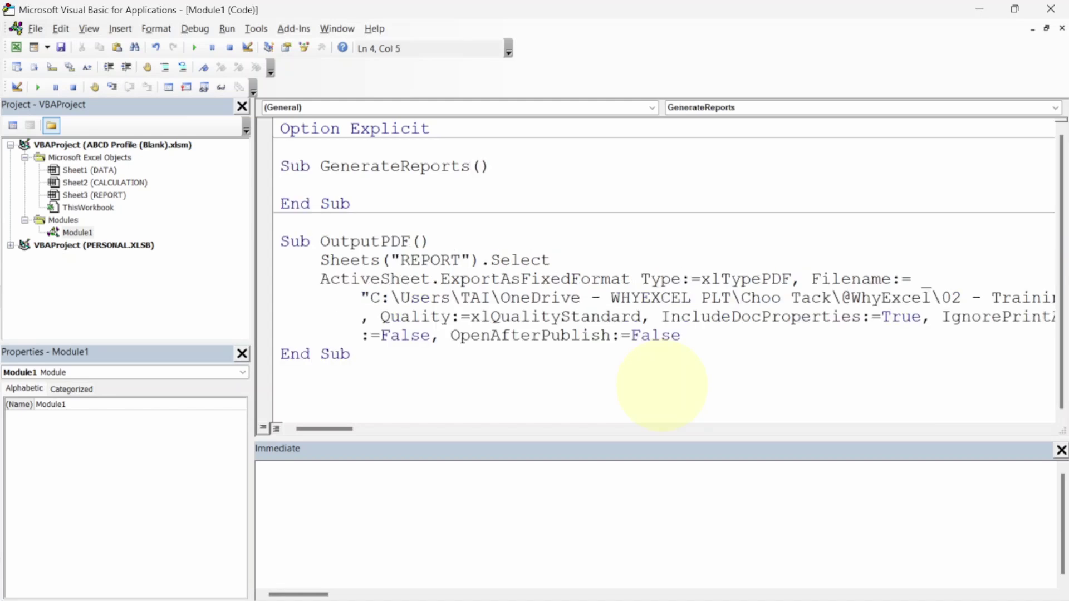
key(Return)
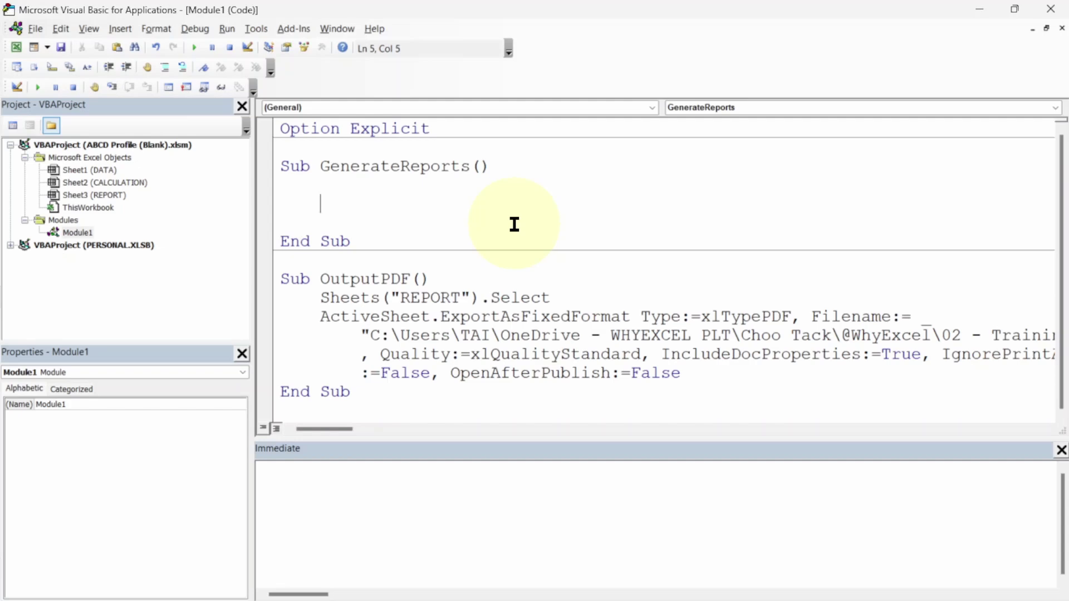
Examine DATA rows 2 to 5 and their PROCESS marks one by one, and return to the Module1 code
key(alt+Tab)
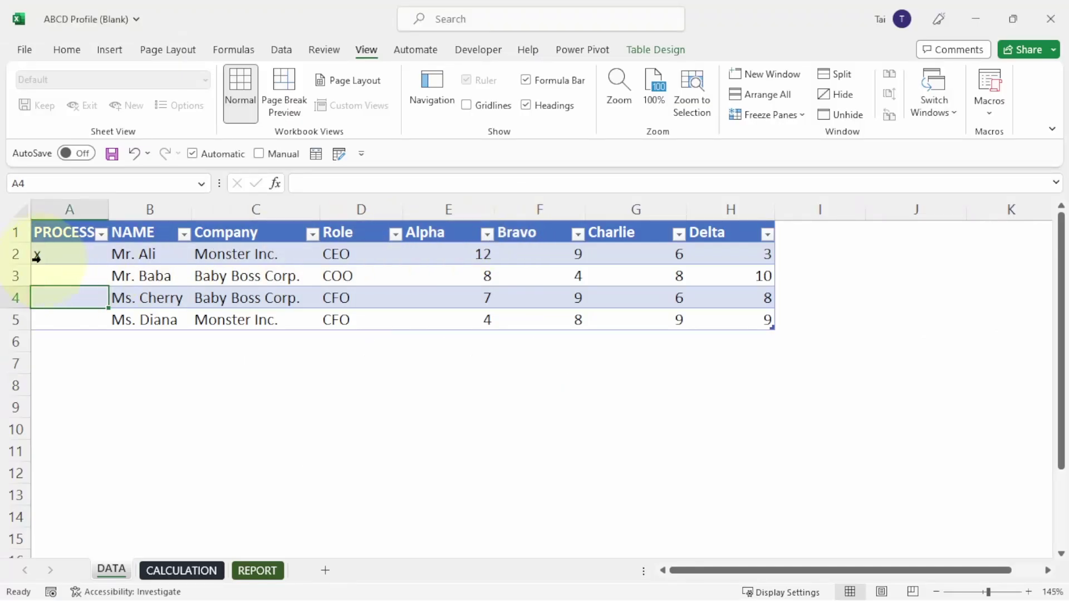
click(20, 255)
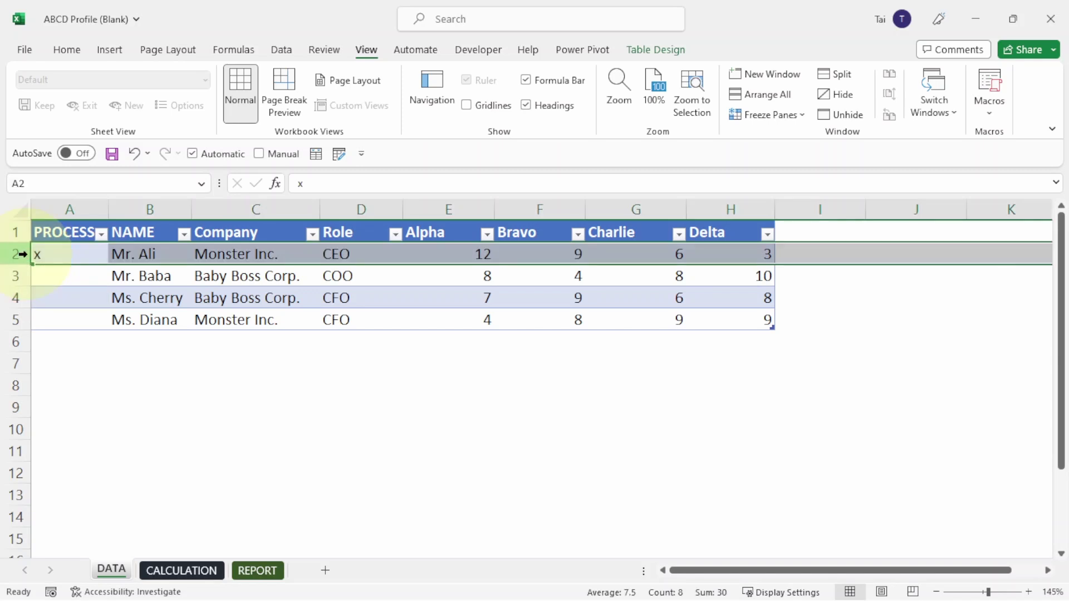
click(18, 274)
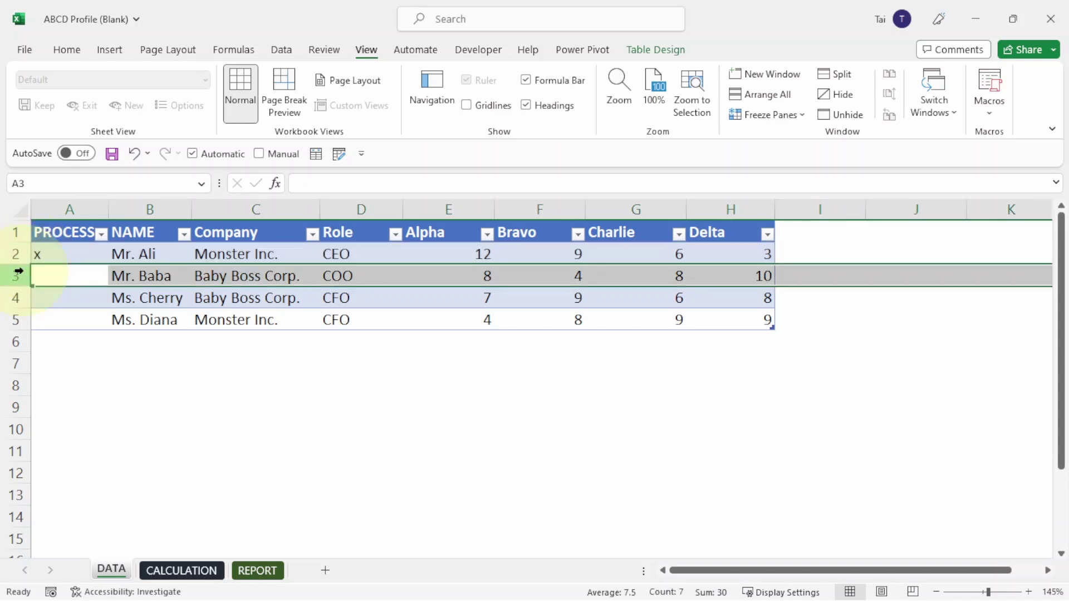
click(17, 299)
click(17, 318)
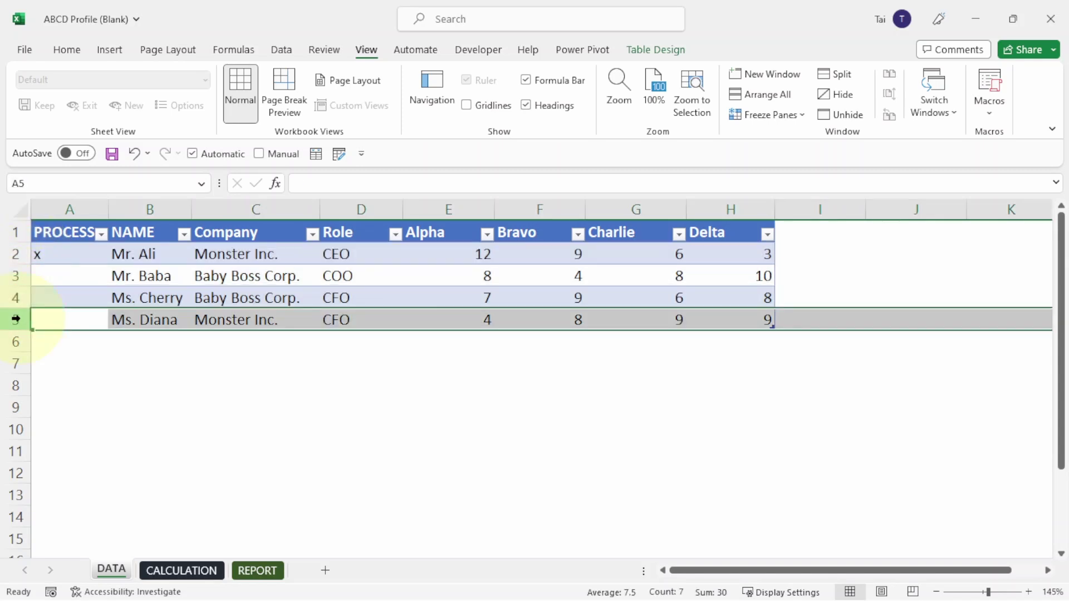
click(16, 256)
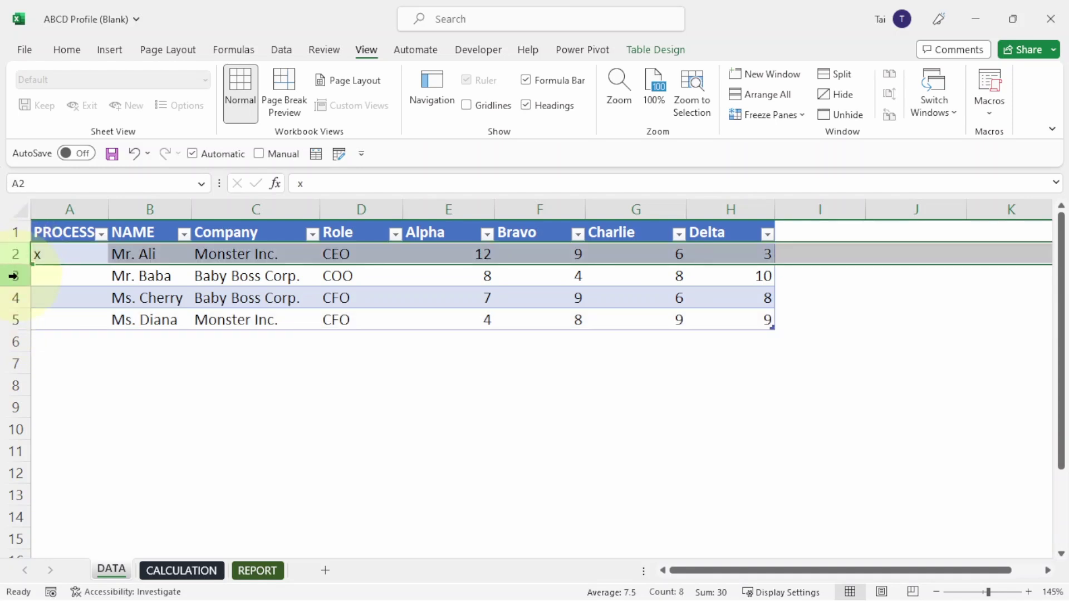
click(16, 275)
click(74, 279)
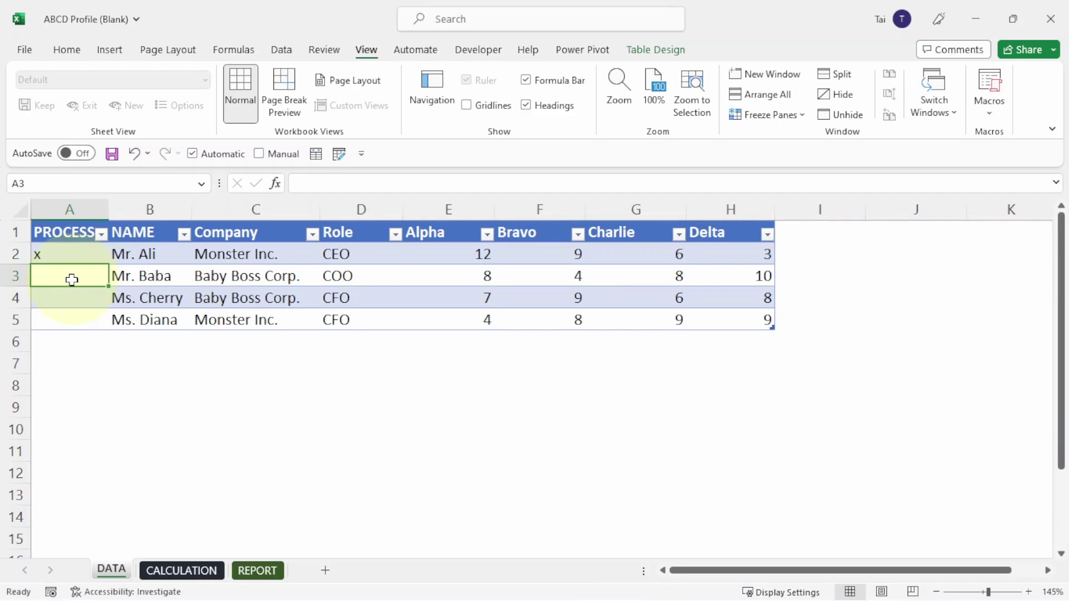
key(alt+F11)
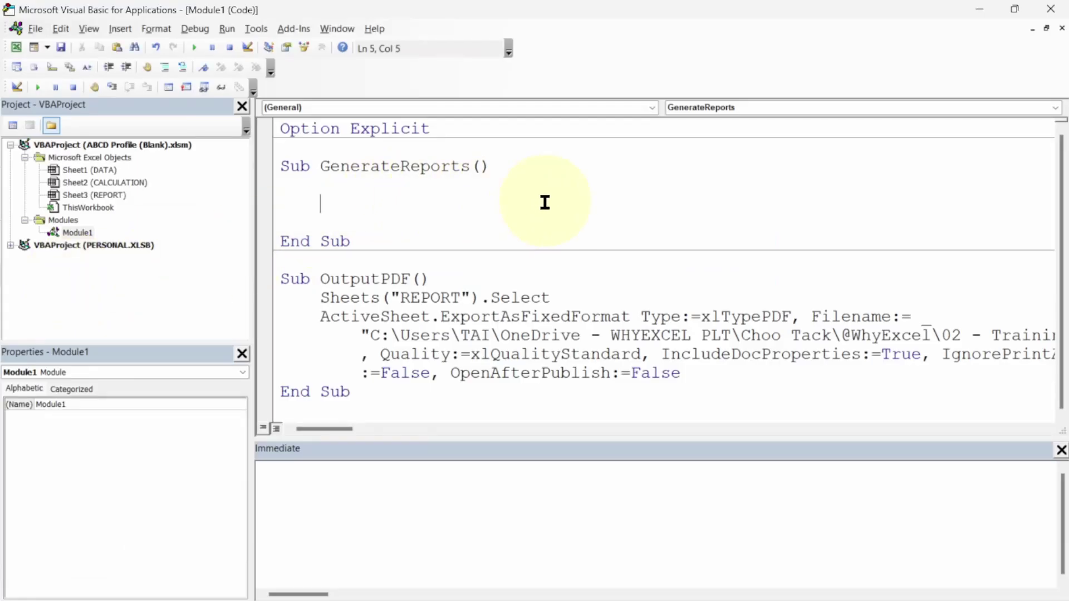
Declare the variable objDataRow As ListRow inside the GenerateReports procedure
text(dim)
text(objData)
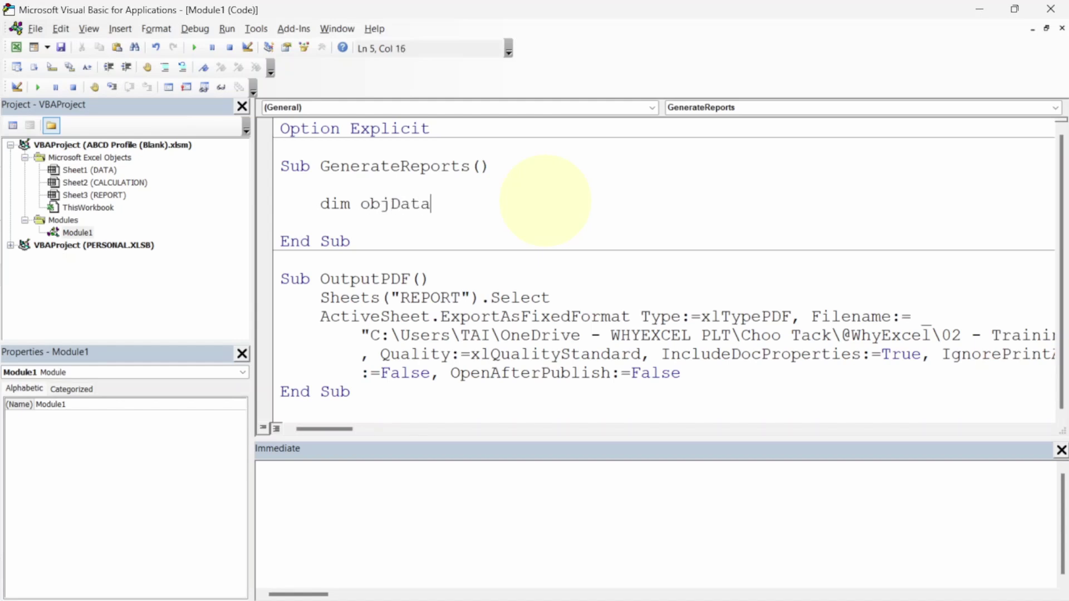
text(Row  as listro)
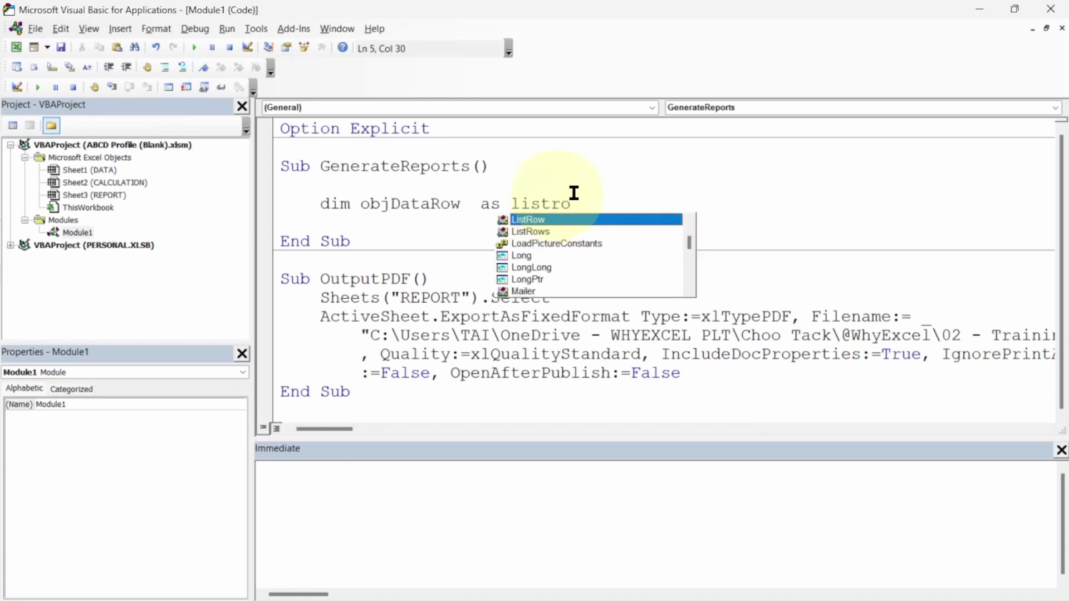
key(Tab)
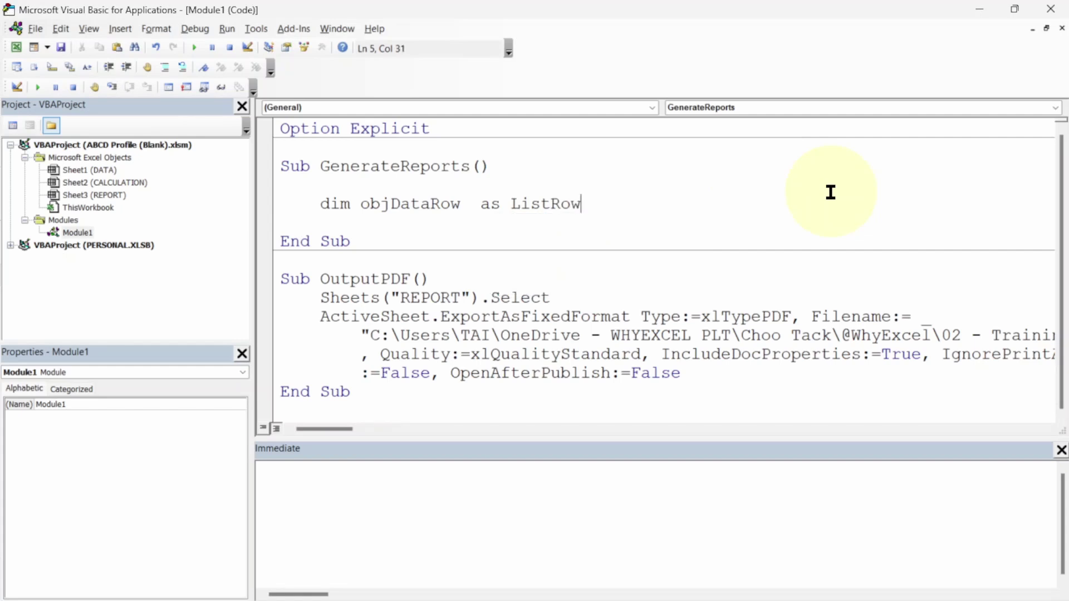
key(Return)
key(Return)
key(Return)
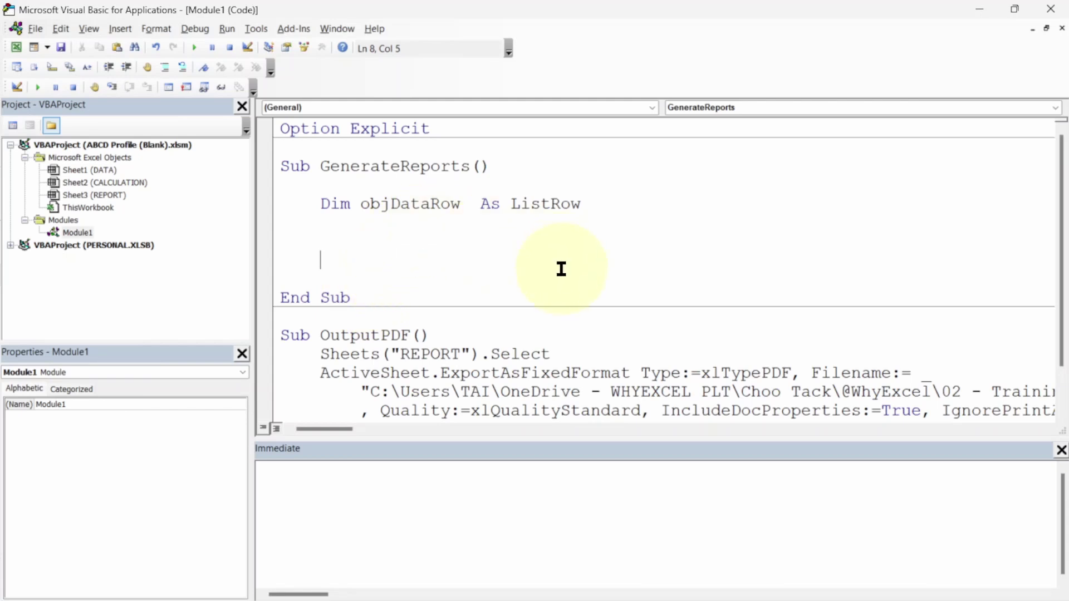
Begin a For Each objDataRow In Range statement below the declaration, and look up the name of the DATA sheet's table
text(for each objdatar)
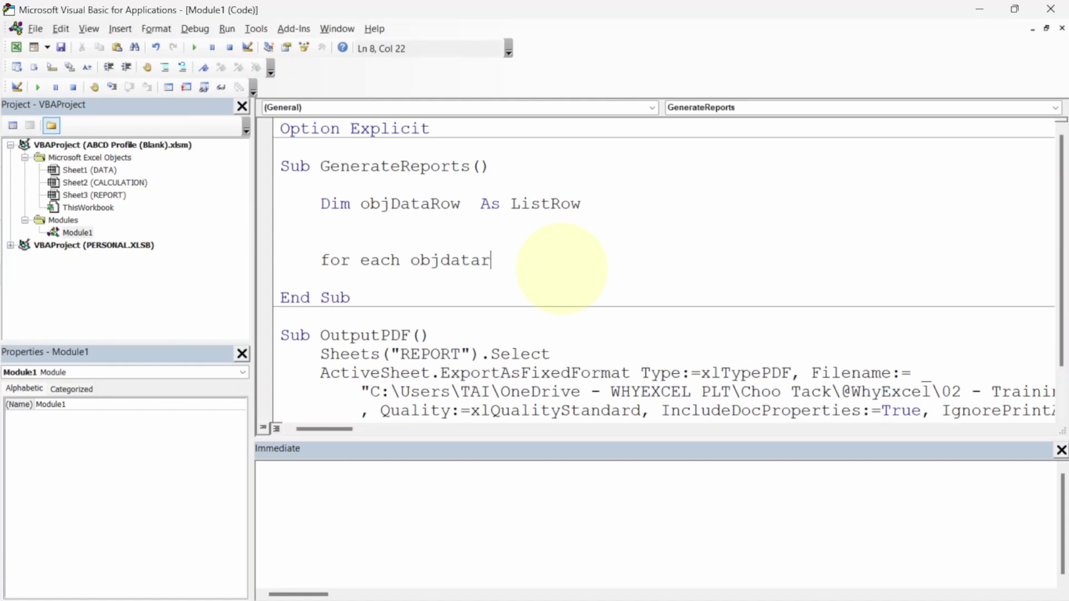
text(ow in range(")
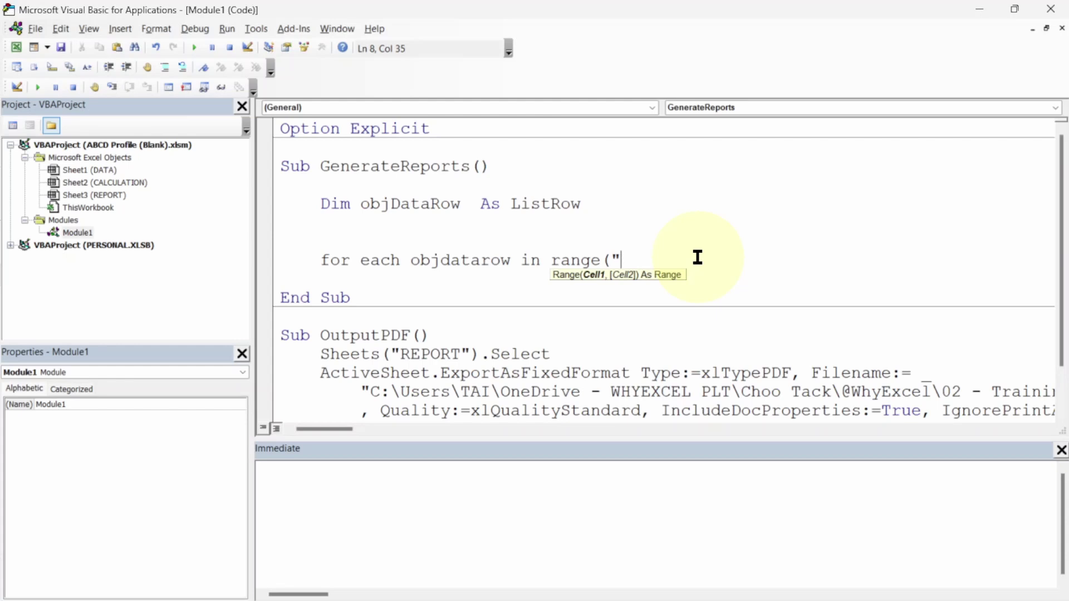
key(alt+F11)
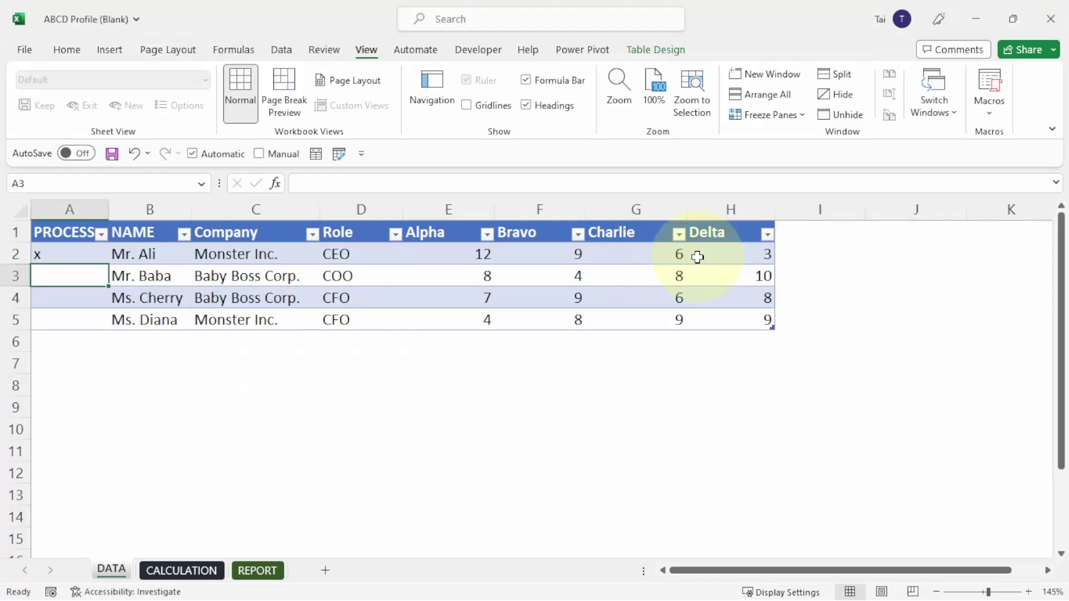
click(440, 275)
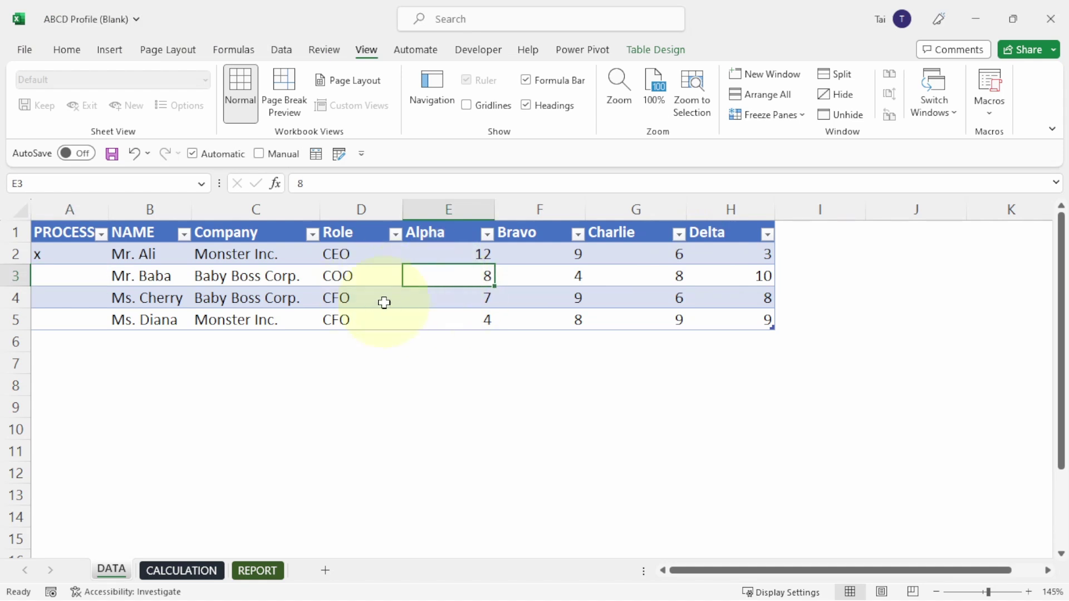
click(664, 54)
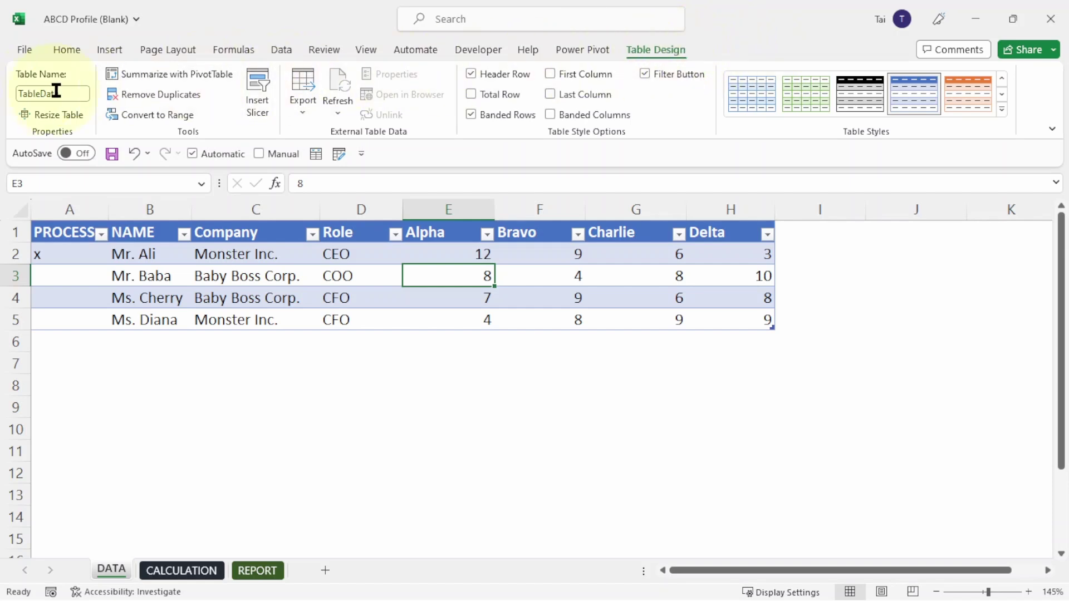
drag(74, 94, 12, 93)
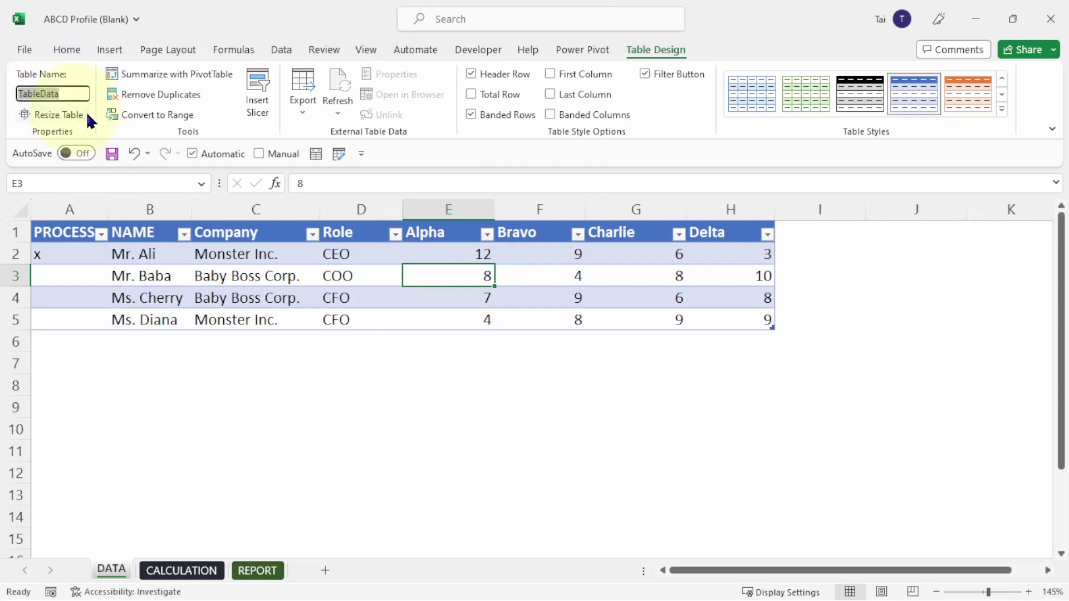
click(288, 296)
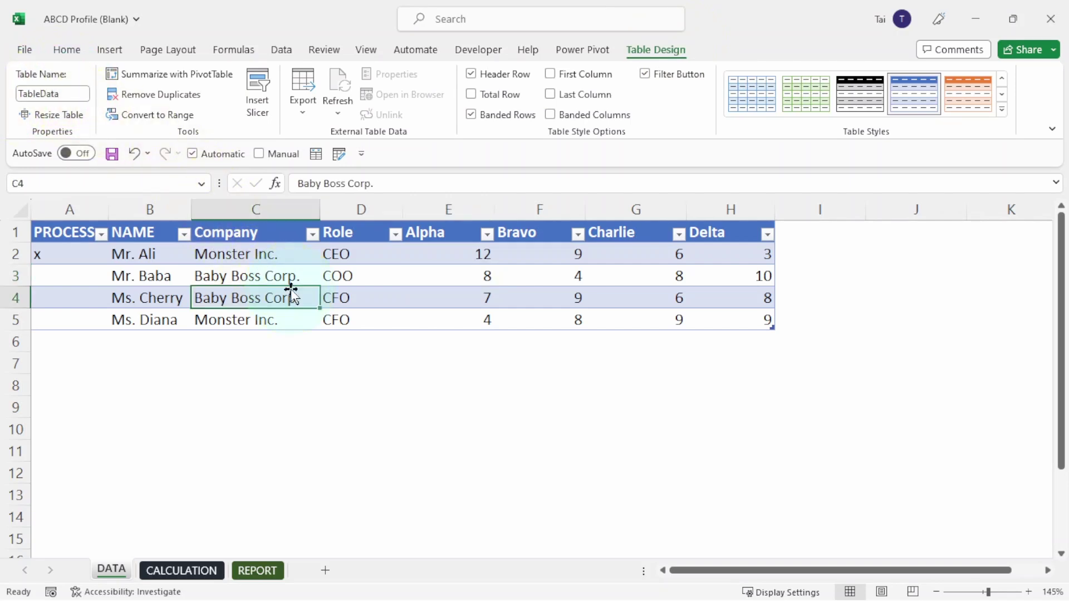
key(alt+F11)
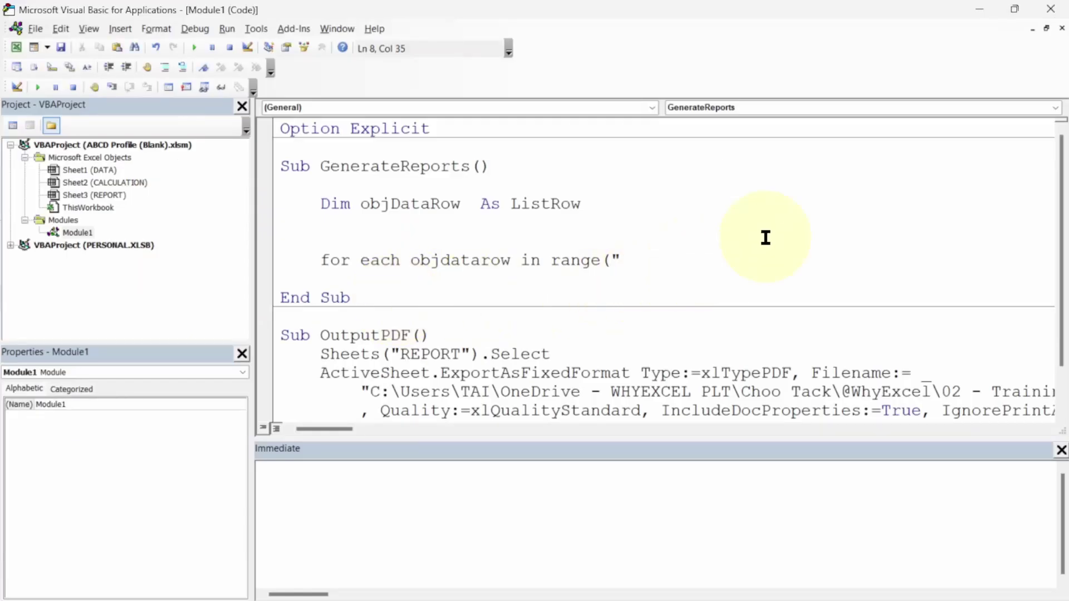
Complete the For Each statement so it loops through Range("TableData").ListObject.ListRows
text(TableData)
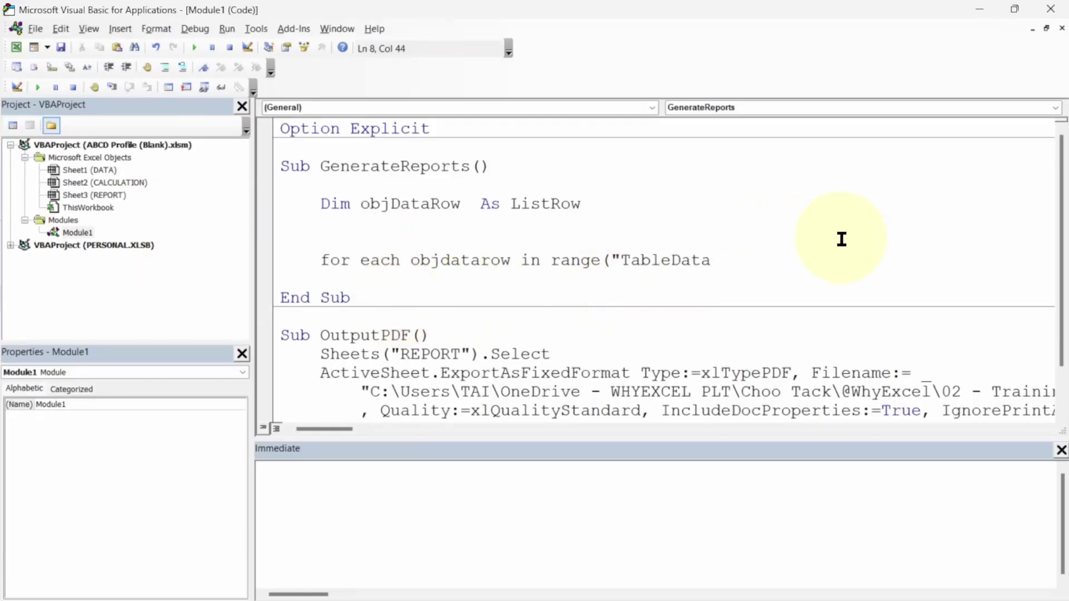
text(").listo)
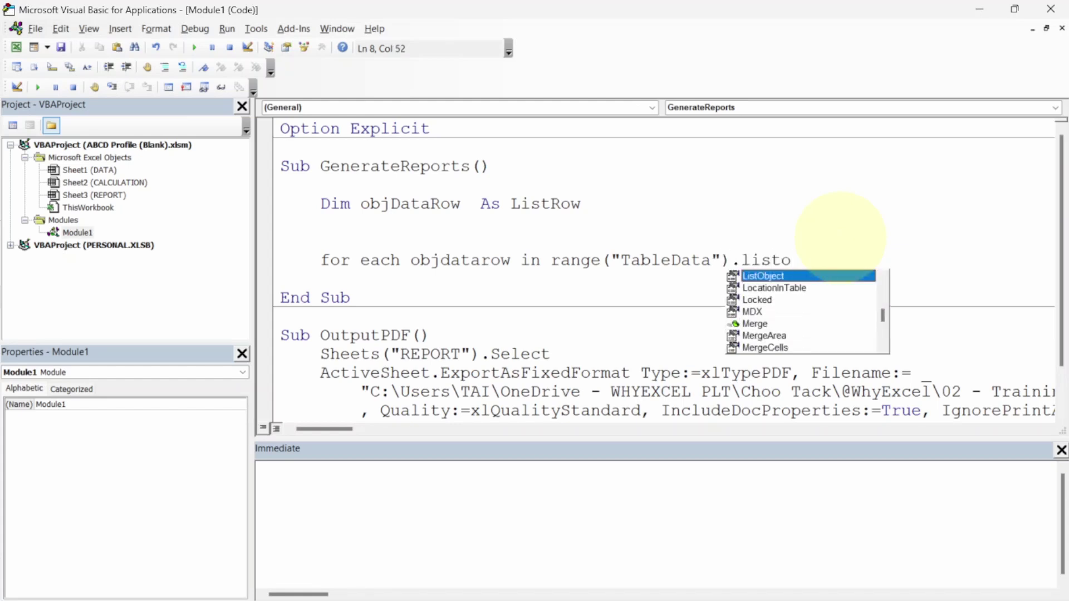
key(Tab)
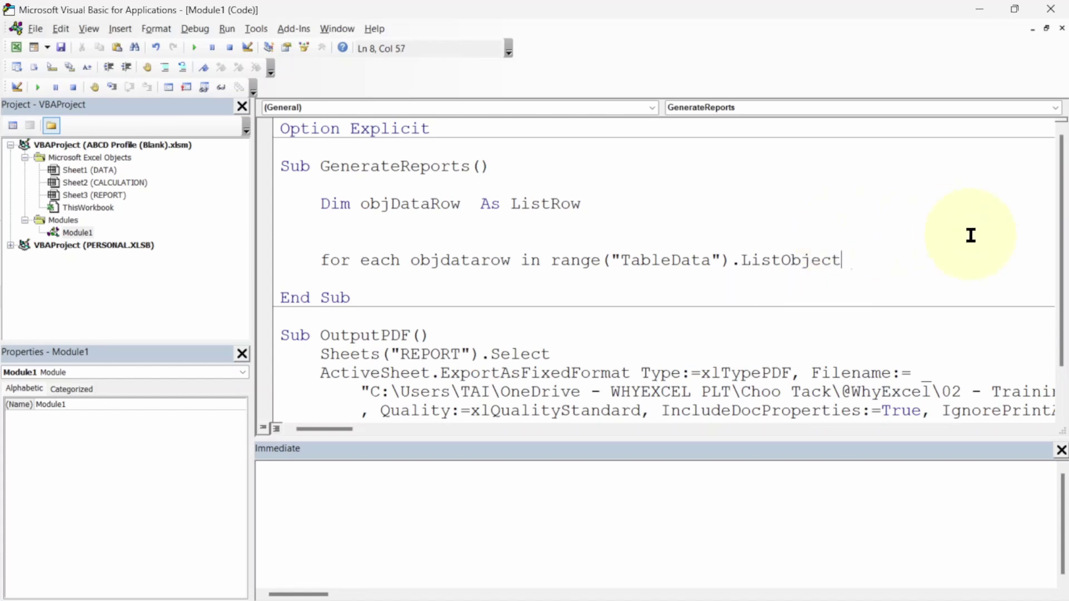
text(.lister)
key(BackSpace)
key(BackSpace)
text(r)
key(Tab)
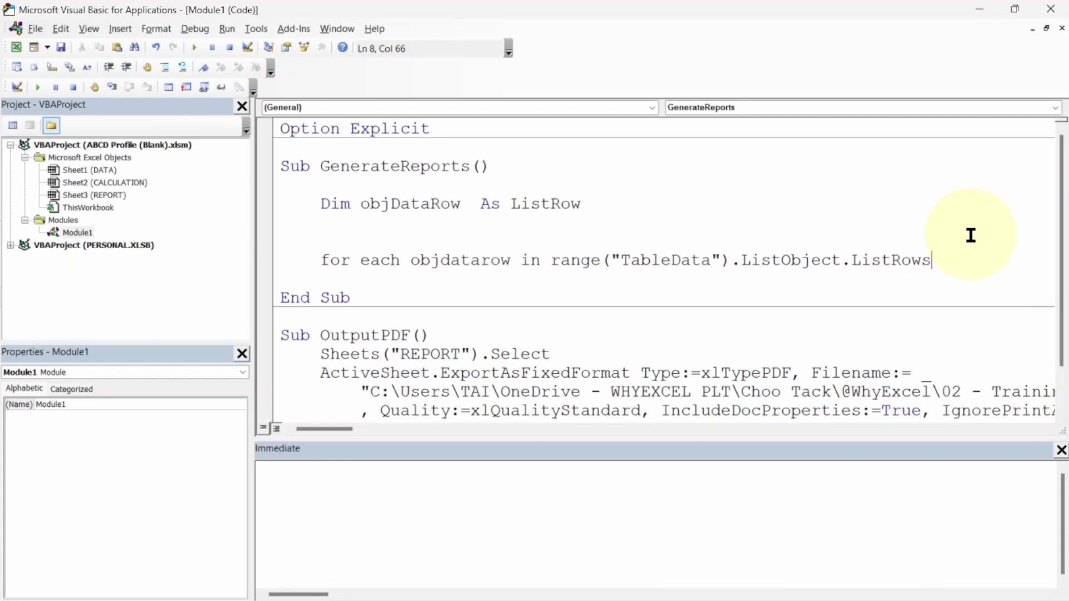
Close the For Each loop with Next objDataRow, leaving blank lines for its body
key(Return)
key(Return)
key(Return)
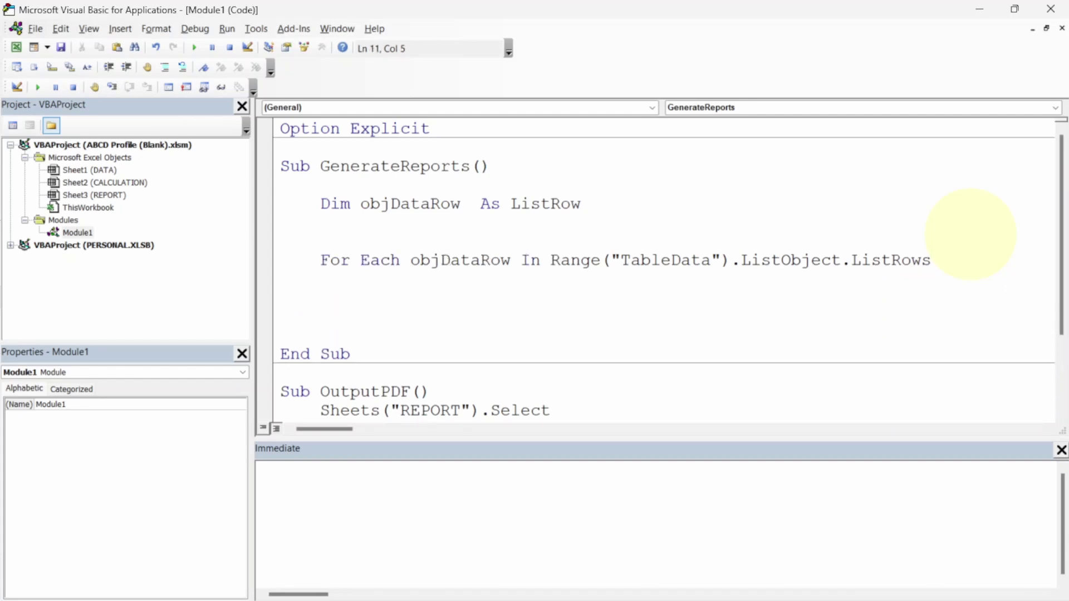
text(next objd)
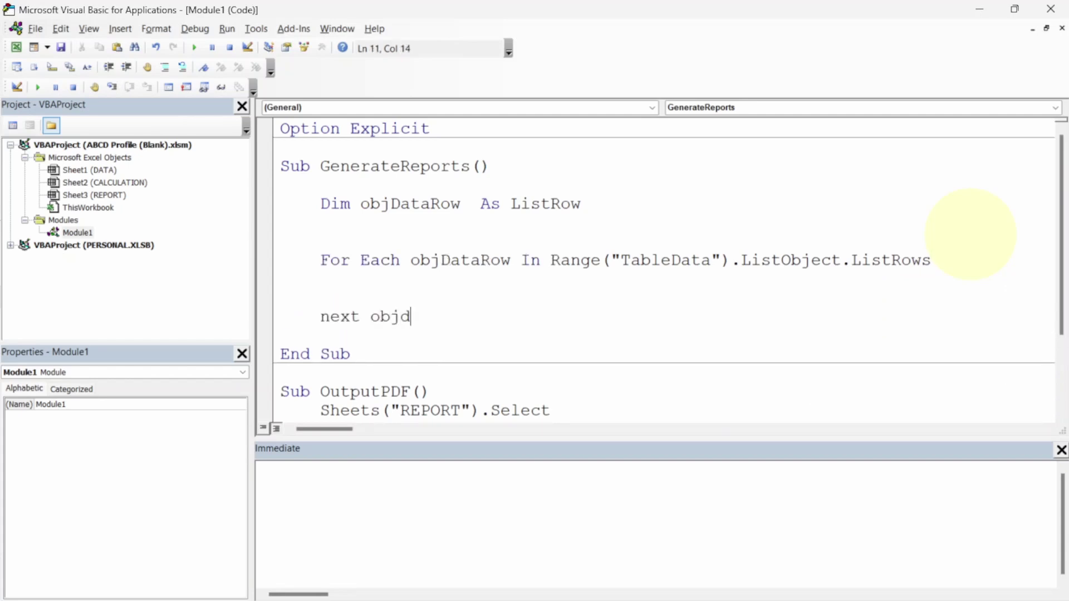
text(atarow)
key(Up)
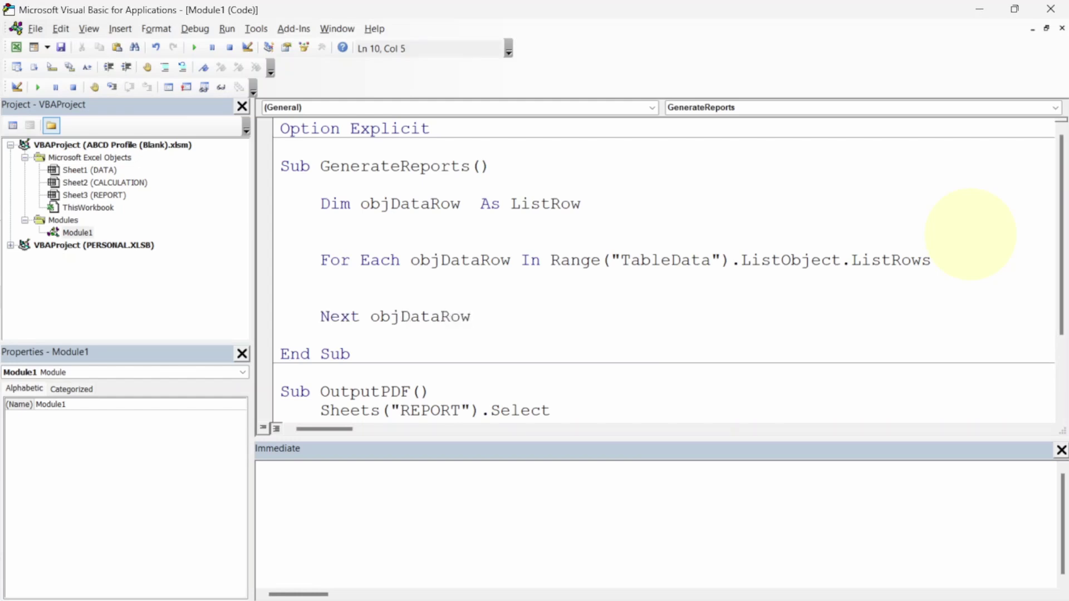
click(656, 338)
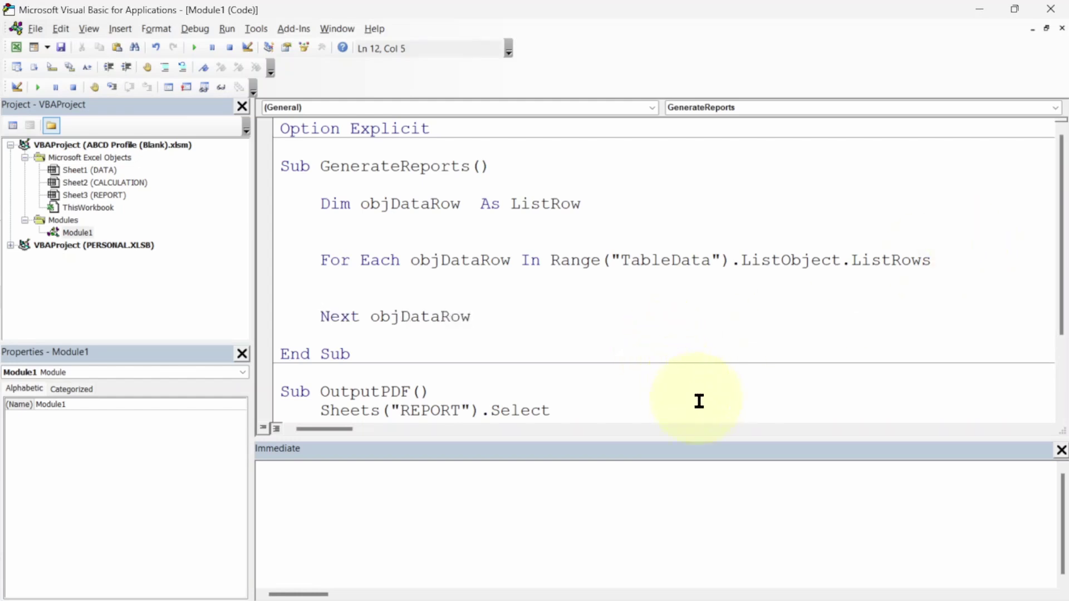
mouse_move(306, 248)
mouse_down()
mouse_move(635, 314)
mouse_move(1002, 338)
mouse_move(981, 329)
mouse_up()
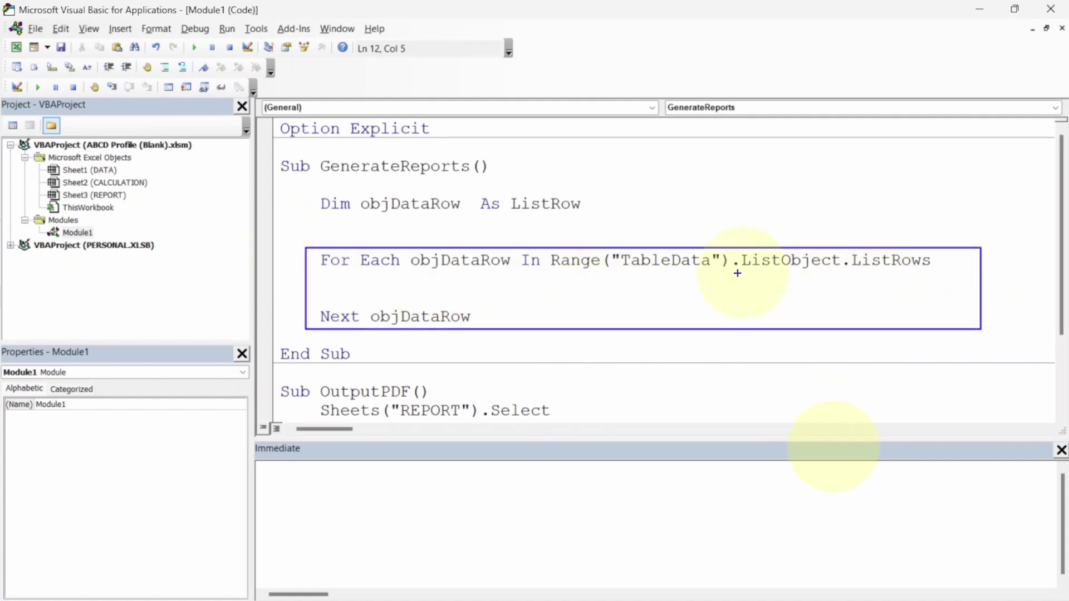
drag(621, 277, 706, 273)
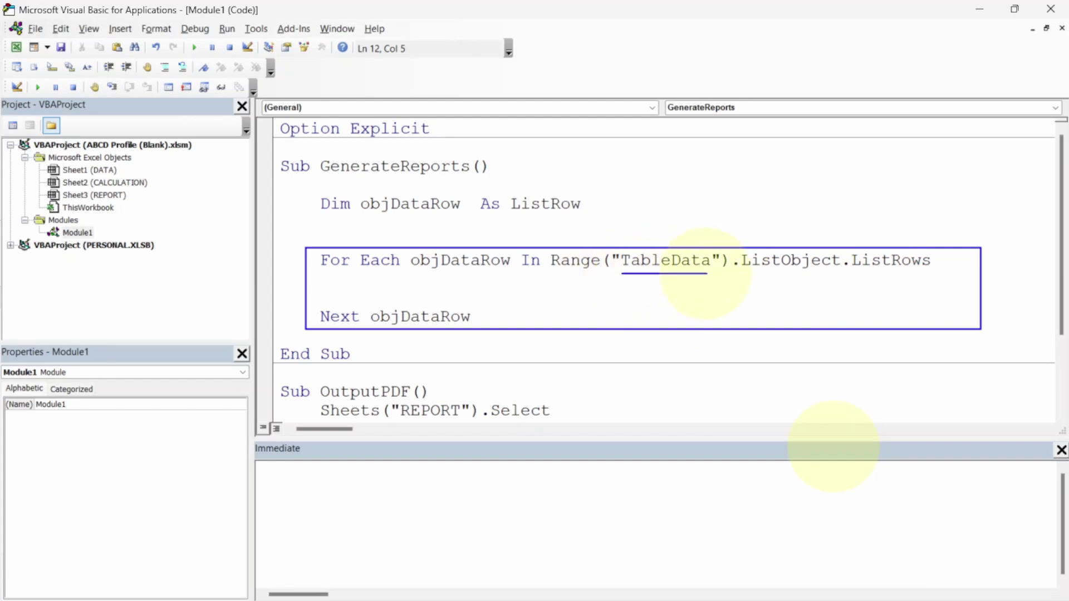
key(Escape)
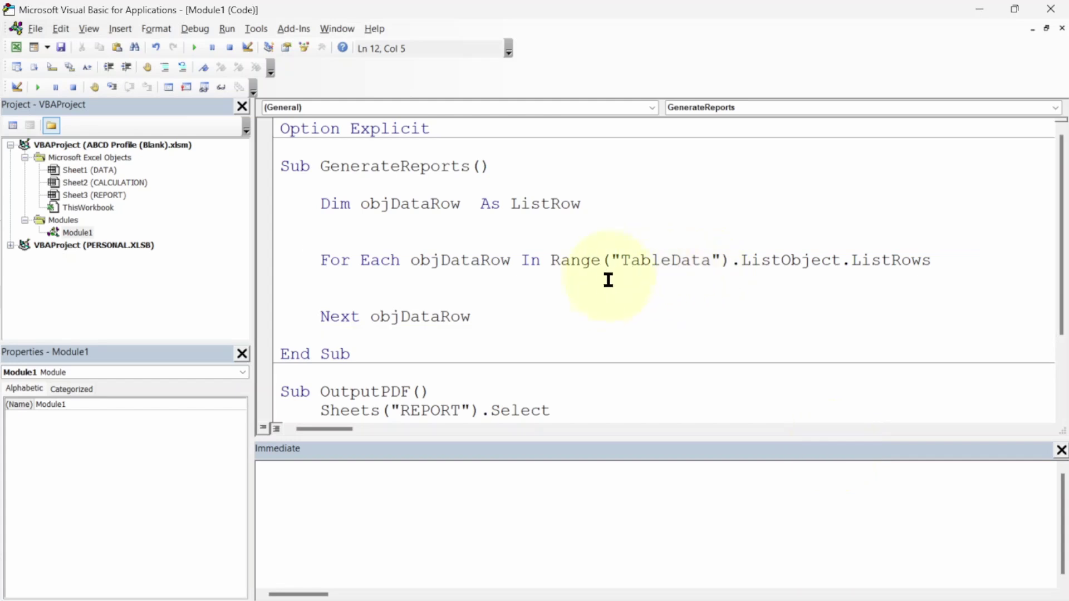
Add the indented statement MsgBox objDataRow.Range(2) inside the For Each loop
click(598, 291)
key(Tab)
key(Return)
key(Up)
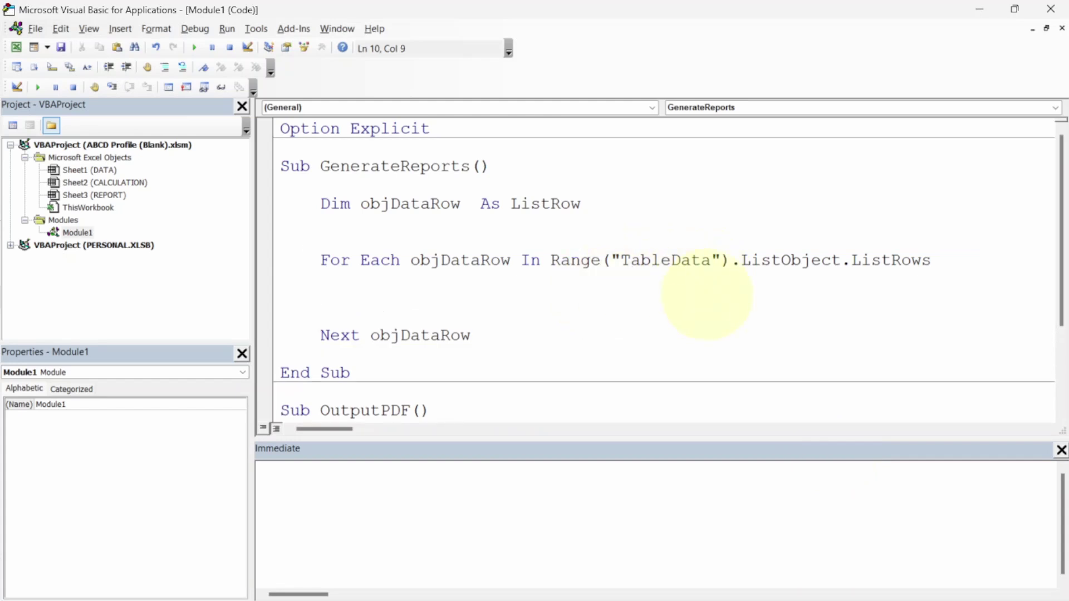
text(msgbox objdatarow)
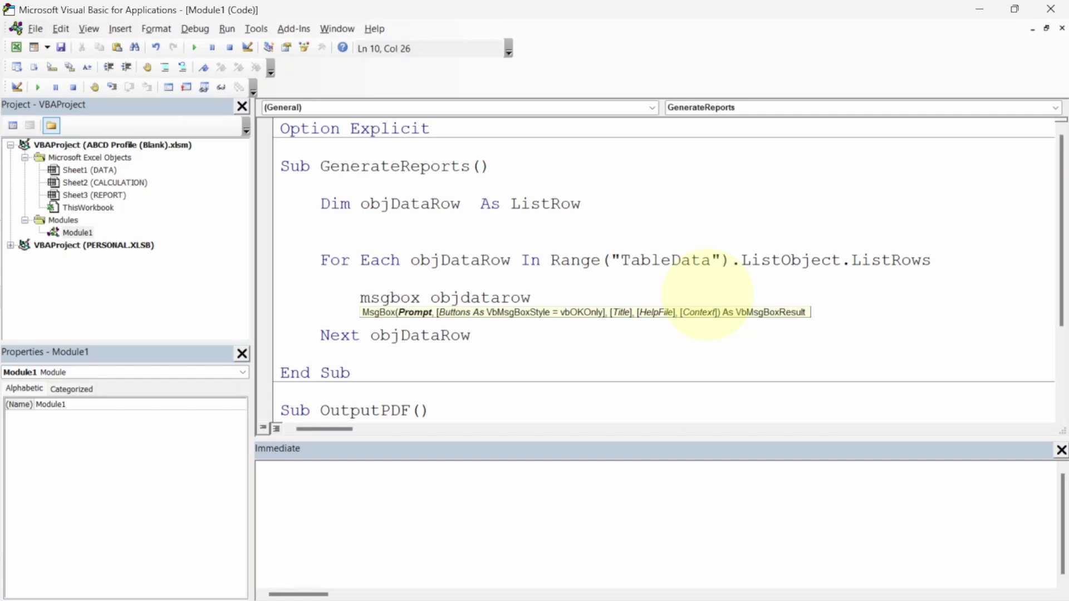
text(.ran)
key(Tab)
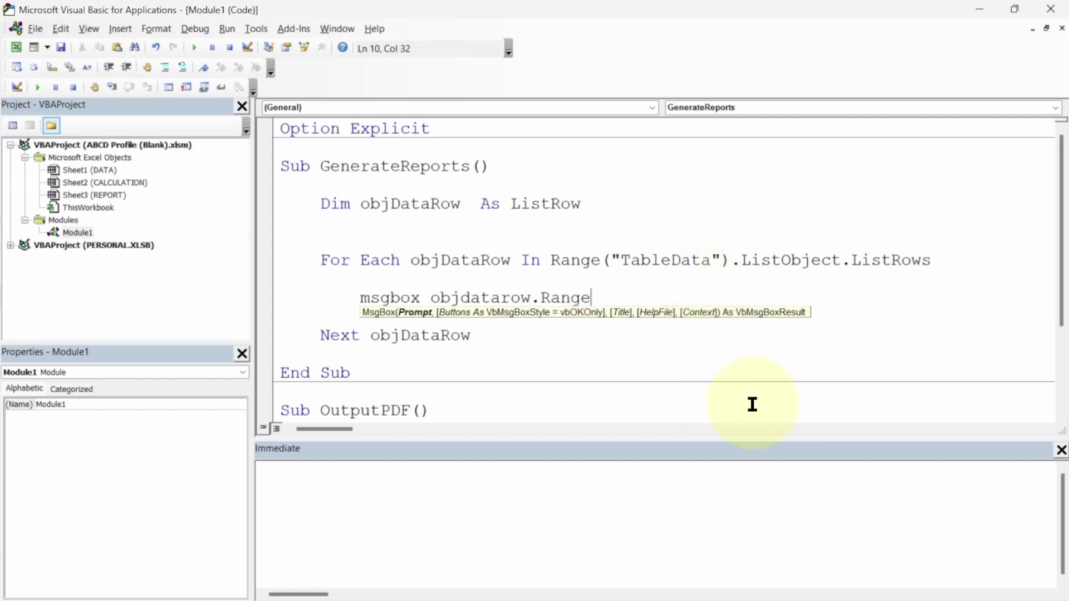
text(()
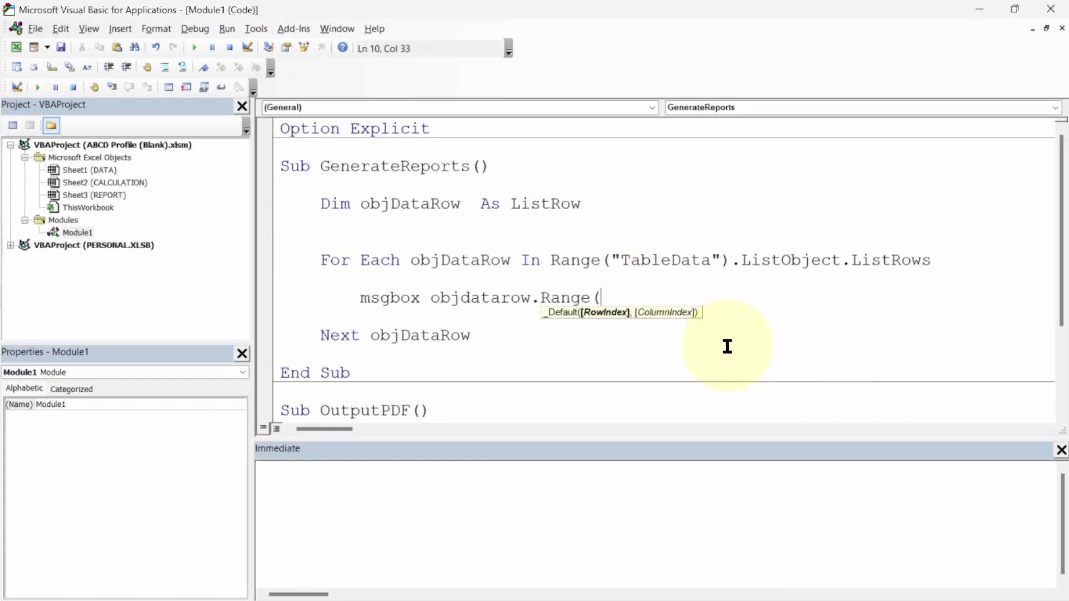
text(2))
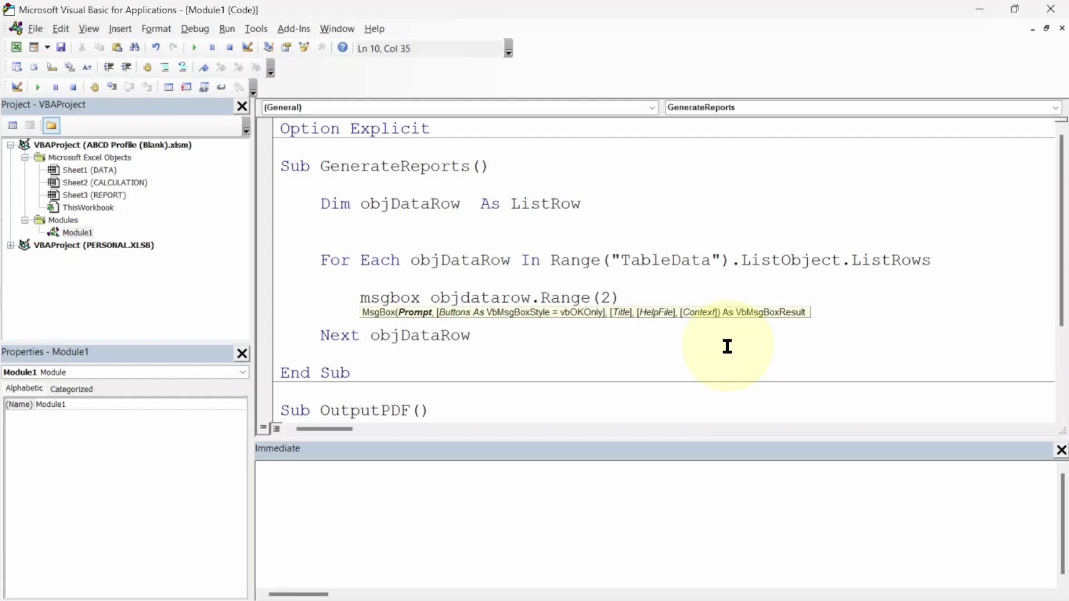
Check the PROCESS and NAME column positions and the NAME entries on the DATA sheet, and return to the Module1 code
key(alt+F11)
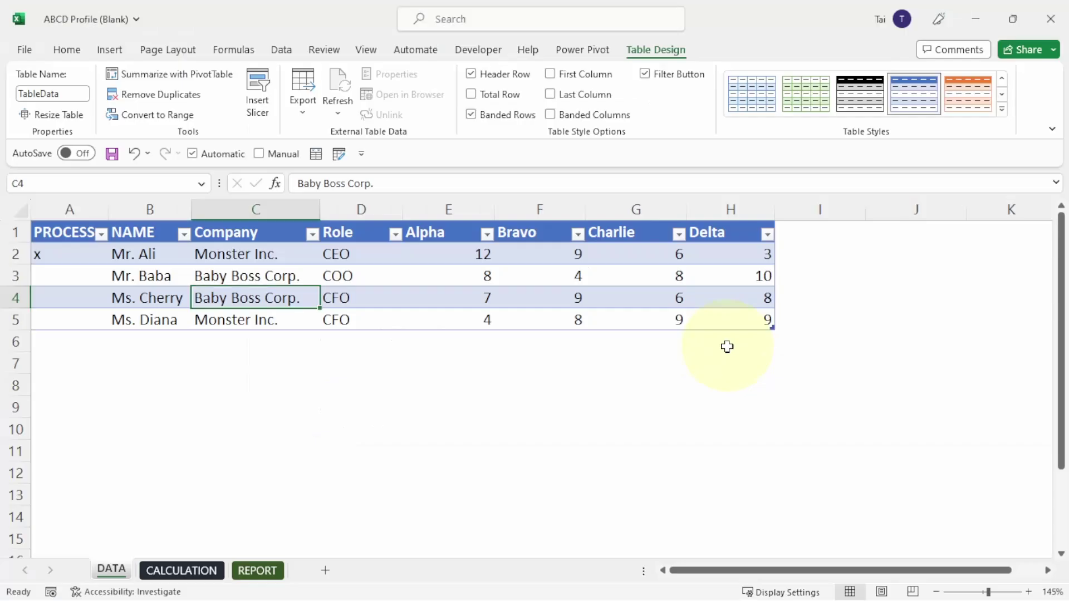
click(75, 206)
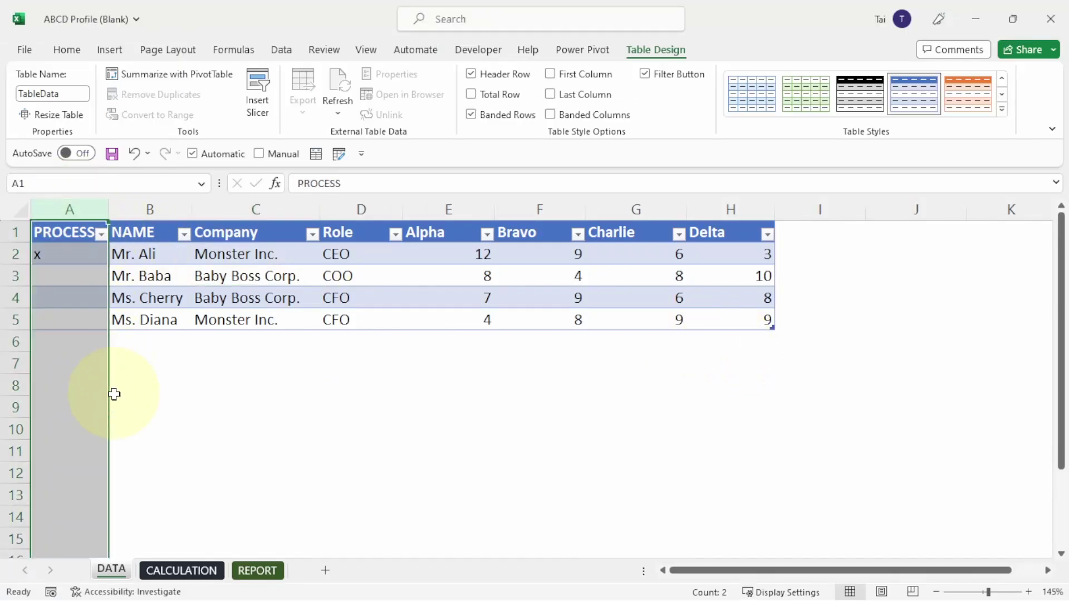
click(158, 209)
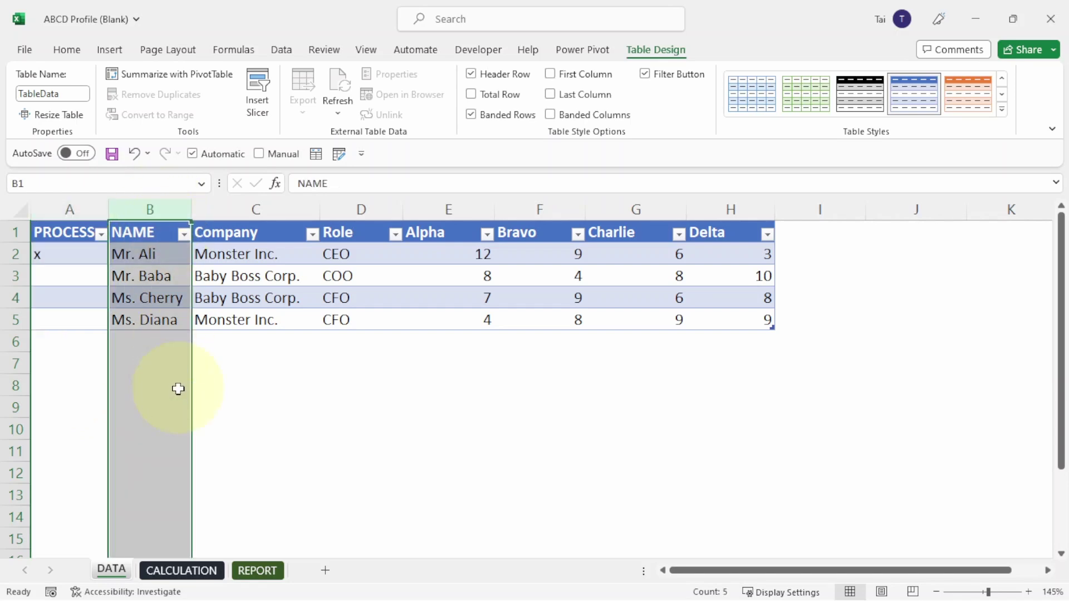
drag(170, 256, 173, 318)
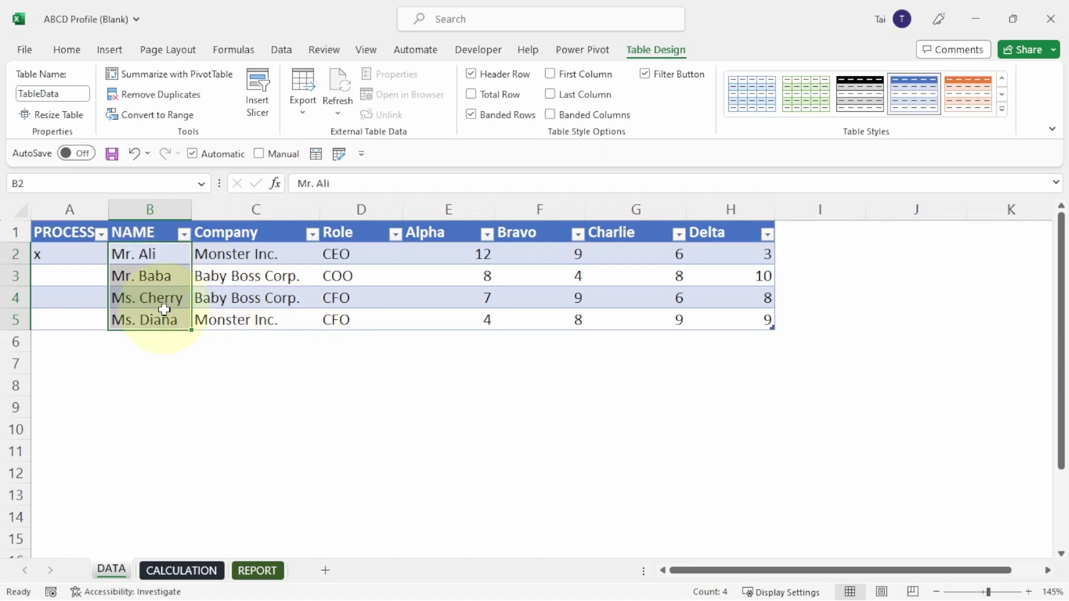
key(alt+F11)
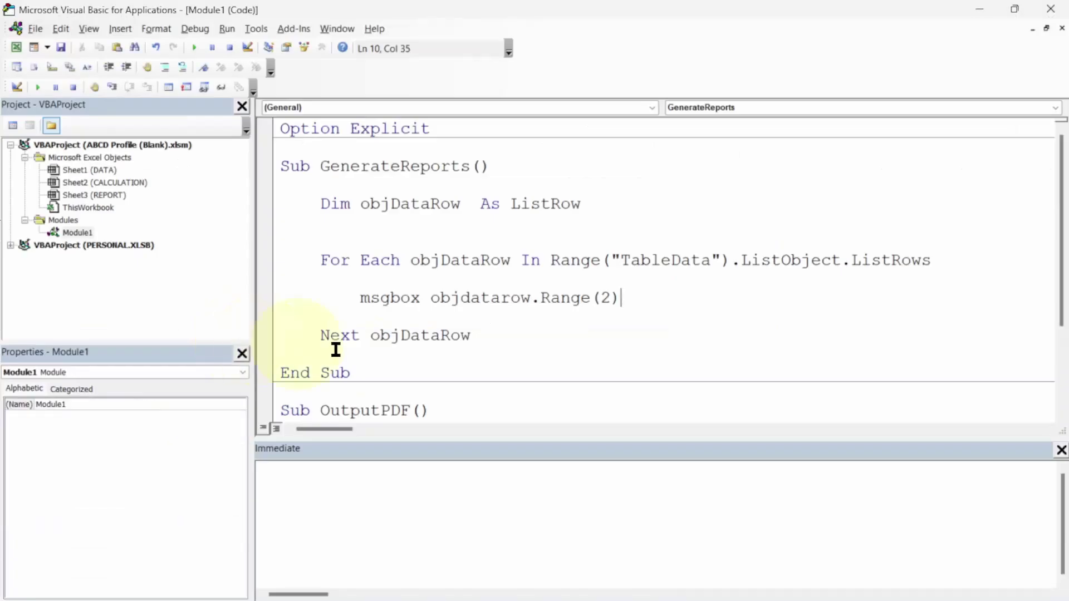
click(513, 332)
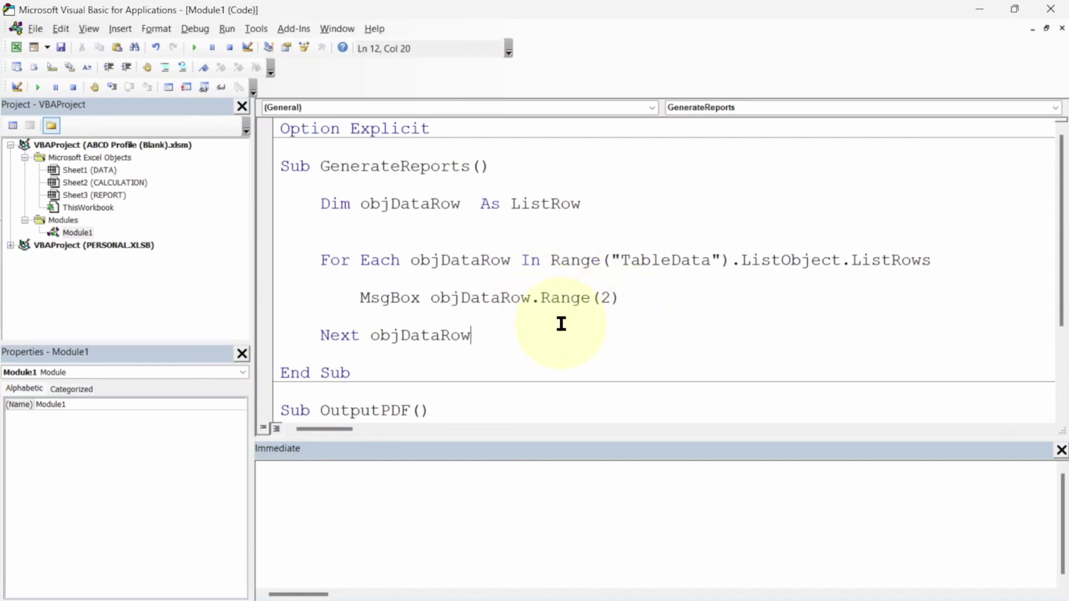
click(513, 244)
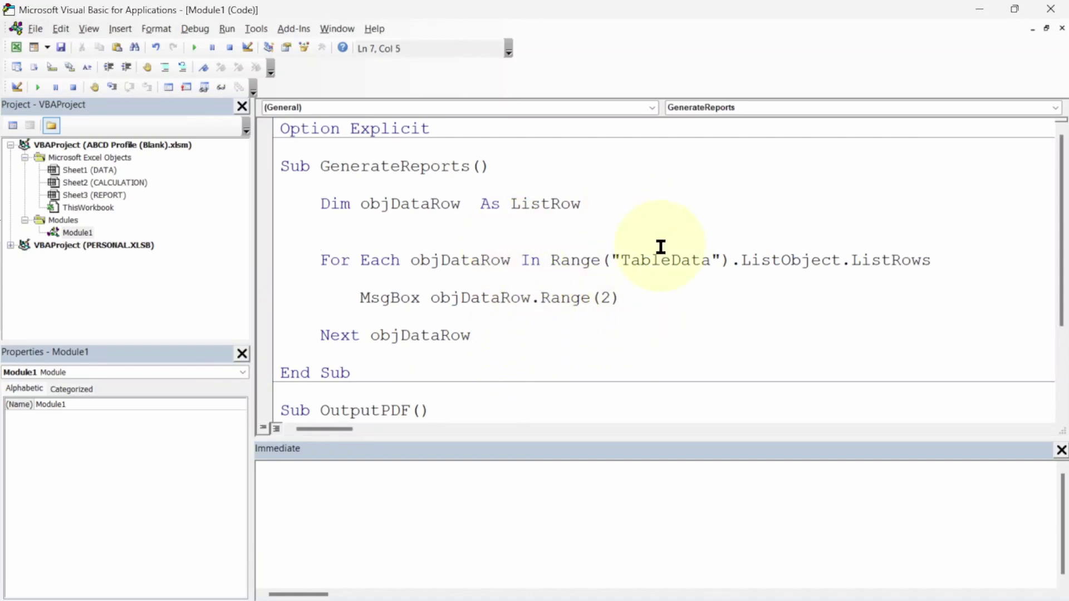
Switch to the DATA sheet in Excel and run the GenerateReports macro
key(alt+F11)
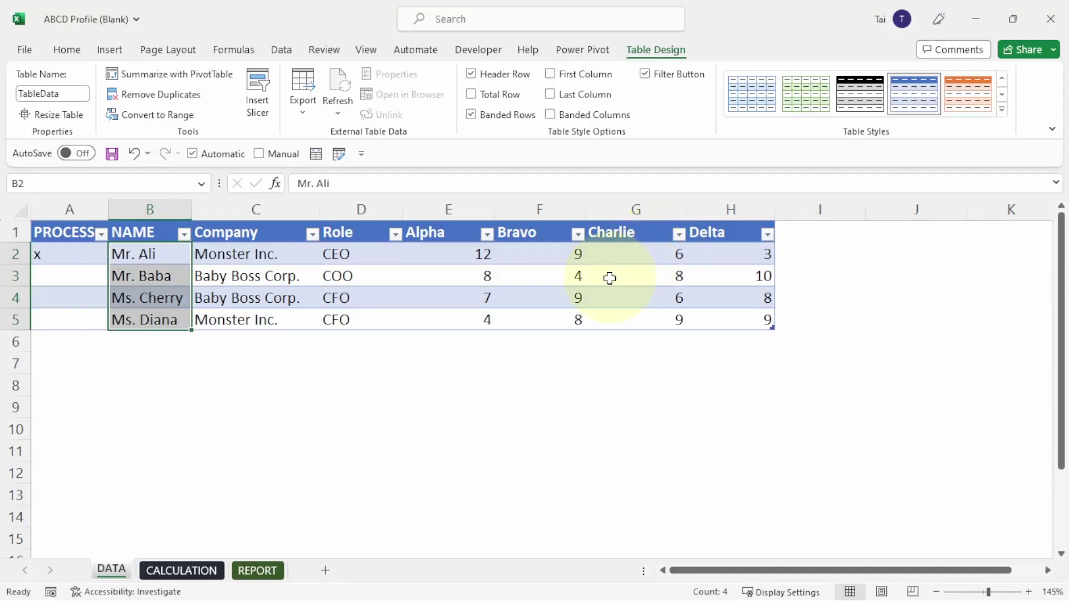
click(559, 283)
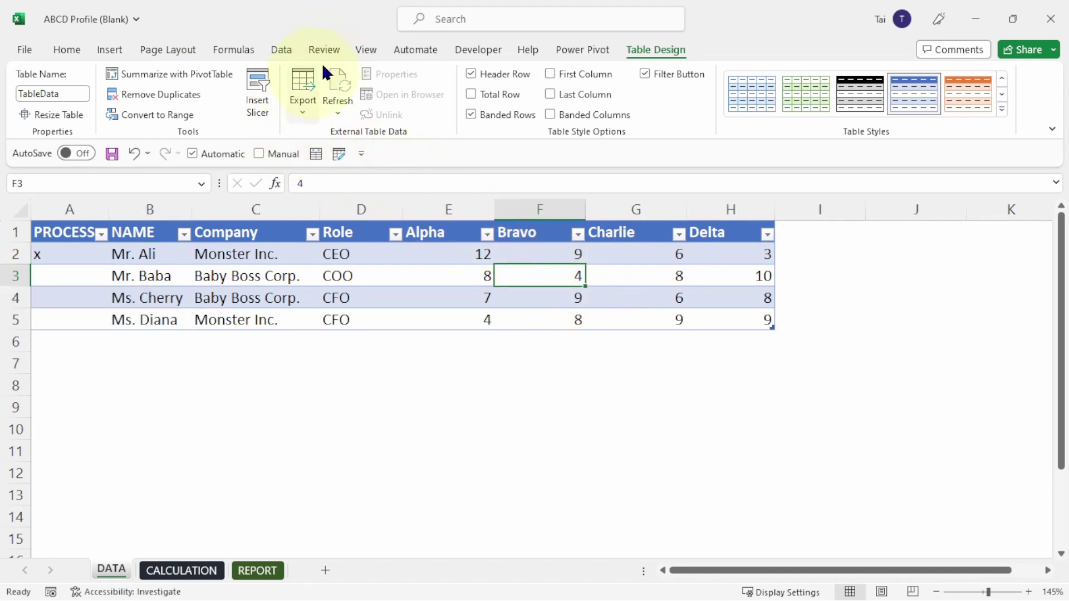
click(367, 51)
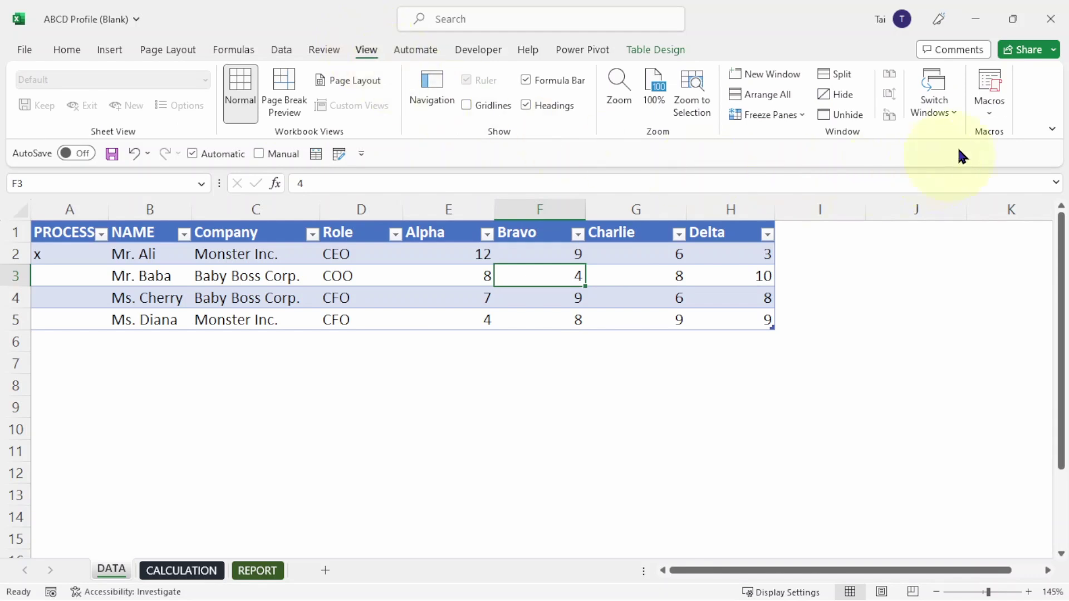
click(990, 89)
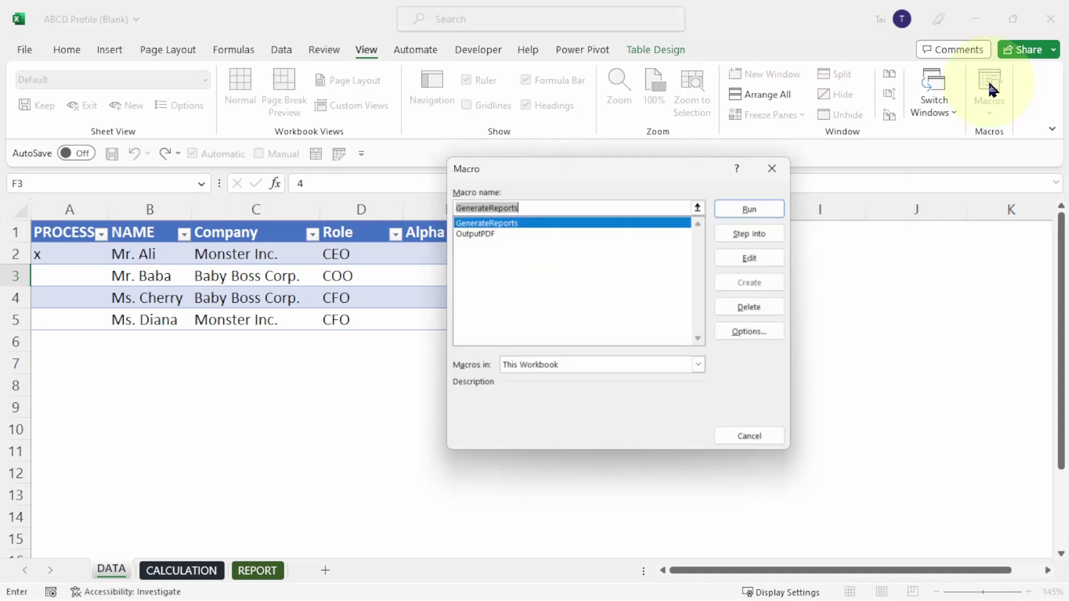
click(493, 224)
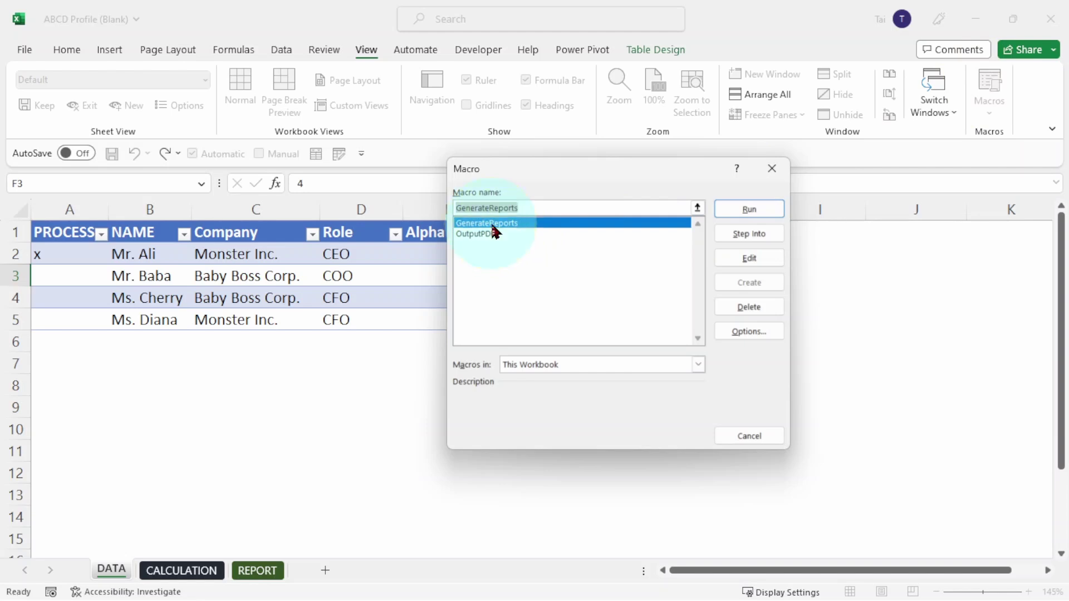
click(746, 213)
Move the first message box clear of the table and acknowledge each name message until the macro finishes
drag(537, 284, 382, 241)
click(383, 323)
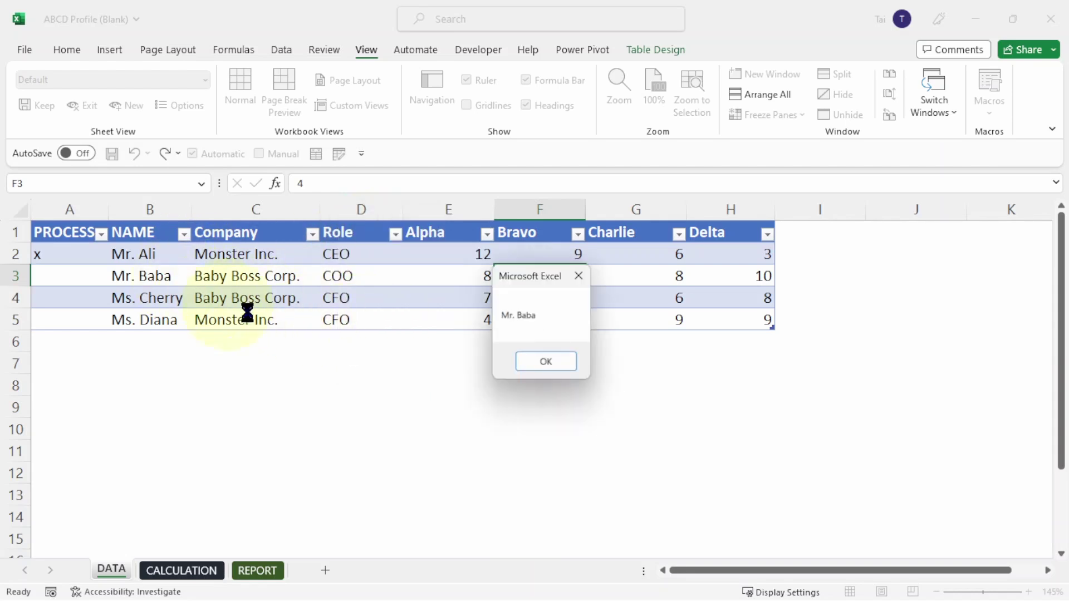
click(539, 367)
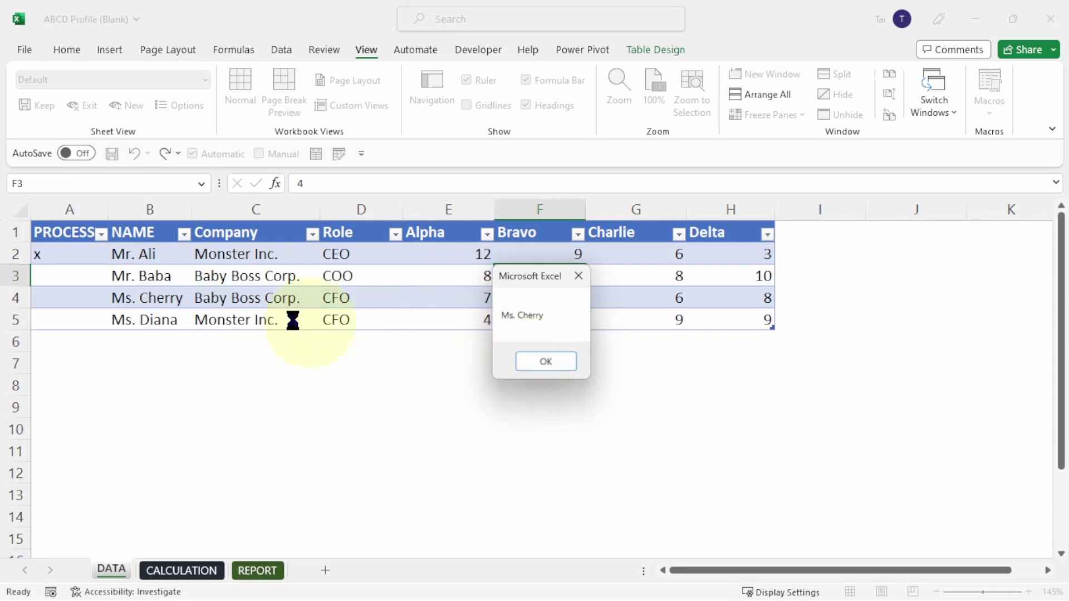
click(533, 364)
click(533, 365)
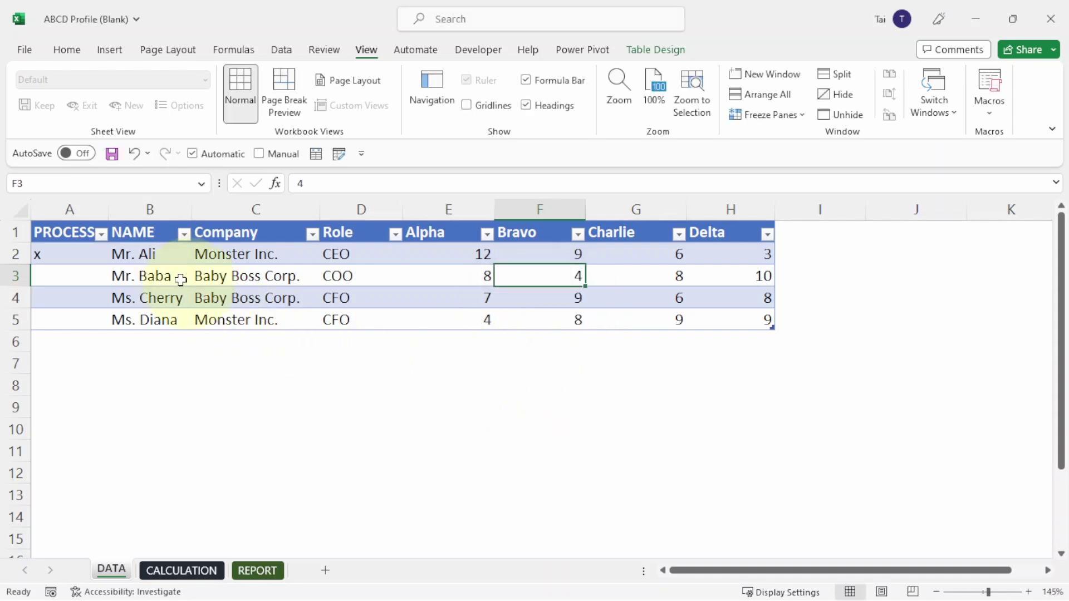
Review the NAME entries and the x mark in the PROCESS column, and return to the Module1 code
drag(141, 256, 131, 333)
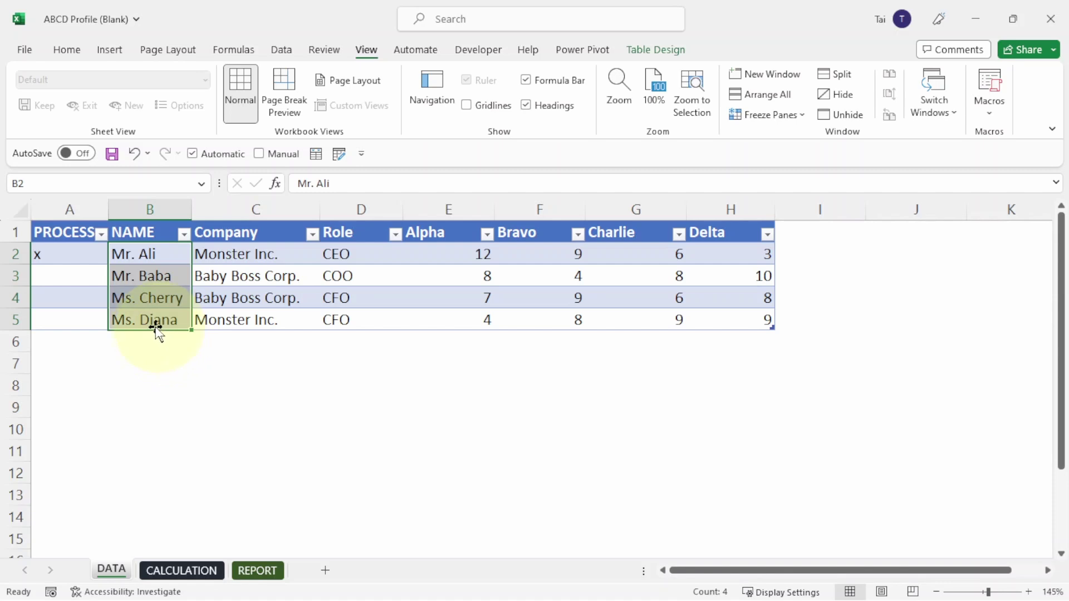
click(10, 253)
click(53, 256)
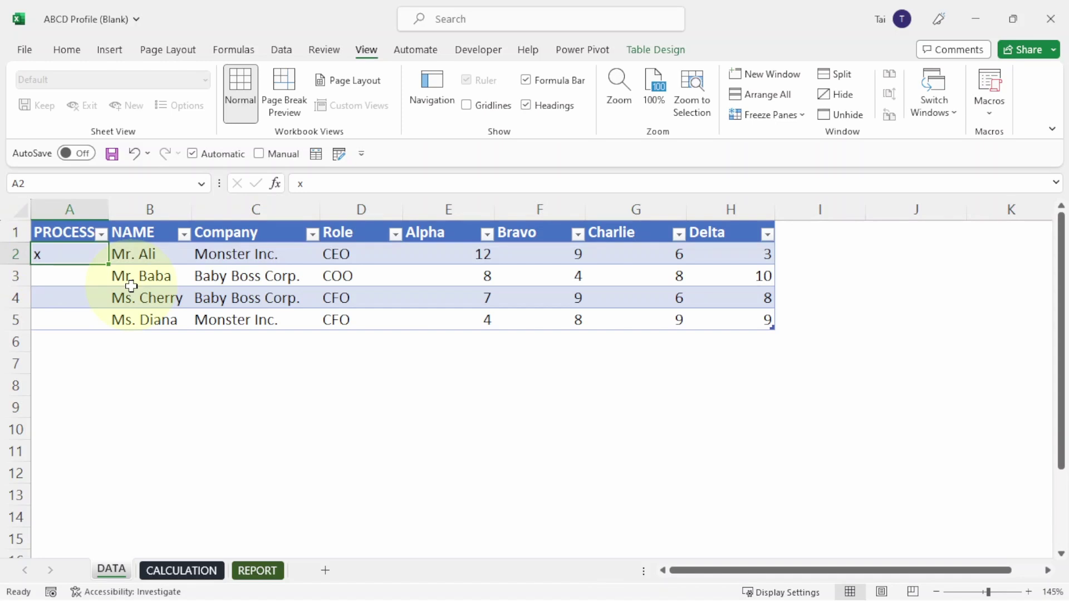
click(65, 211)
key(alt+F11)
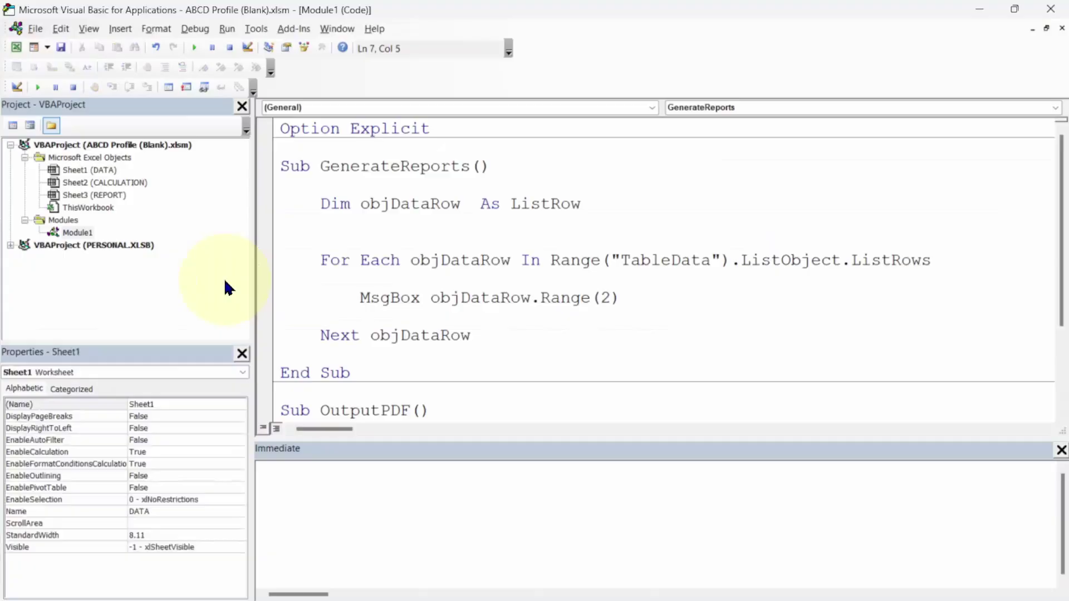
Add the condition If objDataRow.Range(1) > "" Then above the MsgBox line inside the For Each loop
click(654, 305)
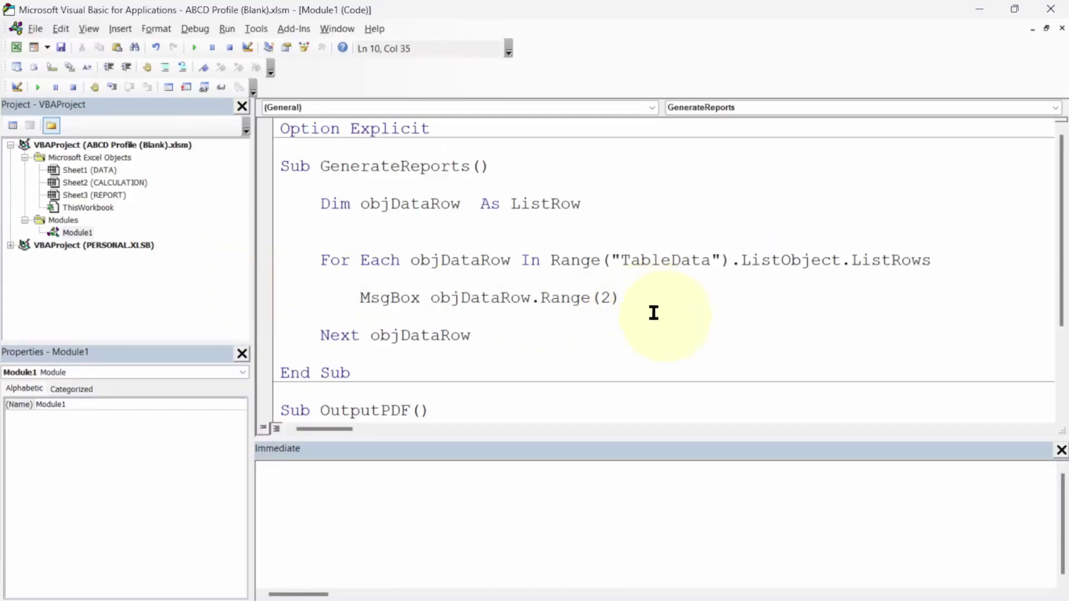
key(Up)
key(Return)
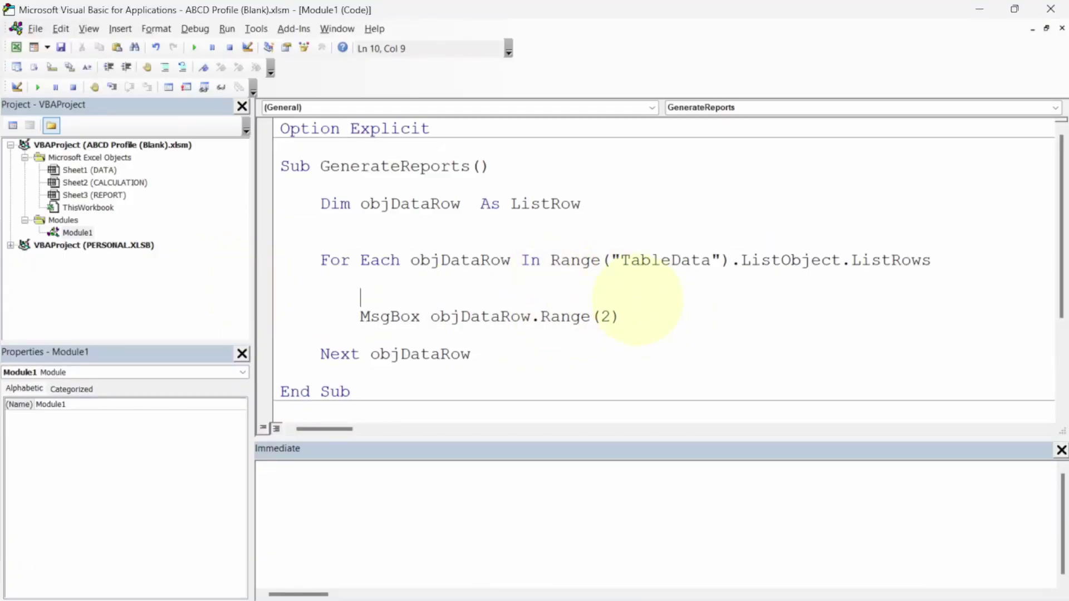
text(if objdatarow.ra)
key(Tab)
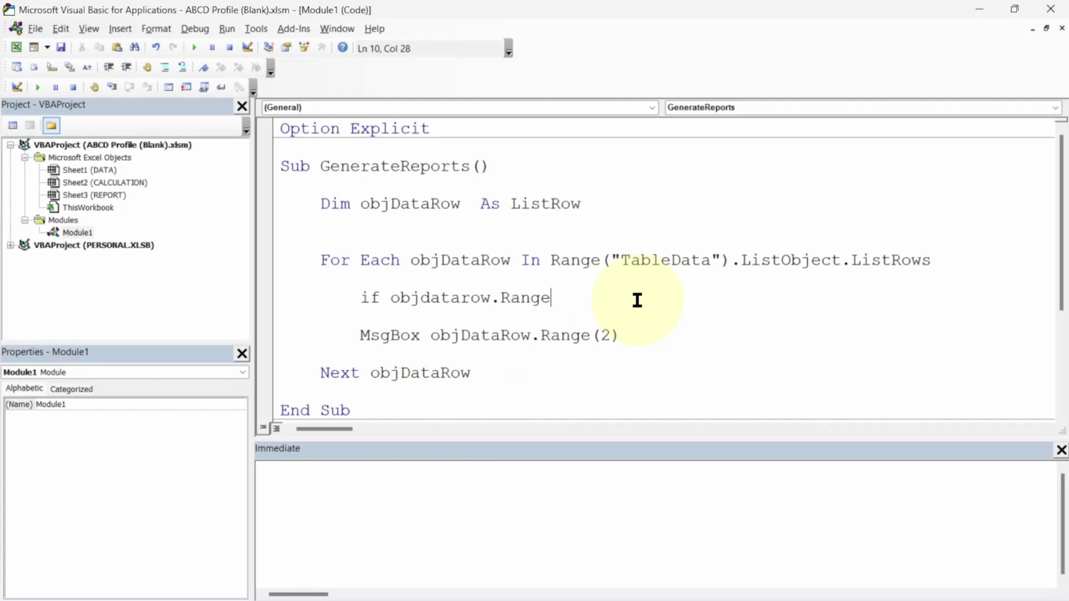
text(()
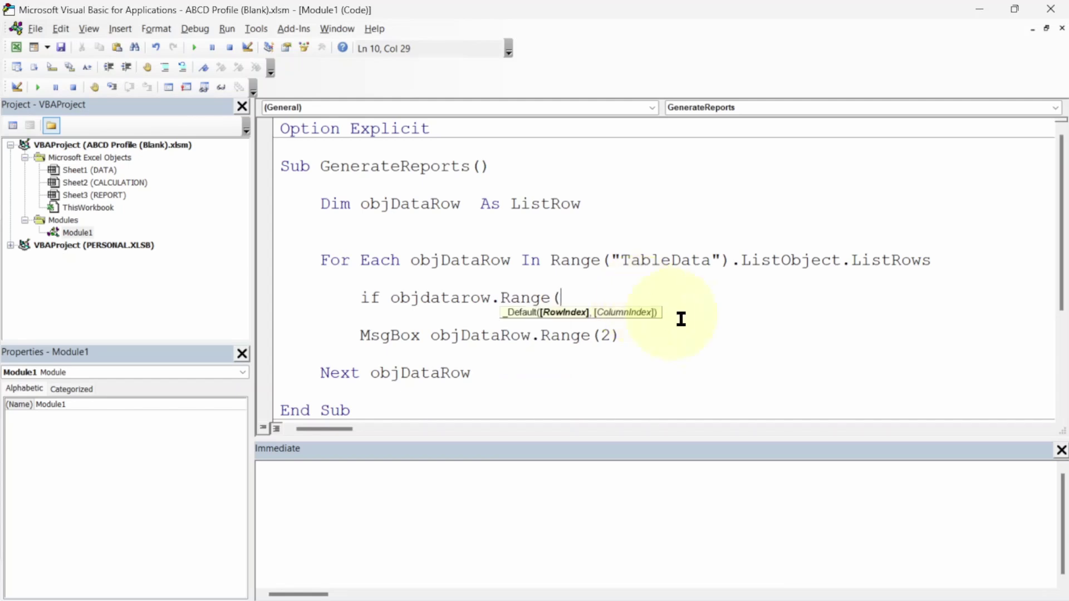
text(1))
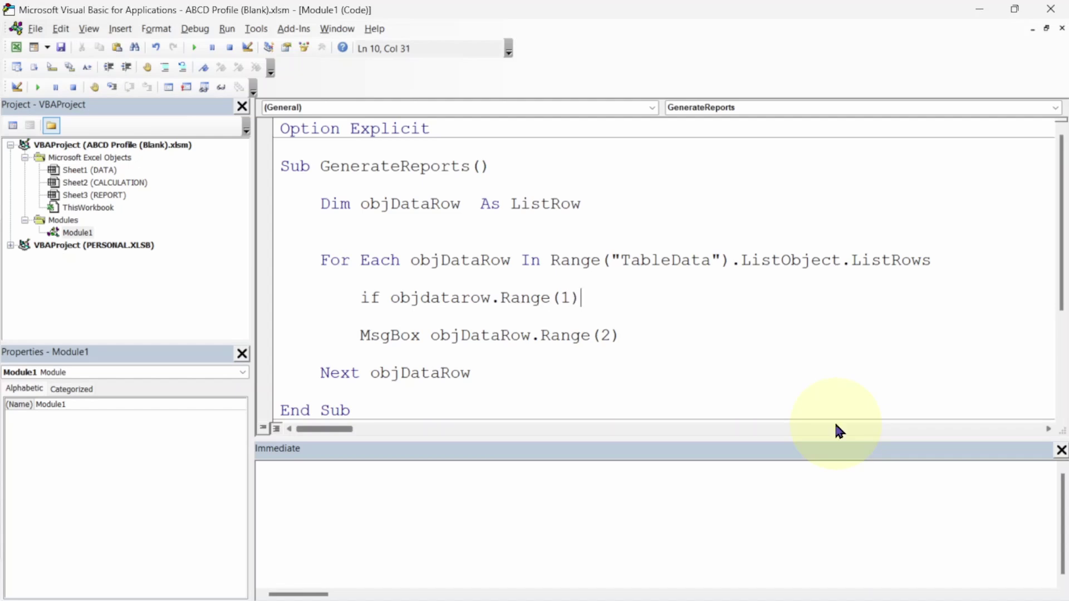
text(>"" then)
Close the If block with End If directly below the MsgBox statement
key(Down)
key(Down)
key(Down)
text(endif)
key(Return)
Indent the MsgBox statement inside the If block and delete the blank line above it
key(Up)
key(Up)
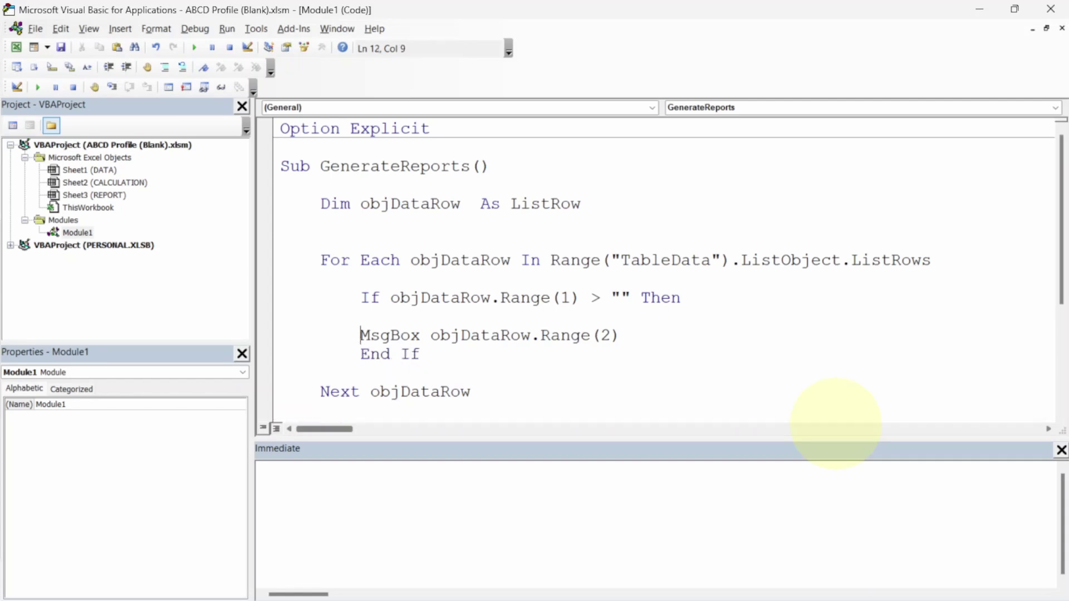
key(Tab)
key(Up)
key(Home)
key(shift+Down)
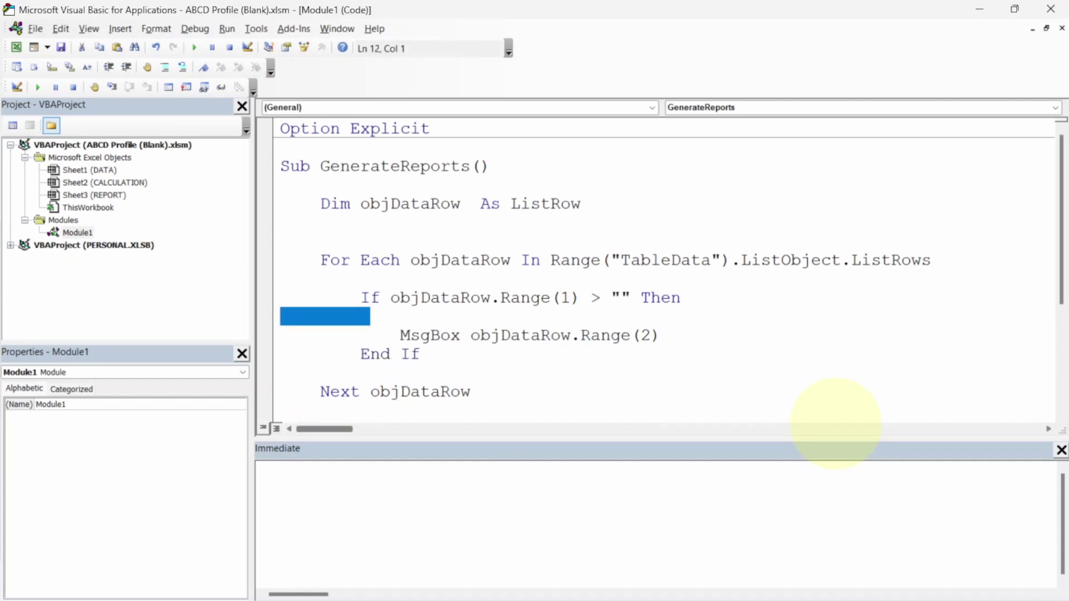
key(Delete)
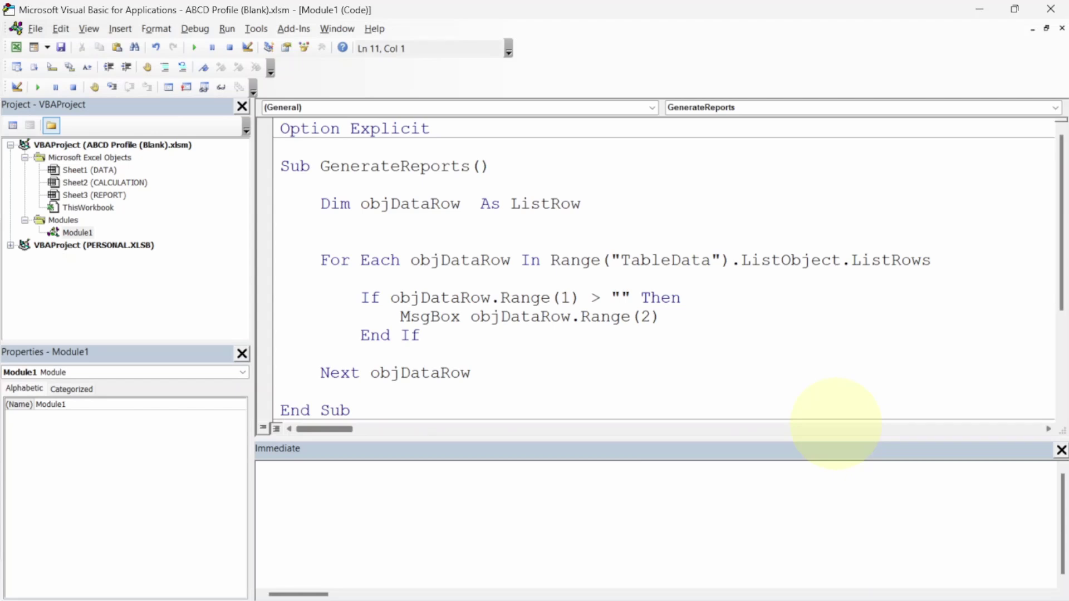
Run the GenerateReports macro from the DATA worksheet and dismiss its message box
click(569, 295)
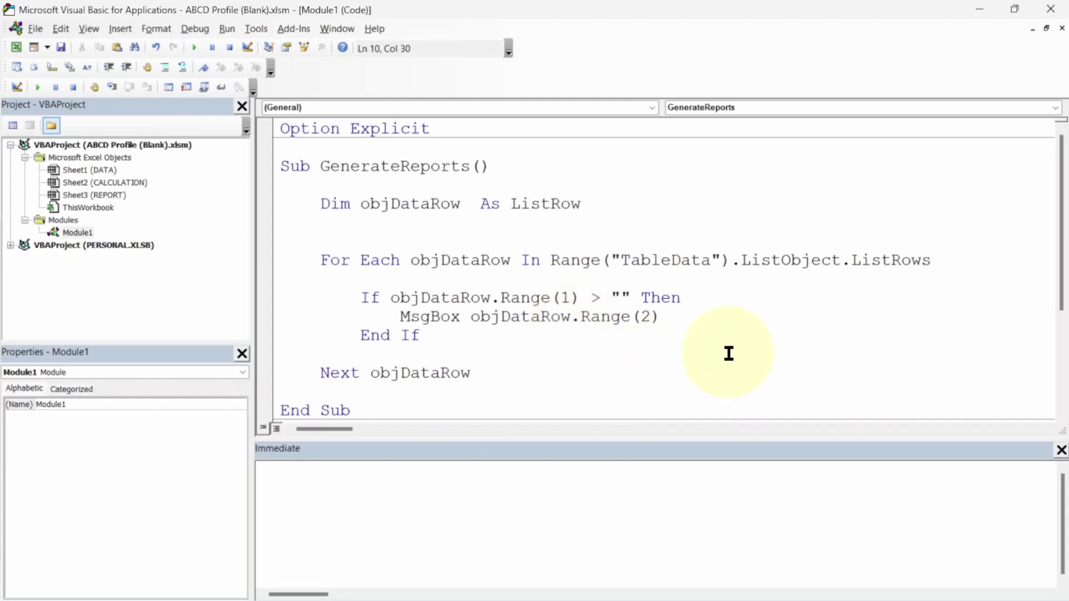
key(alt+F11)
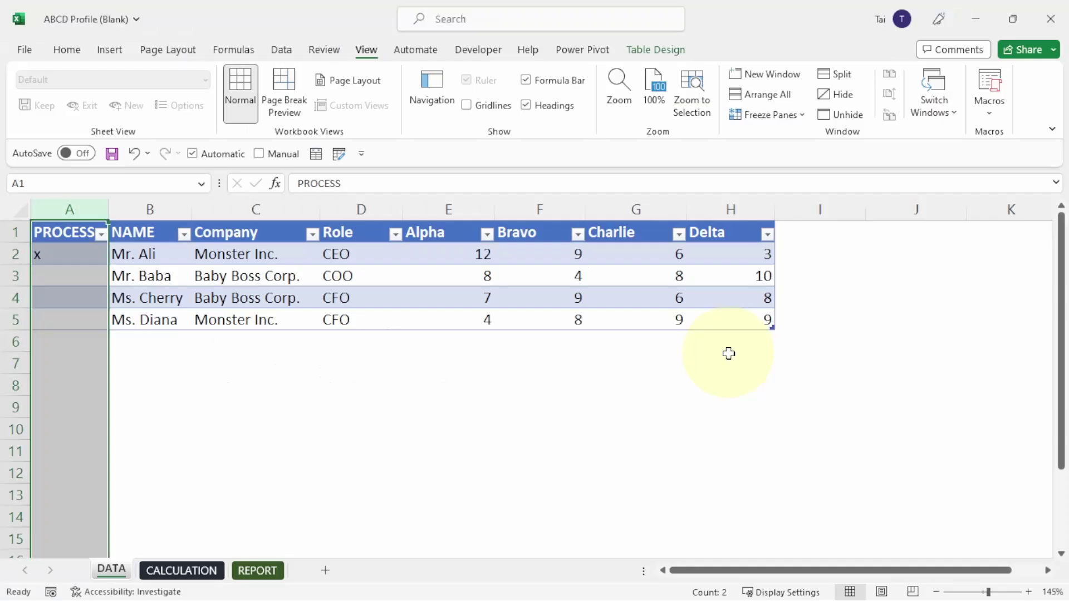
click(560, 286)
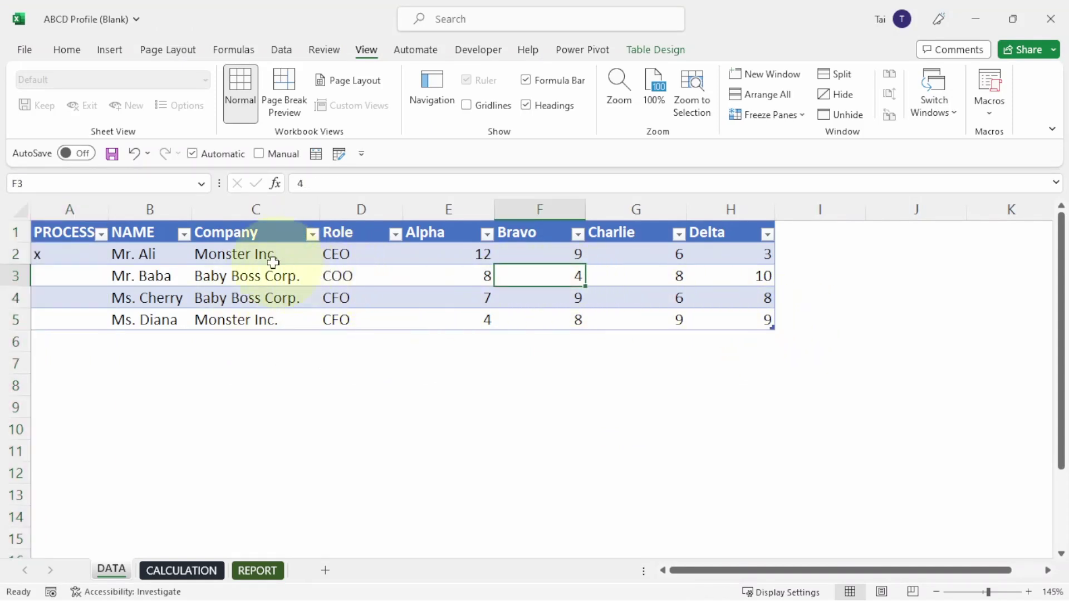
click(162, 256)
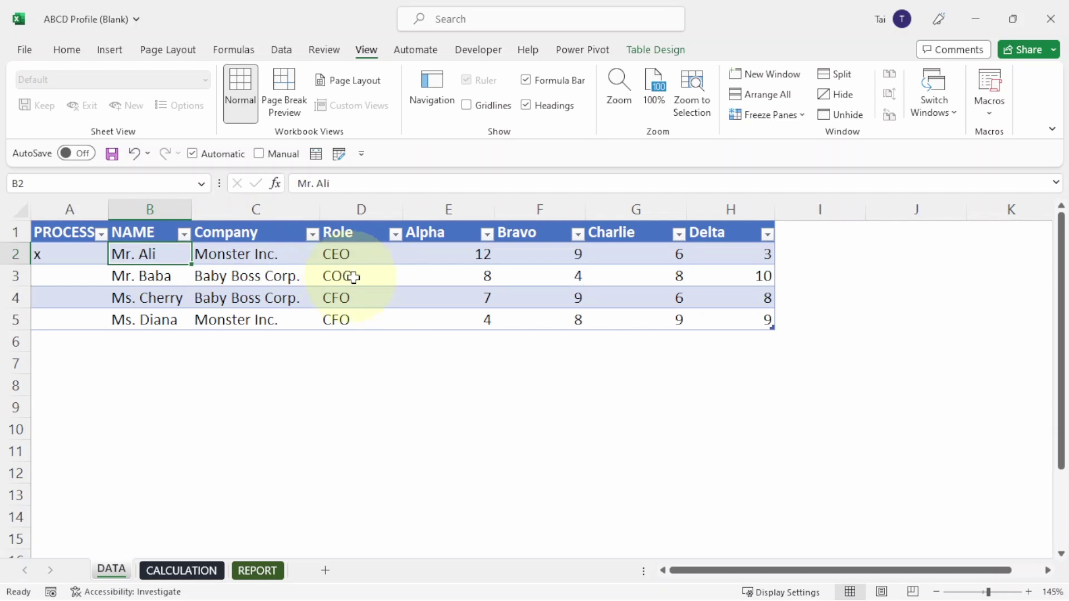
click(990, 89)
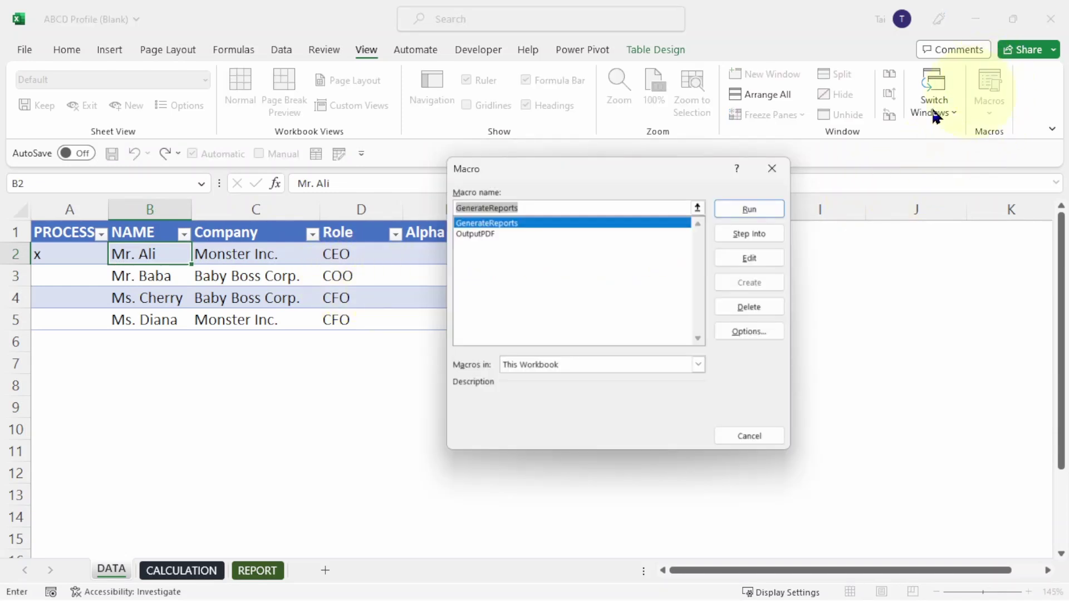
click(534, 223)
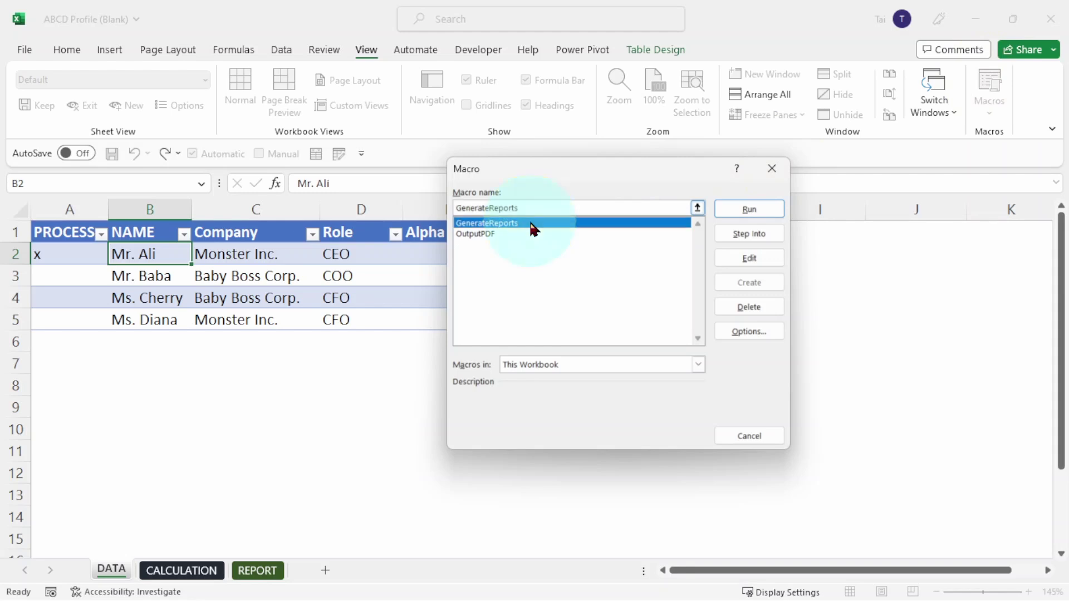
click(752, 209)
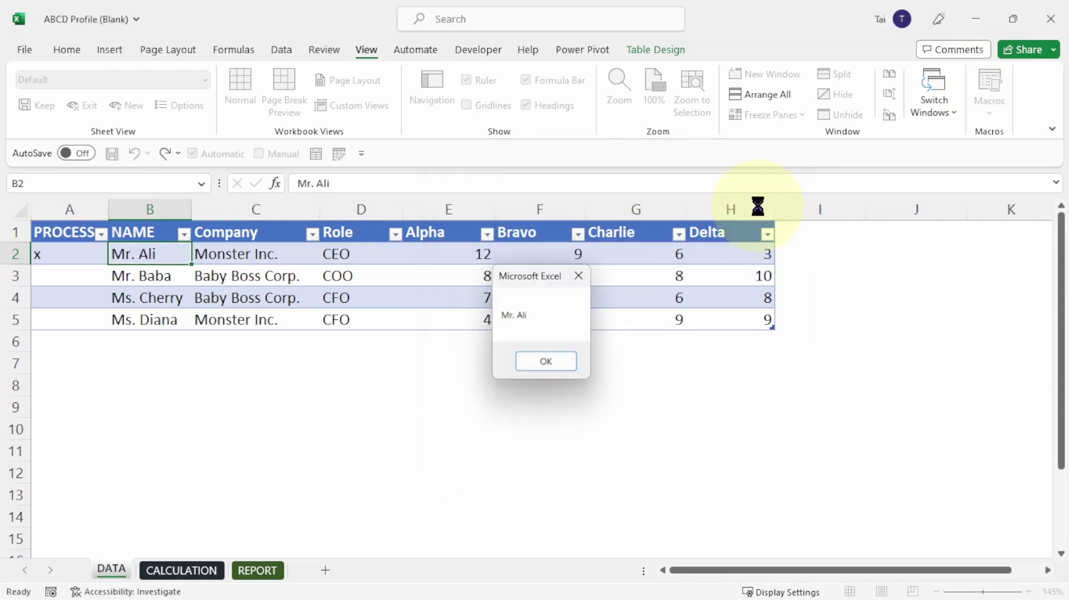
click(546, 361)
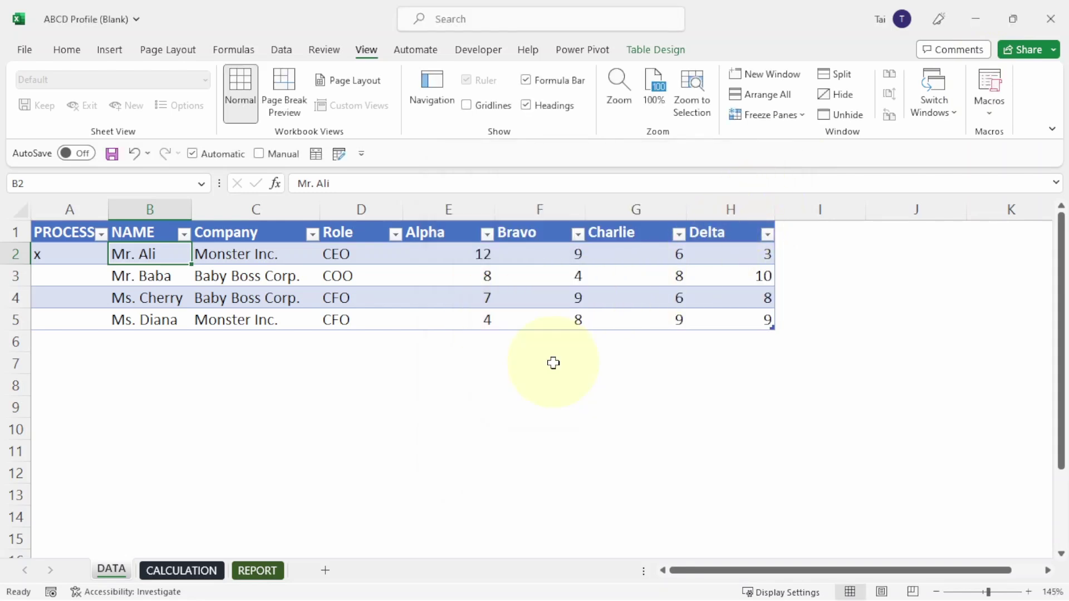
Flag the last table record for processing by entering x in cell A5 of the PROCESS column
click(71, 316)
text(x)
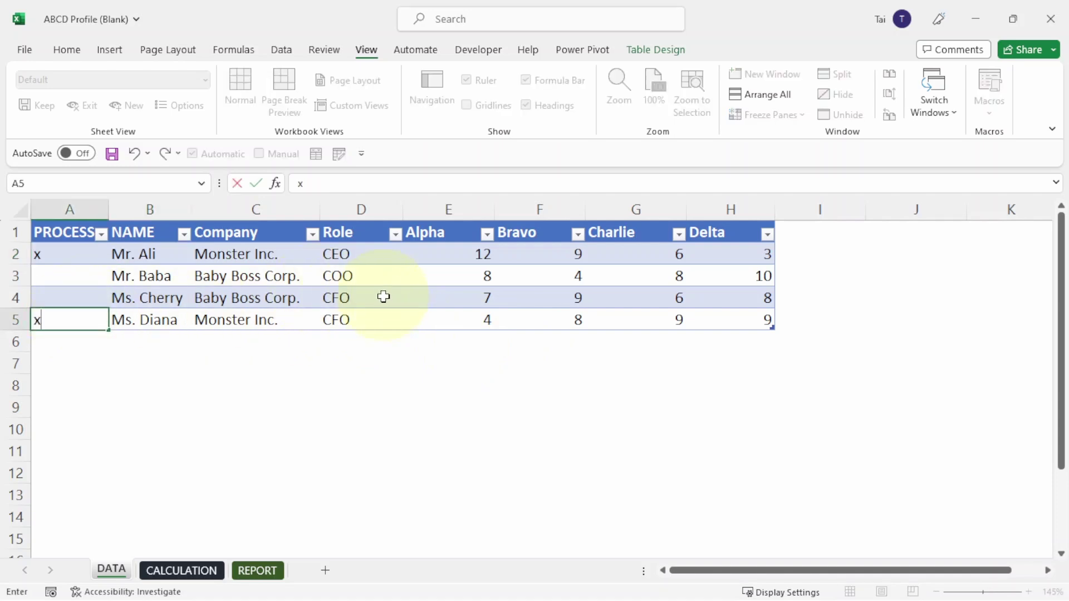
click(378, 283)
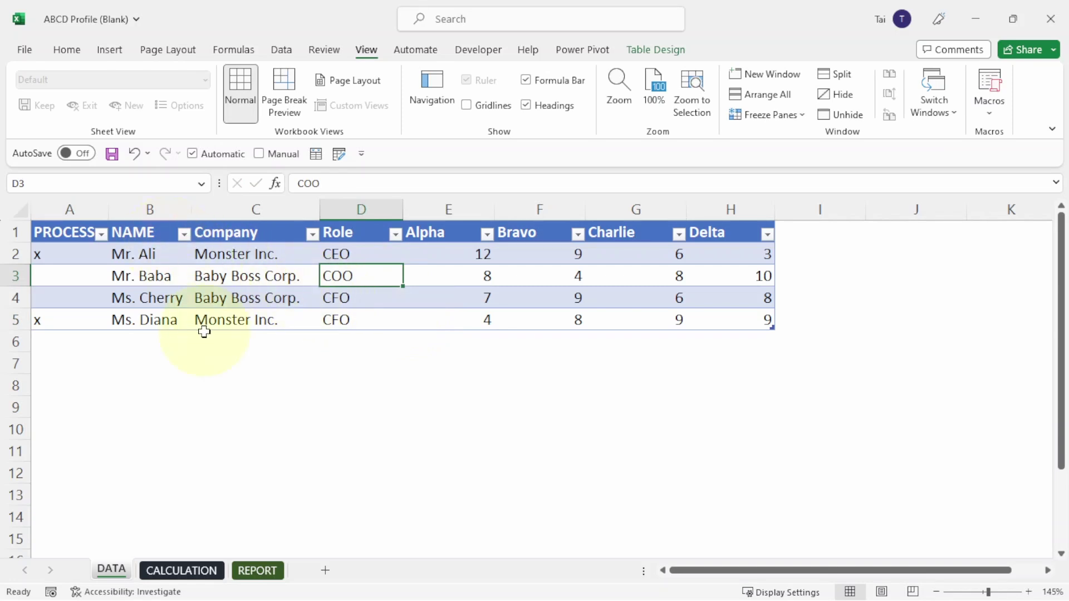
Run the GenerateReports macro again with two rows flagged and dismiss each message box
click(995, 85)
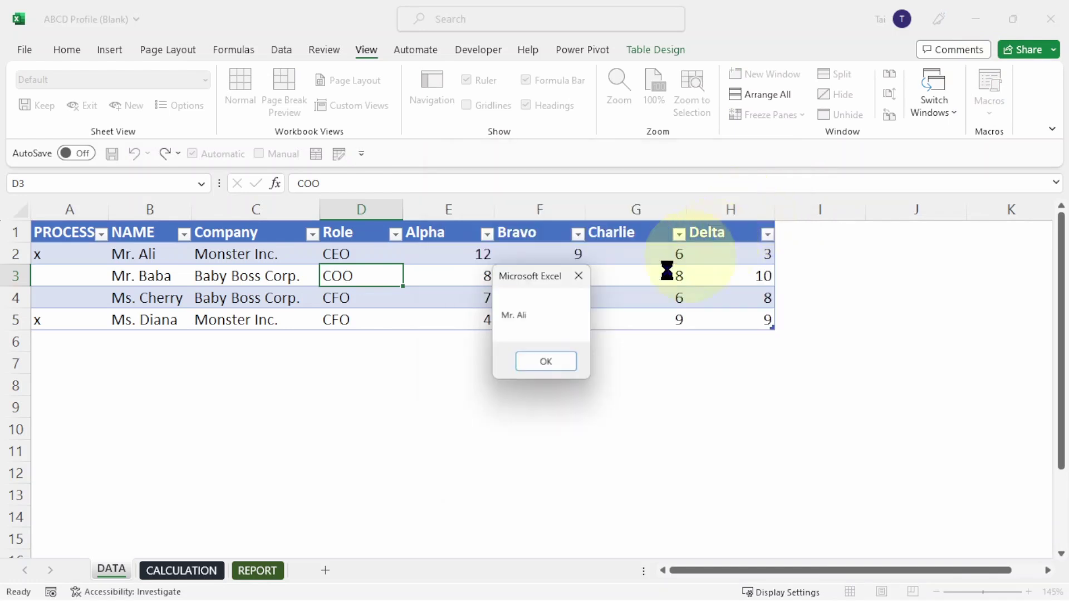
click(553, 364)
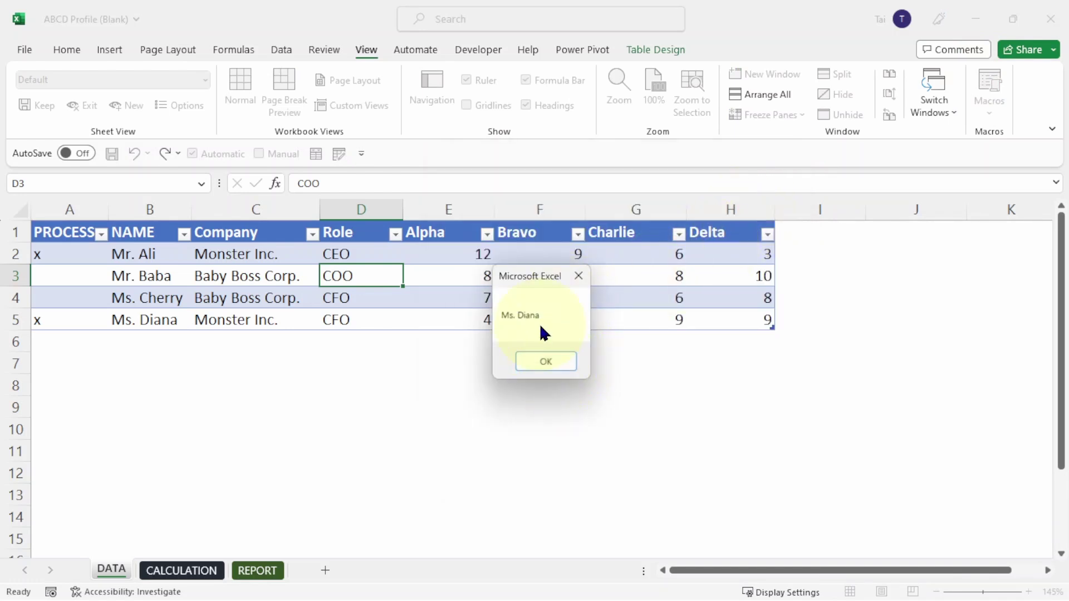
click(560, 365)
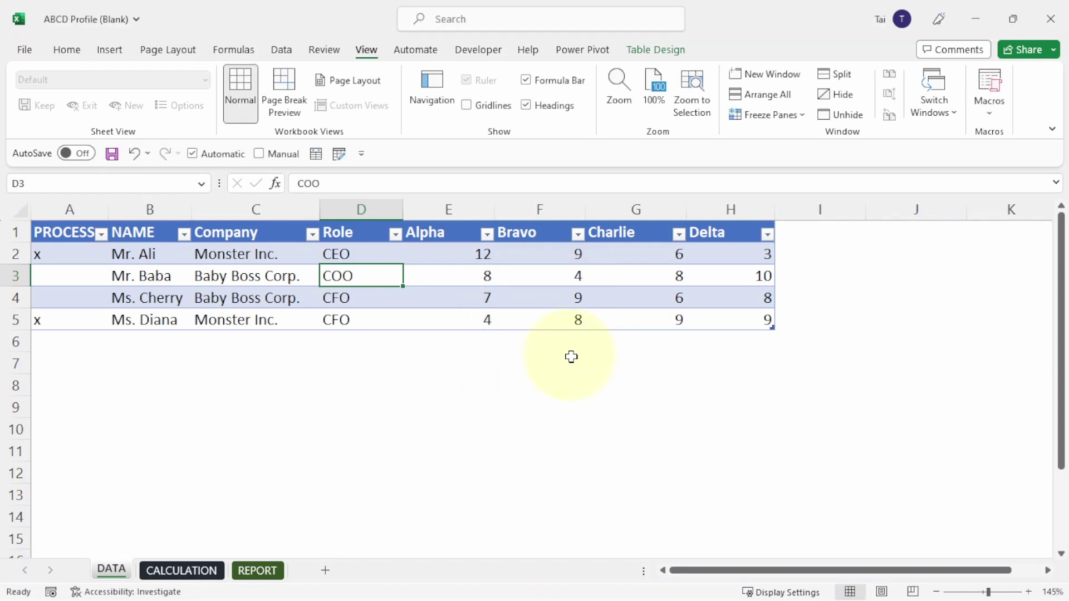
Check the names of the flagged records on the DATA sheet and select the Row No cell B1 on the CALCULATION sheet
key(alt+F11)
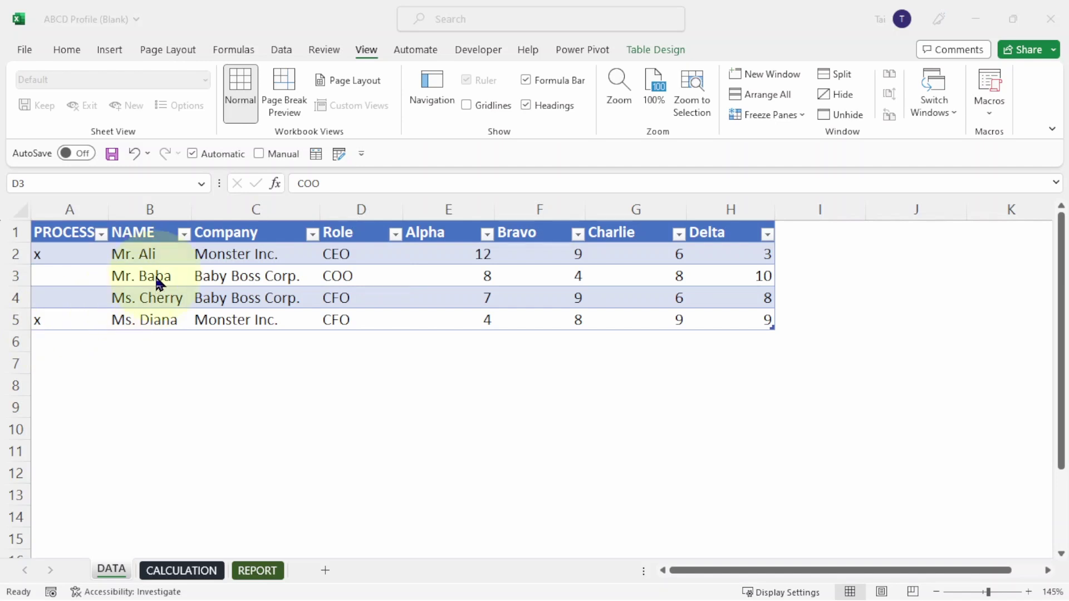
click(144, 261)
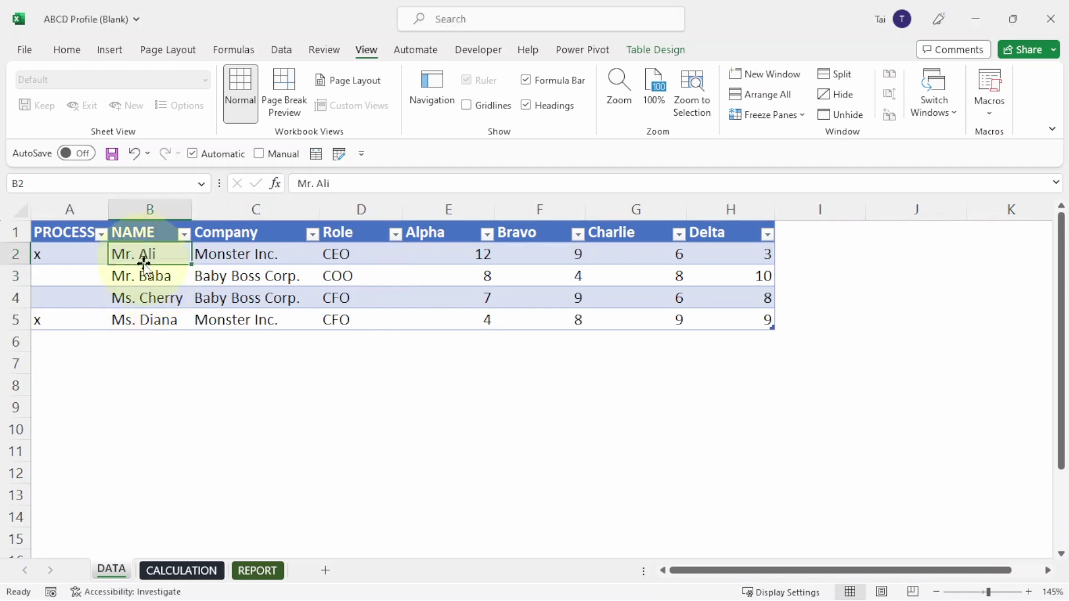
click(143, 319)
click(182, 570)
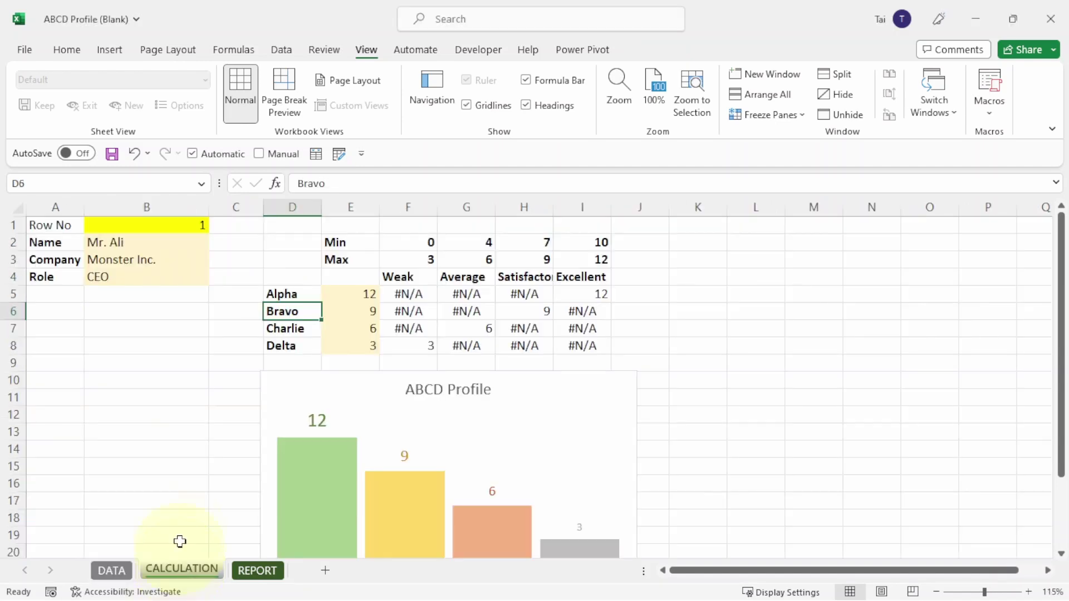
click(143, 226)
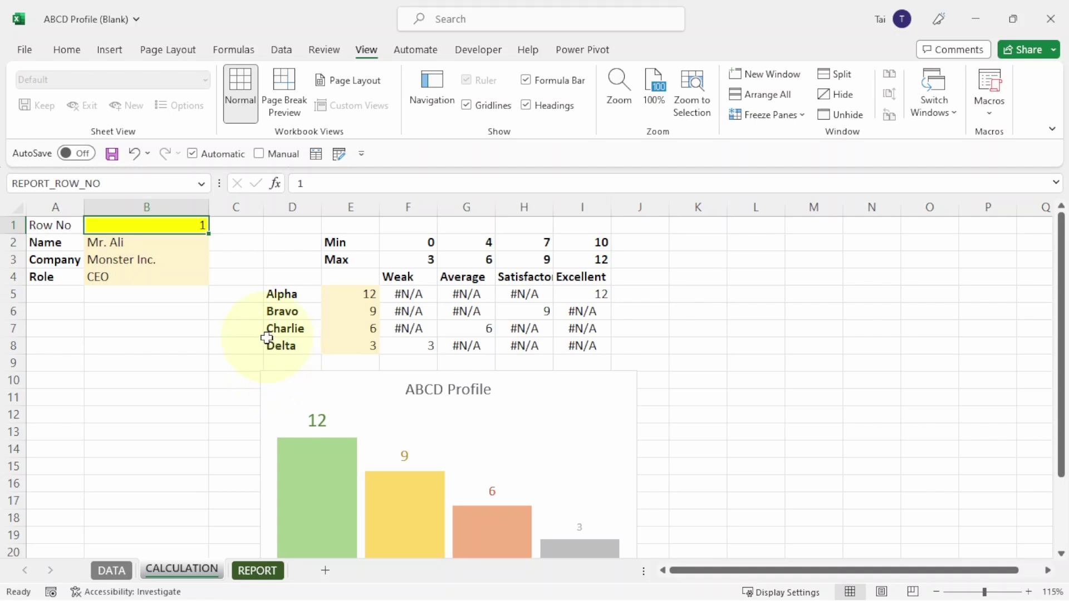
Review the macro's MsgBox line and check the defined name of the Row No cell on the CALCULATION sheet
key(alt+F11)
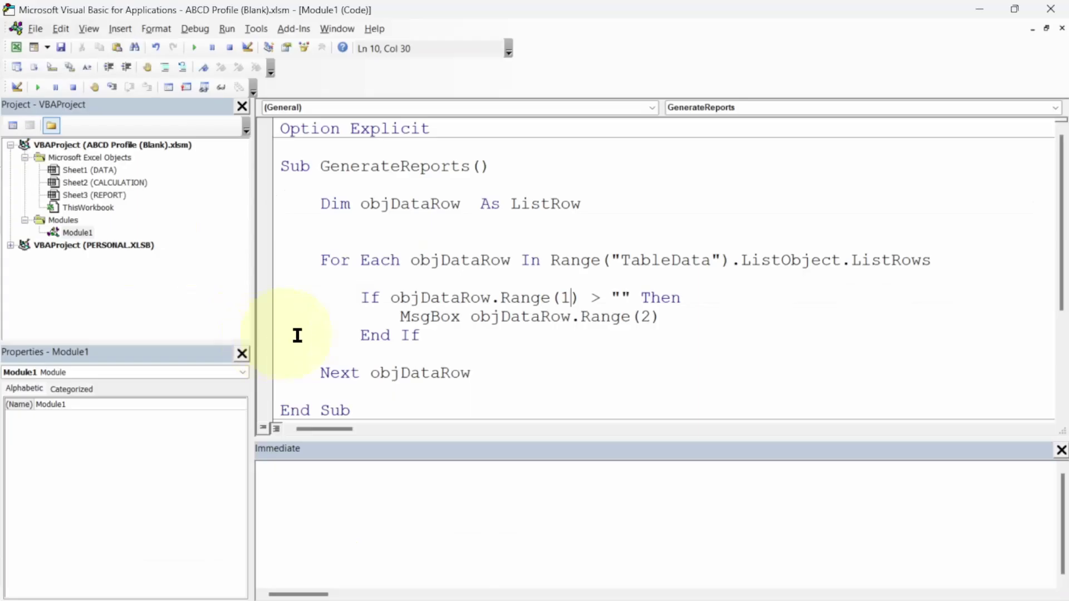
click(546, 348)
click(399, 318)
key(F5)
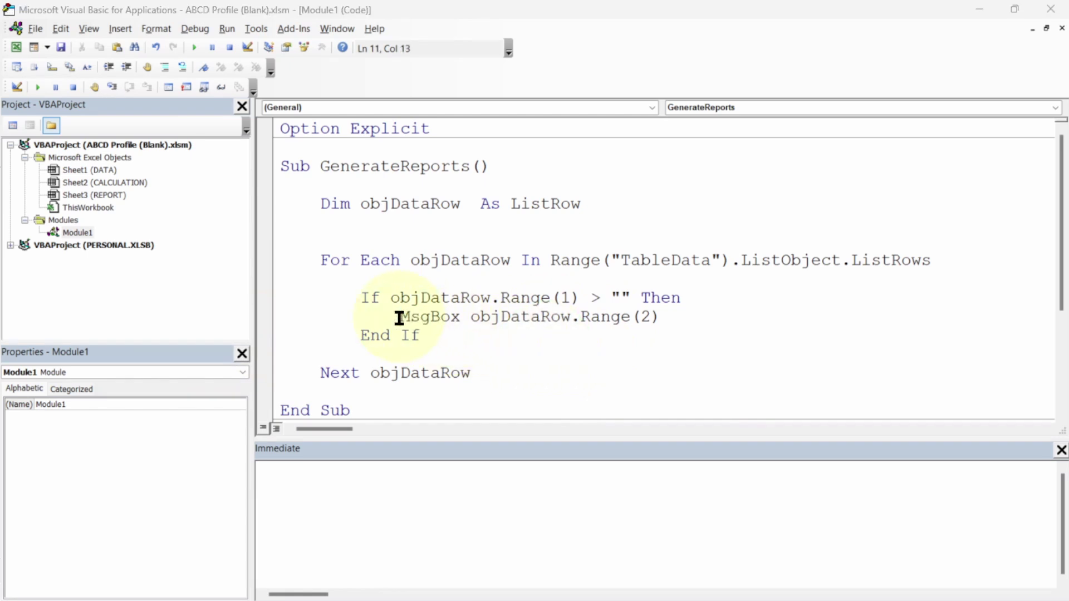
key(alt+F11)
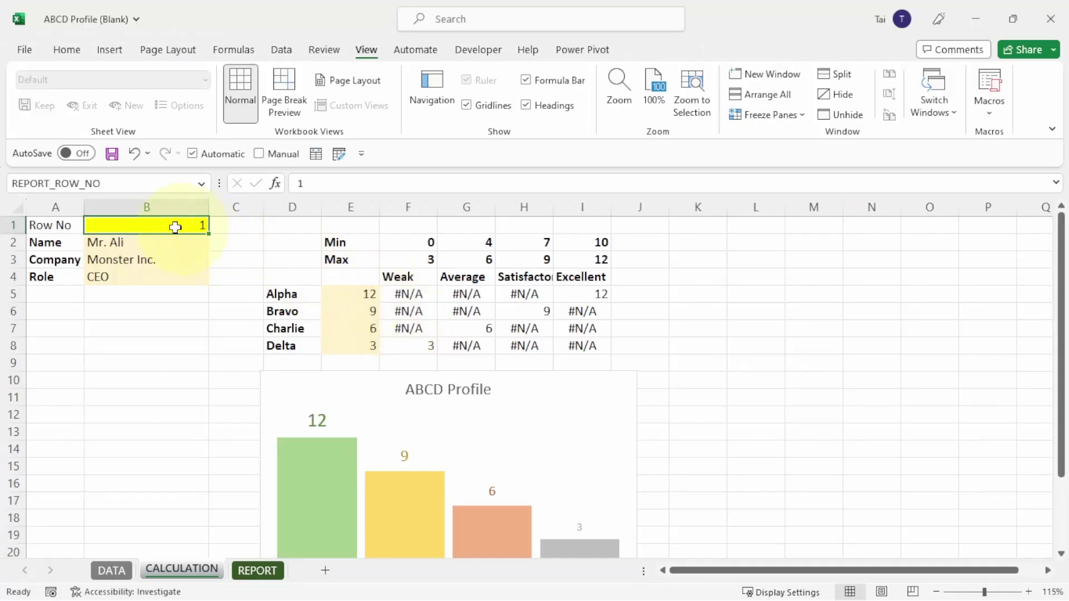
click(134, 178)
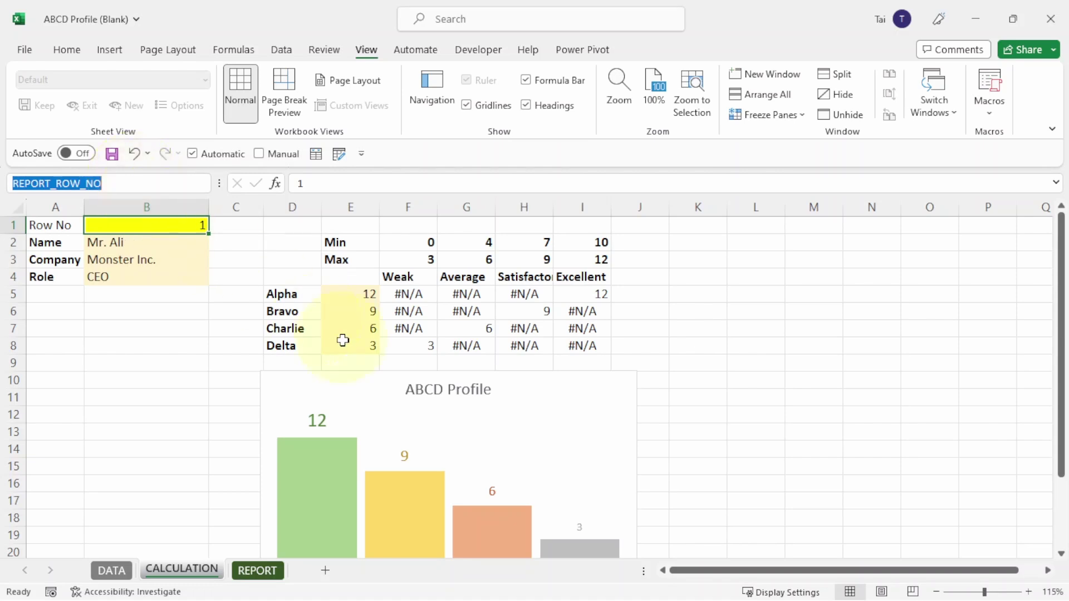
key(Escape)
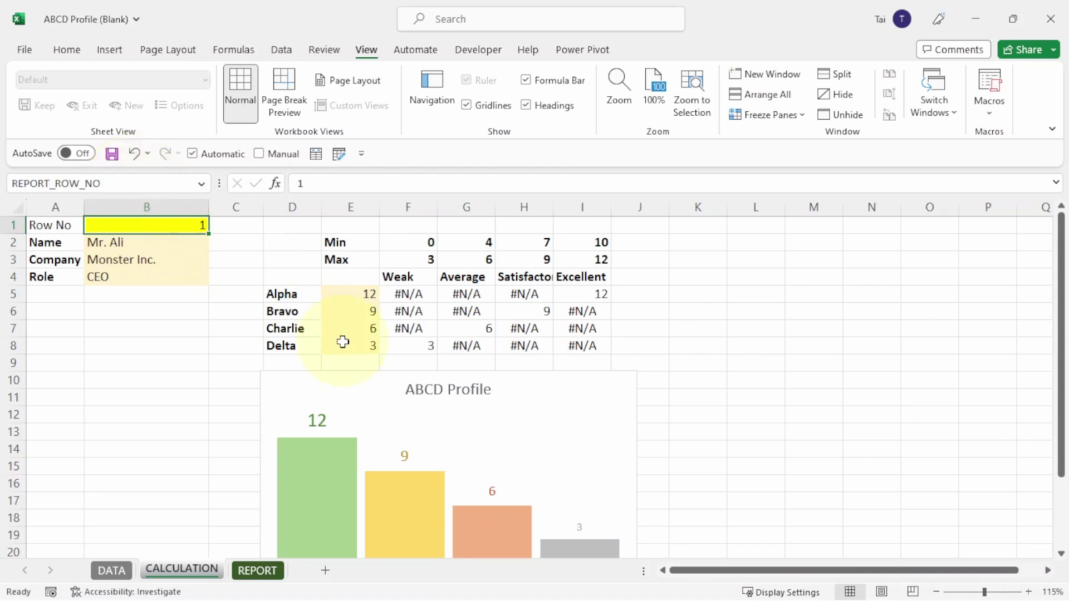
Comment out the MsgBox line in the GenerateReports macro and add a blank line below it inside the If block
key(alt+F11)
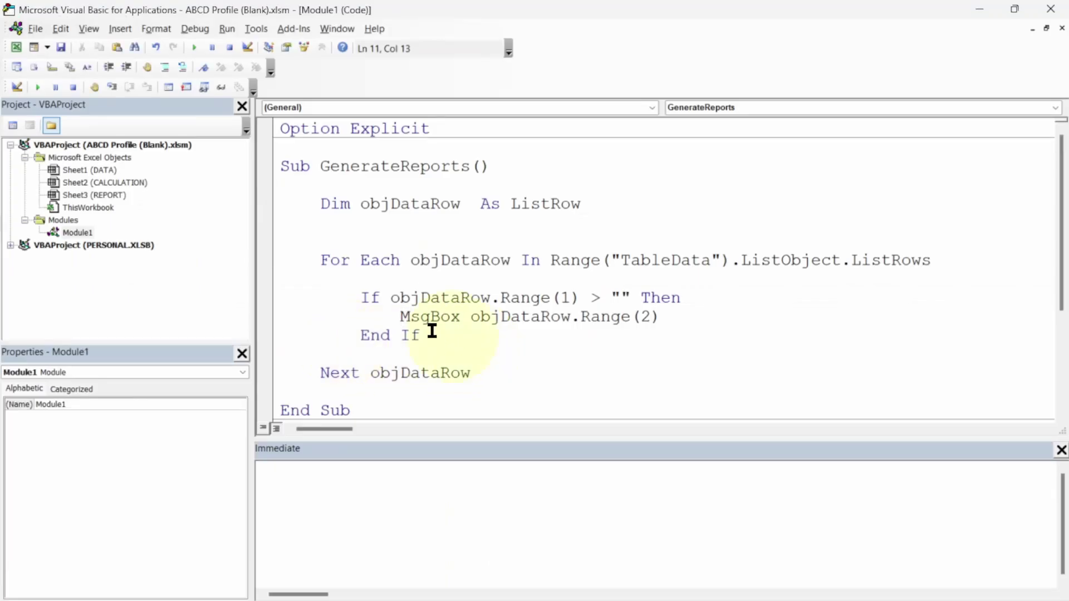
click(398, 316)
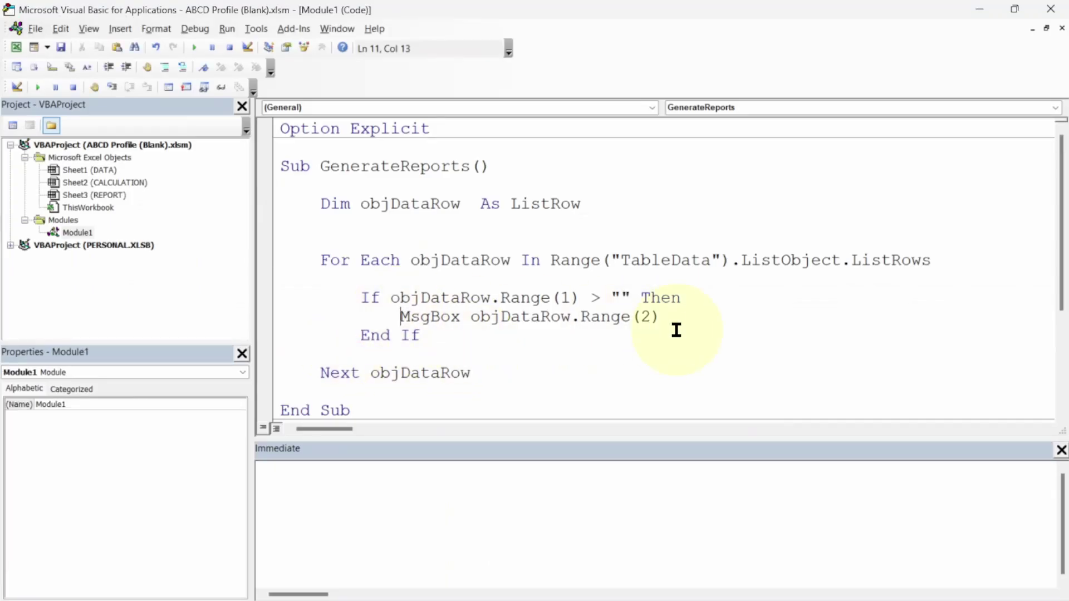
text(')
key(Left)
key(shift+Right)
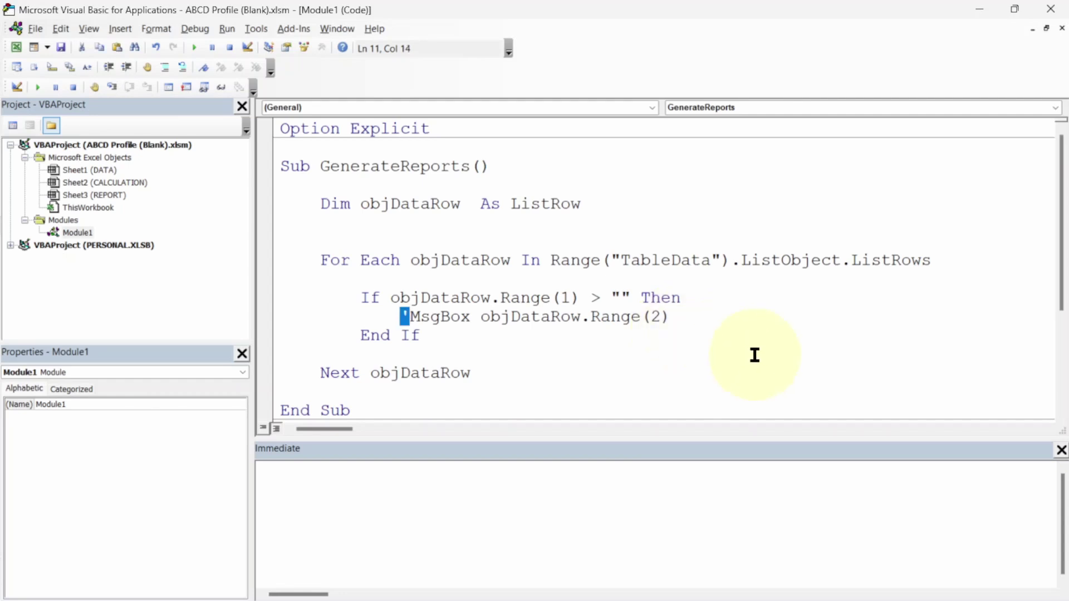
key(End)
key(Return)
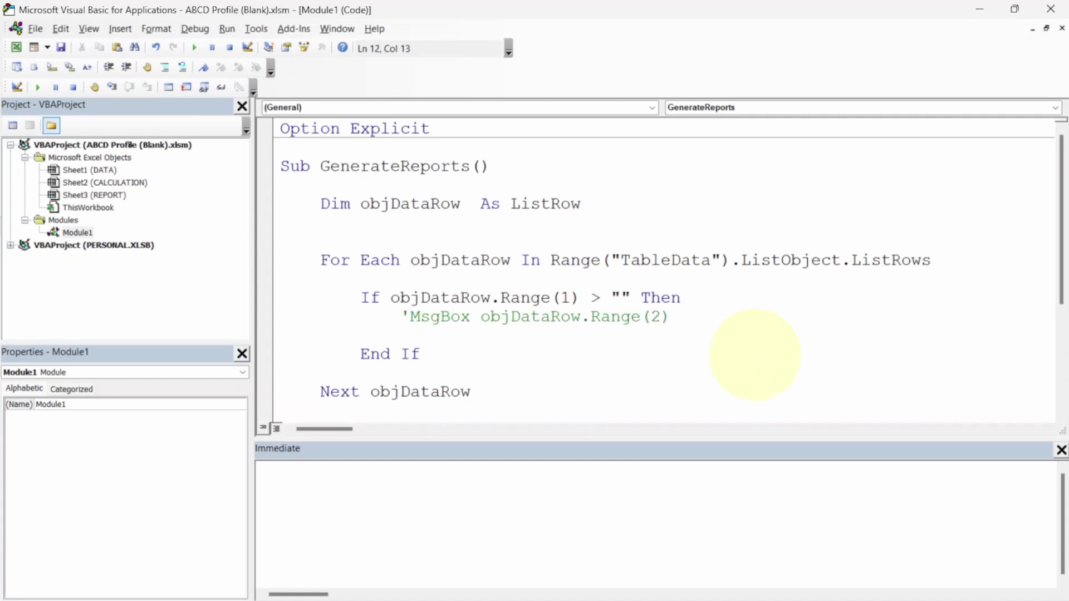
Add the statement Range("REPORT_ROW_NO") = objDataRow.Range.Row - 1 below the commented-out MsgBox line
text(range()
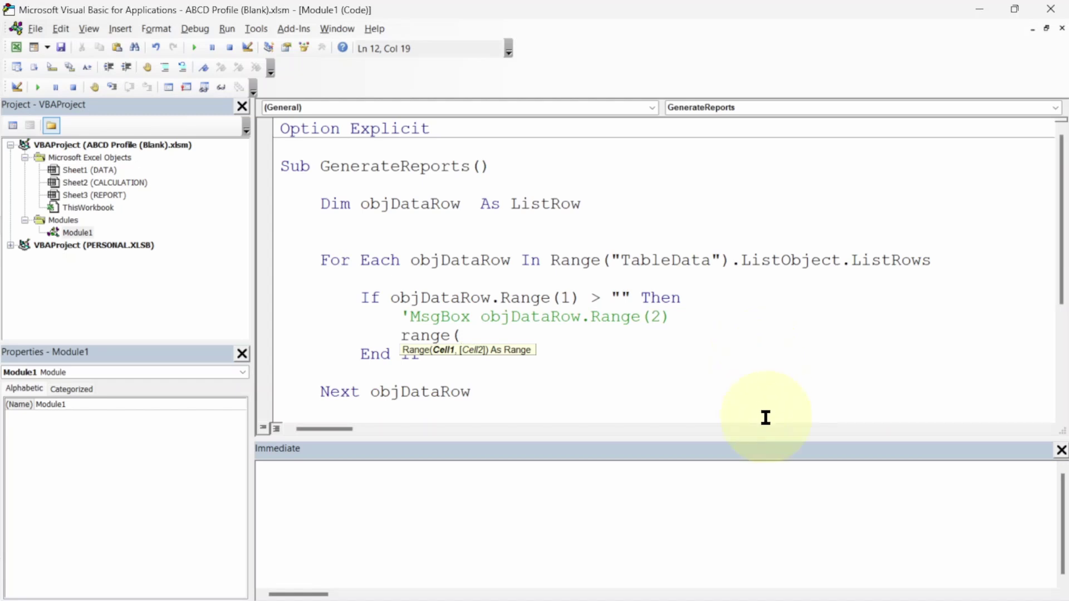
text("REPORT_ROW_NO)
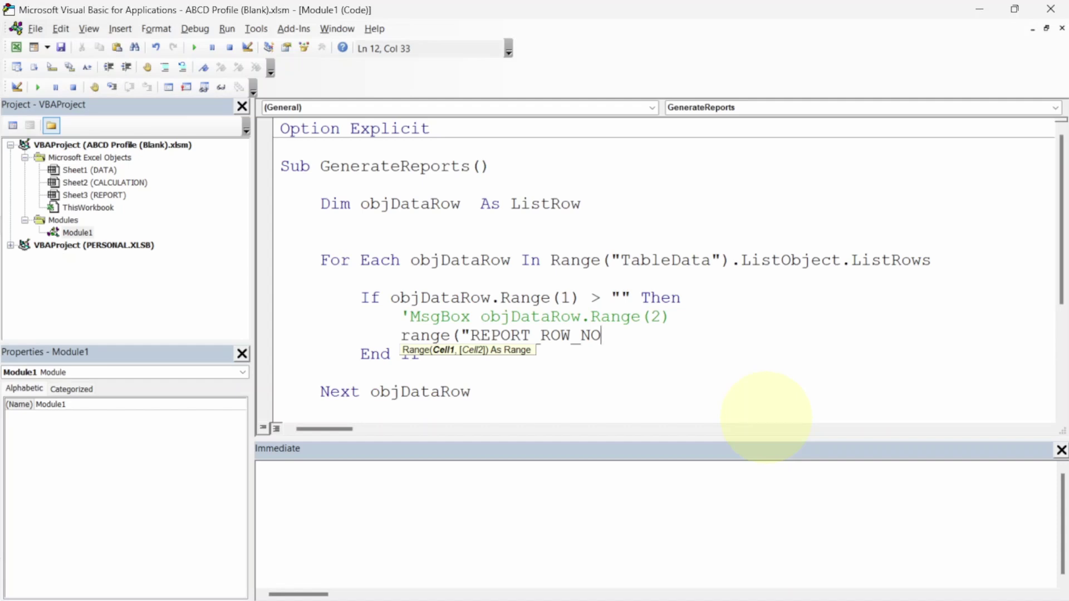
text(")=)
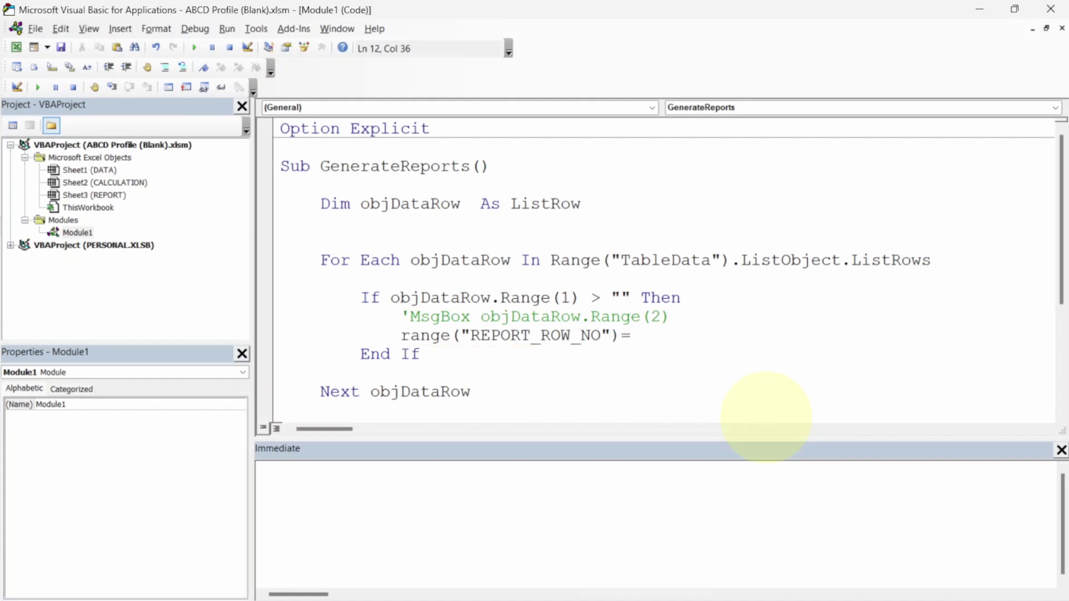
text(objdatarow.range)
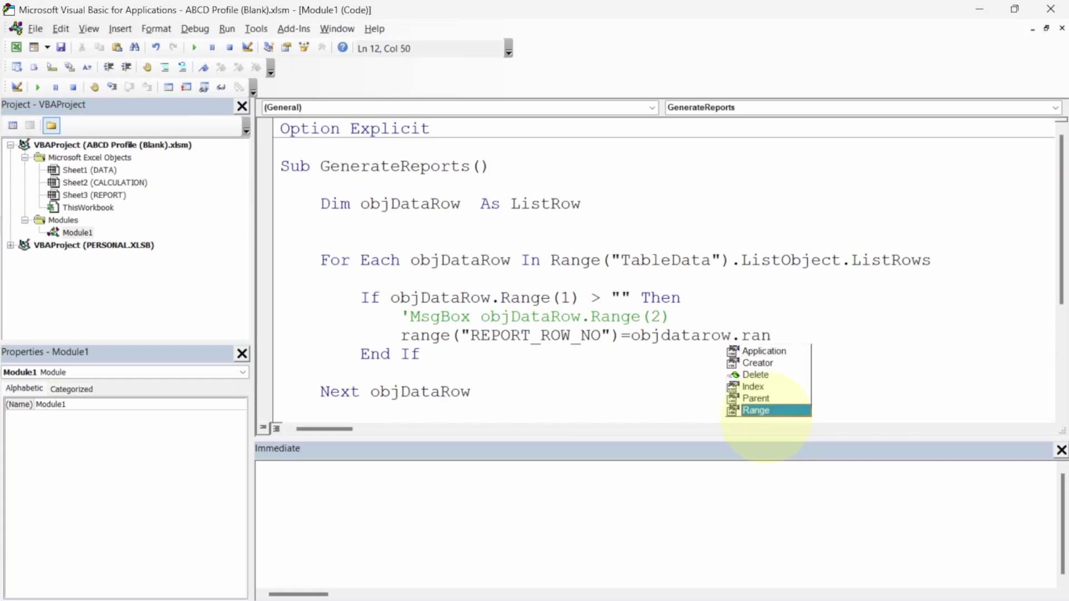
key(Tab)
text(.row)
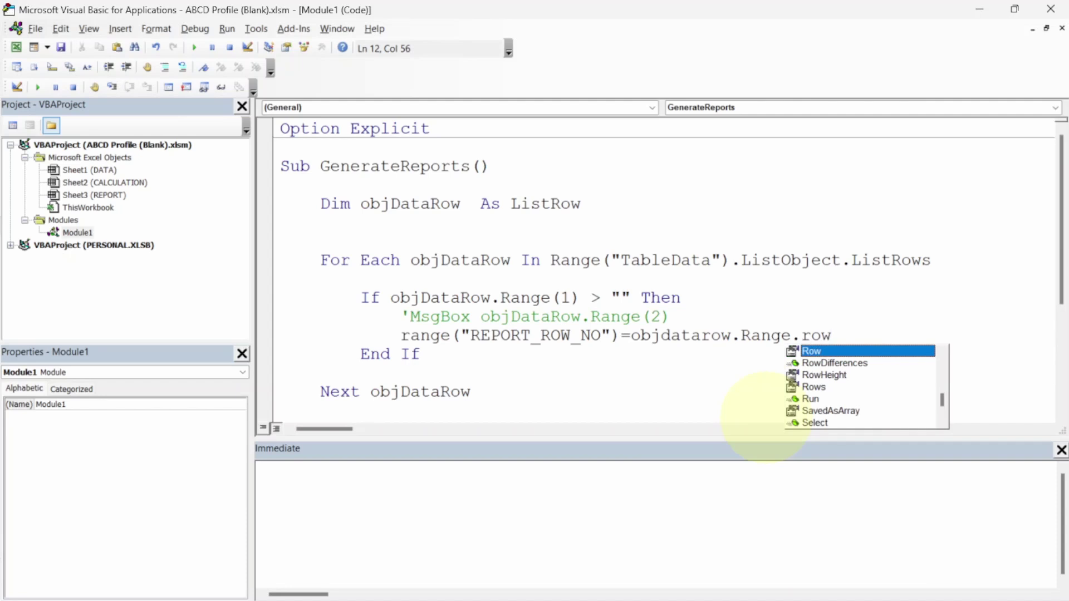
key(Tab)
text(-1)
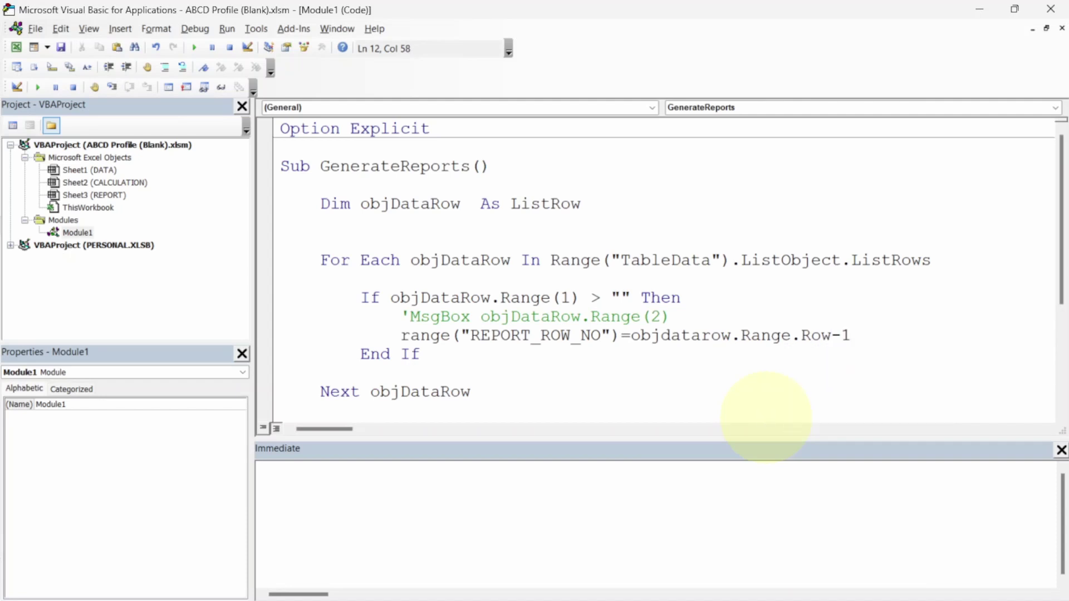
key(Down)
key(Up)
key(End)
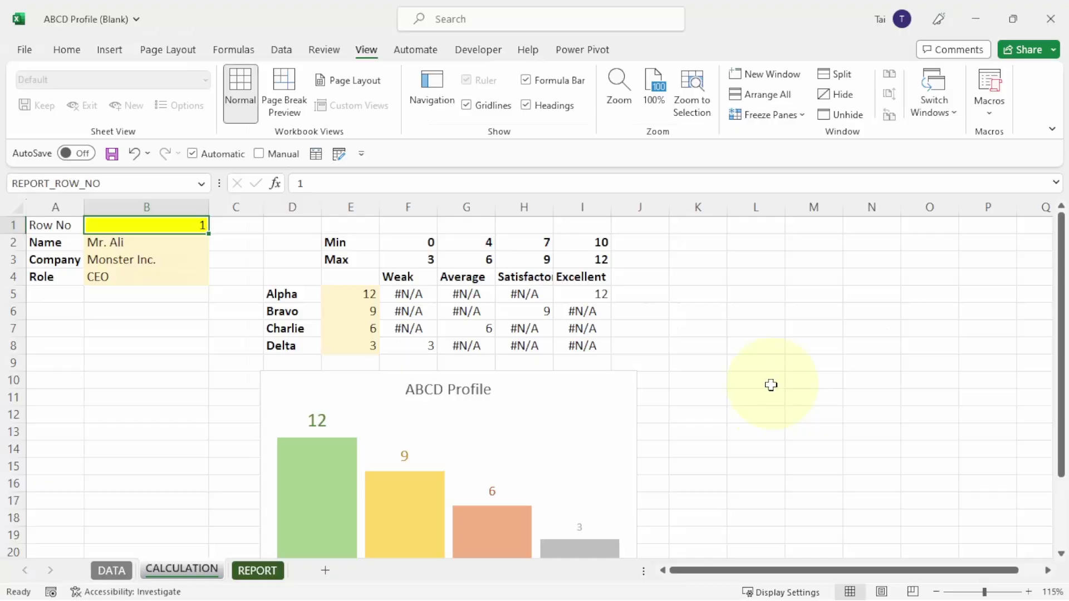
Return to the DATA worksheet in Excel and select row 2 to examine its sheet row number against its table position
key(alt+F11)
click(110, 571)
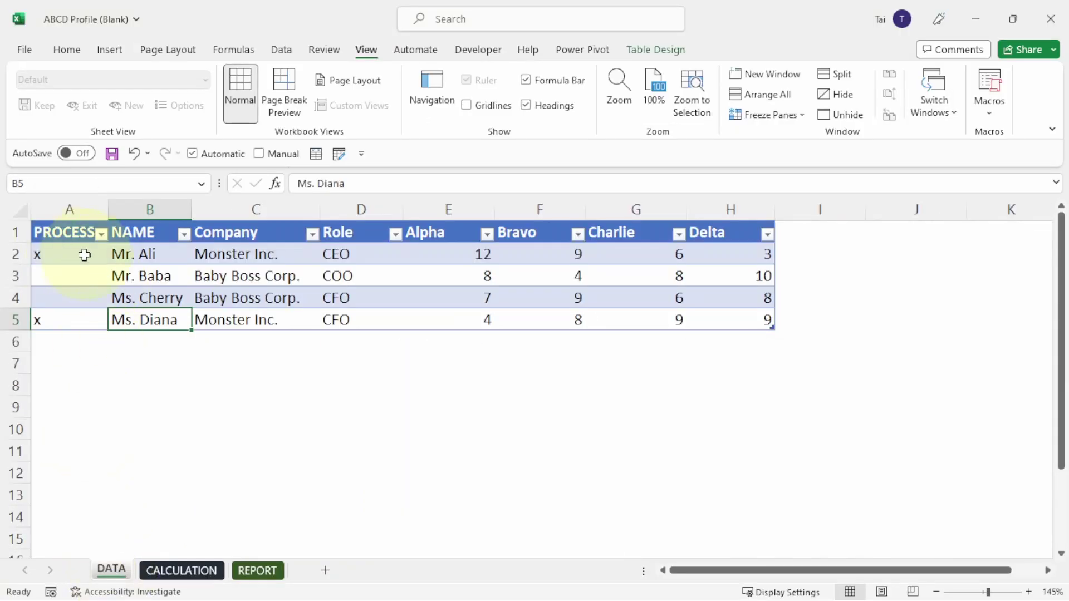
click(11, 252)
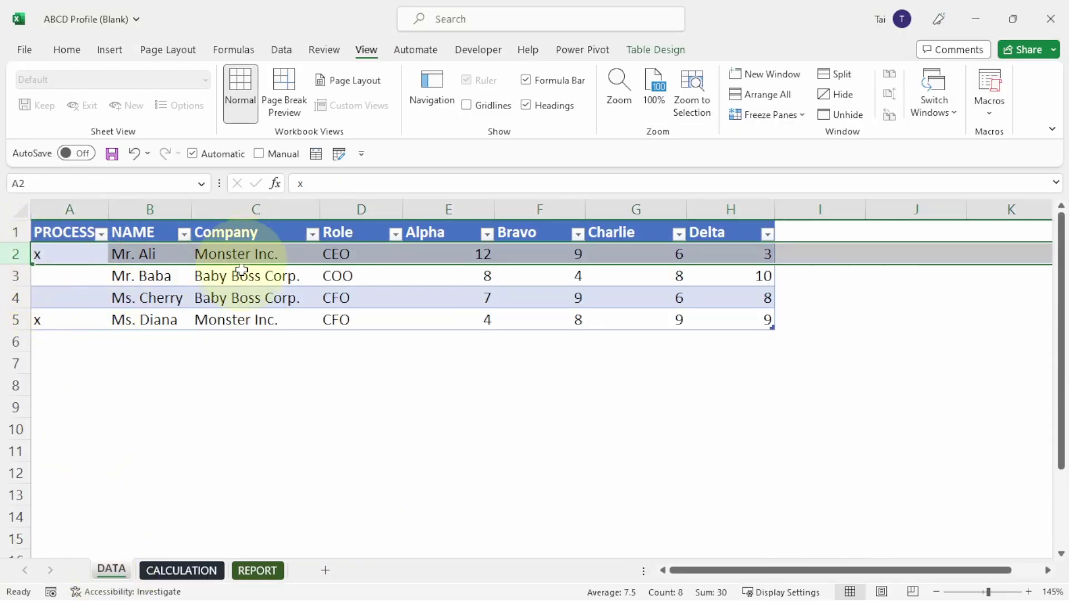
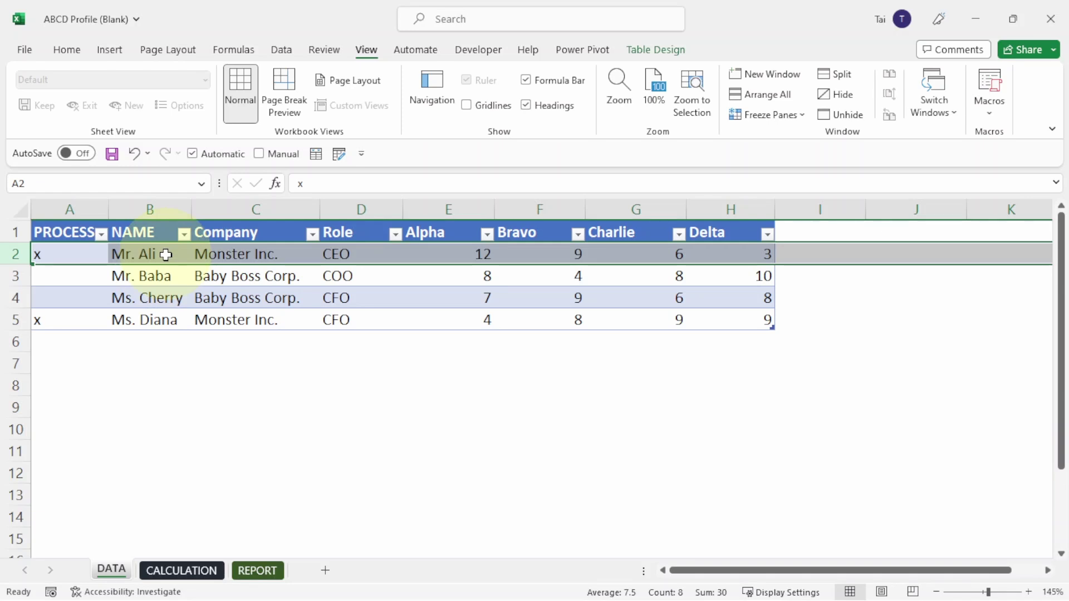
Return to the GenerateReports code and add the statement Application.Calculate below the REPORT_ROW_NO assignment, followed by a new line
click(13, 230)
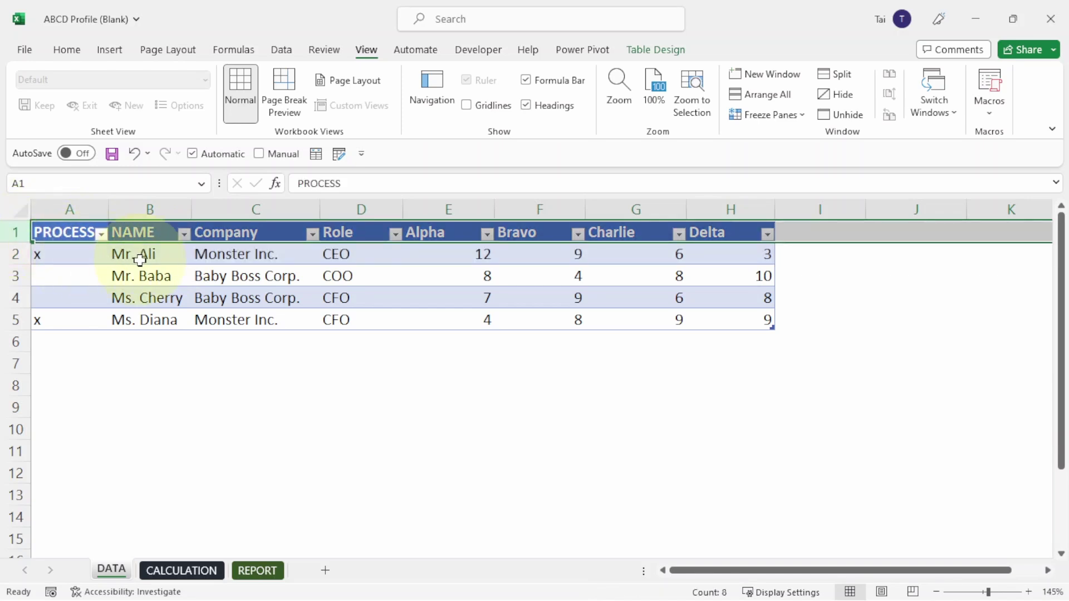
key(alt+F11)
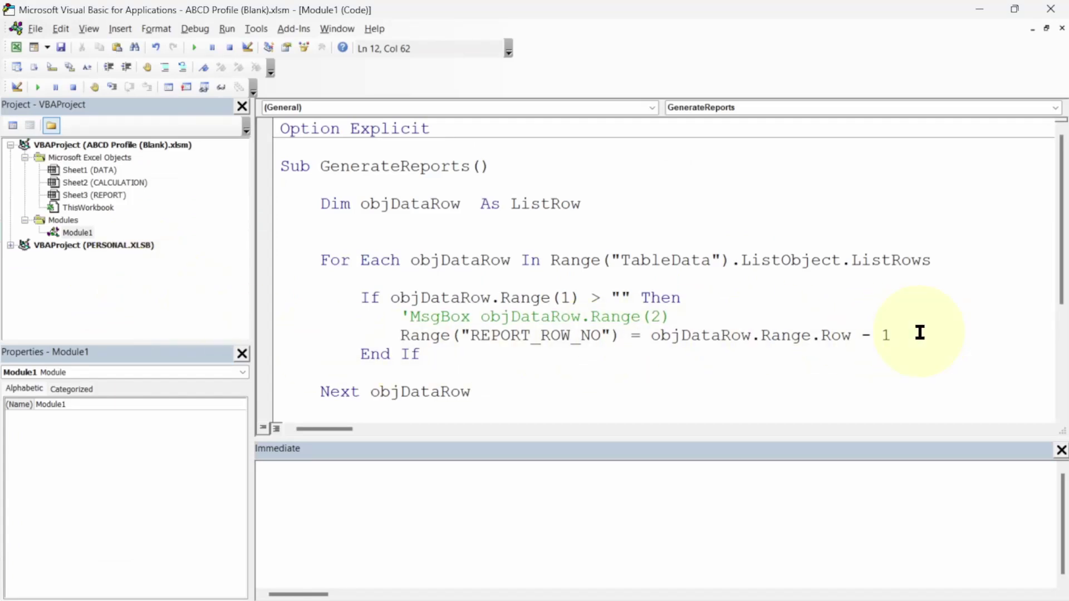
key(Return)
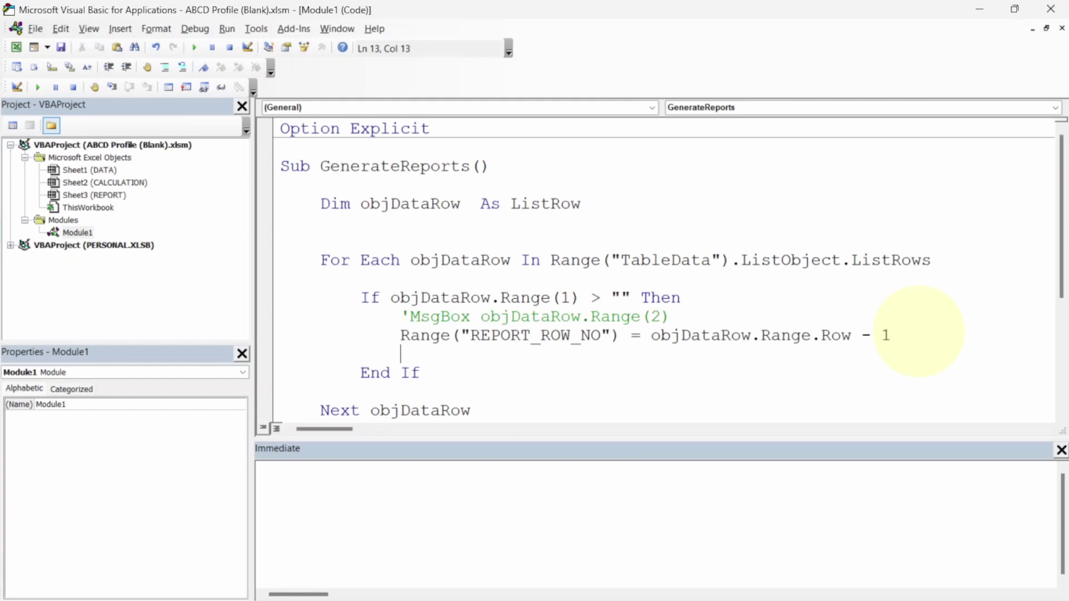
text(application.)
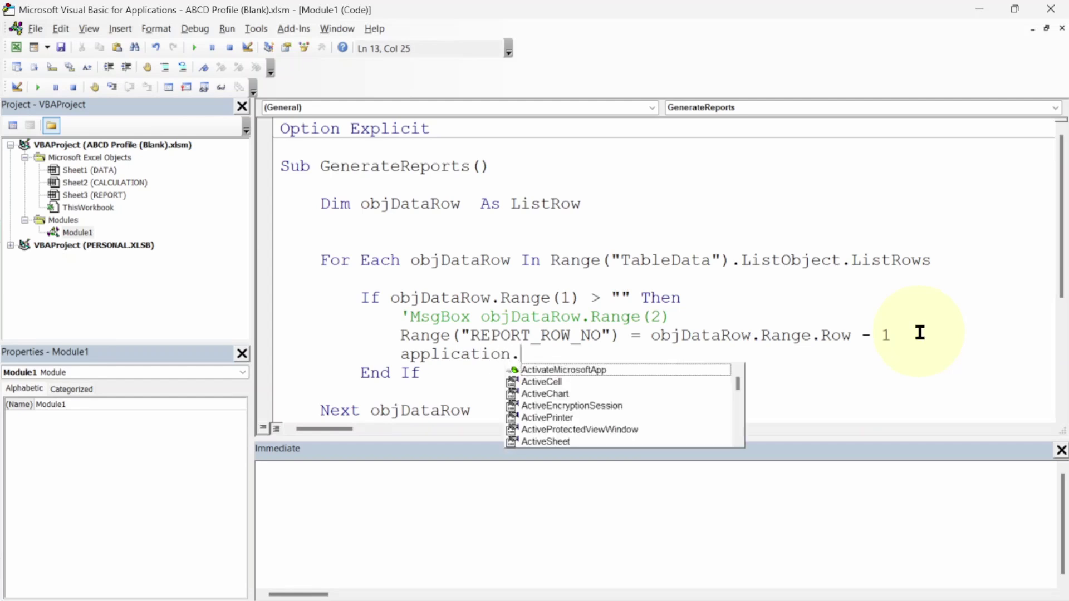
text(cal)
key(Tab)
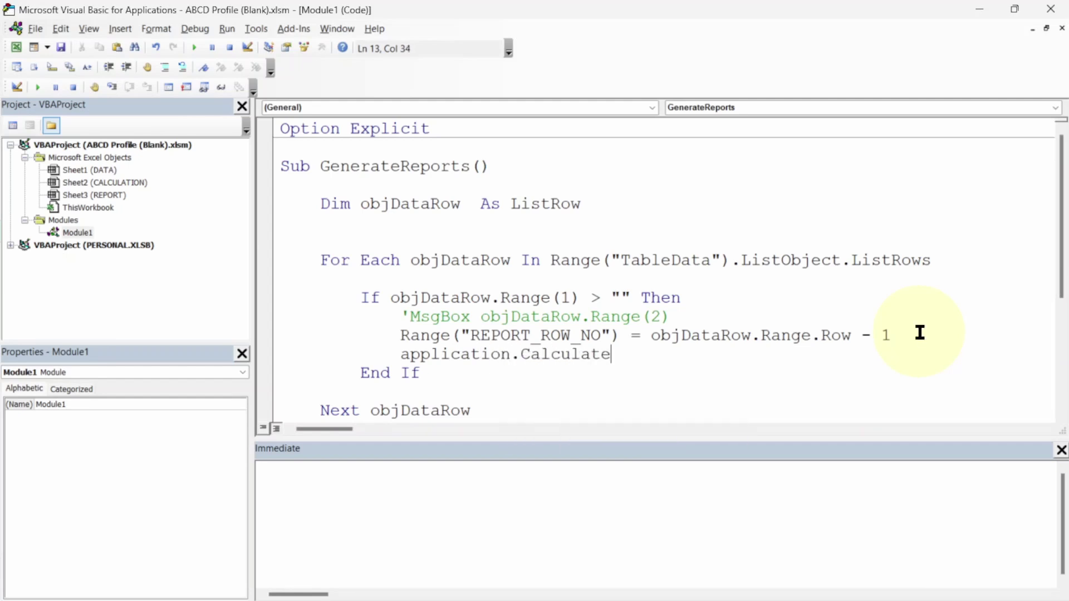
key(Return)
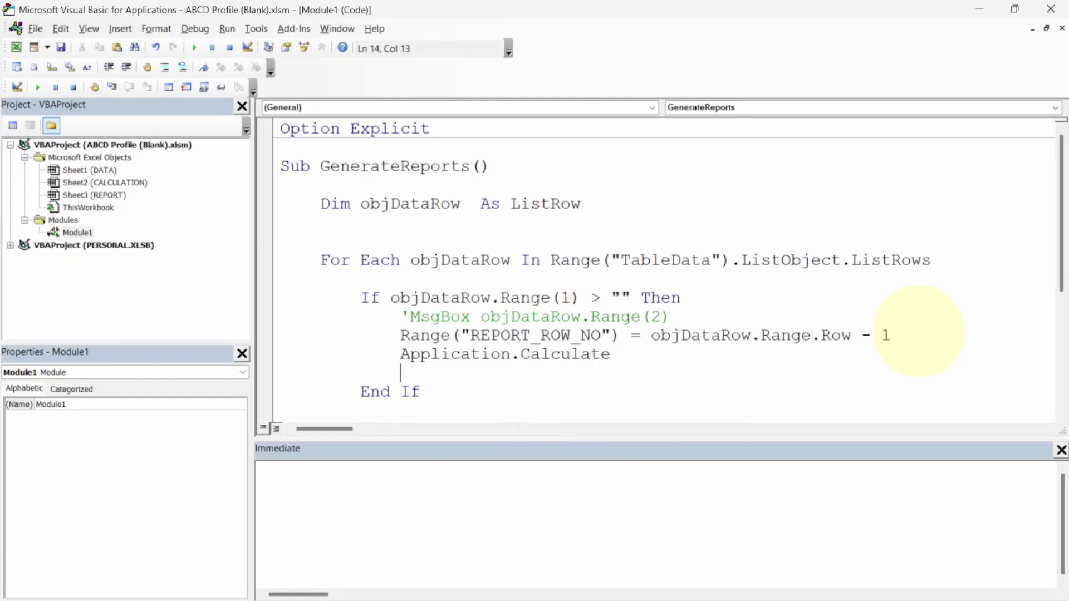
Examine the OutputPDF procedure below GenerateReports, including its empty parentheses and the ExportAsFixedFormat statement
scroll(710, 335, down, 3)
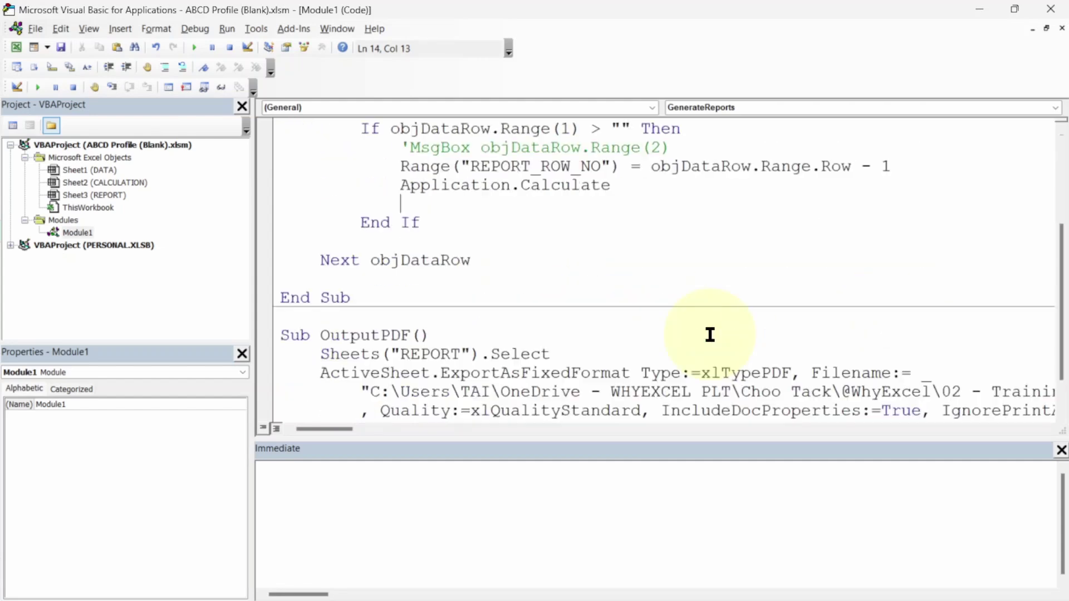
scroll(709, 334, up, 2)
scroll(710, 335, down, 2)
scroll(513, 323, down, 1)
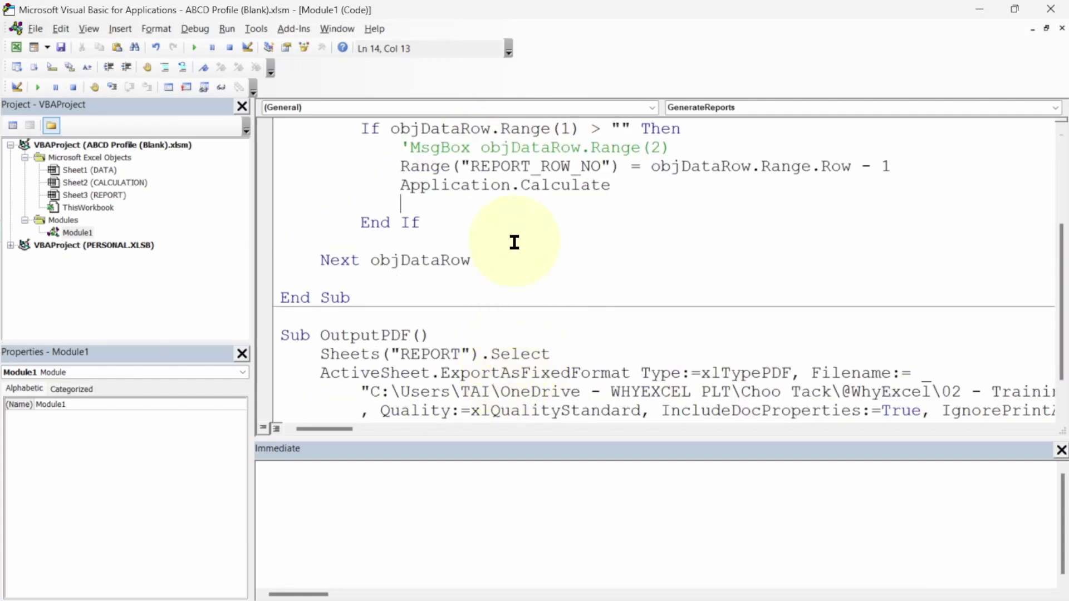
click(365, 335)
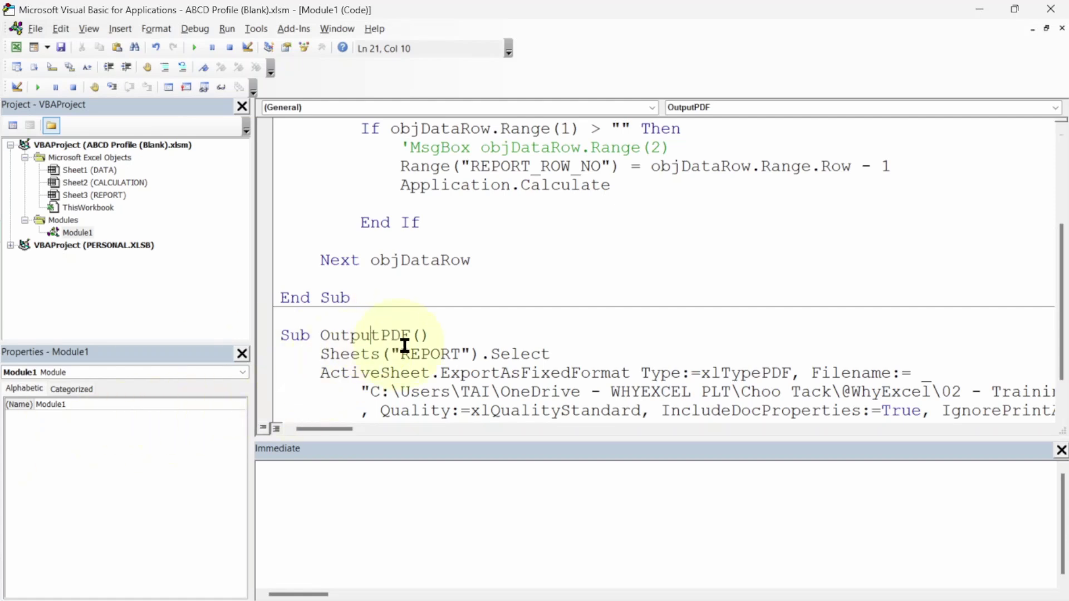
click(423, 336)
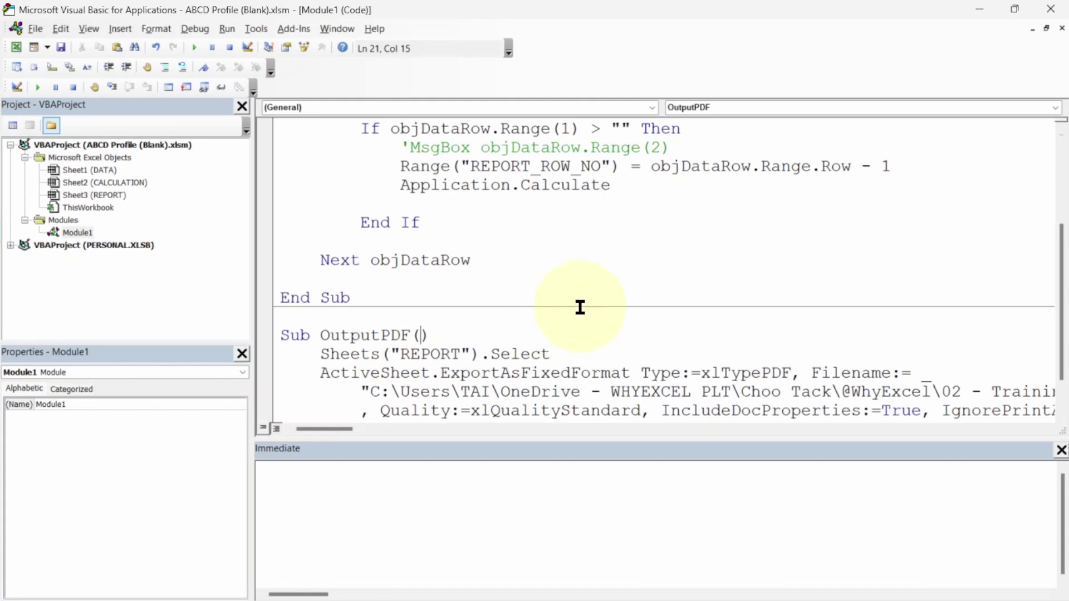
scroll(580, 307, down, 1)
click(658, 364)
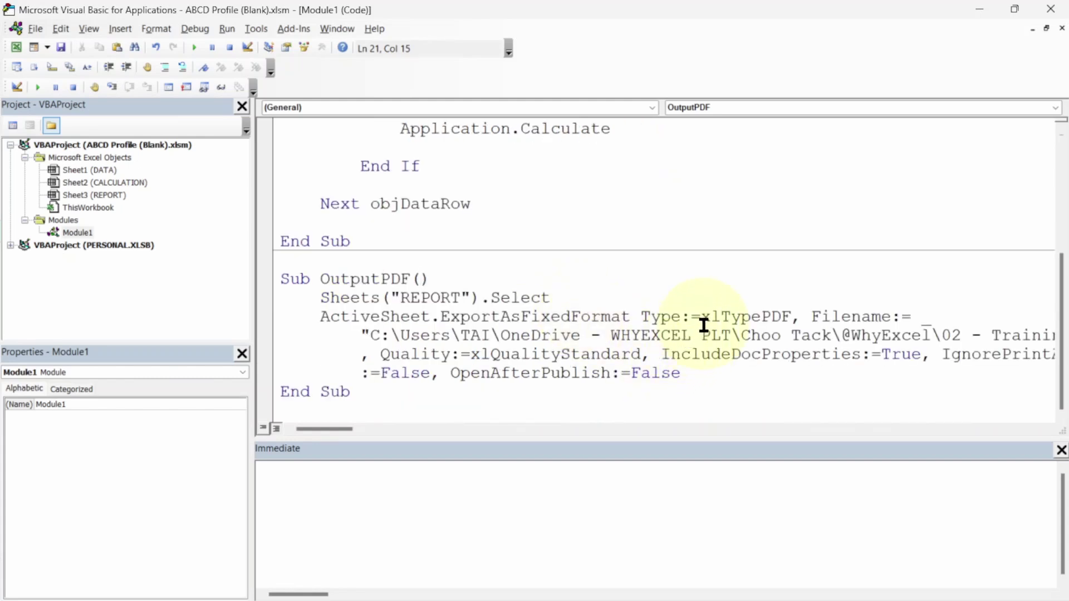
scroll(704, 325, up, 1)
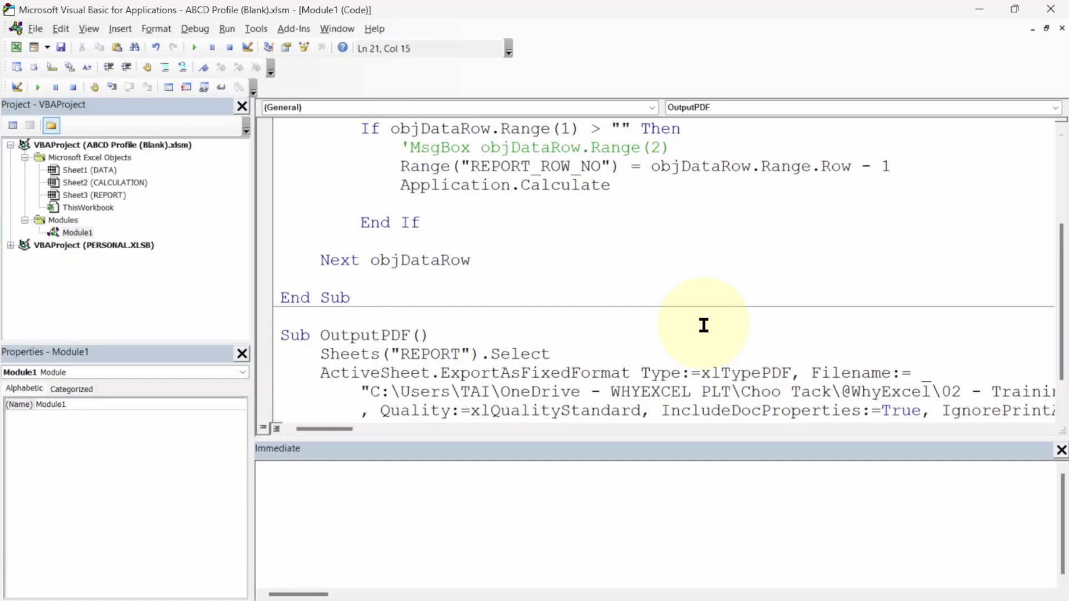
Switch to Excel and go through the four entries in the NAME column of the DATA worksheet one by one
key(alt+Tab)
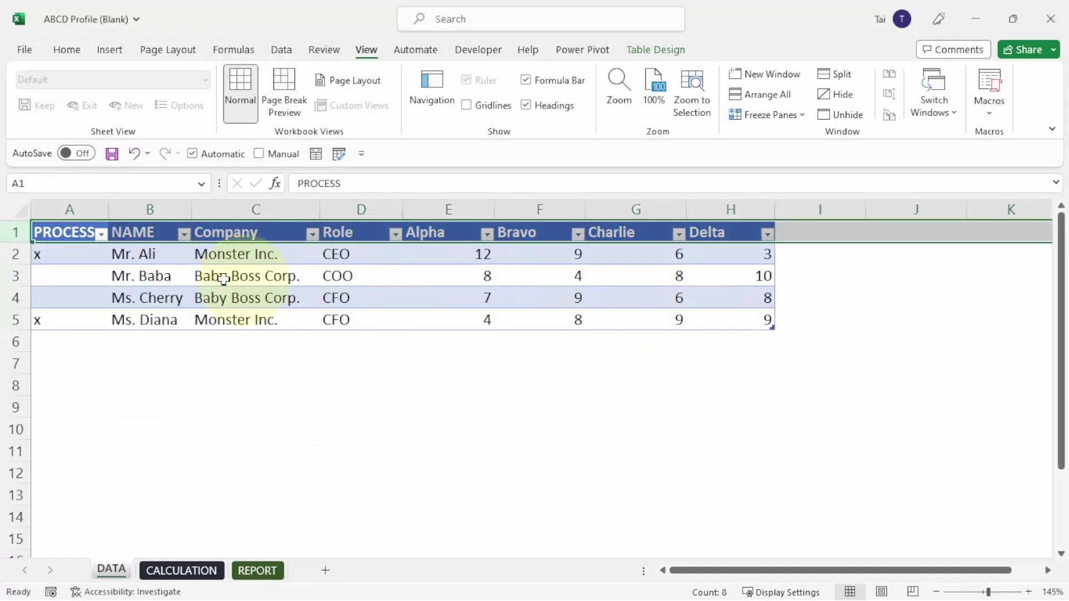
click(148, 255)
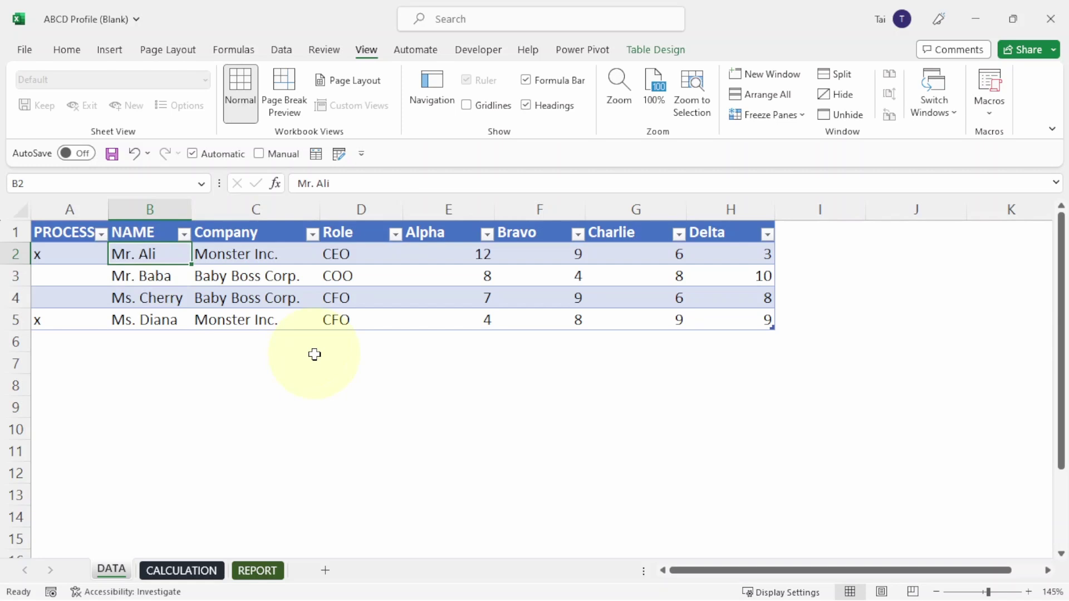
click(168, 276)
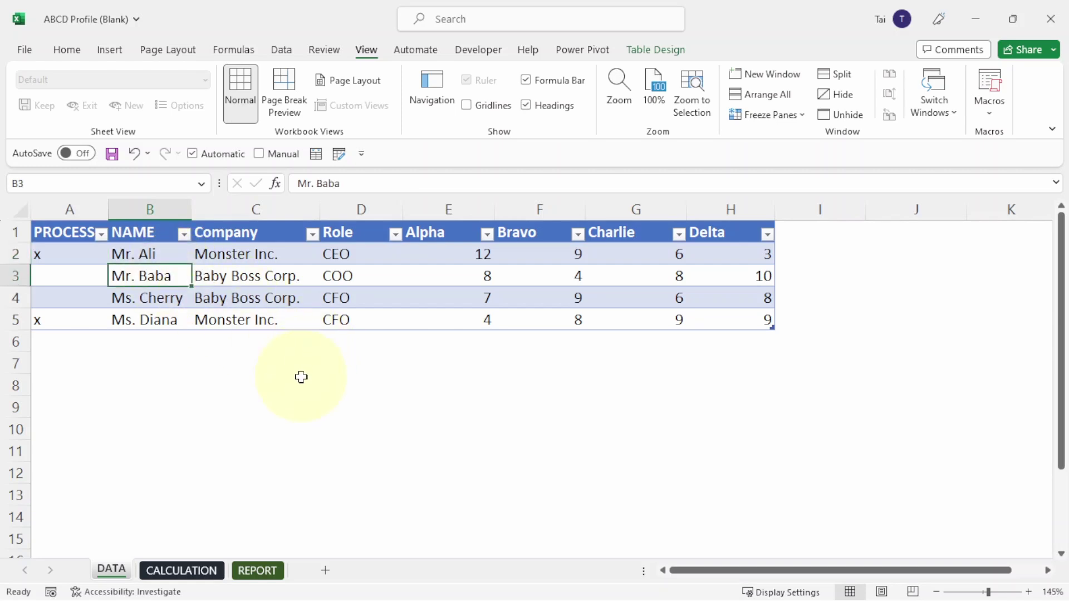
click(166, 300)
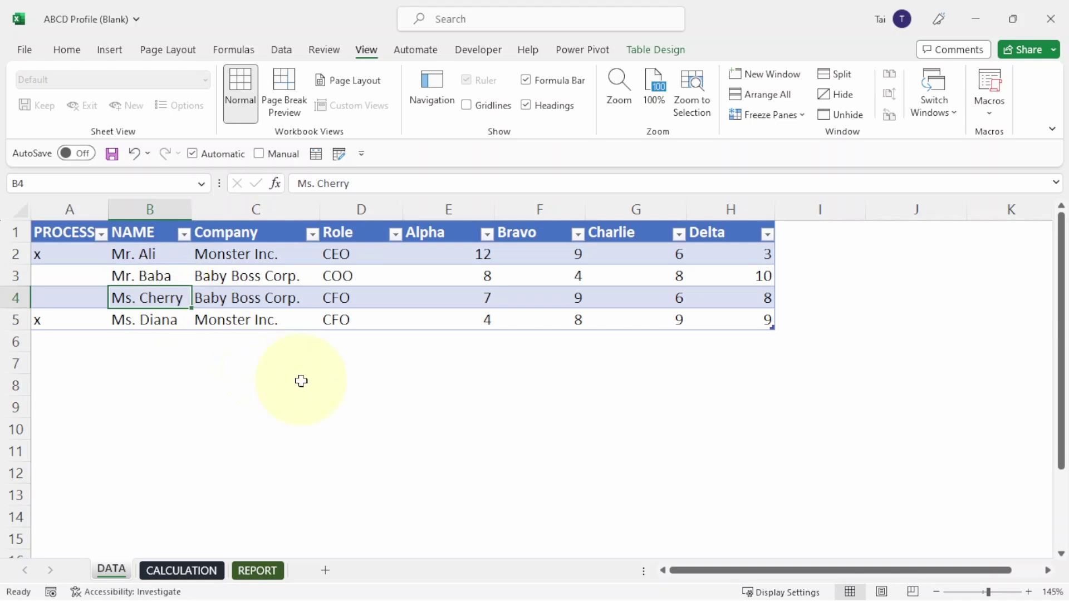
click(174, 321)
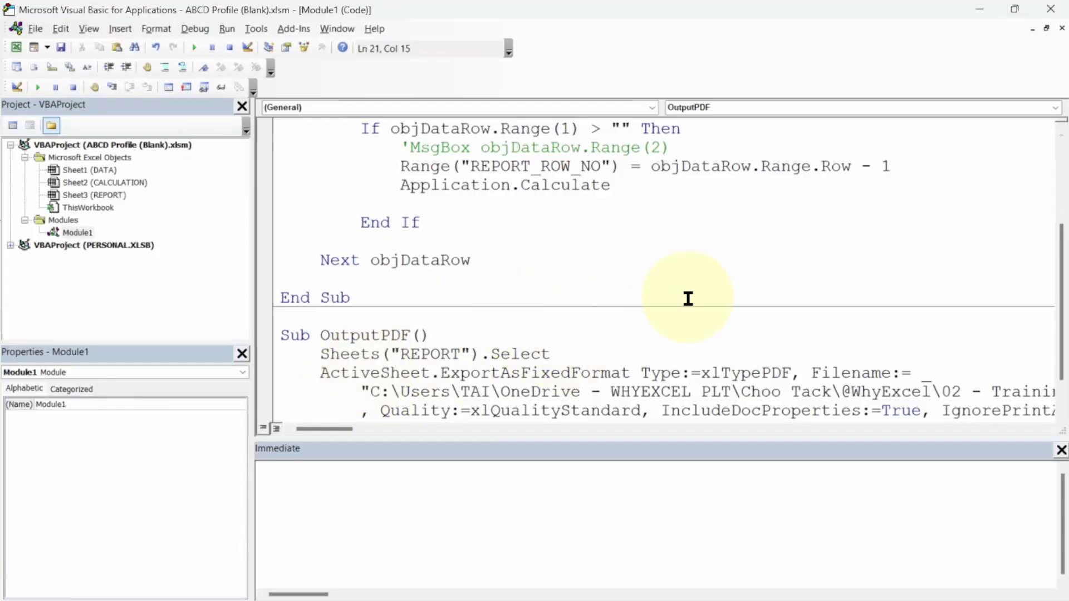
Back in the VBA editor, add the parameter PersonName As String to the OutputPDF procedure's declaration
text(PersonName)
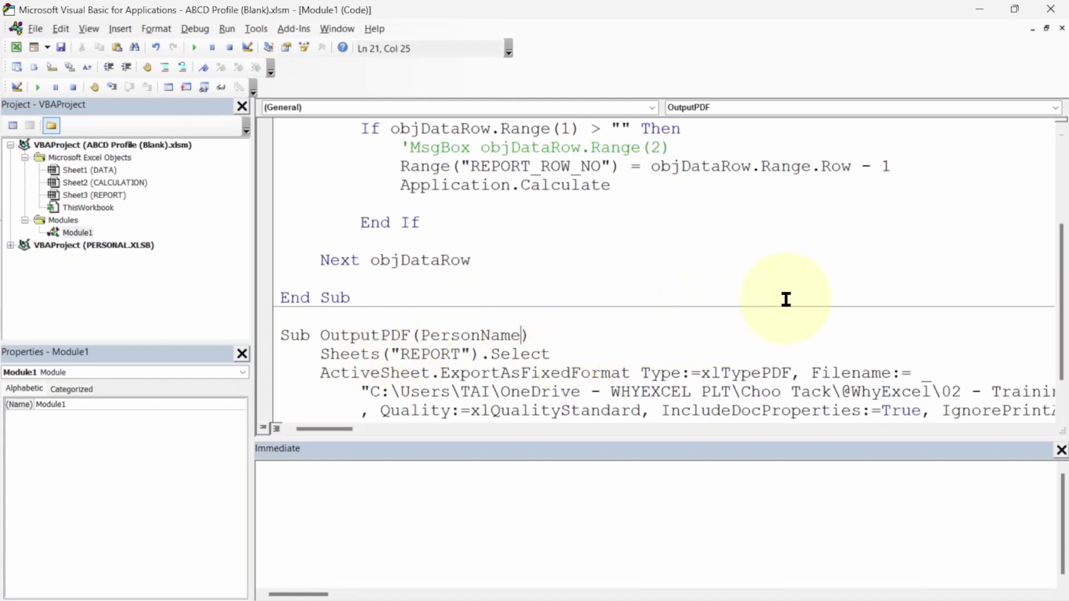
text(as stri)
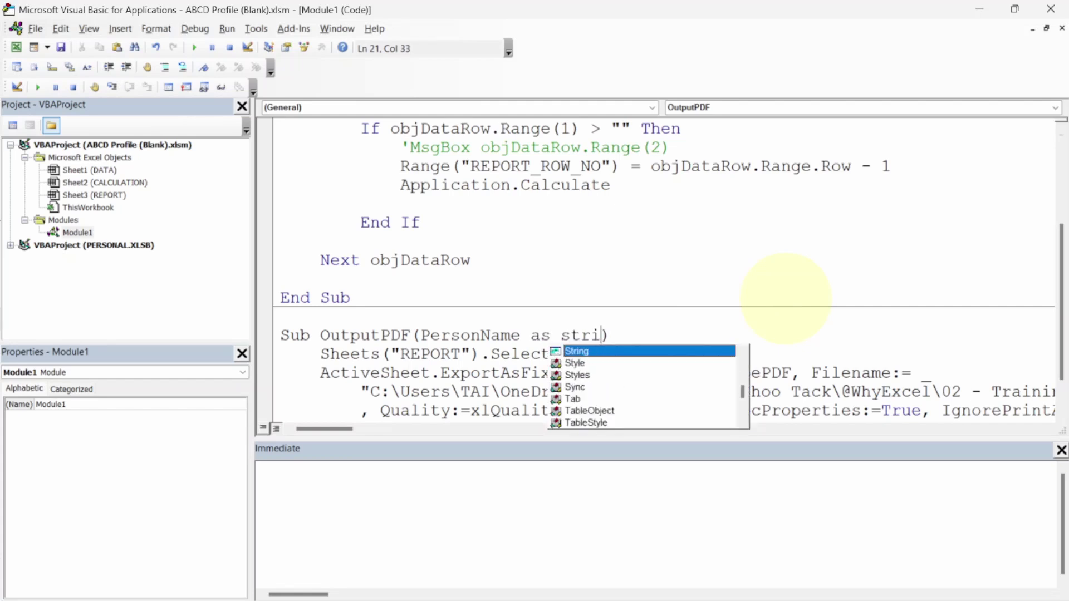
key(Tab)
key(End)
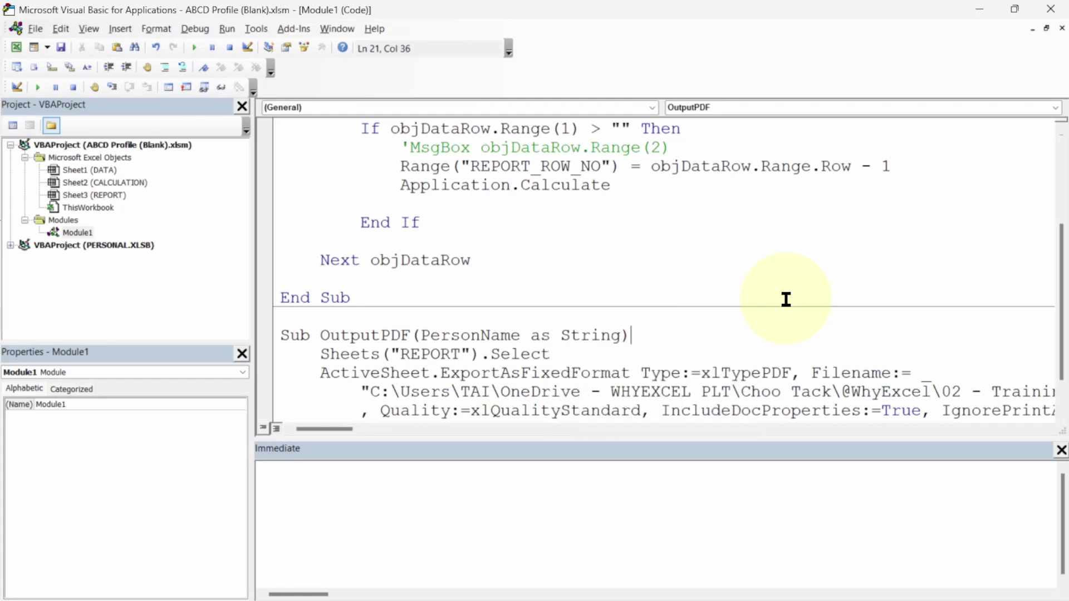
Call the PDF procedure below Application.Calculate in the If block with the statement OutputPDF objDataRow.Range(2)
click(554, 177)
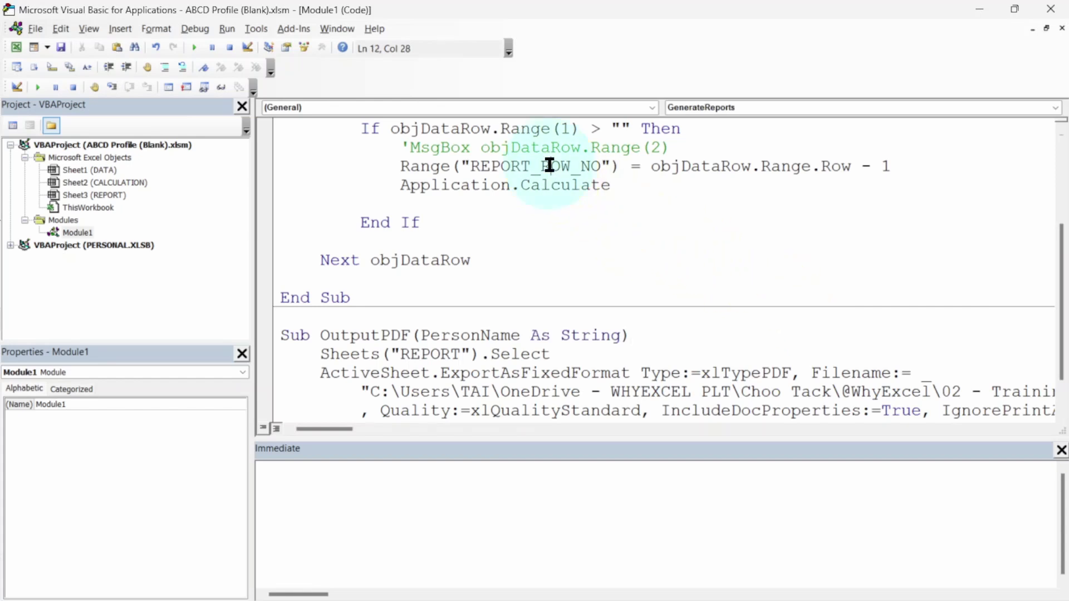
click(544, 202)
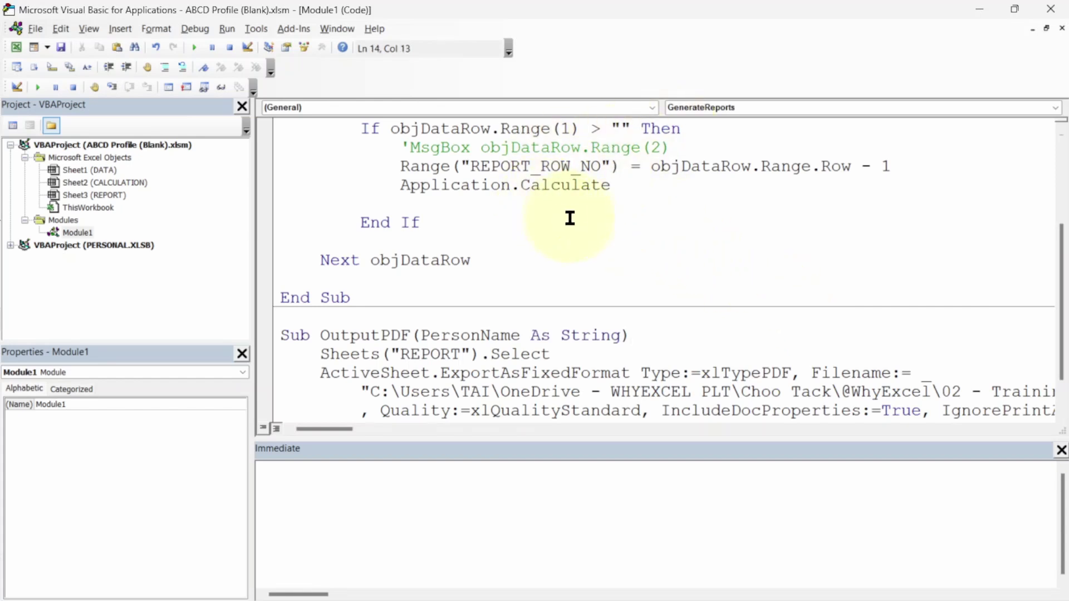
double_click(369, 332)
key(ctrl+c)
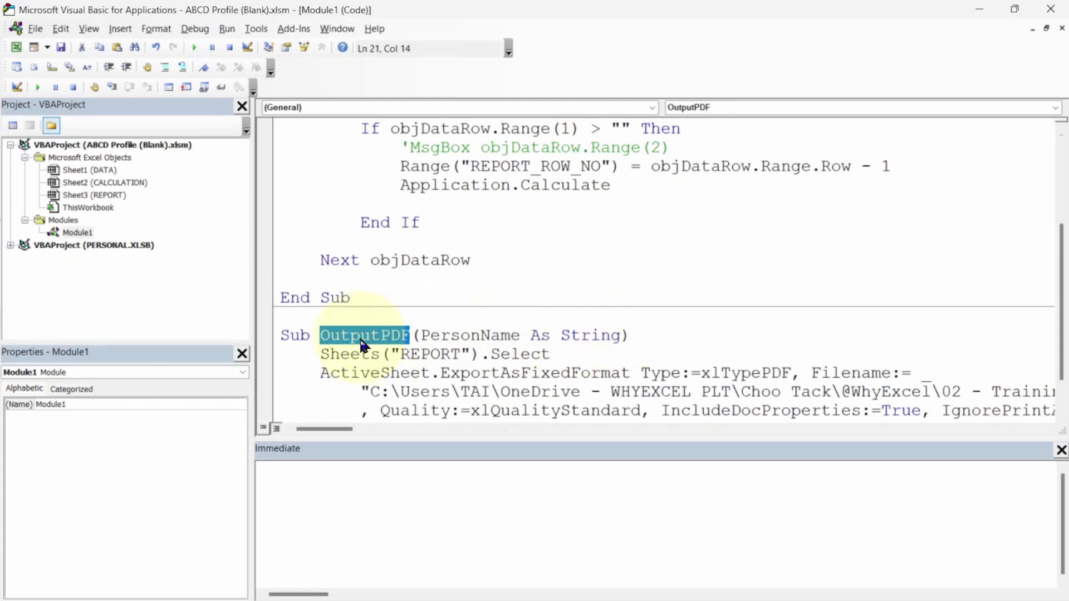
click(429, 204)
scroll(704, 223, up, 1)
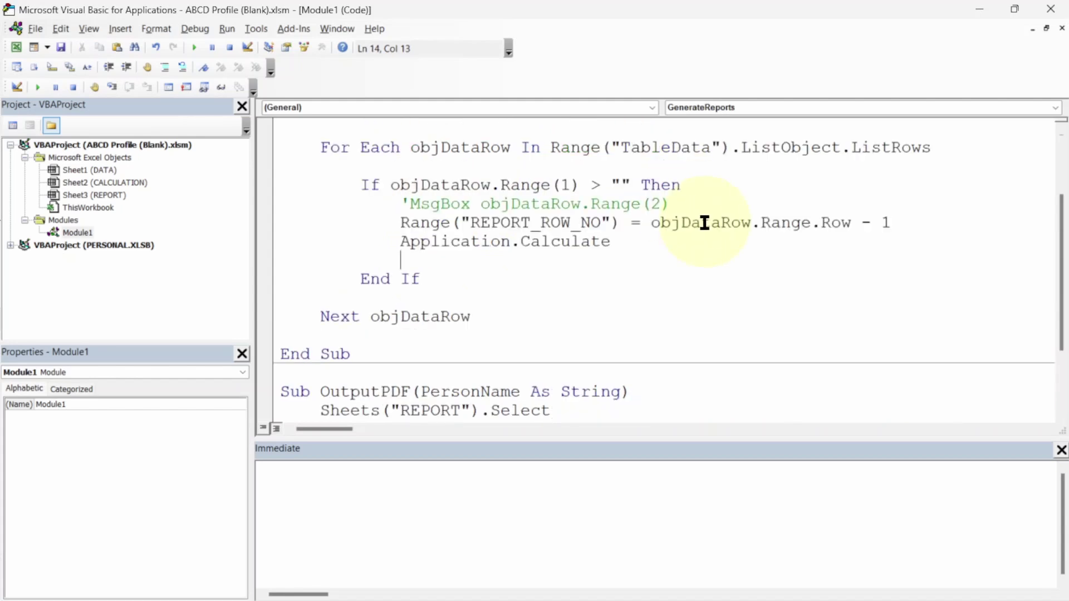
key(ctrl+v)
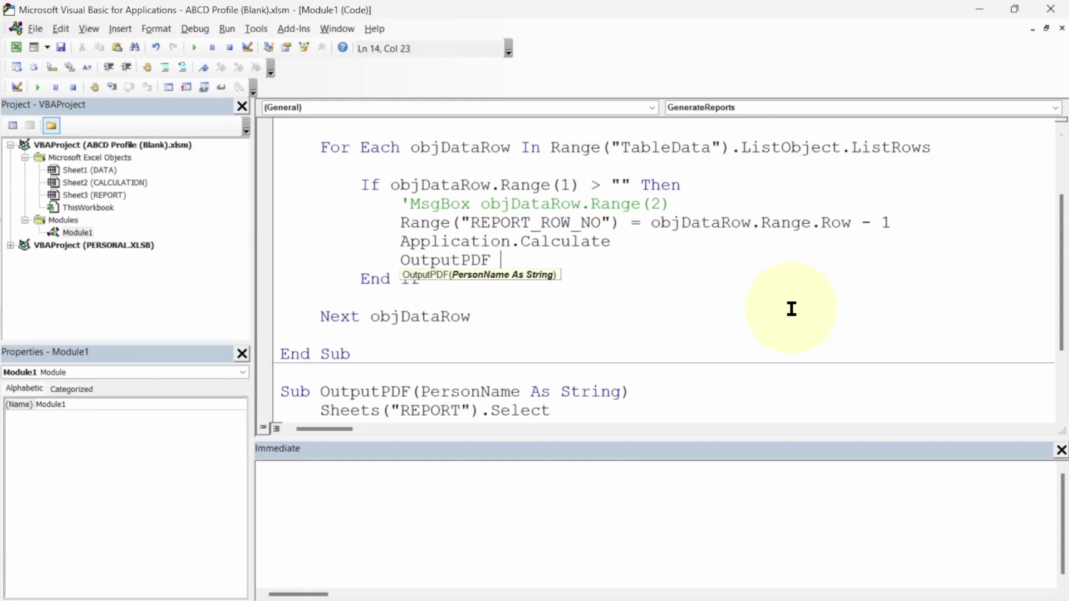
text(objdatarow)
text(n)
key(Tab)
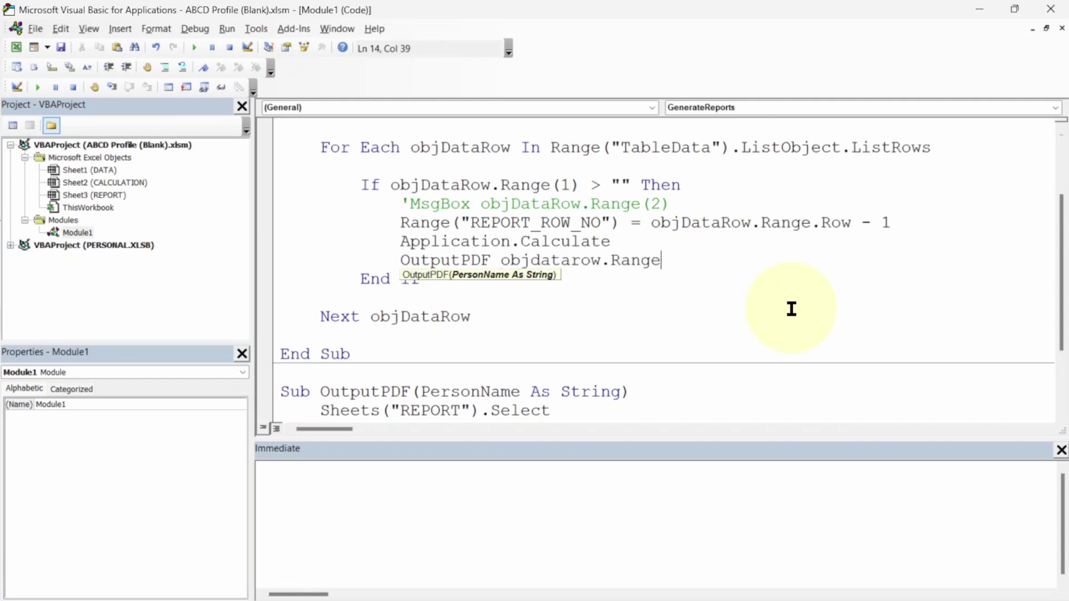
text((2))
key(Down)
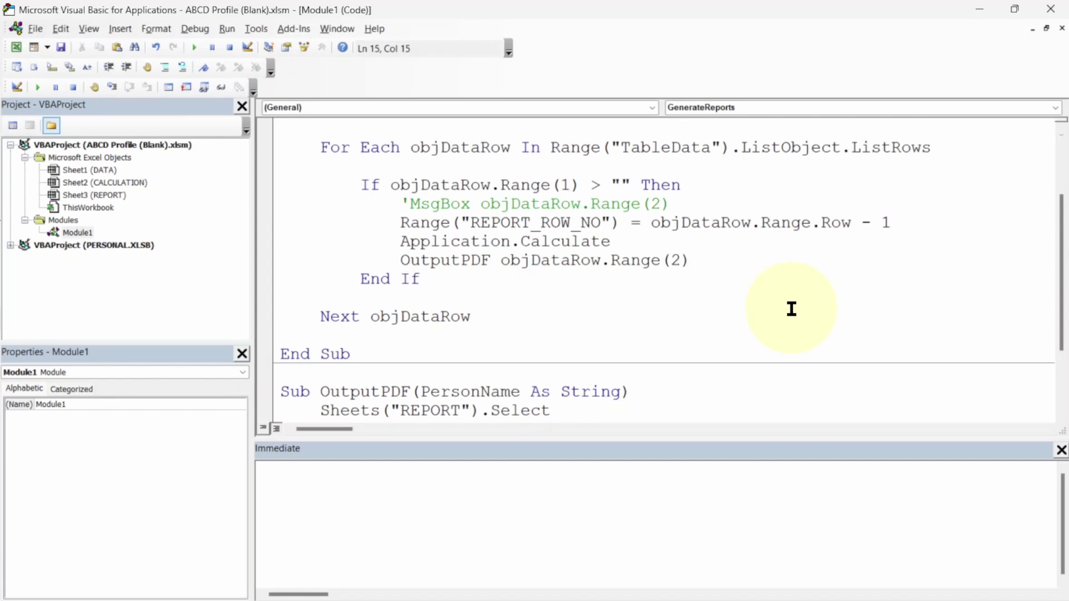
click(628, 261)
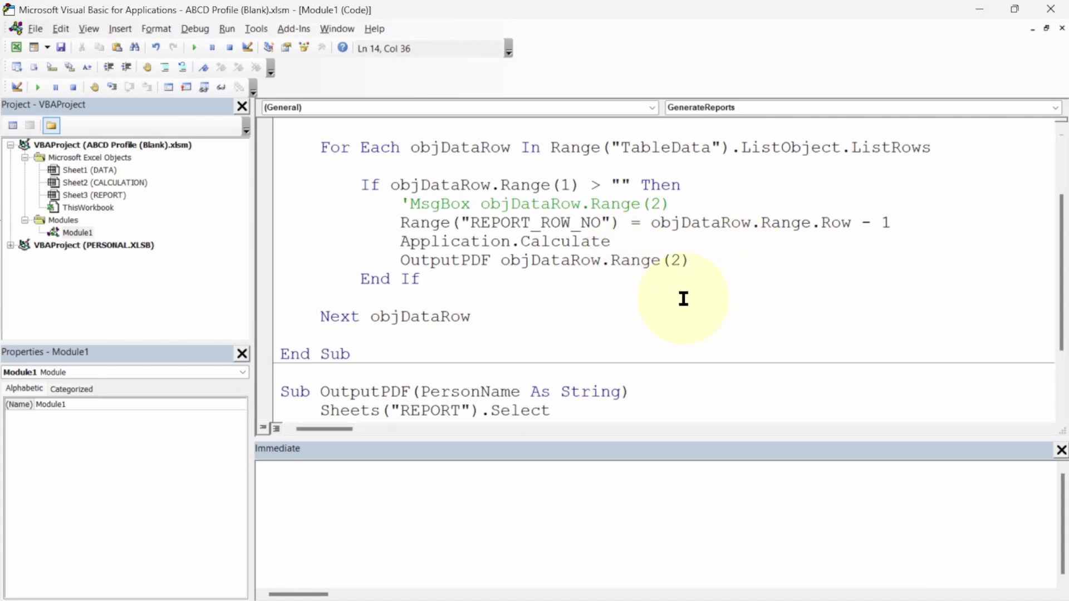
Insert an indented blank line directly below the Sub OutputPDF(PersonName As String) declaration
scroll(489, 256, down, 2)
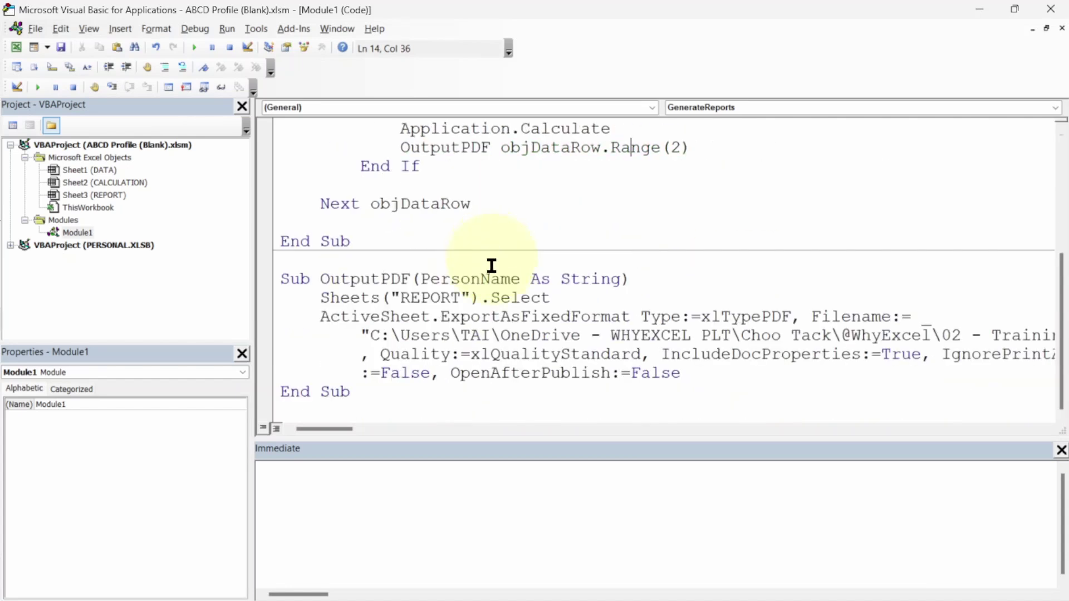
click(674, 282)
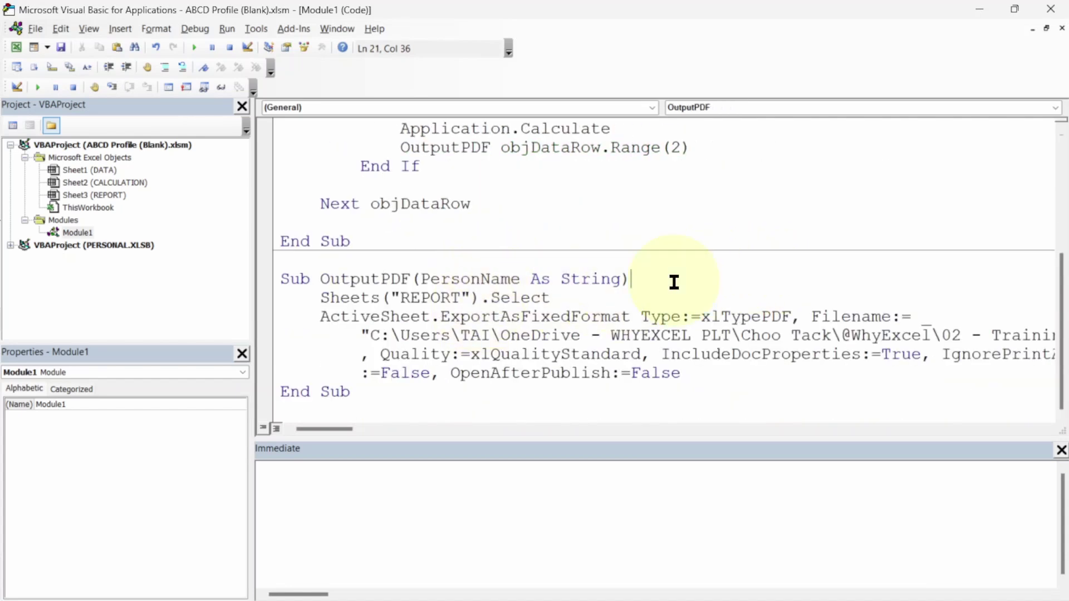
key(Return)
key(Tab)
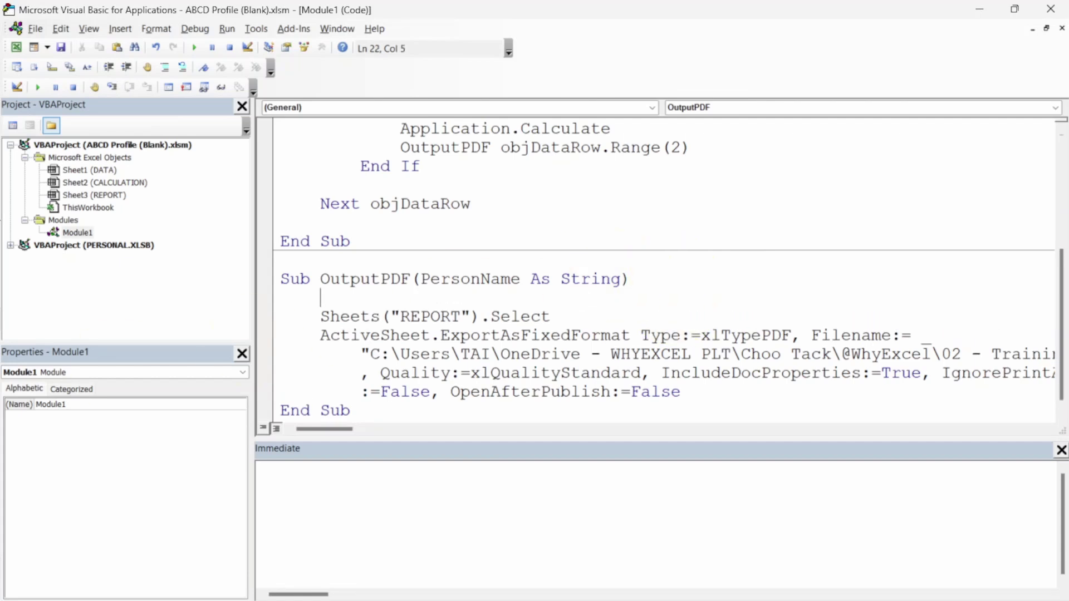
Delete the hard-coded folder path from the Filename string in OutputPDF, leaving only "ABCD Profile (Blank).pdf"
click(704, 354)
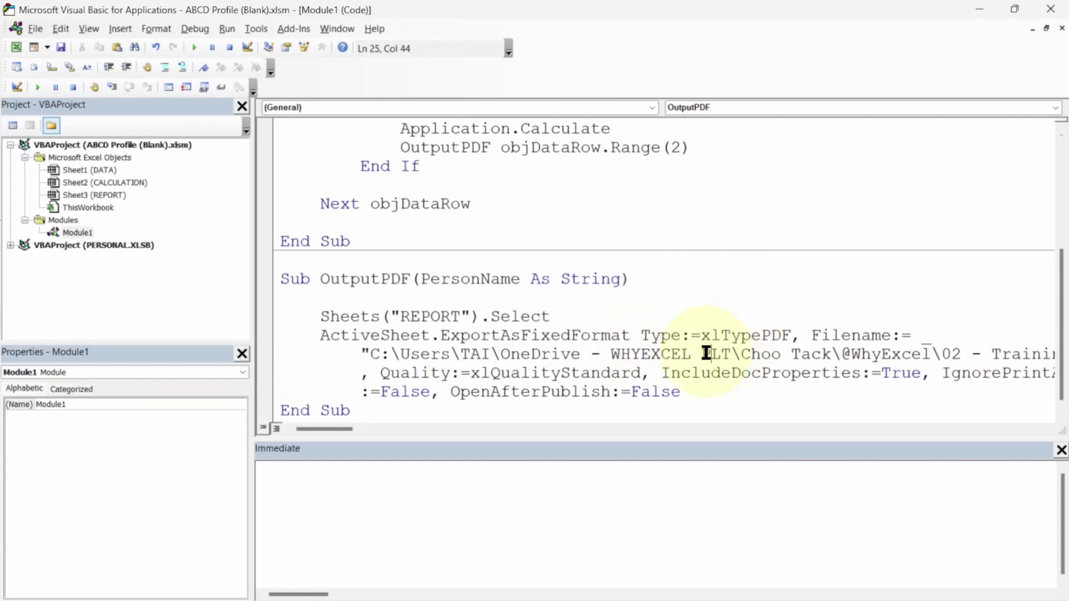
click(375, 352)
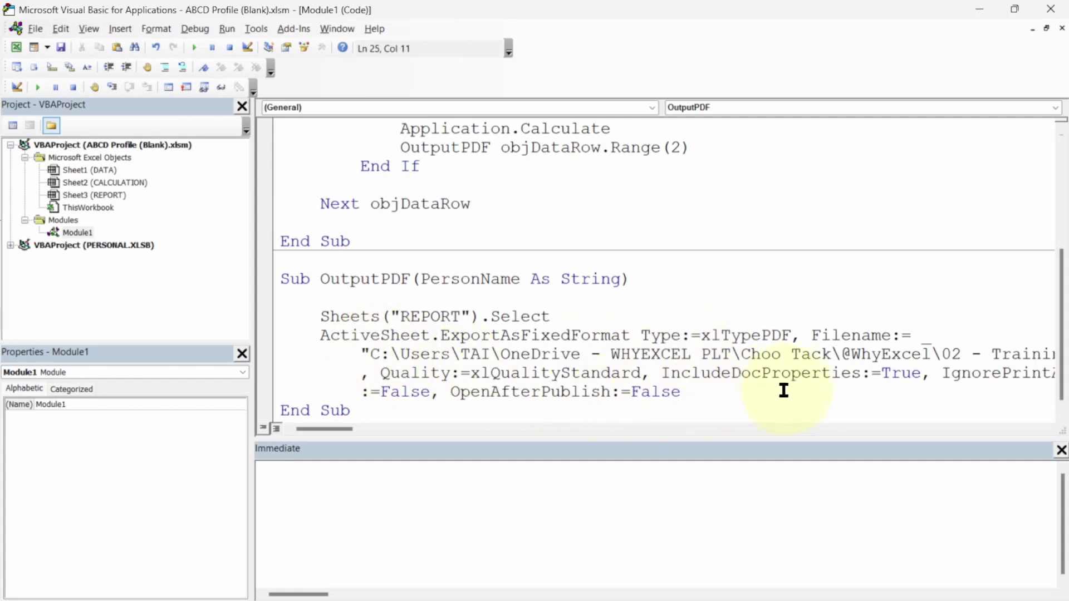
key(Left)
key(shift+End)
key(ctrl+shift+Left)
key(ctrl+shift+Left)
key(ctrl+shift+Left)
key(ctrl+shift+Left)
key(ctrl+shift+Left)
key(ctrl+shift+Left)
key(ctrl+shift+Left)
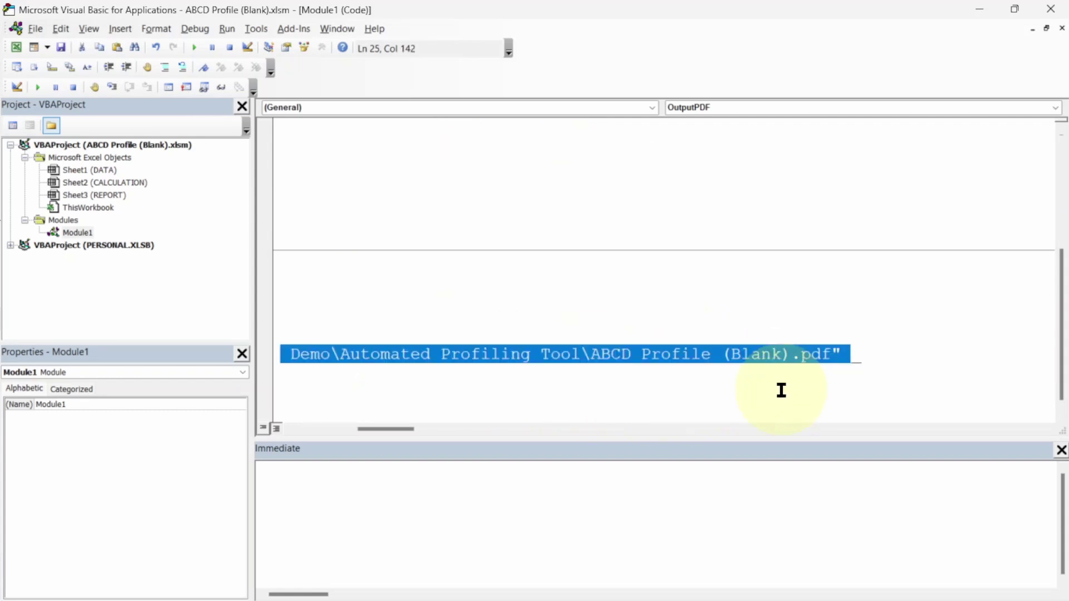
key(Delete)
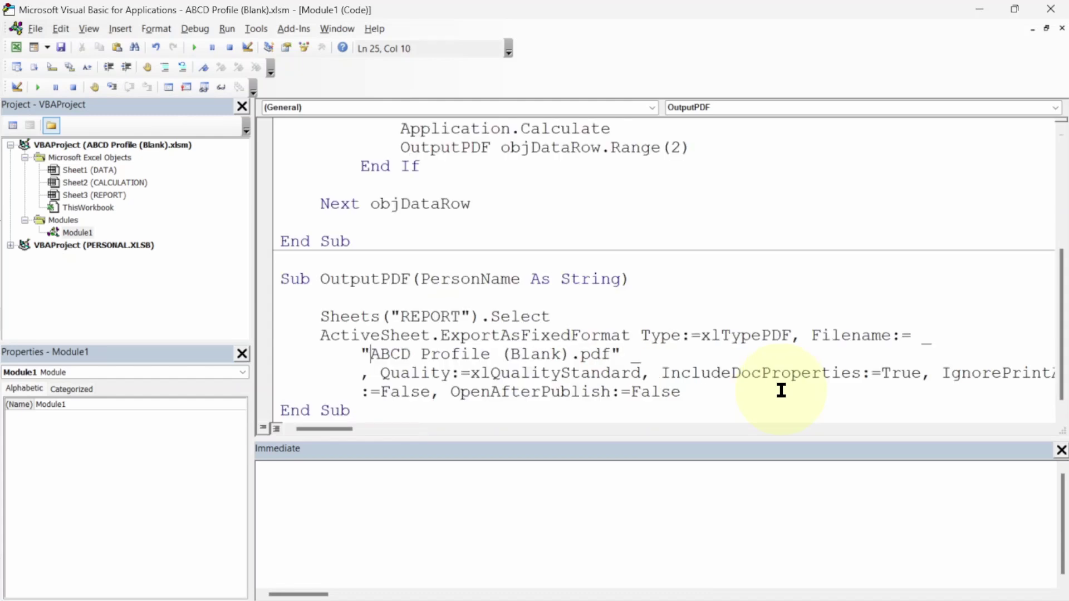
Insert ThisWorkbook.Path & Application.Path in front of the "ABCD Profile (Blank).pdf" string in the Filename argument
key(Left)
key(Left)
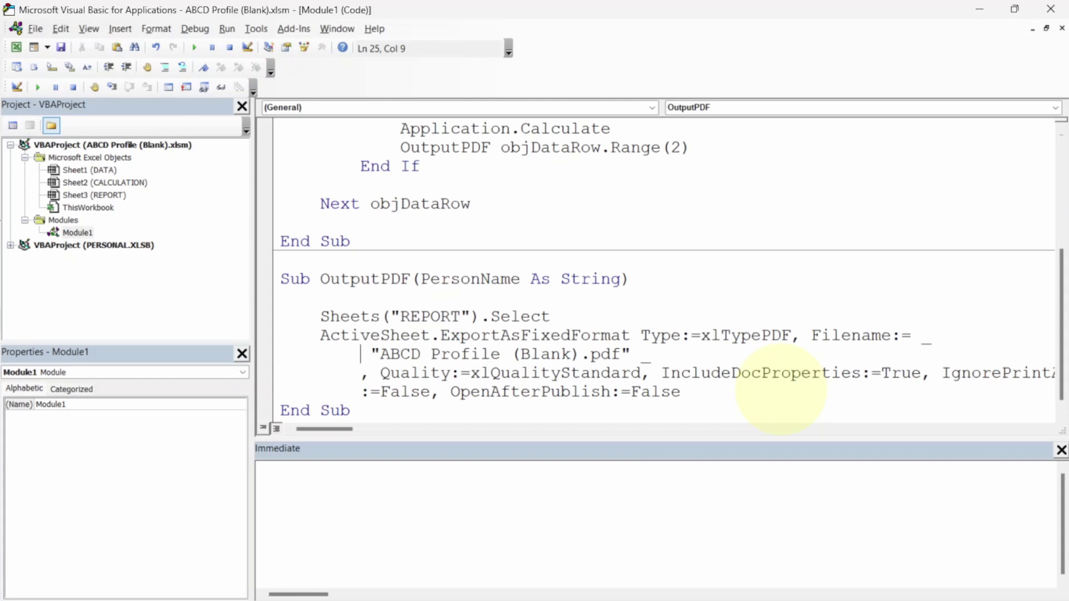
text(thiswork)
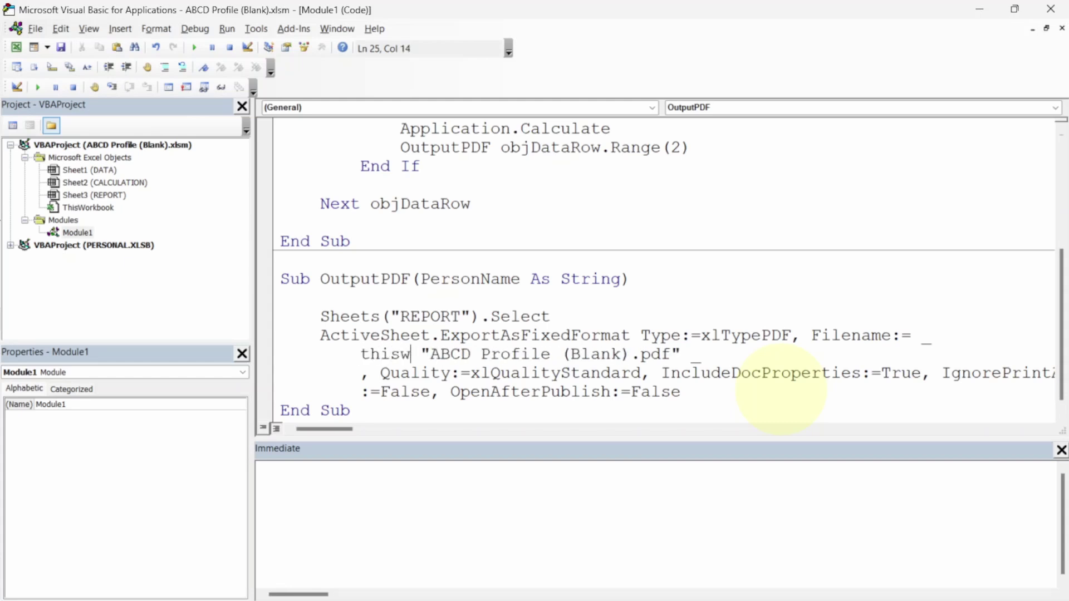
text(book.Path)
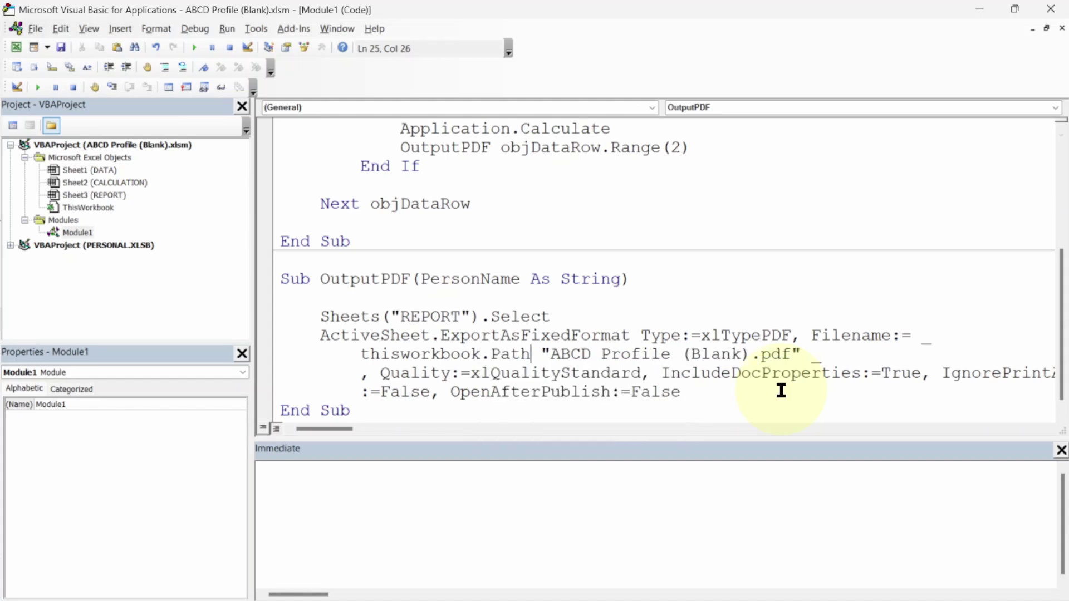
text( & )
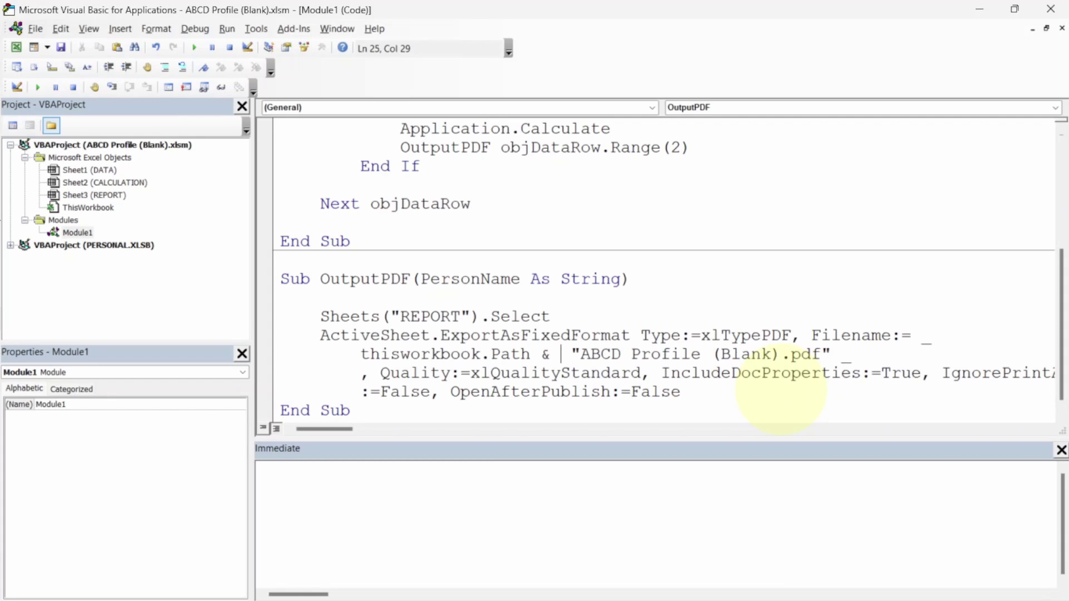
text(application)
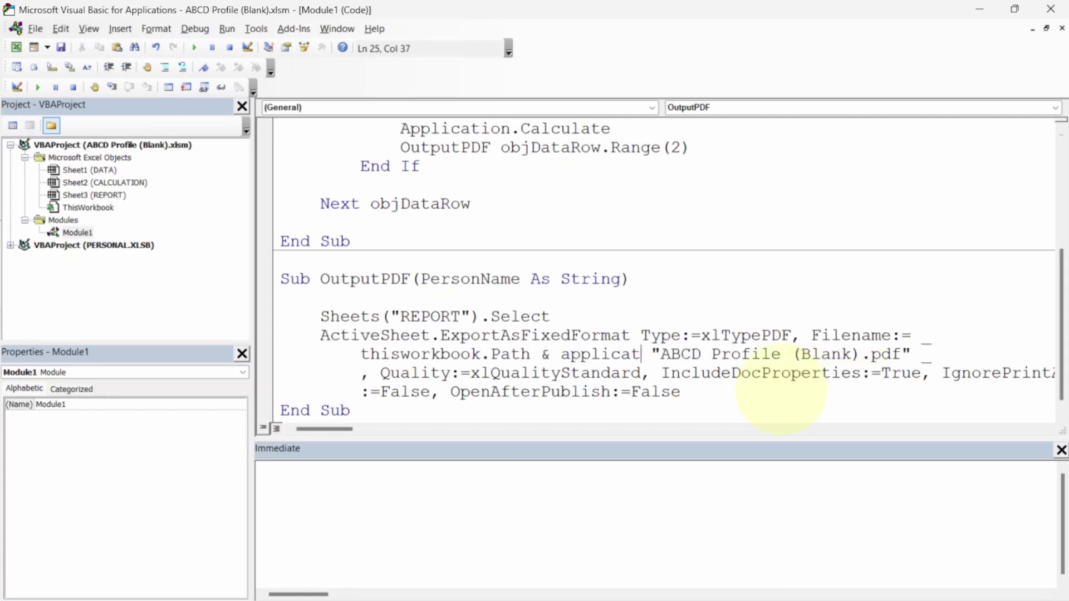
text(.path)
key(Tab)
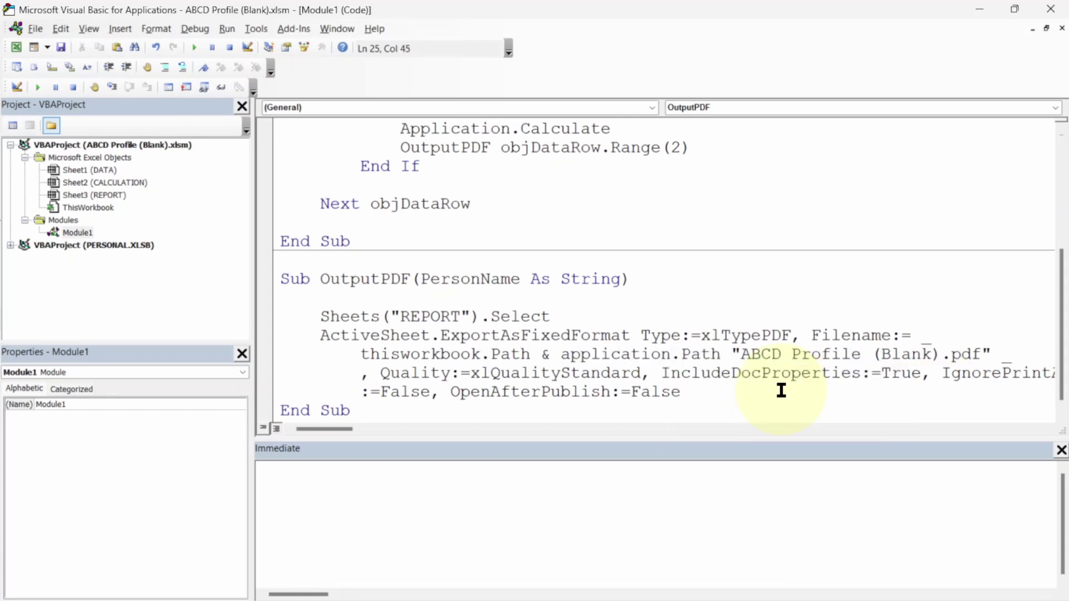
Add the missing & operator between Application.Path and the file name string, and leave the line
key(Up)
key(ctrl+Left)
key(ctrl+Left)
key(Down)
key(Down)
key(Down)
key(Down)
key(Down)
key(Up)
key(Up)
key(Up)
key(Up)
key(Right)
key(Right)
key(Right)
key(Right)
key(Right)
key(Right)
key(Right)
key(Right)
key(Right)
key(Left)
text(&)
key(Down)
key(Down)
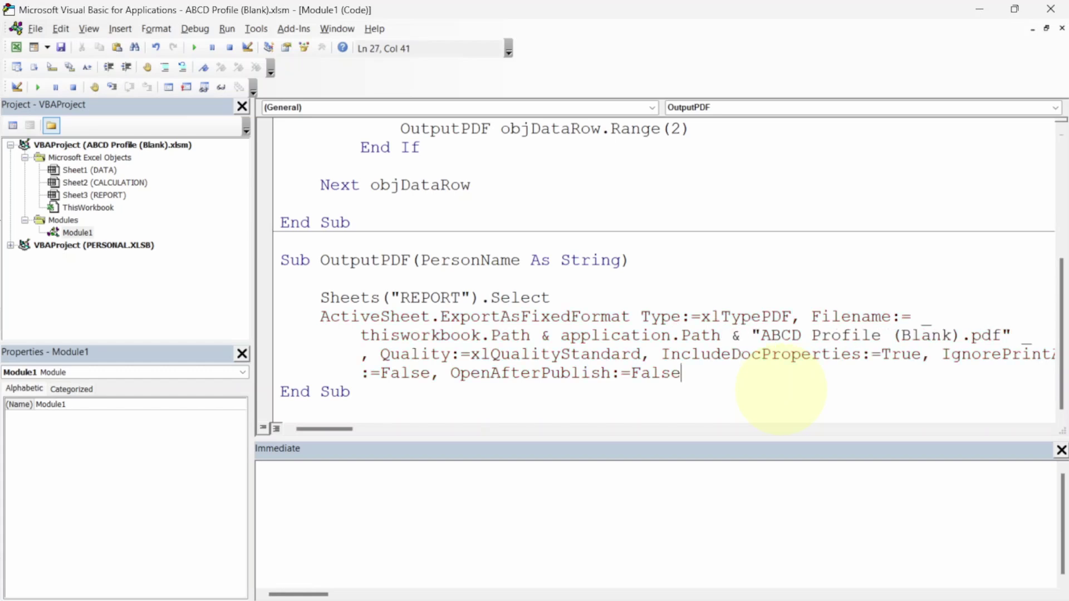
Replace the fixed text ABCD Profile (Blank) with the variable, so the file name part reads PersonName & ".pdf"
drag(760, 336, 960, 336)
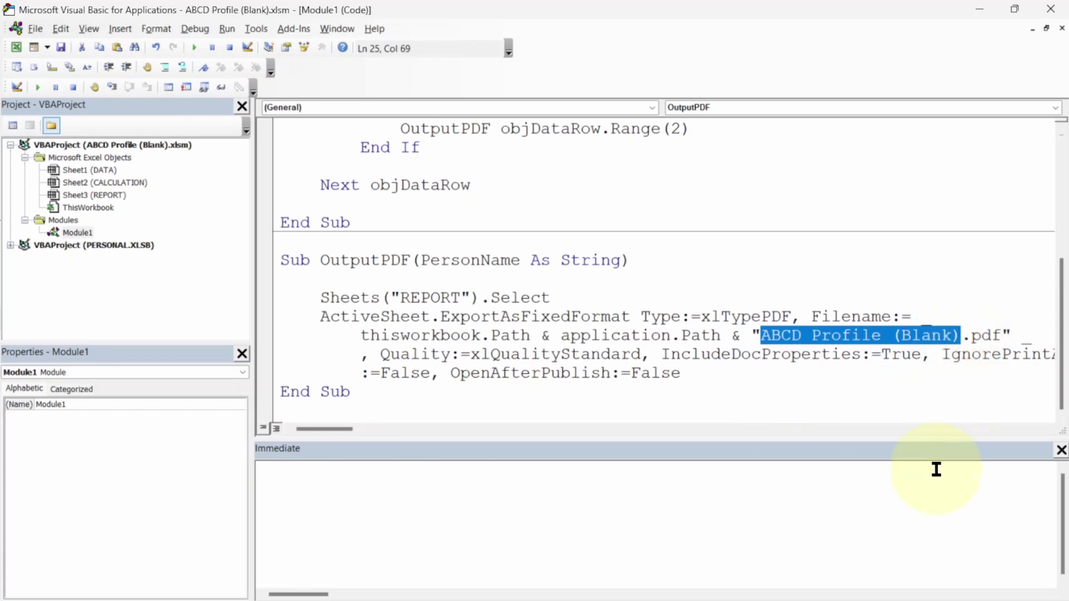
key(Delete)
key(Left)
key(Left)
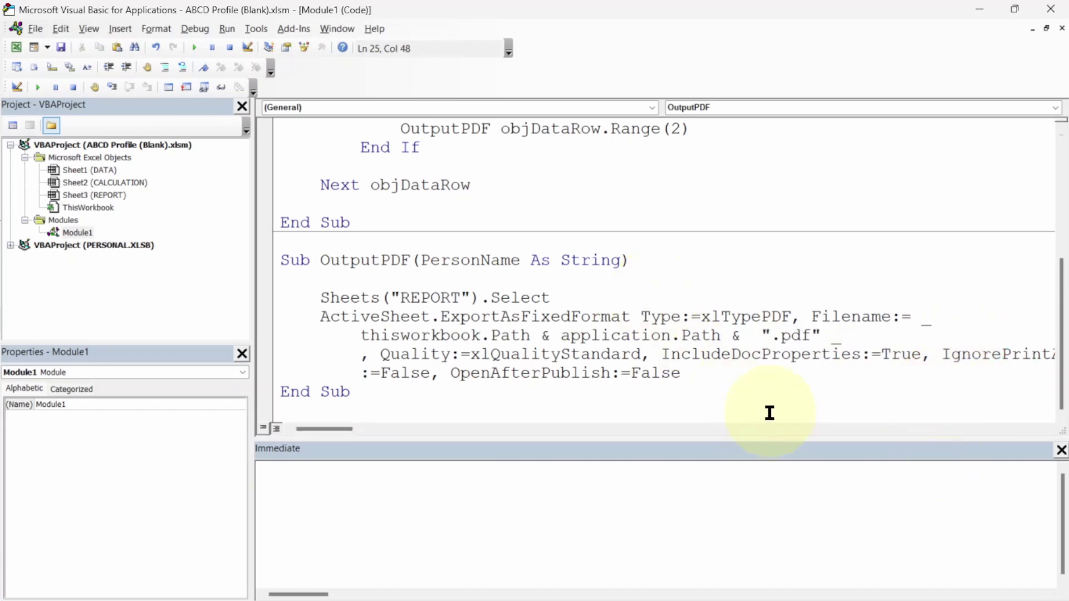
text(persona)
key(BackSpace)
text(name &)
key(Down)
key(Down)
key(Down)
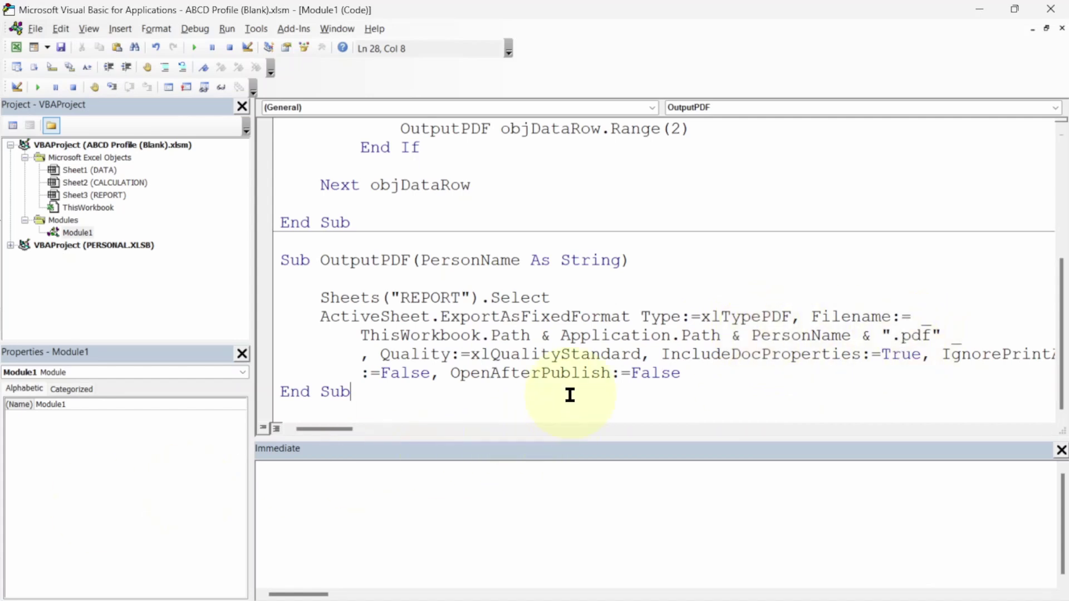
Insert a blank line above End Sub in the OutputPDF procedure and return to the GenerateReports code
click(708, 370)
key(Return)
key(Up)
key(Up)
key(Up)
key(Up)
key(Up)
key(Up)
key(Up)
key(Up)
key(Up)
key(Up)
key(Up)
key(Up)
key(Up)
key(Up)
key(Up)
key(Up)
key(Up)
key(Up)
key(Up)
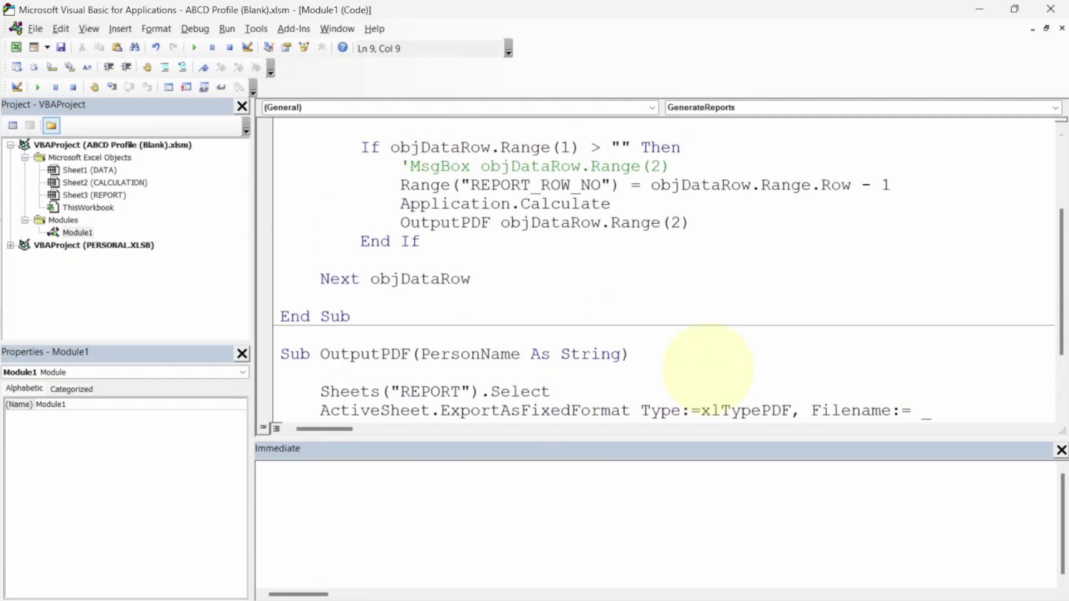
Switch to Excel, save the workbook and clear the PROCESS flag in cell A5 of the DATA sheet
key(alt+F11)
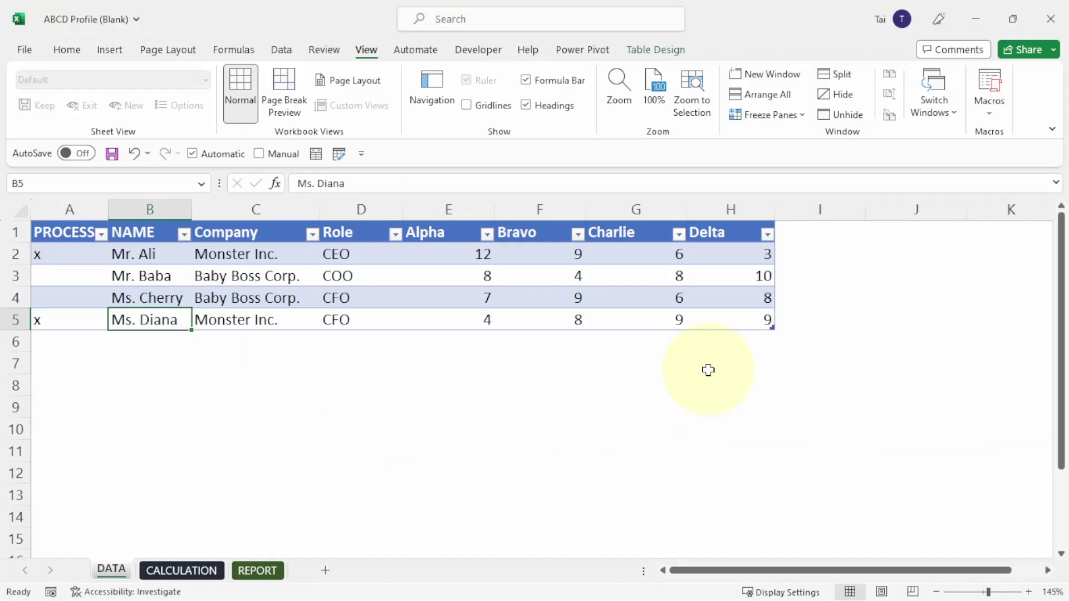
key(ctrl+s)
click(56, 319)
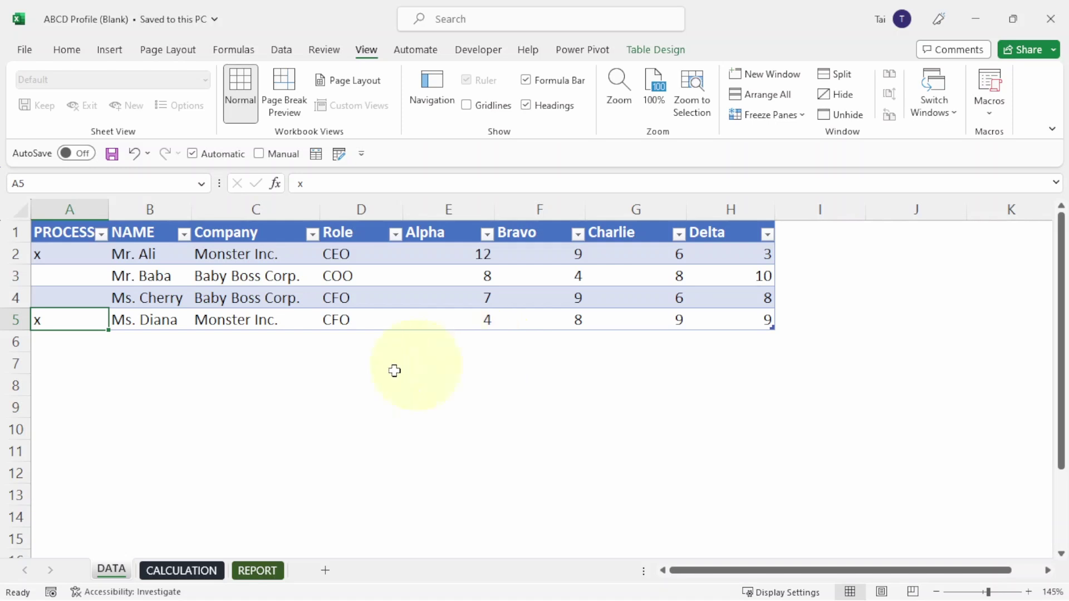
key(Delete)
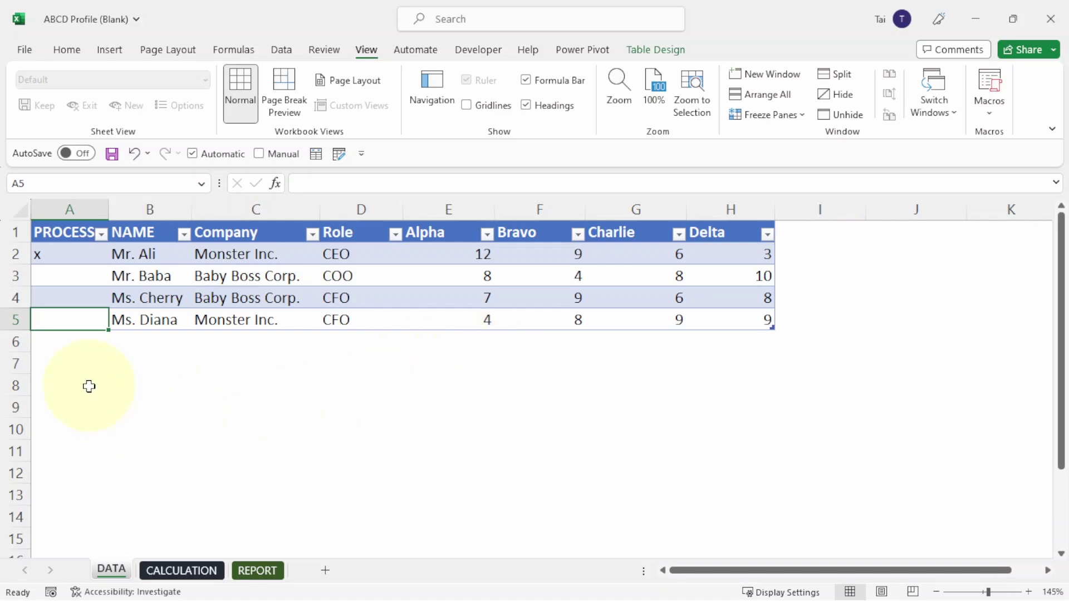
Run the GenerateReports macro on the workbook and debug the statement where it halts
click(172, 290)
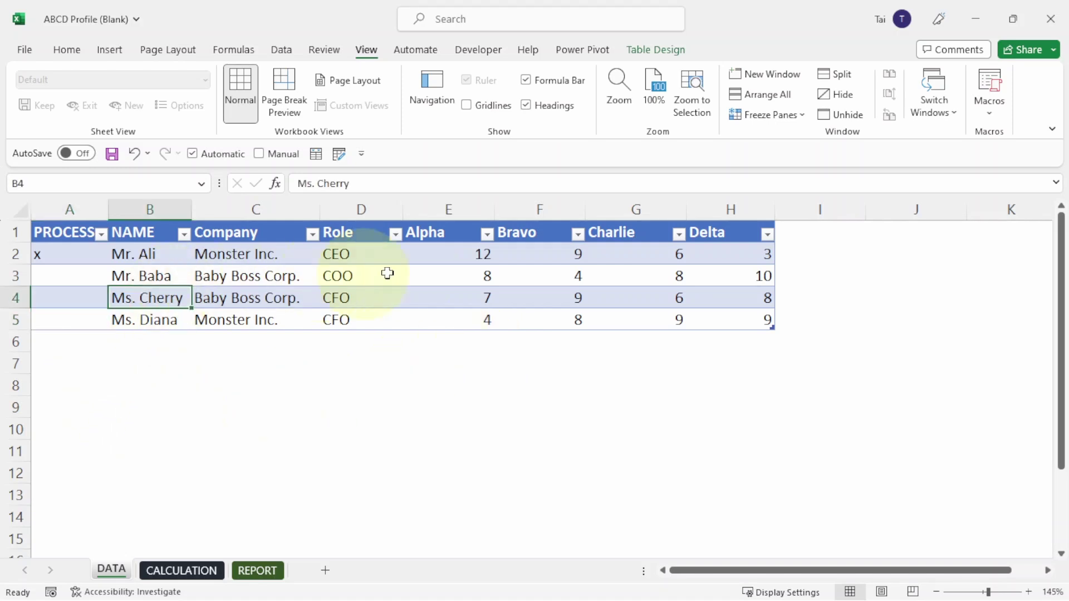
click(985, 81)
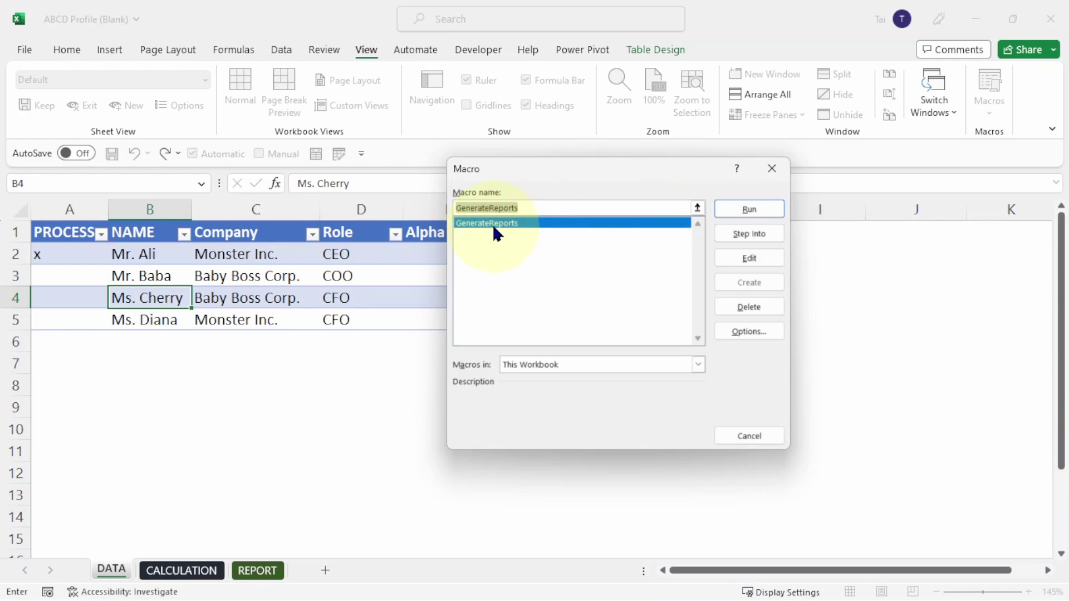
click(761, 211)
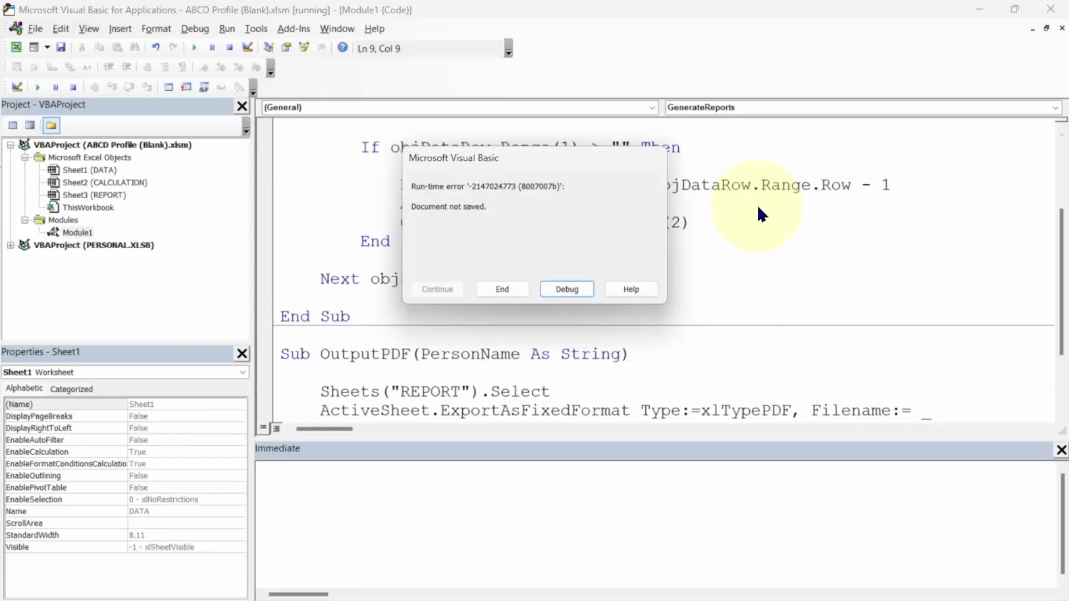
click(560, 293)
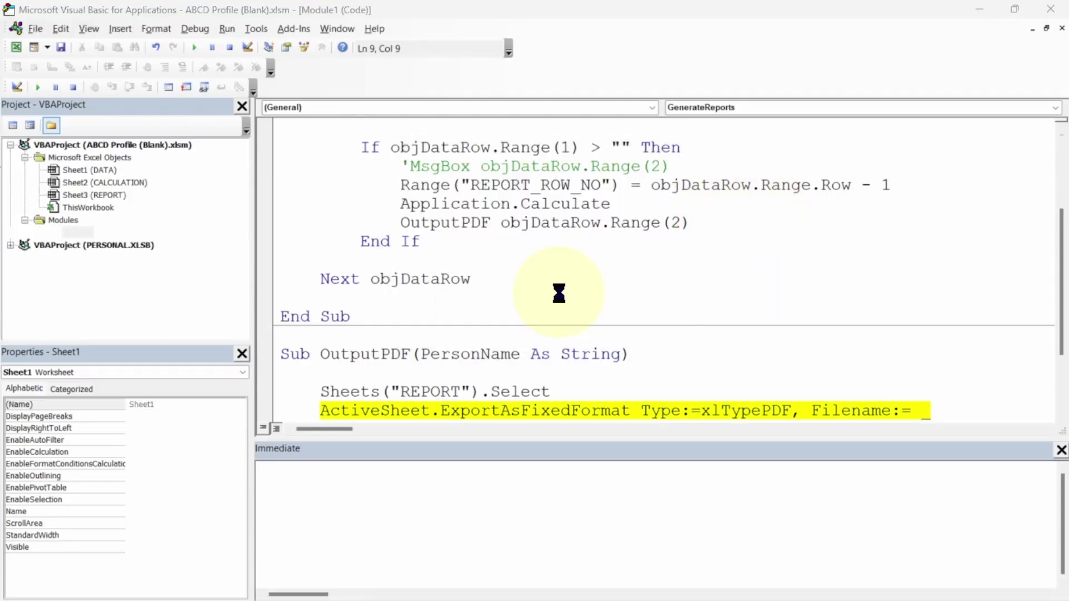
Change Application.Path to Application.PathSeparator in the Filename argument of the halted export statement
scroll(710, 315, down, 2)
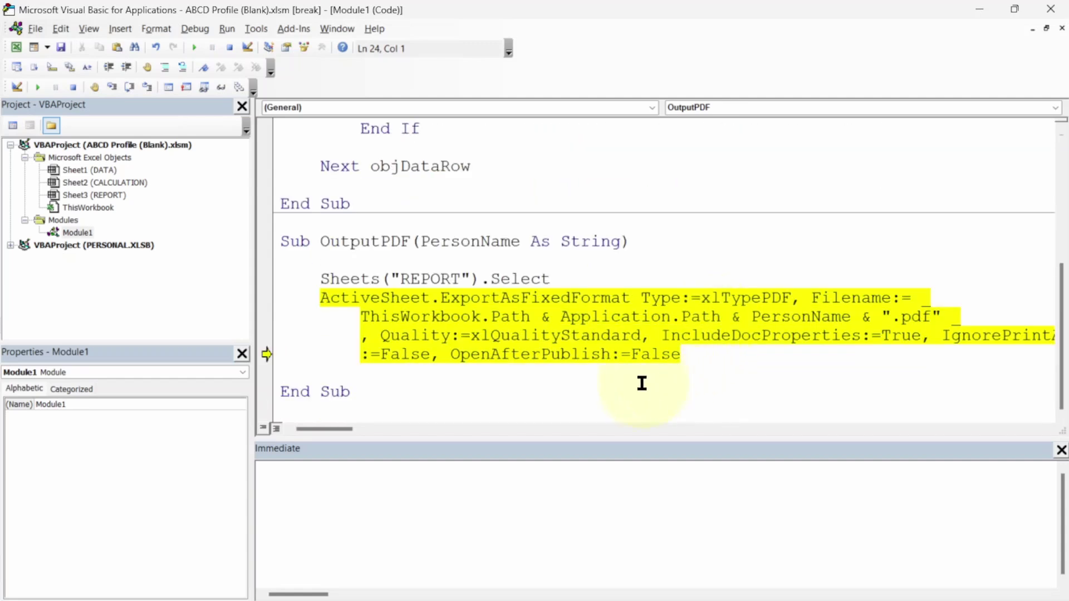
mouse_move(617, 319)
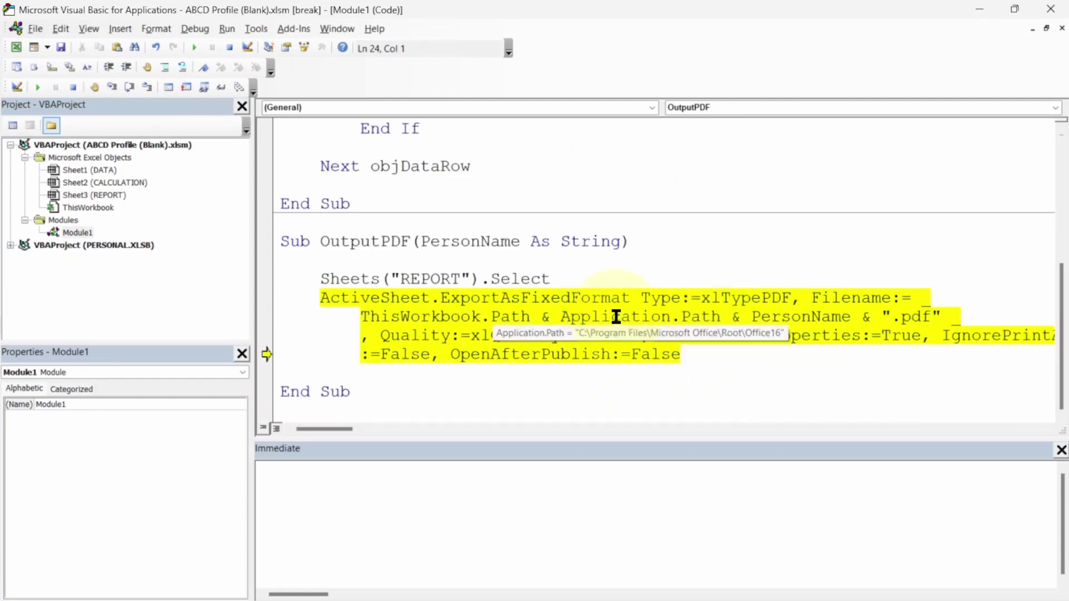
mouse_move(418, 315)
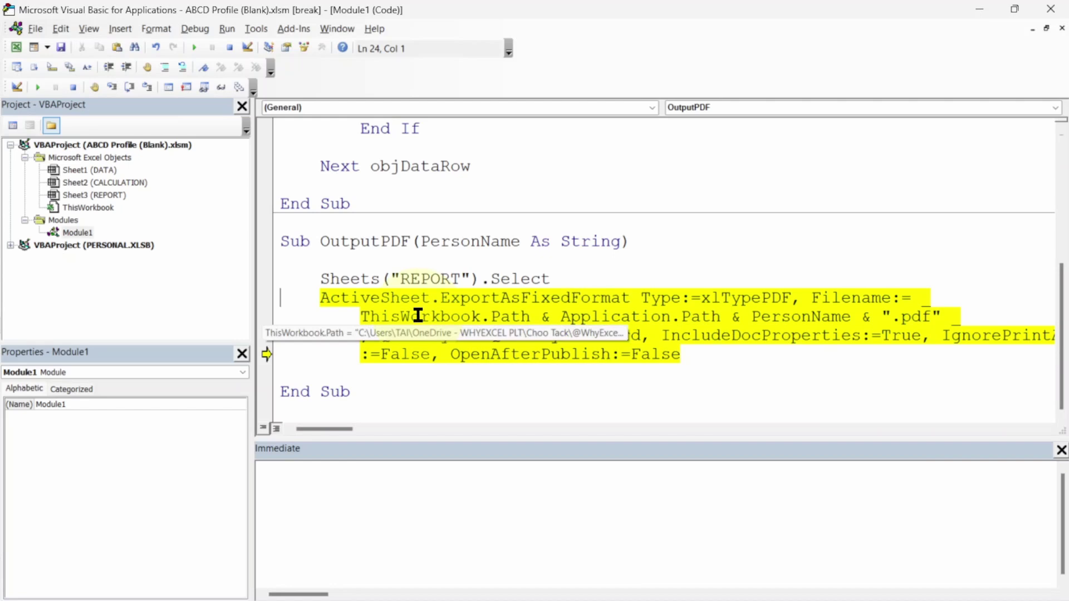
drag(561, 317, 684, 311)
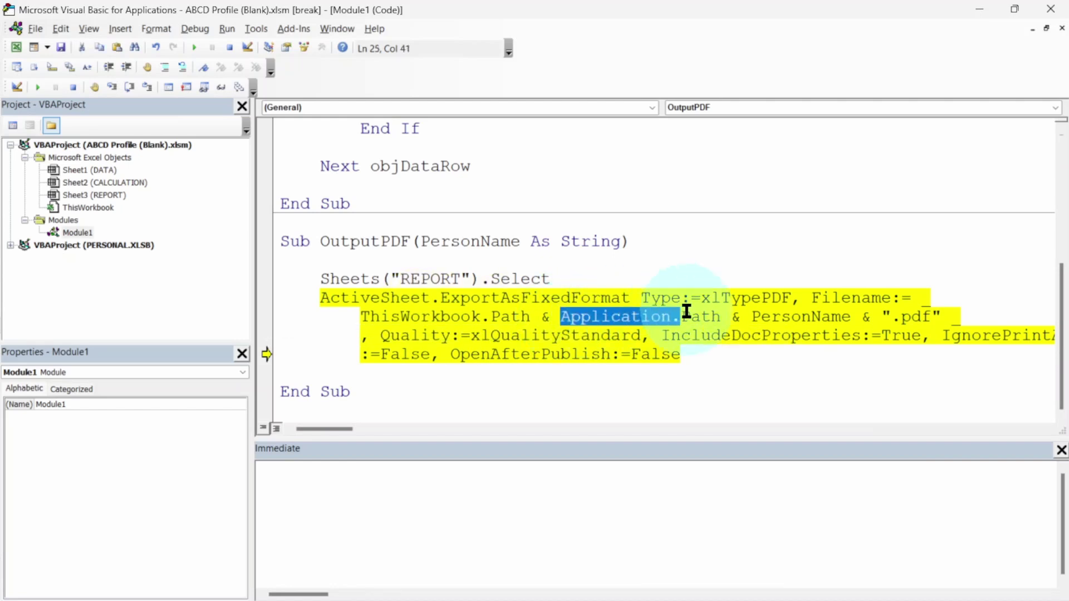
click(721, 315)
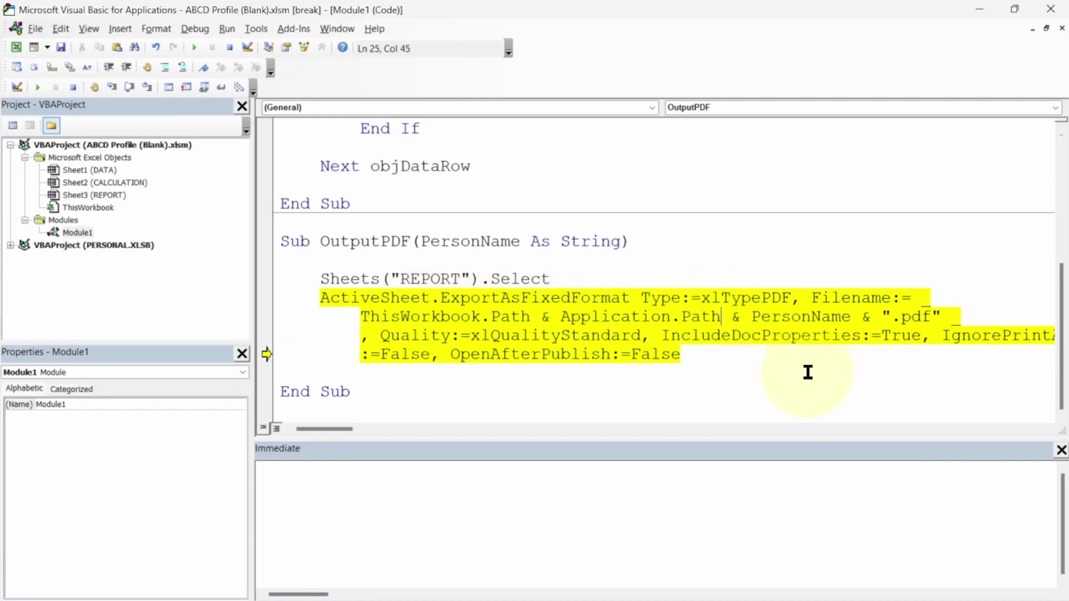
key(ctrl+shift+Left)
key(shift+Left)
text(.path)
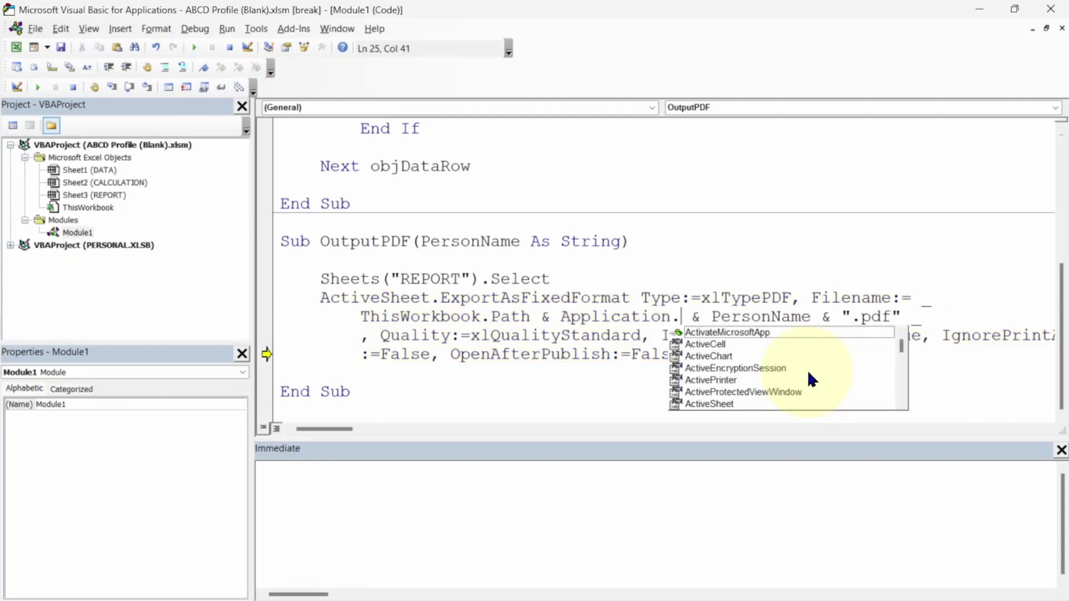
text(se)
key(Tab)
key(Down)
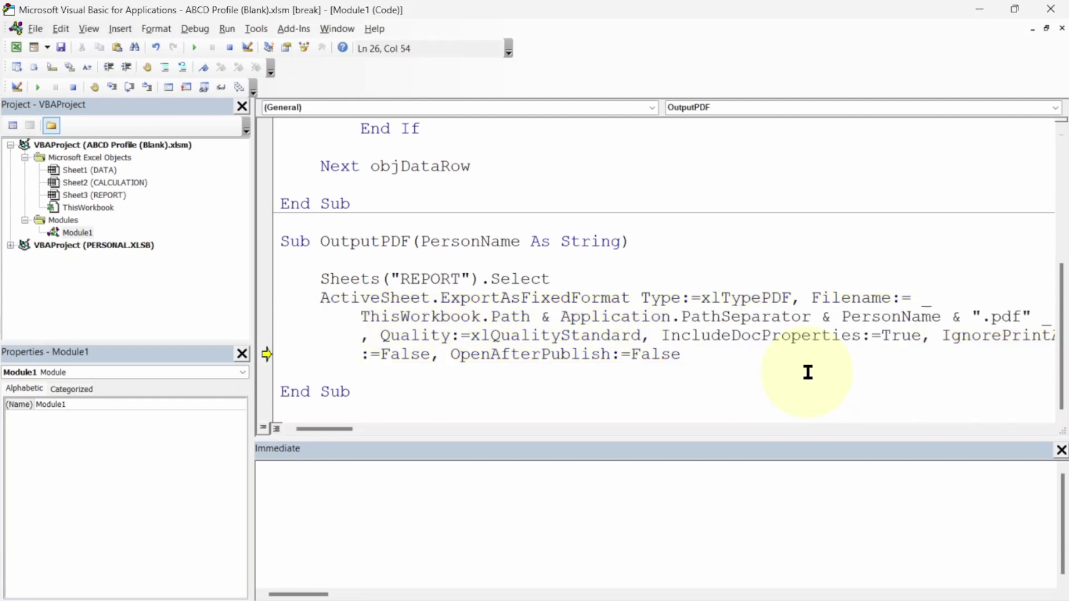
key(Down)
key(Down)
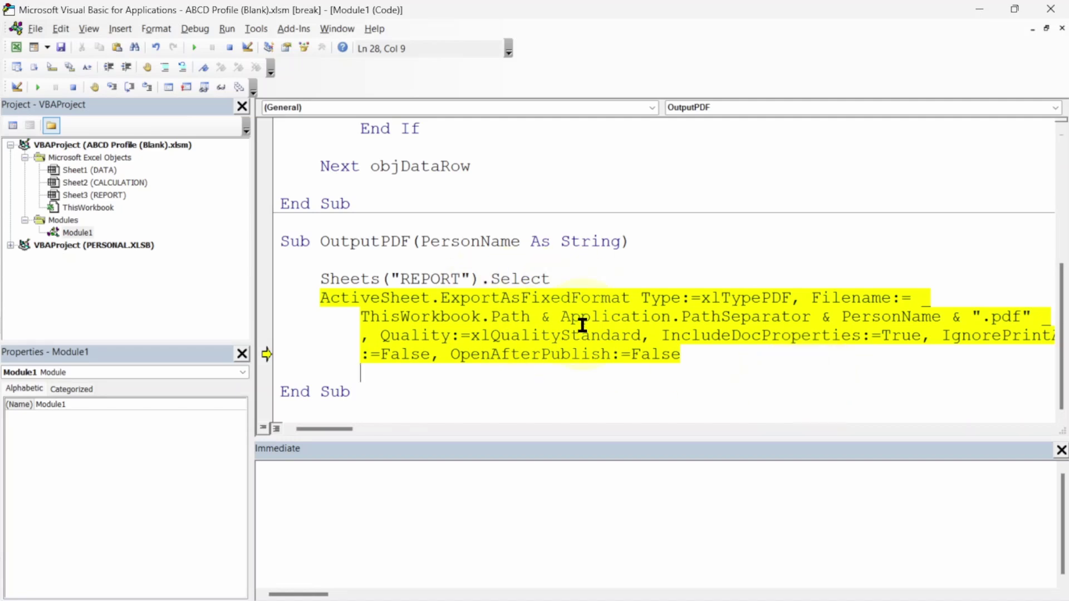
Continue running the halted macro from the corrected export statement
click(218, 34)
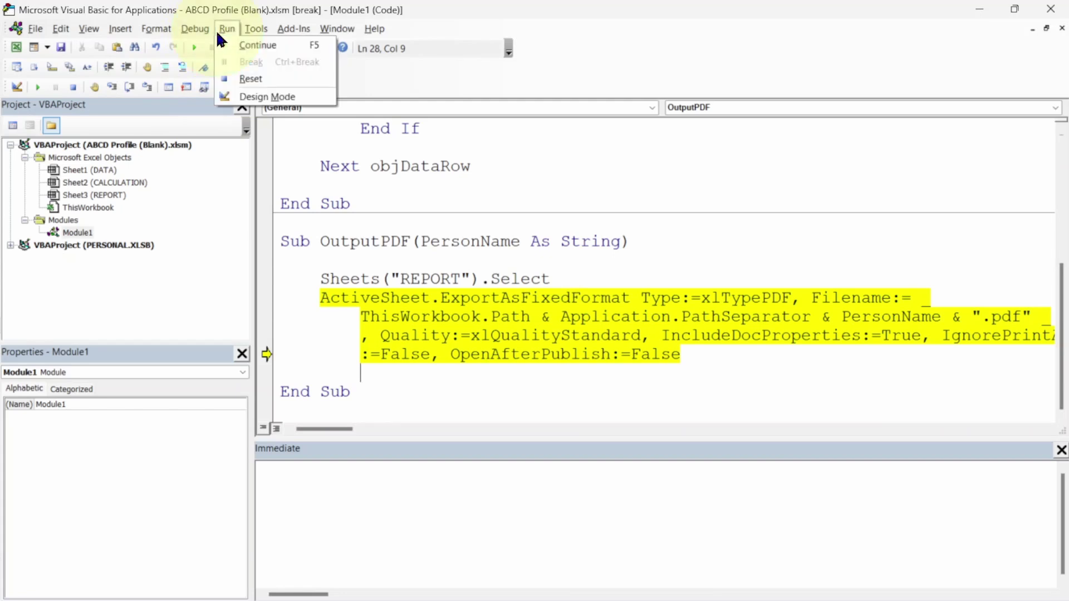
click(258, 45)
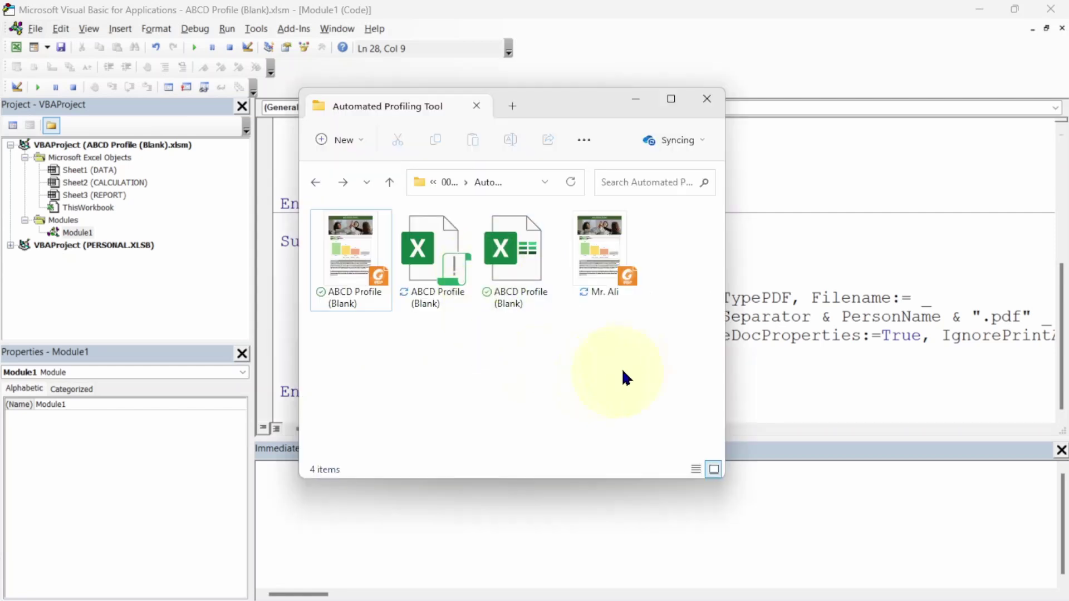
Open the PDF named after the flagged person in the Automated Profiling Tool folder and examine its report details and chart
click(603, 277)
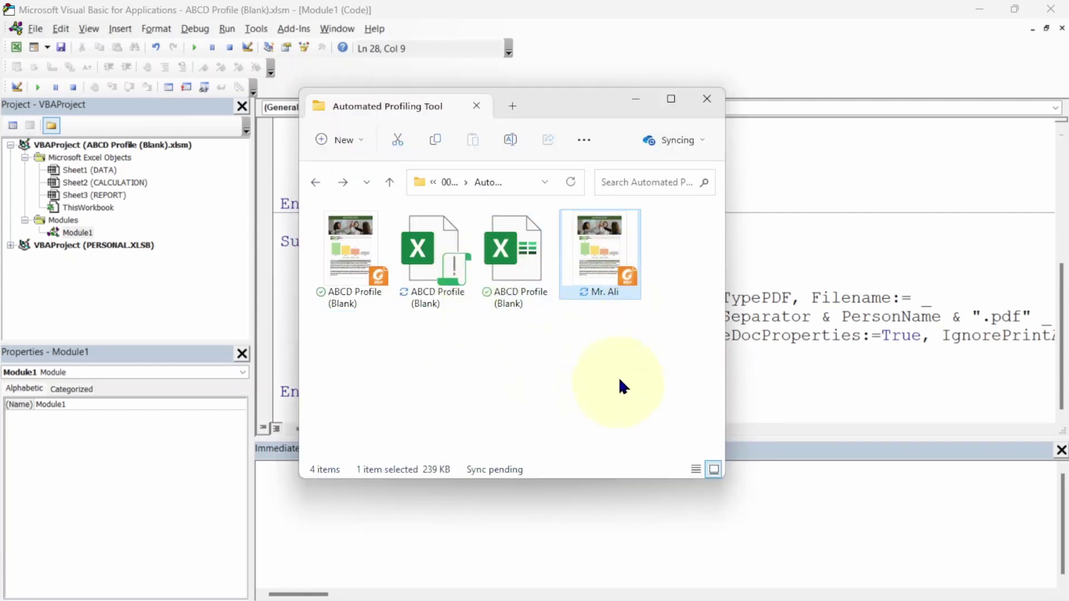
double_click(615, 262)
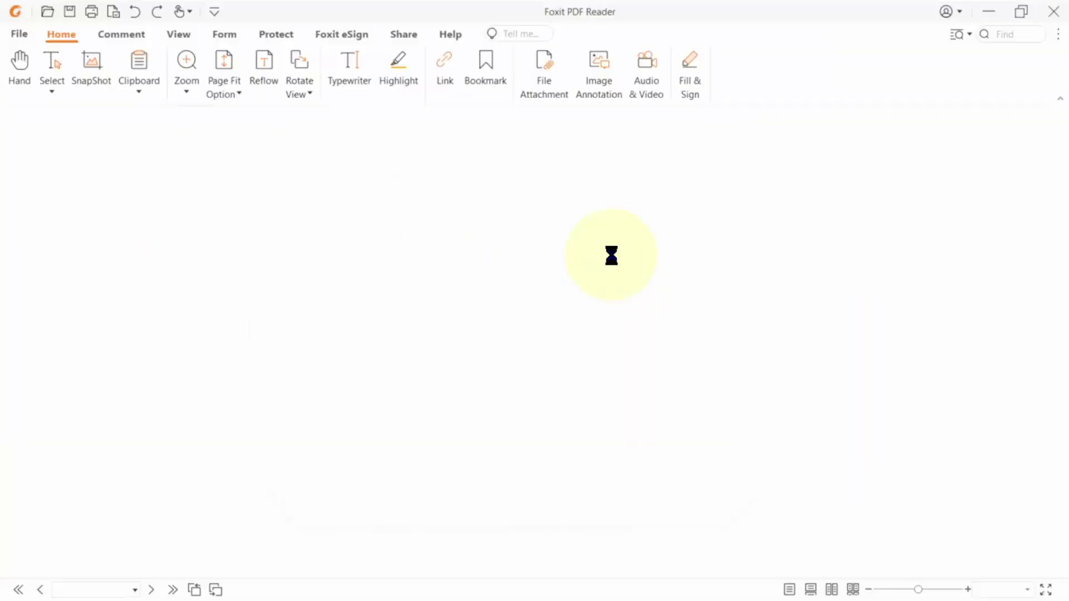
scroll(585, 326, down, 4)
scroll(586, 326, down, 1)
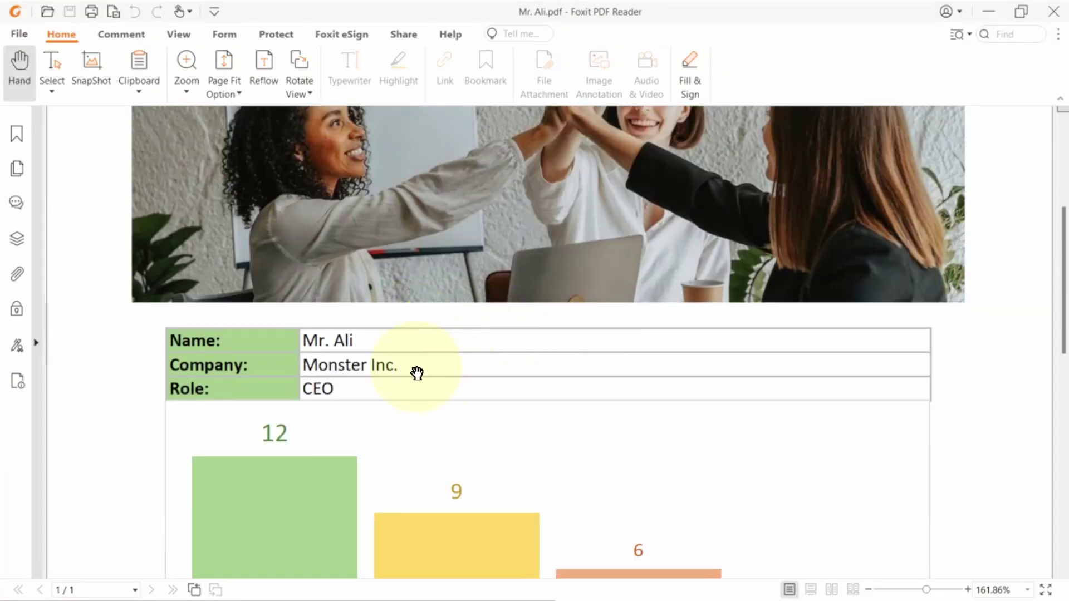
Examine the rest of the exported PDF down to the profile description and close it
scroll(384, 385, down, 2)
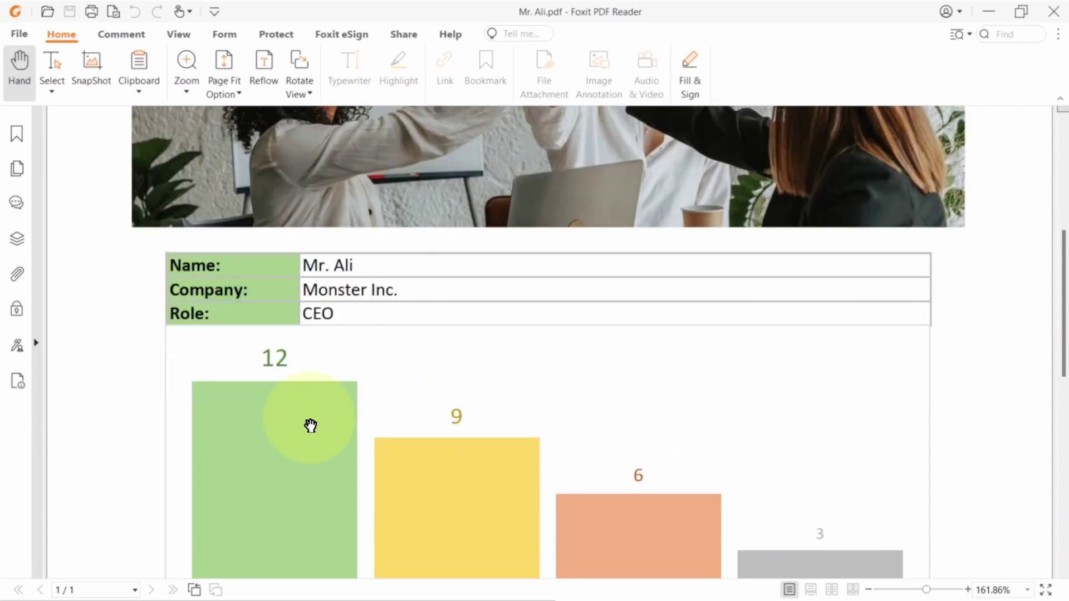
scroll(311, 426, down, 5)
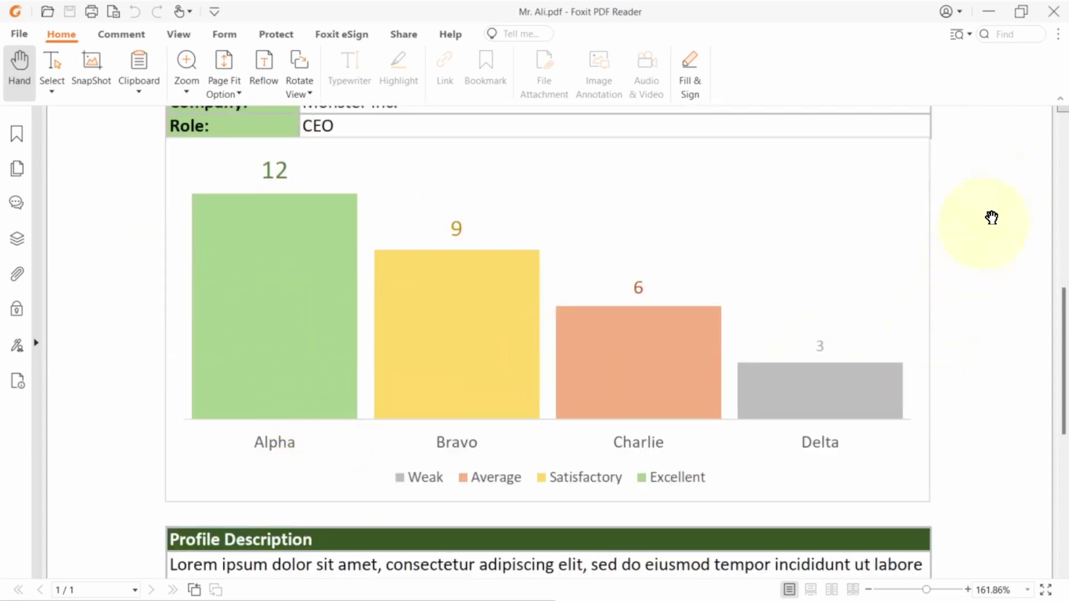
click(1052, 11)
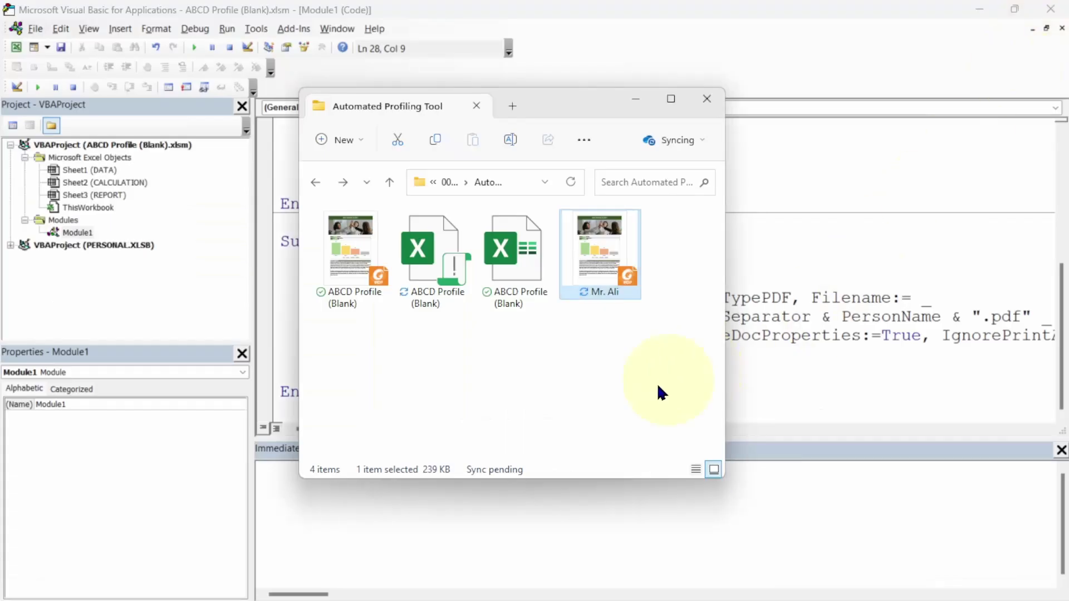
Return to the workbook from the module code and run the GenerateReports macro again
click(881, 336)
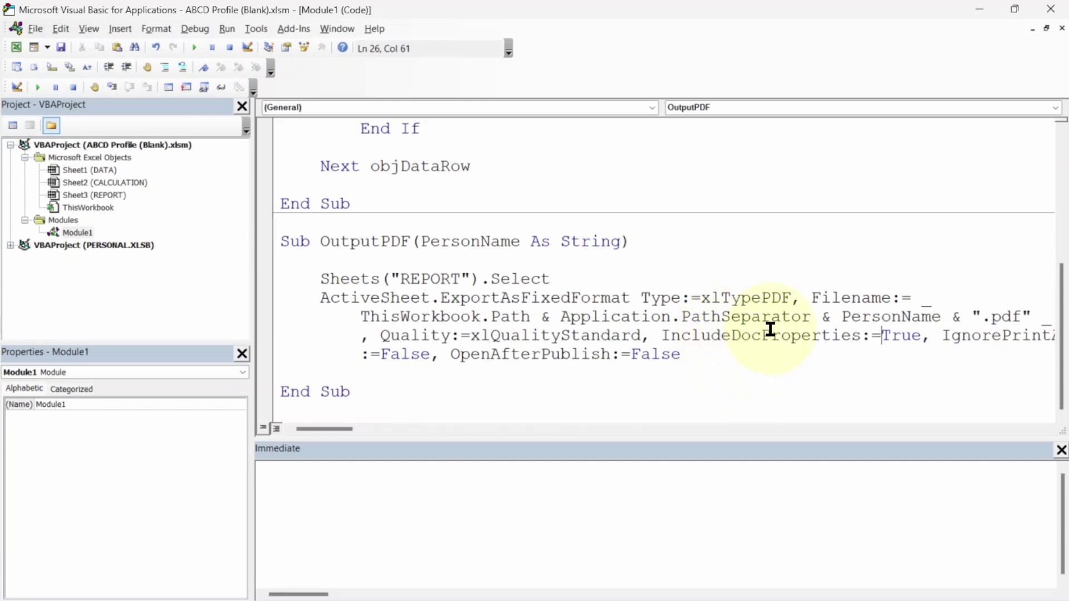
key(alt+Tab)
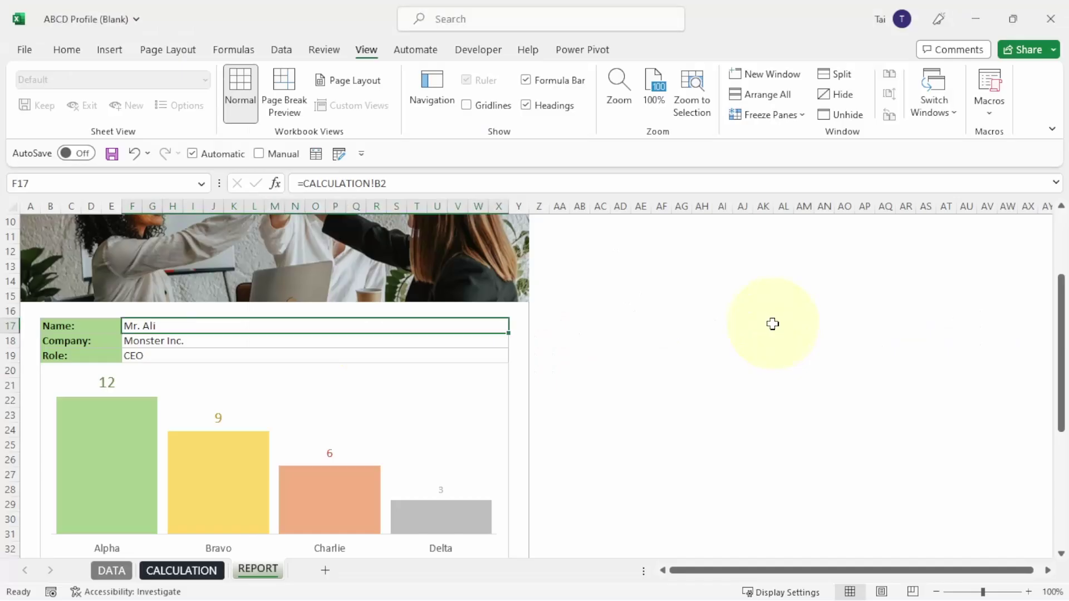
click(990, 83)
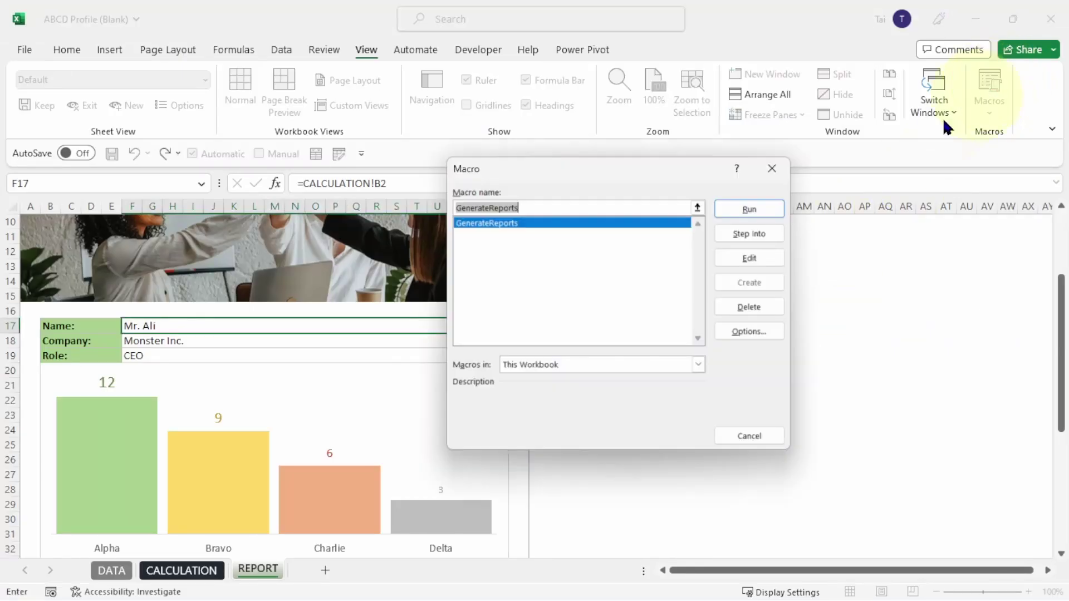
click(756, 210)
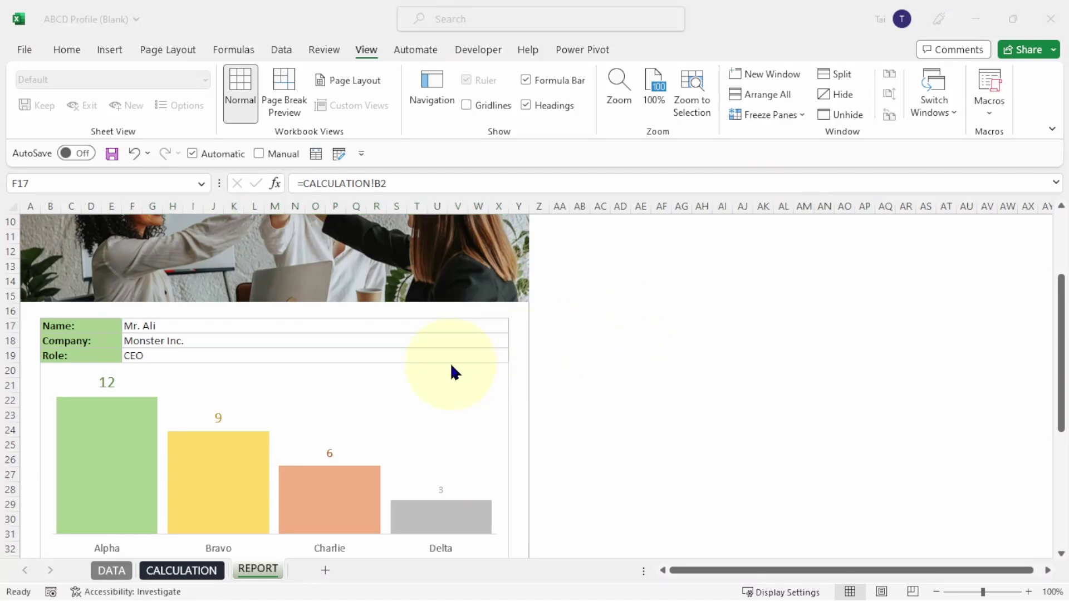
Check the Automated Profiling Tool folder for the PDF exported under the person's name
click(590, 326)
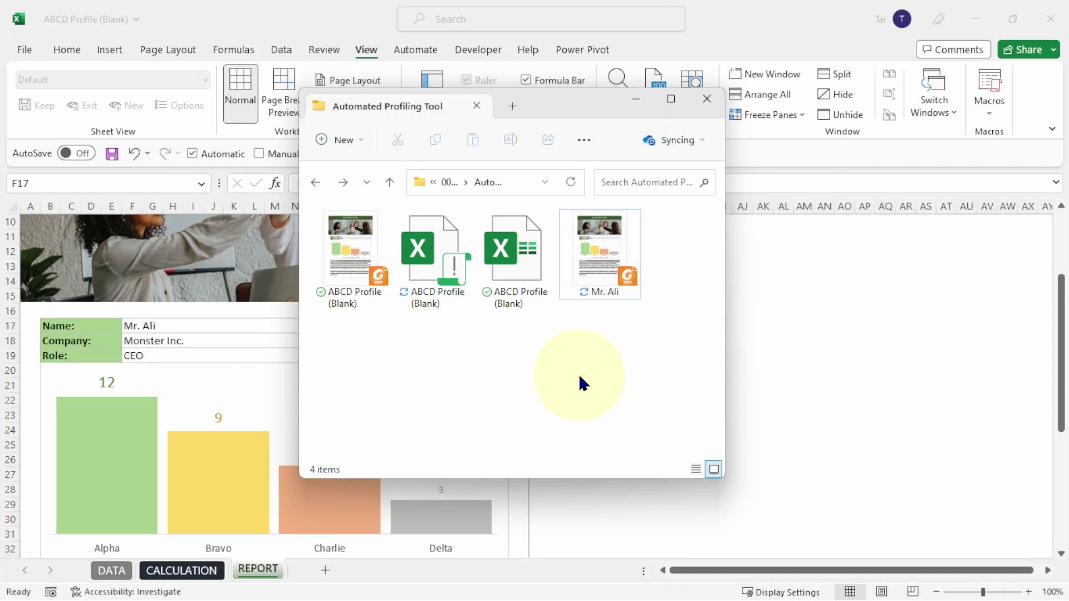
click(608, 246)
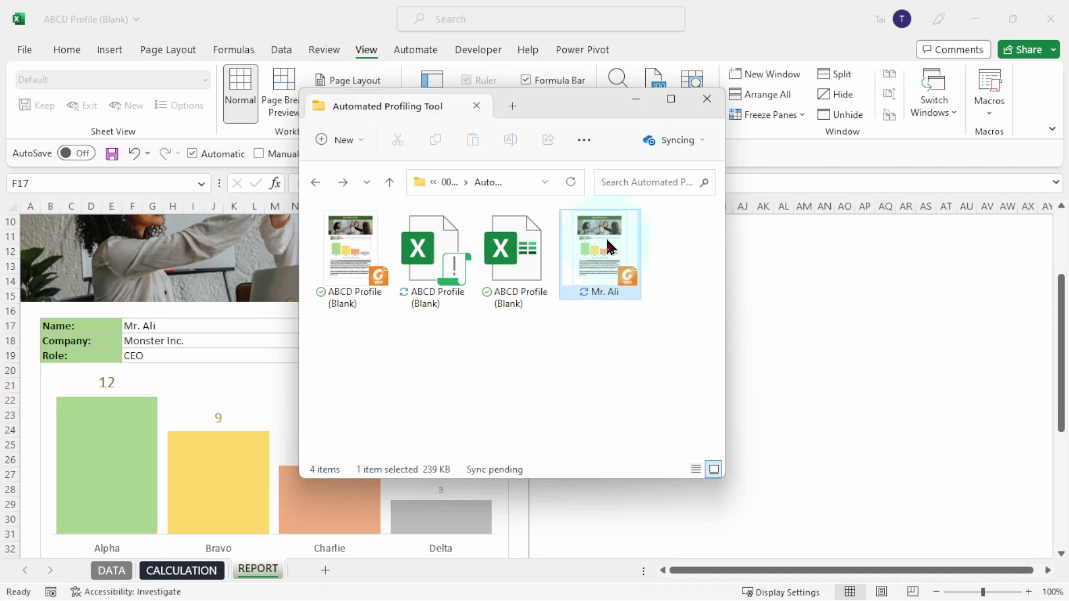
click(583, 339)
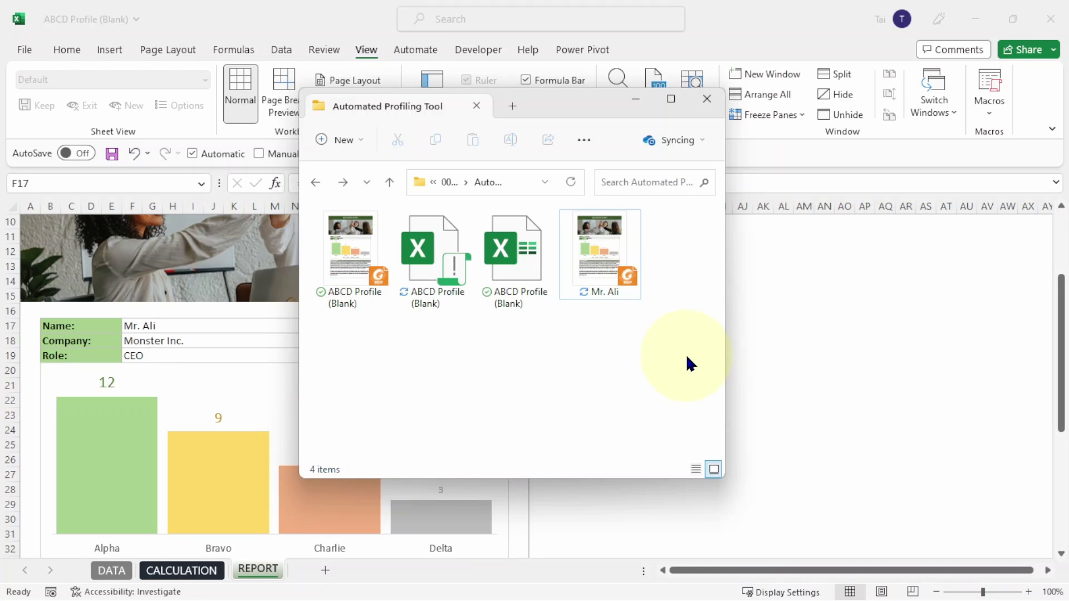
Create a folder named REPORTS inside the Automated Profiling Tool folder
right_click(524, 365)
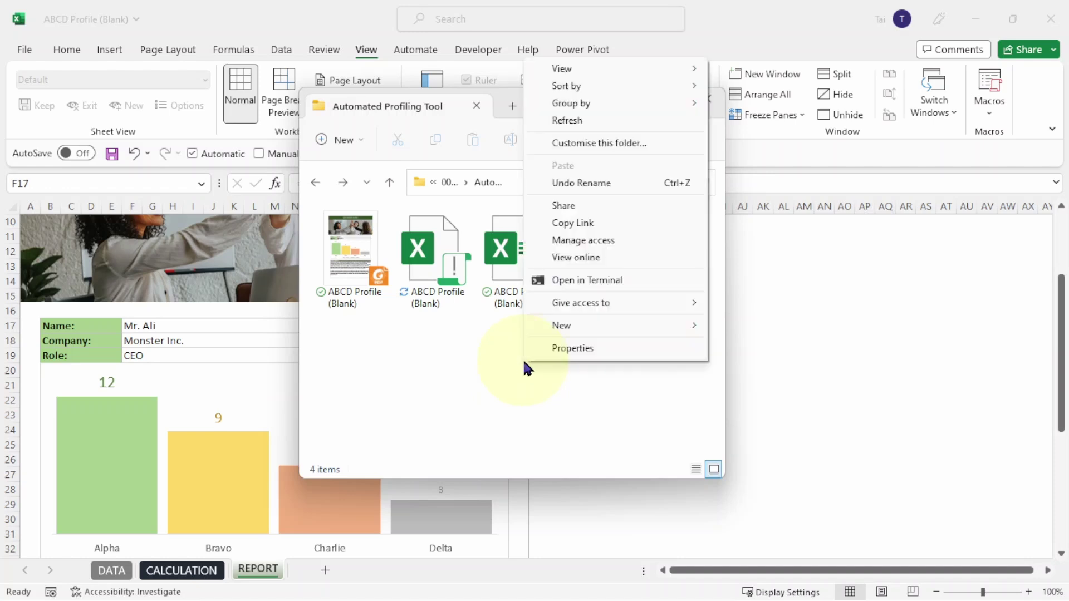
mouse_move(613, 329)
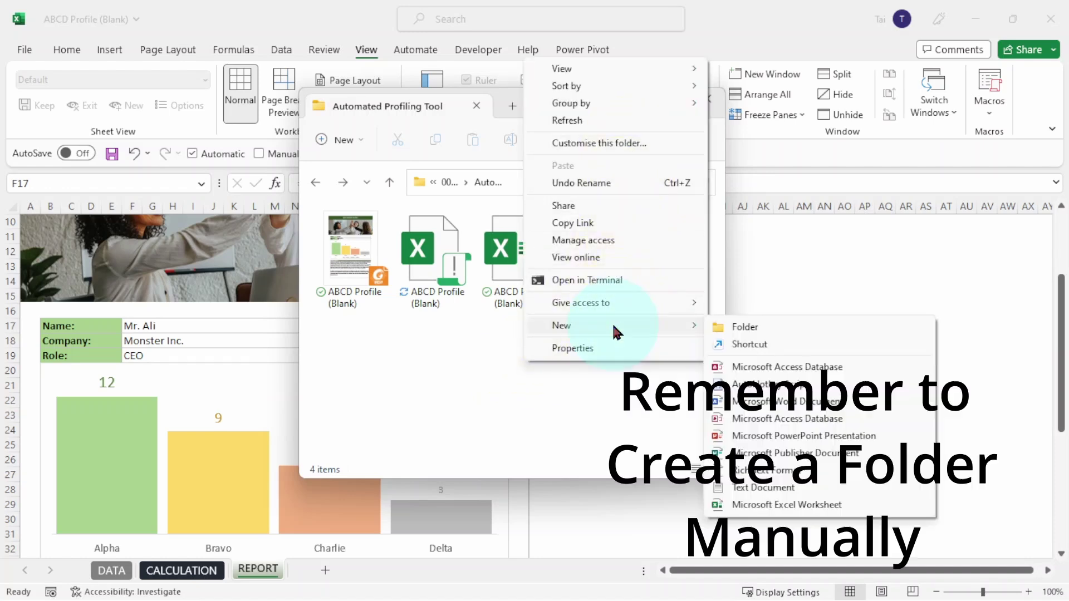
click(740, 325)
text(REPORTS)
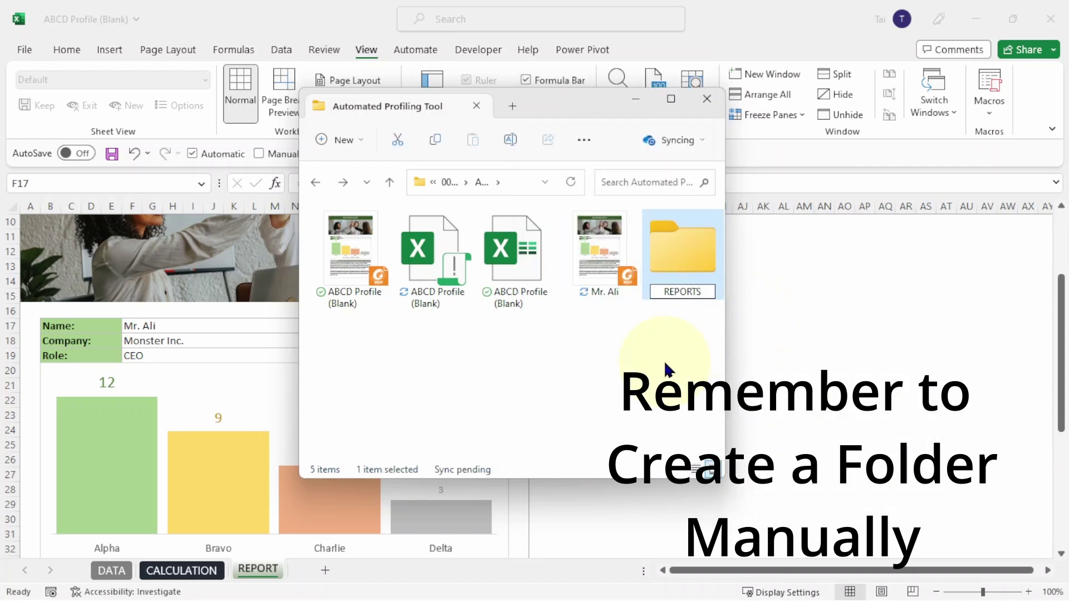
key(Return)
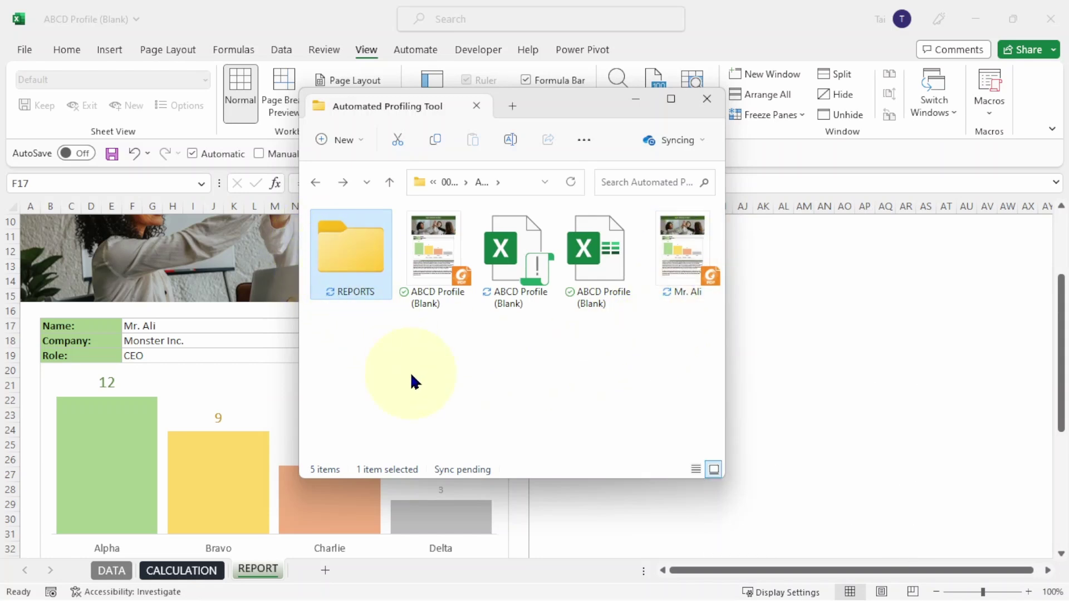
Delete the ABCD Profile (Blank) PDF and the PDF named after the person from the Automated Profiling Tool folder
click(437, 287)
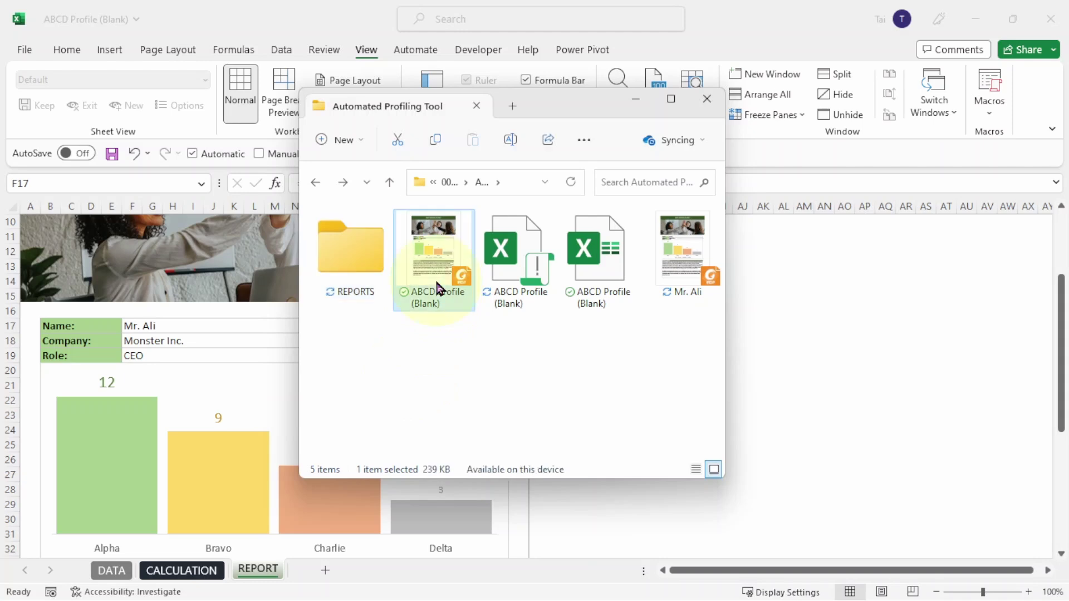
ctrl+click(693, 235)
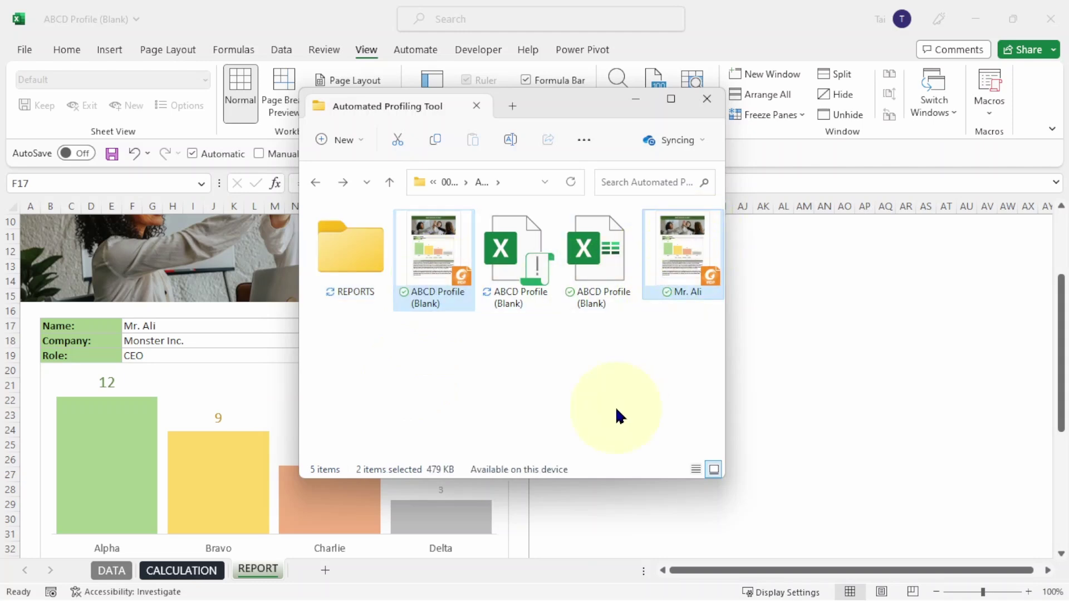
key(Delete)
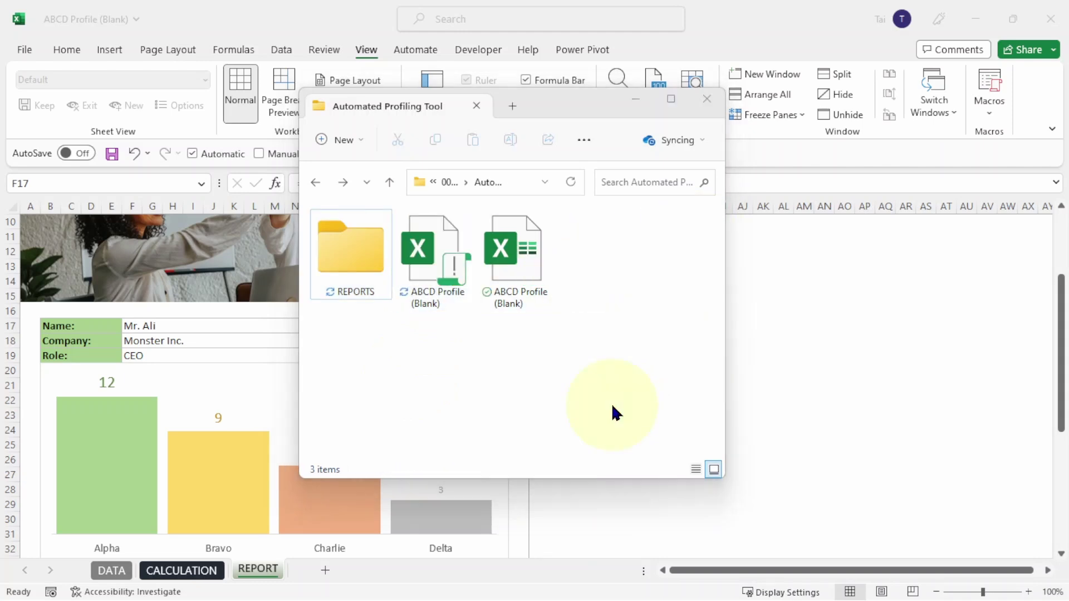
In OutputPDF's Filename argument, insert "REPORTS" & Application.PathSeparator & before PersonName
key(alt+Tab)
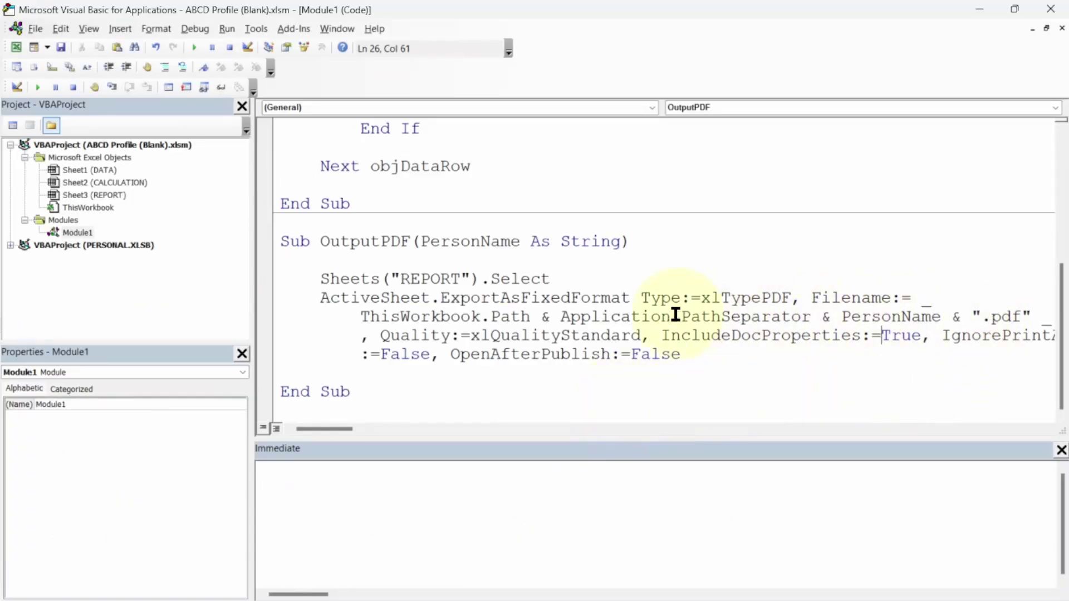
drag(570, 319, 811, 316)
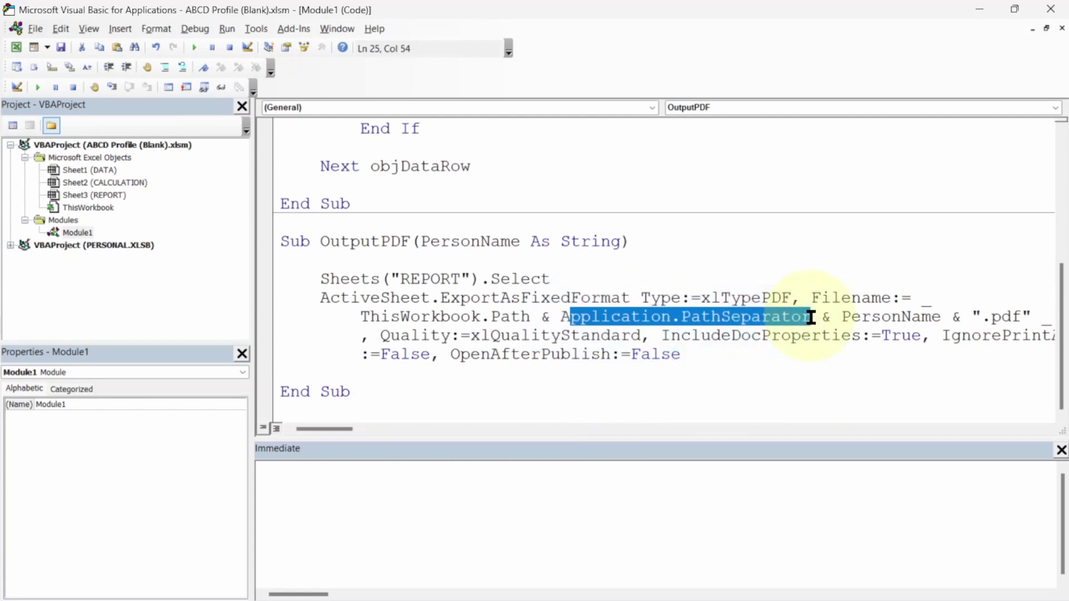
click(835, 316)
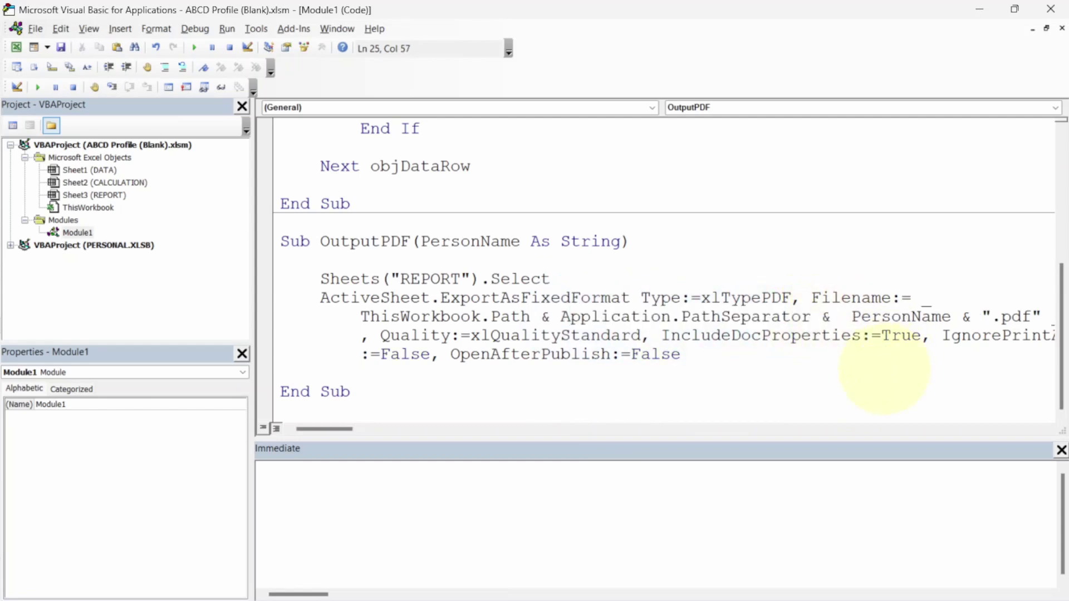
text(")
text(REPORT)
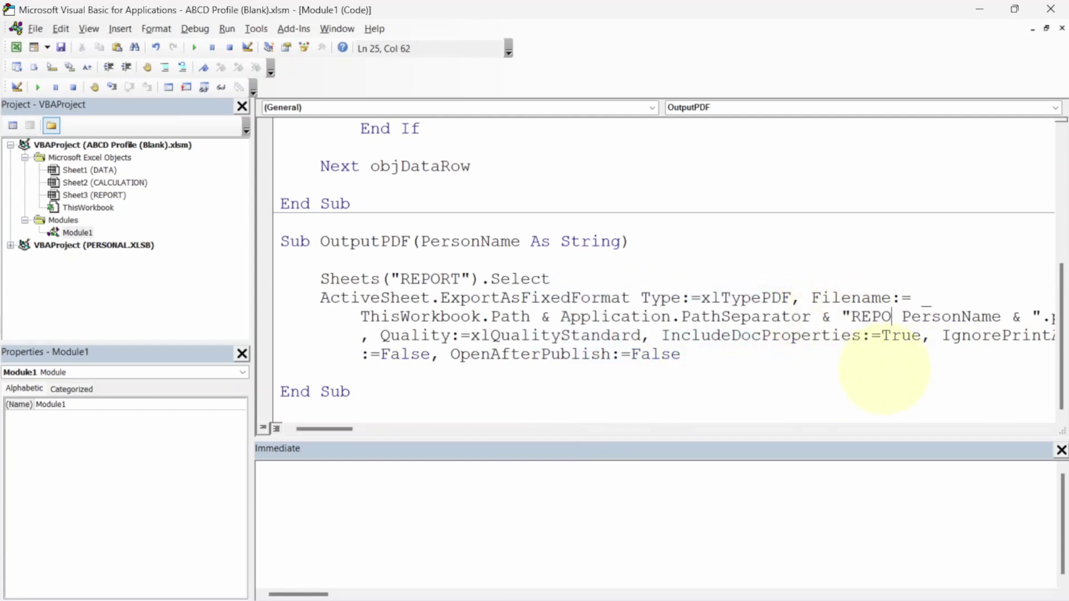
text(S)
text(" & a)
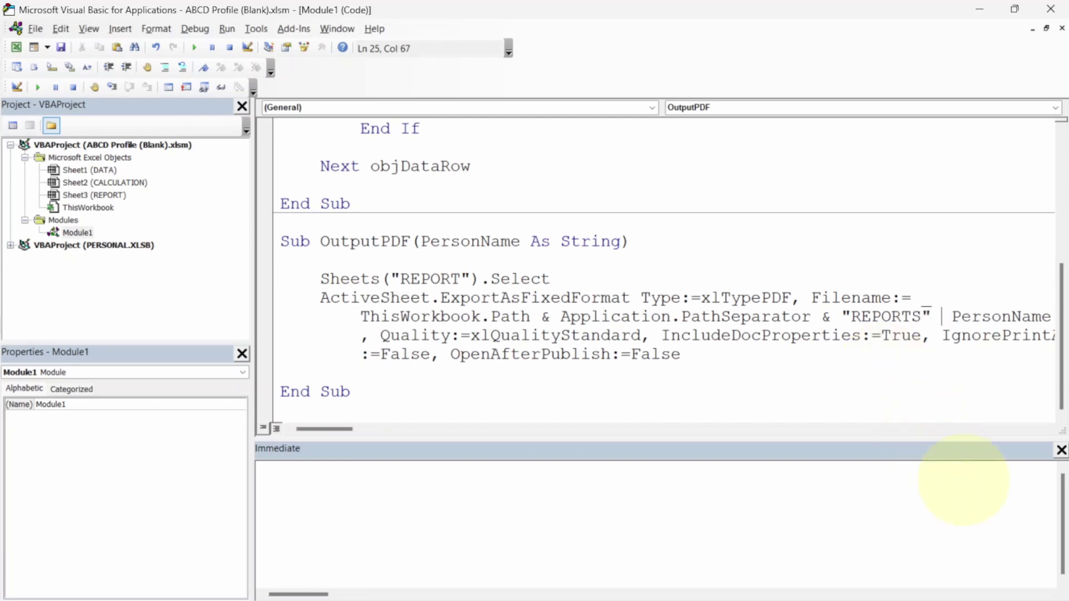
text(pplicati)
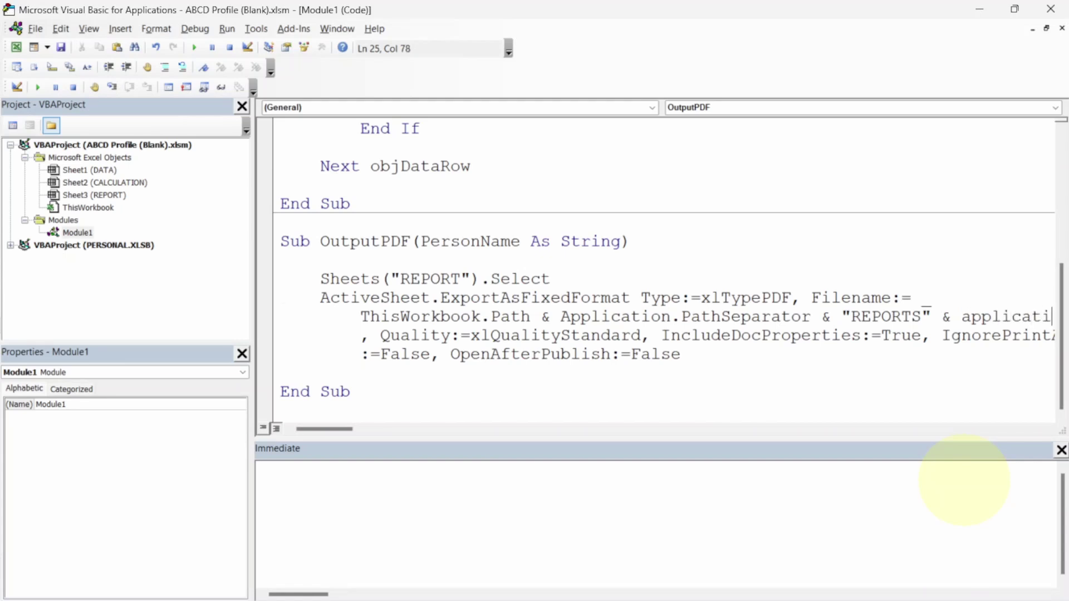
text(on.paths PersonName)
key(Tab)
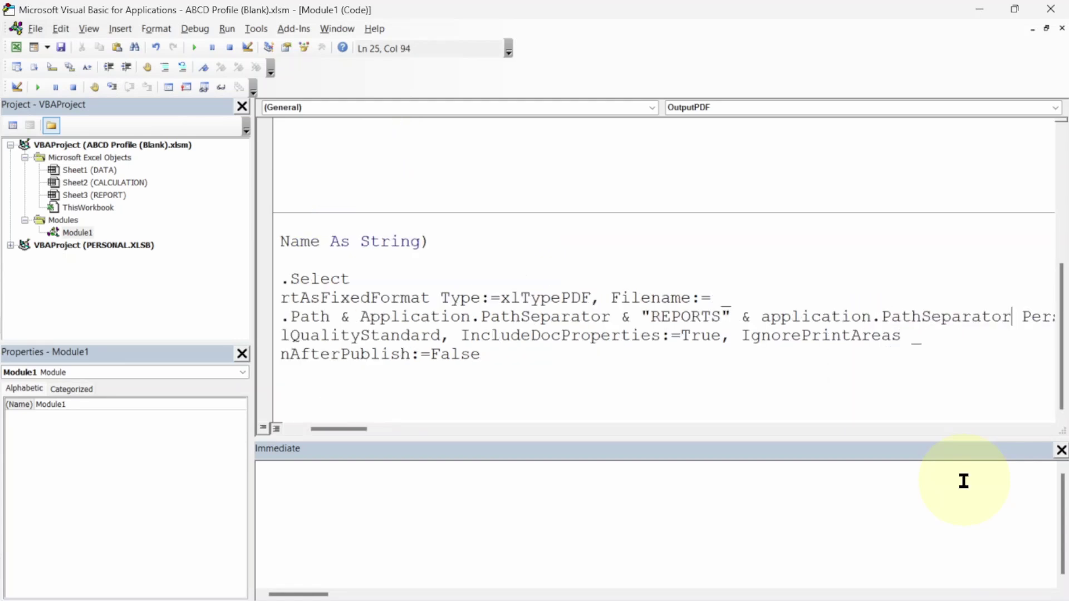
text(&)
key(Down)
key(Down)
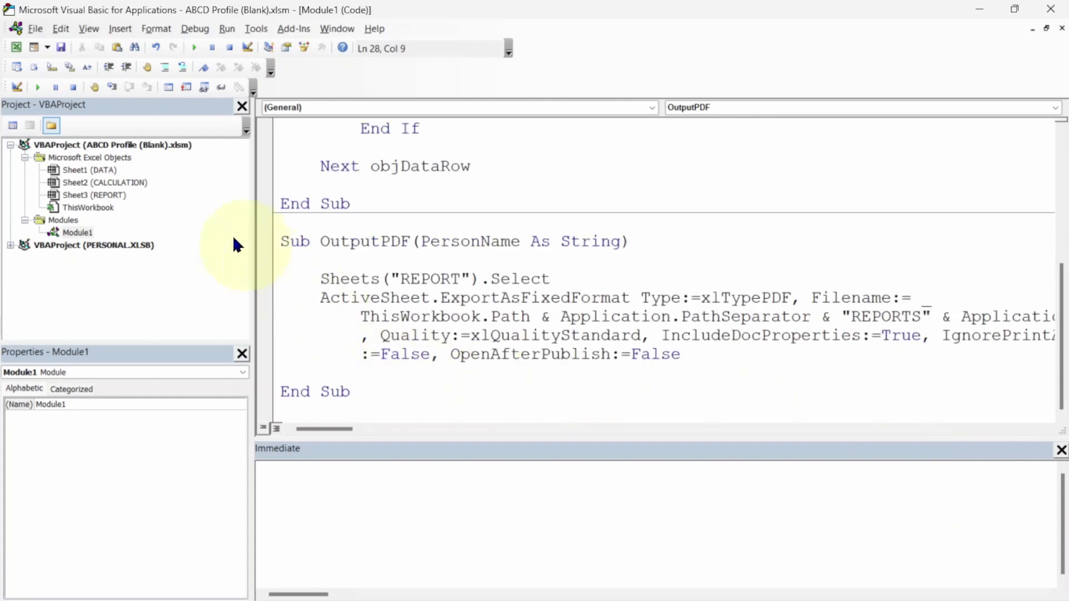
Widen the code area and put the Type argument of ExportAsFixedFormat on its own indented continuation line
drag(252, 226, 7, 299)
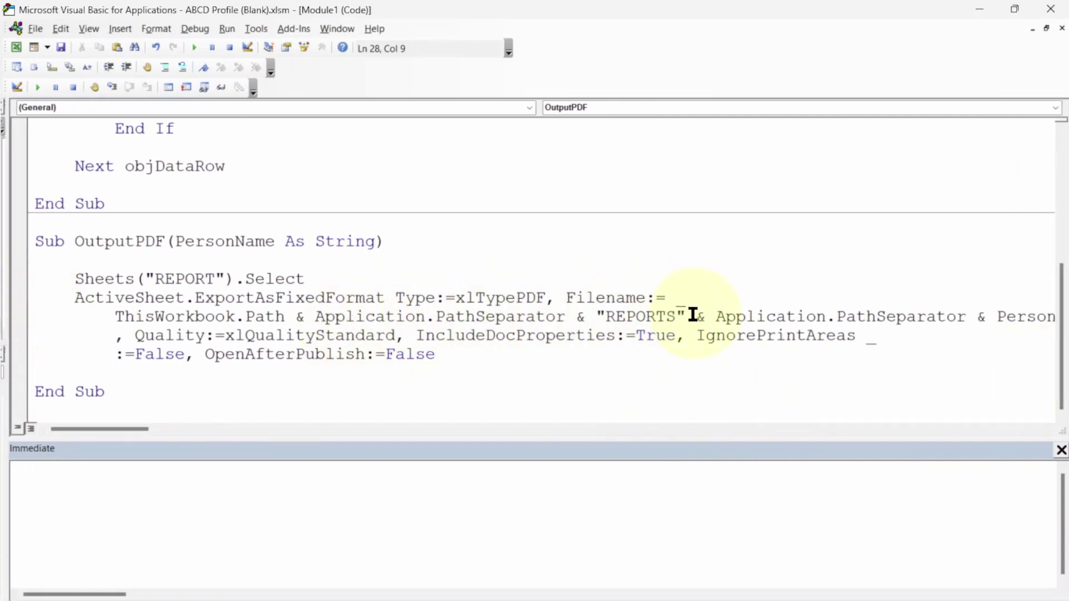
click(396, 298)
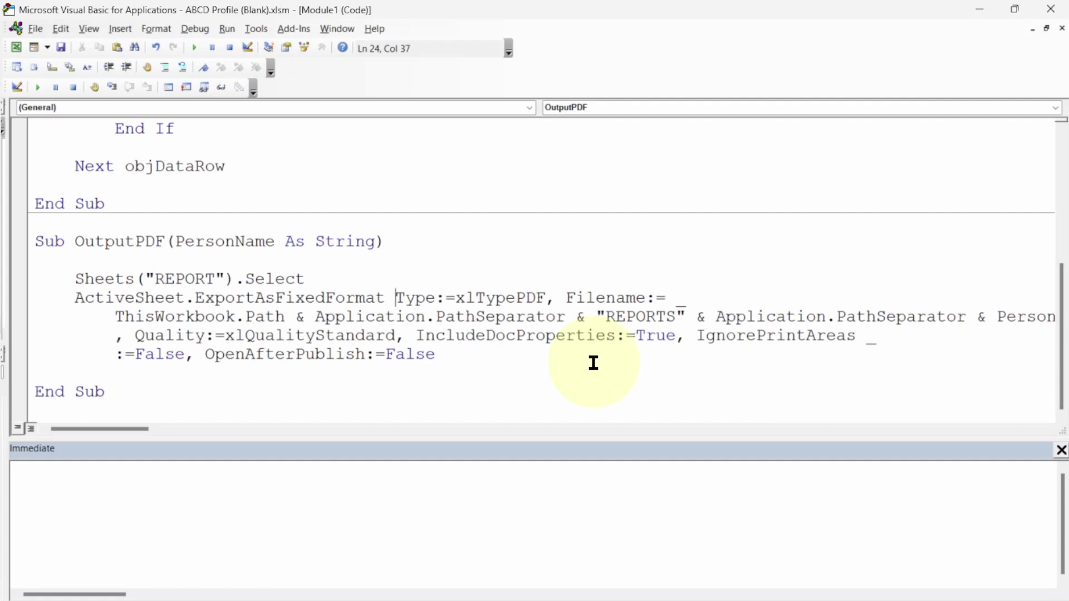
text(_)
key(Left)
key(Left)
key(shift+Right)
key(Right)
key(Right)
key(Return)
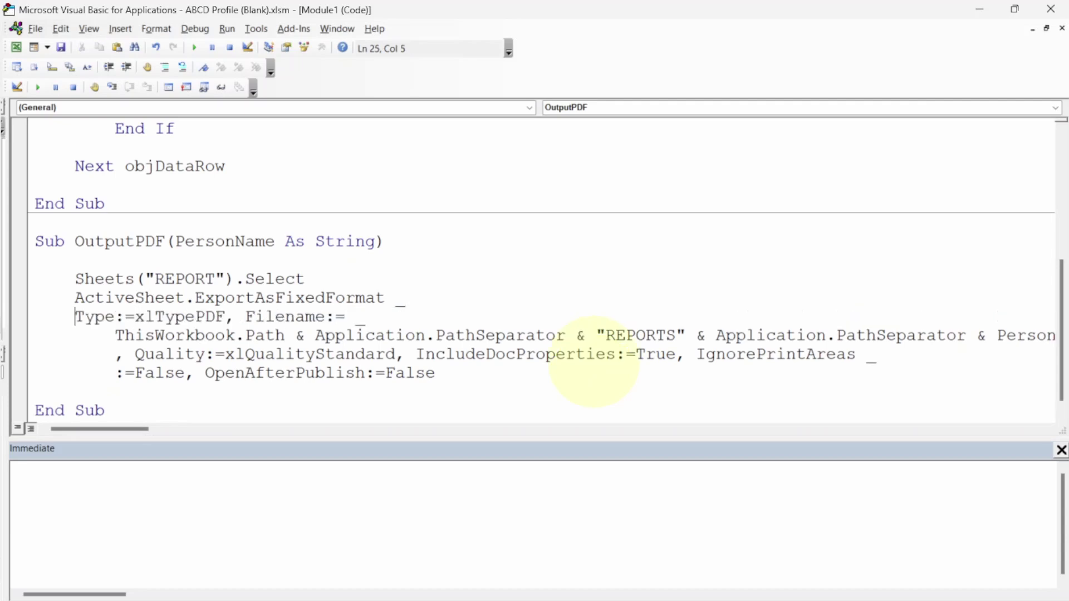
key(Tab)
Put the Filename argument on its own continuation line and join its path expression to it
key(ctrl+Right)
key(ctrl+Right)
key(ctrl+Right)
key(ctrl+Right)
text(_)
key(Return)
key(Tab)
key(BackSpace)
key(BackSpace)
key(Delete)
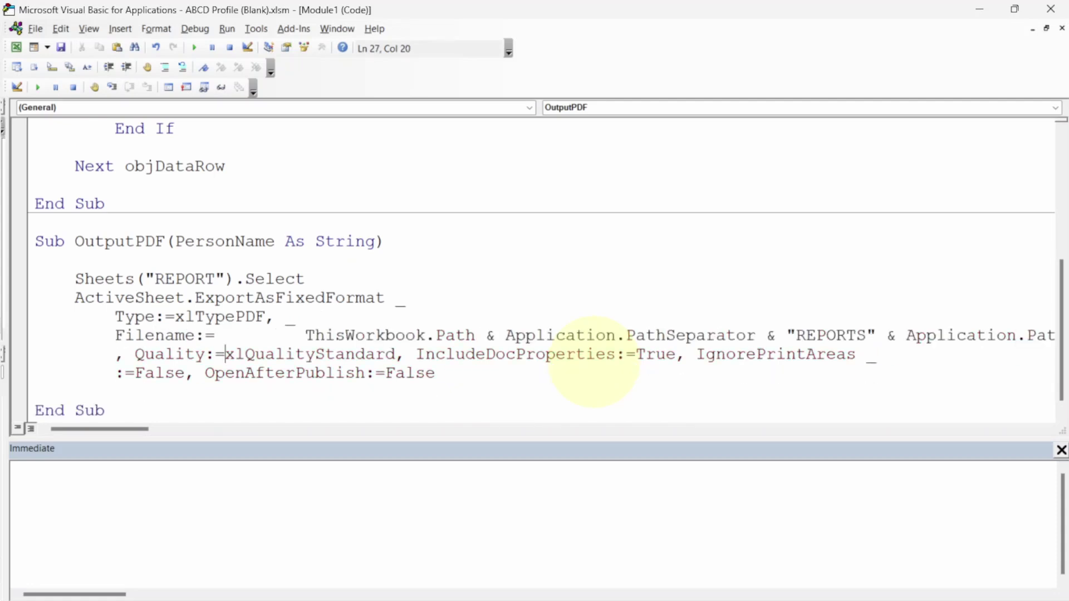
Split the export statement so that Quality and IncludeDocProperties each start their own continuation line
key(ctrl+Left)
key(ctrl+Left)
text(_)
key(Return)
key(ctrl+Right)
key(ctrl+Right)
key(ctrl+Right)
key(ctrl+Right)
key(ctrl+Right)
key(ctrl+Right)
key(ctrl+Right)
key(ctrl+Right)
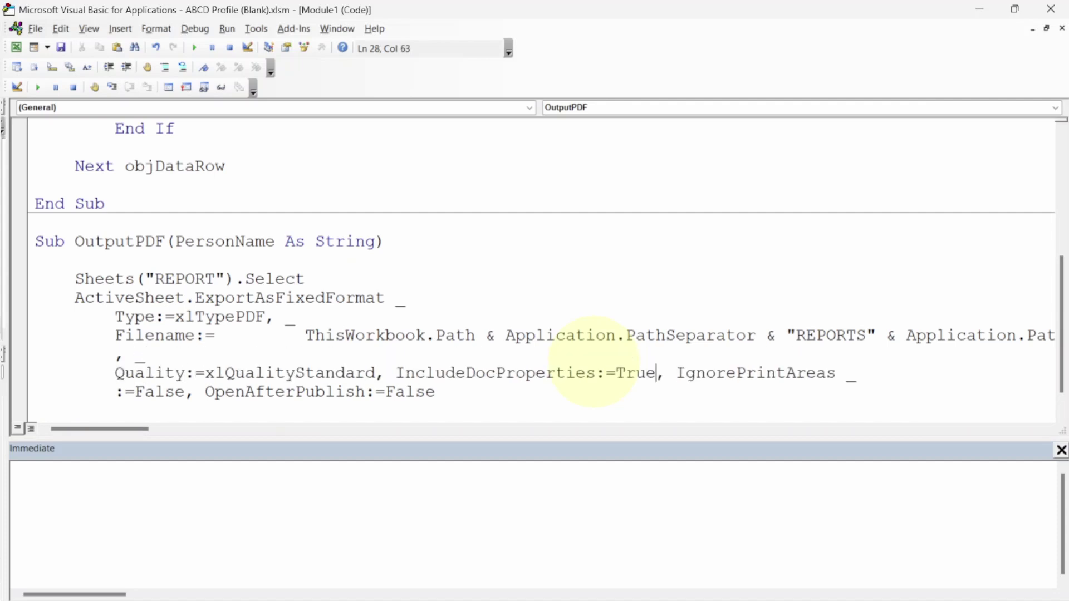
key(ctrl+Left)
key(ctrl+Left)
key(ctrl+Left)
key(ctrl+Left)
text(_)
key(Return)
Put IgnorePrintAreas and OpenAfterPublish on separate continuation lines, rejoining IgnorePrintAreas with its False value
key(ctrl+Right)
key(ctrl+Right)
key(ctrl+Right)
key(ctrl+Right)
key(ctrl+Right)
key(ctrl+Left)
key(ctrl+Left)
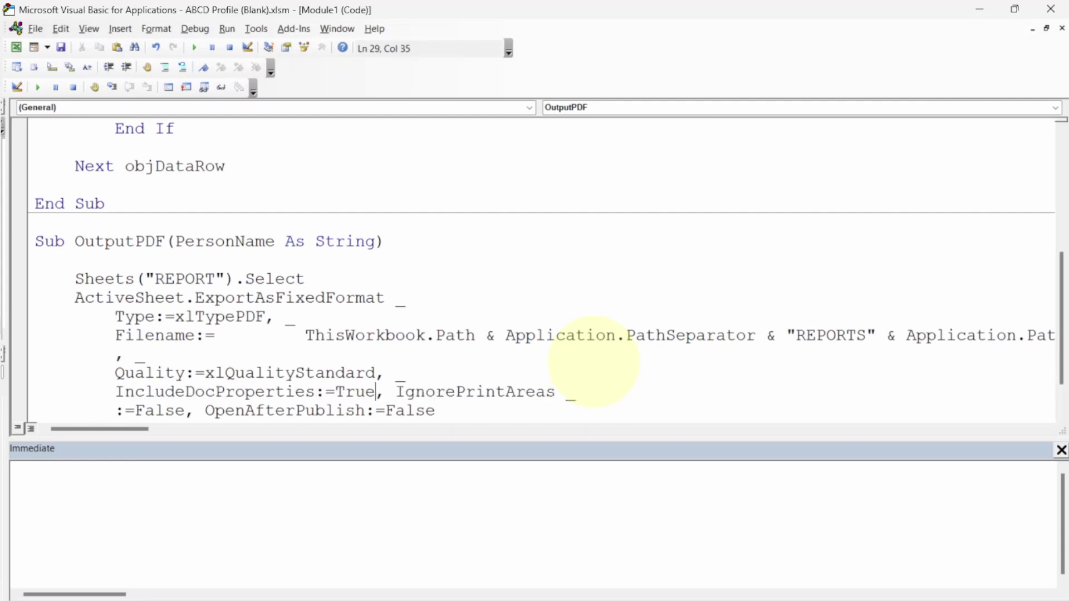
text(_)
key(Return)
key(End)
key(BackSpace)
key(Delete)
key(ctrl+Right)
key(ctrl+Right)
key(ctrl+Right)
key(ctrl+Right)
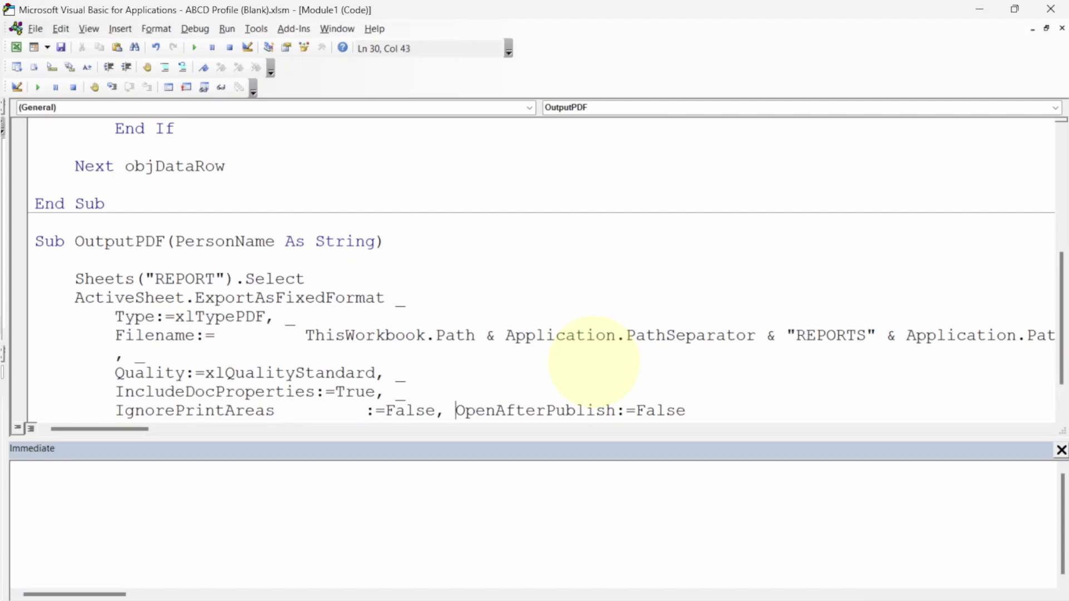
text(_)
key(Return)
Break the long Filename expression after "REPORTS" & so Application.PathSeparator & PersonName & ".pdf" continues on the next line
key(Up)
key(Up)
key(Up)
key(Up)
key(Up)
key(Down)
key(Up)
key(Up)
key(Up)
key(Up)
key(Up)
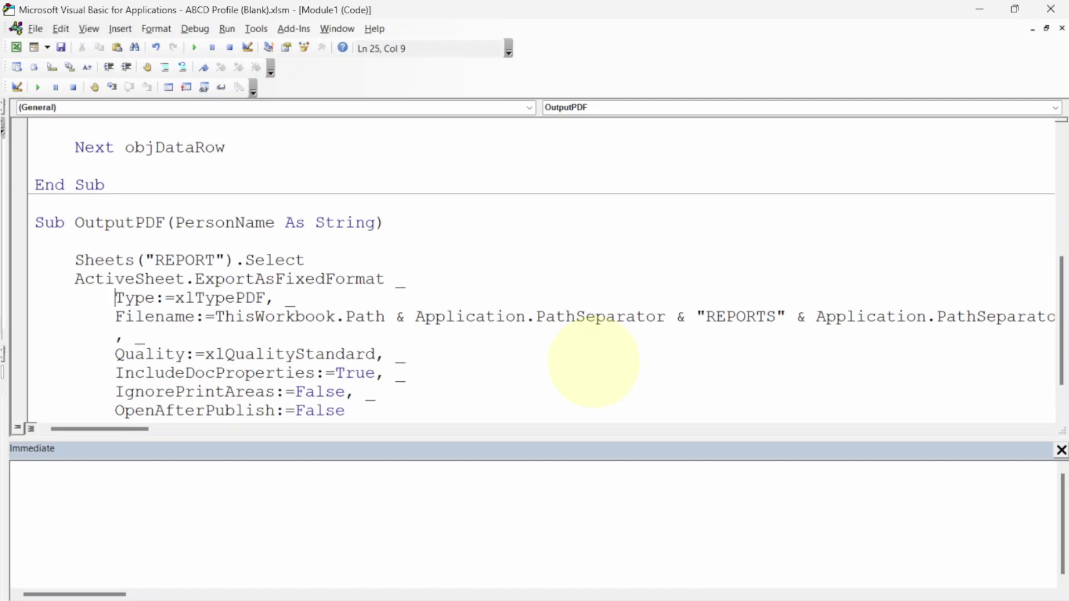
key(ctrl+Right)
key(ctrl+Right)
key(ctrl+Right)
key(ctrl+Right)
key(ctrl+Right)
key(ctrl+Right)
key(ctrl+Right)
key(ctrl+Right)
key(ctrl+Right)
key(ctrl+Right)
key(ctrl+Right)
text(_)
key(Return)
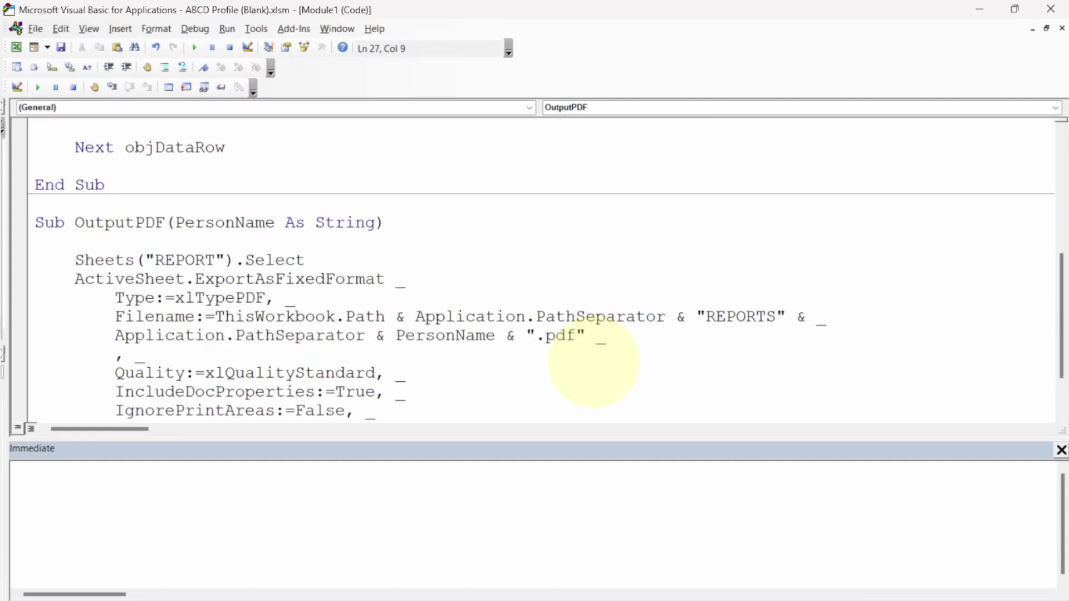
Join the stray comma line to the end of the ".pdf" line in the export statement
key(Delete)
key(BackSpace)
key(Down)
key(Down)
key(Down)
key(Down)
key(Down)
key(Down)
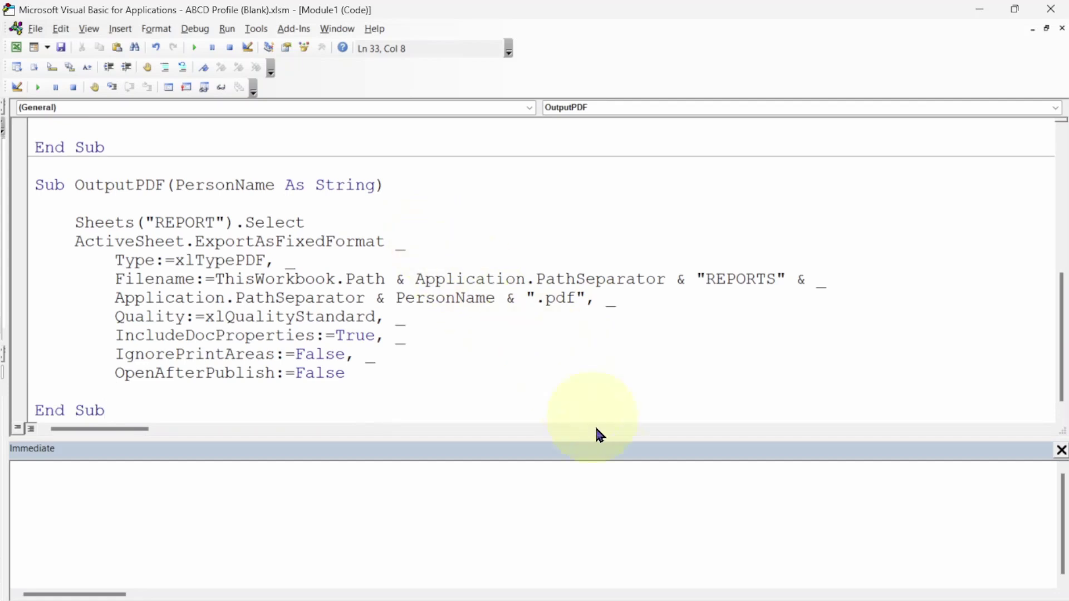
drag(381, 231, 414, 264)
drag(276, 255, 301, 275)
drag(809, 267, 840, 299)
drag(601, 289, 628, 313)
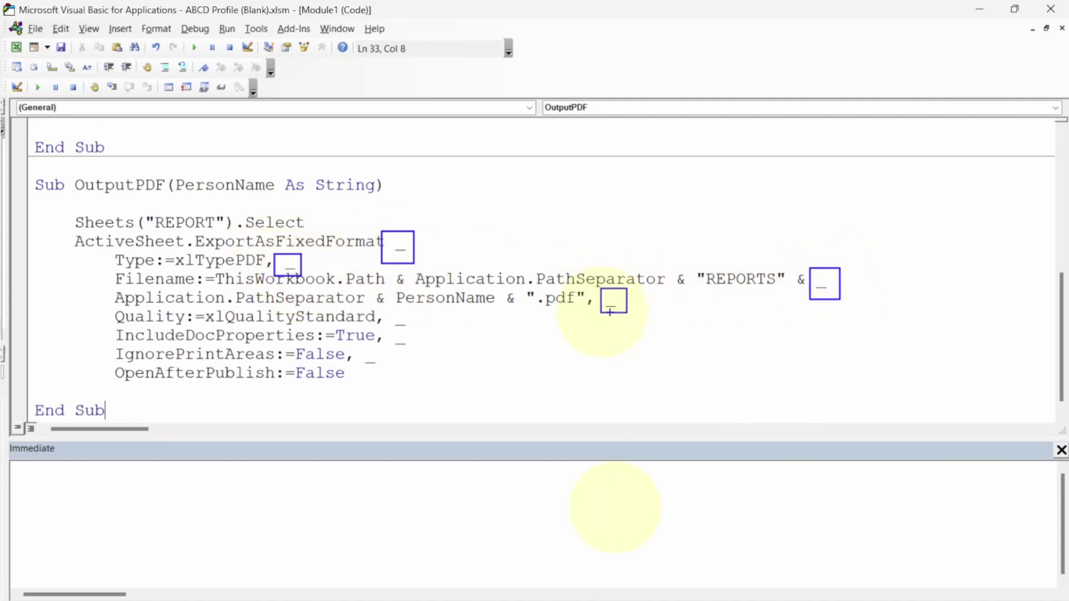
mouse_move(388, 308)
mouse_down()
mouse_move(417, 350)
mouse_move(372, 356)
mouse_move(390, 366)
mouse_move(399, 407)
mouse_up()
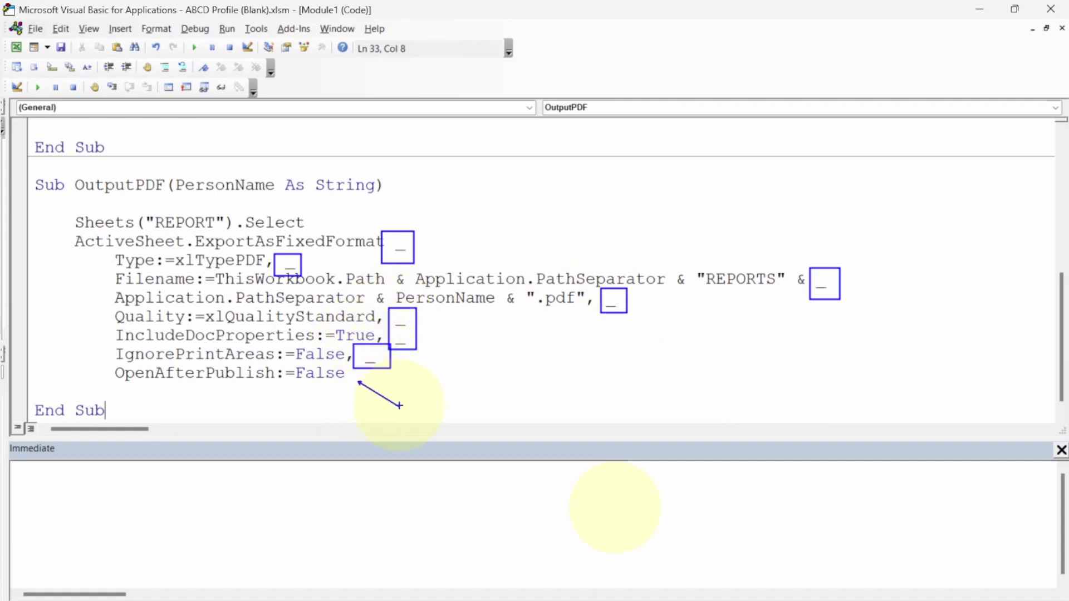
key(Escape)
click(490, 382)
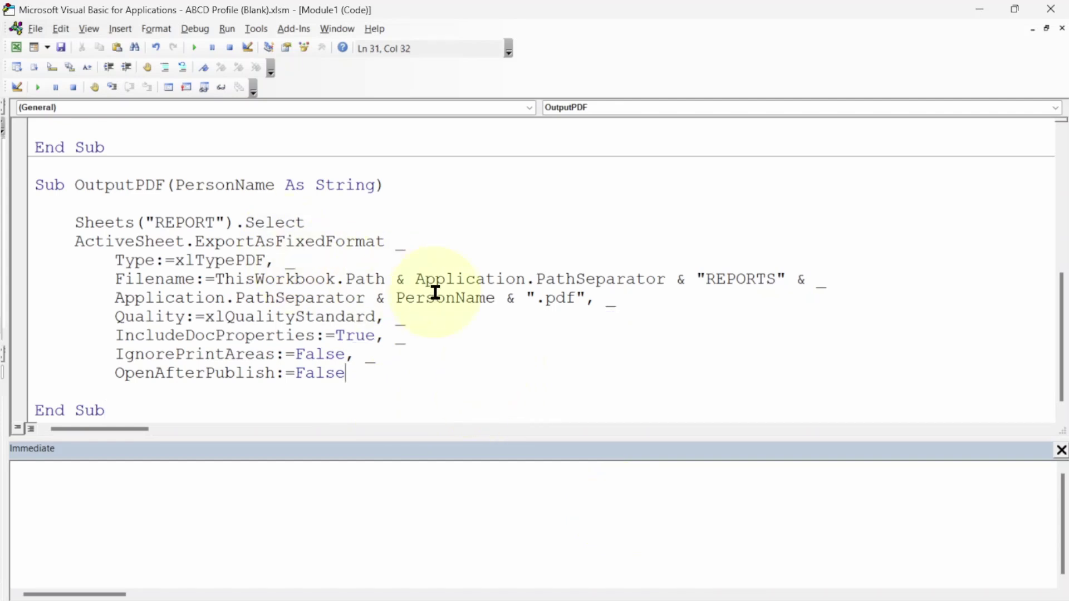
scroll(438, 292, up, 4)
scroll(439, 292, up, 2)
In Excel, flag row 4 of the DATA sheet's PROCESS column with x and run the GenerateReports macro
key(ctrl+2)
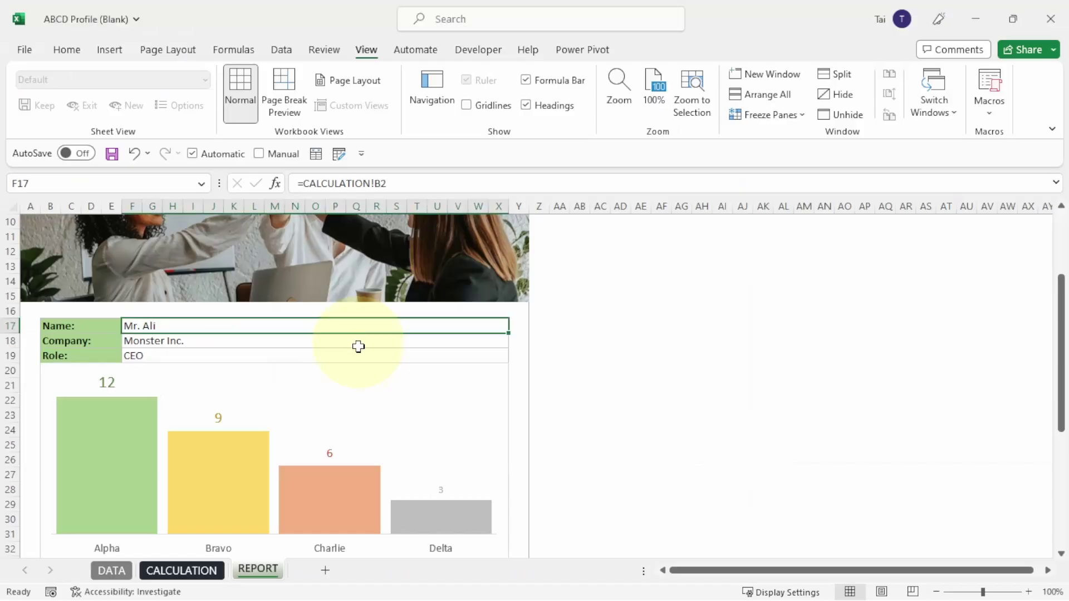
click(111, 568)
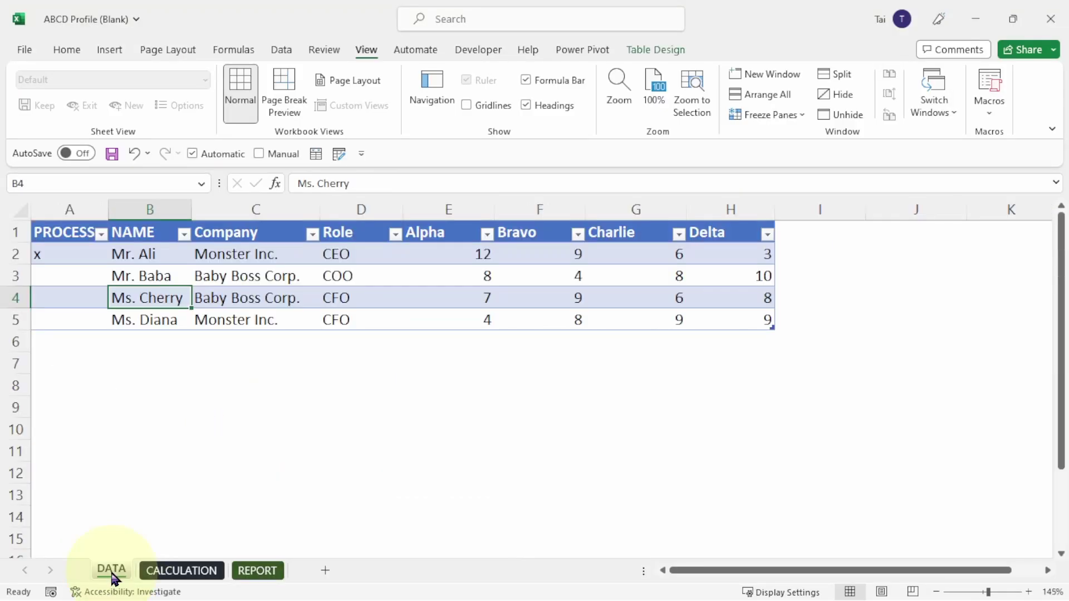
click(66, 296)
text(x)
click(171, 322)
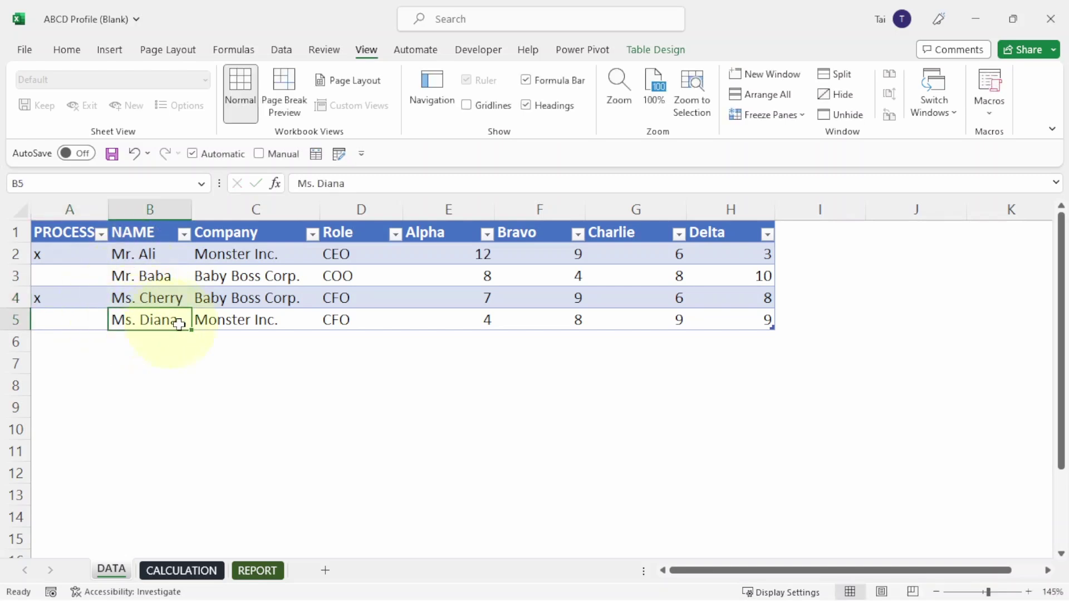
click(989, 86)
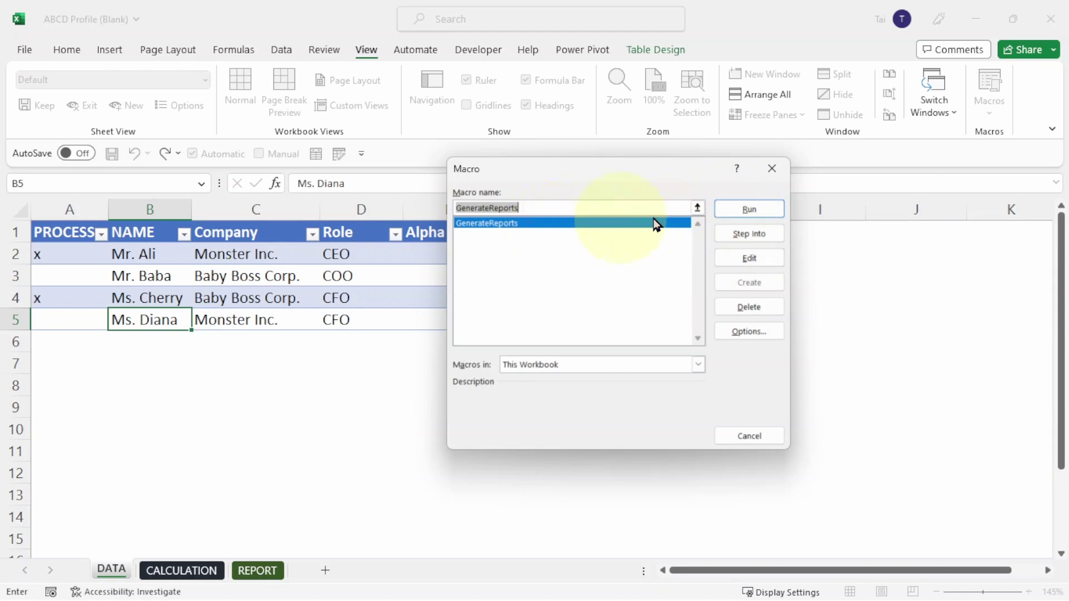
click(732, 208)
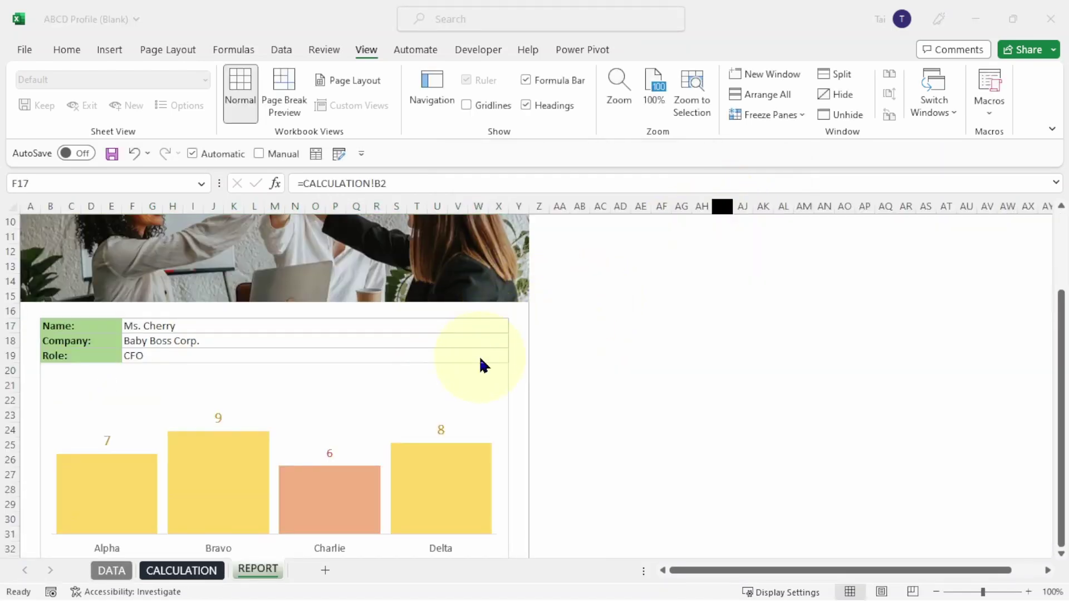
Open the second person's PDF from the REPORTS folder, review its name block, chart and profile description, and close it
click(368, 276)
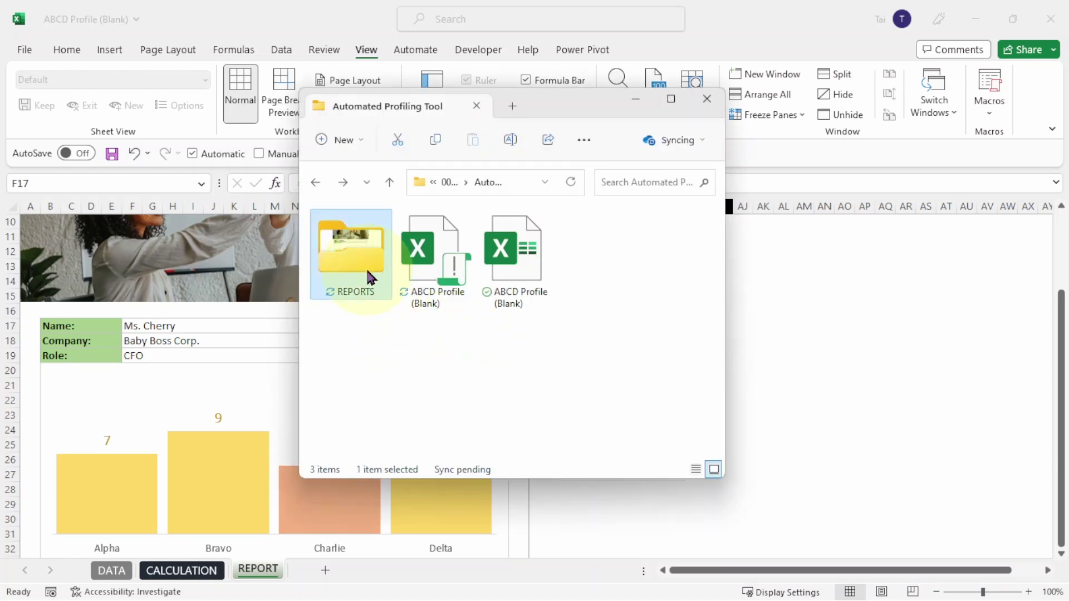
double_click(368, 277)
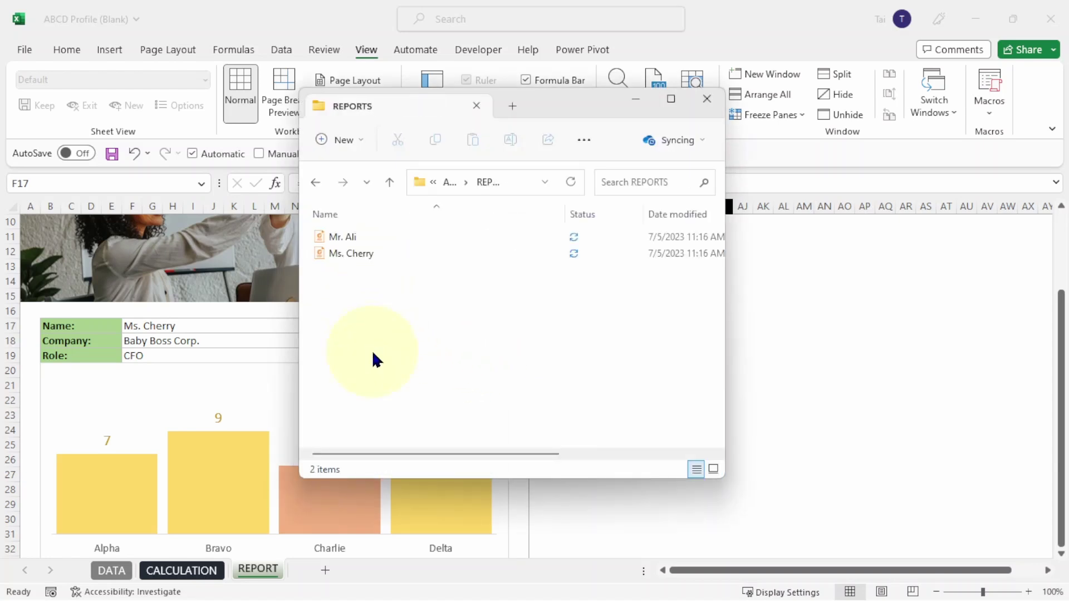
click(382, 258)
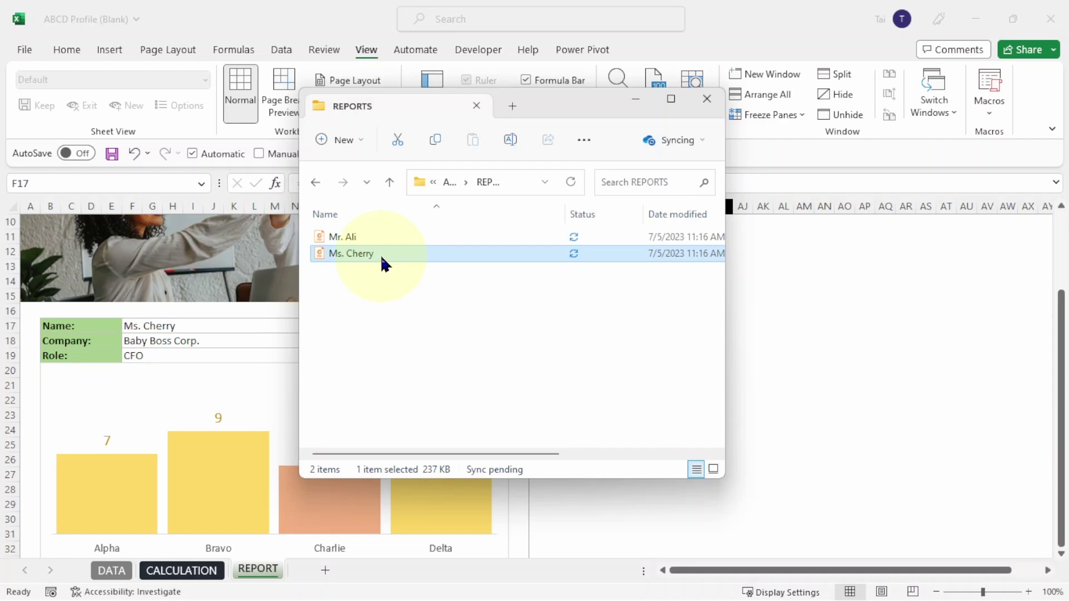
double_click(382, 258)
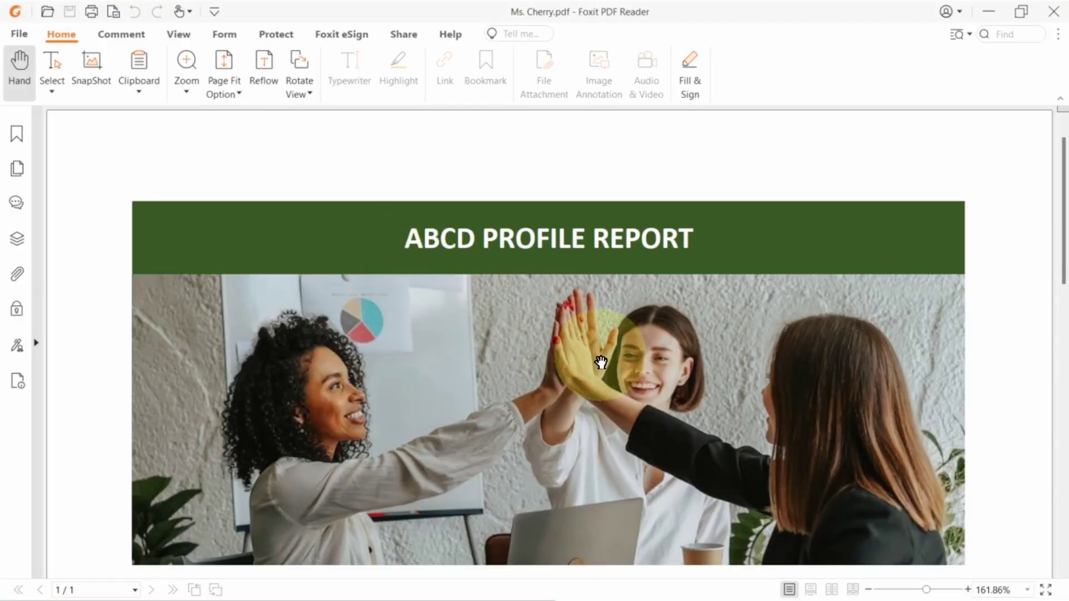
scroll(601, 362, down, 5)
scroll(601, 362, down, 10)
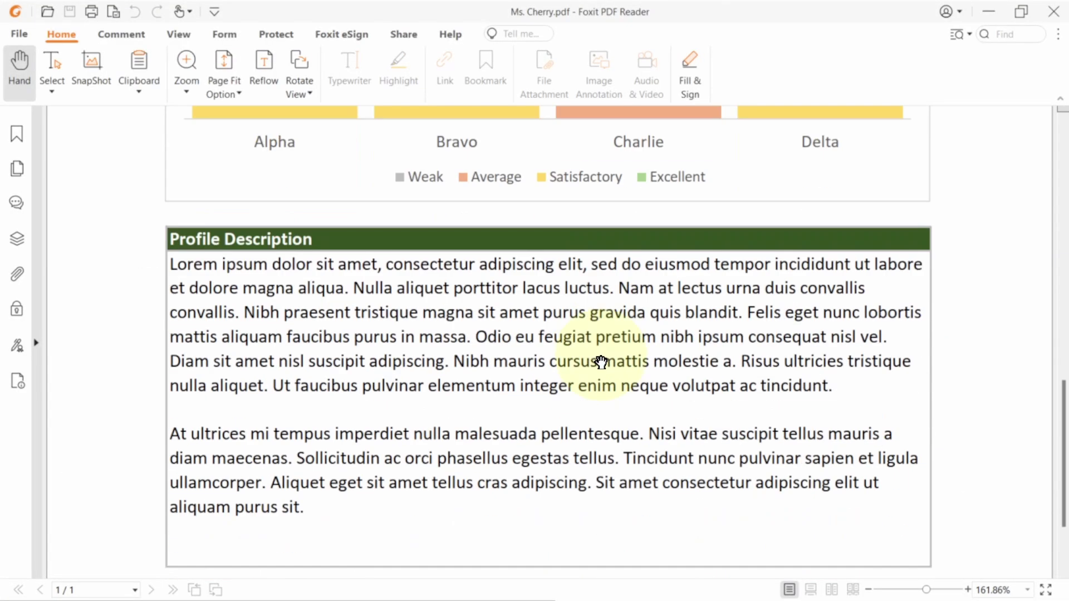
scroll(601, 362, down, 3)
scroll(601, 362, up, 12)
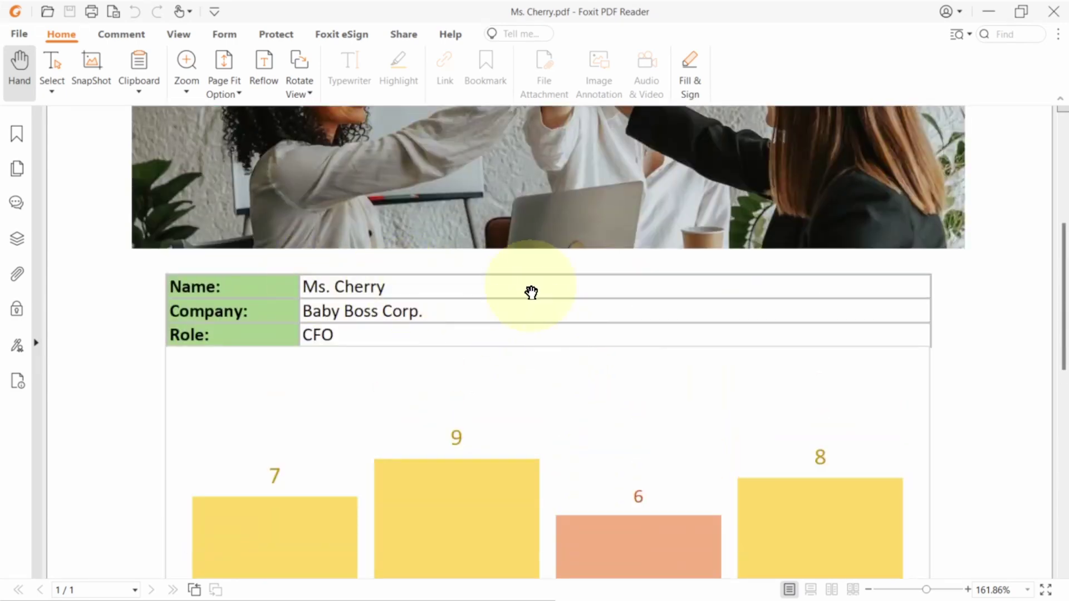
key(ctrl+w)
click(1044, 21)
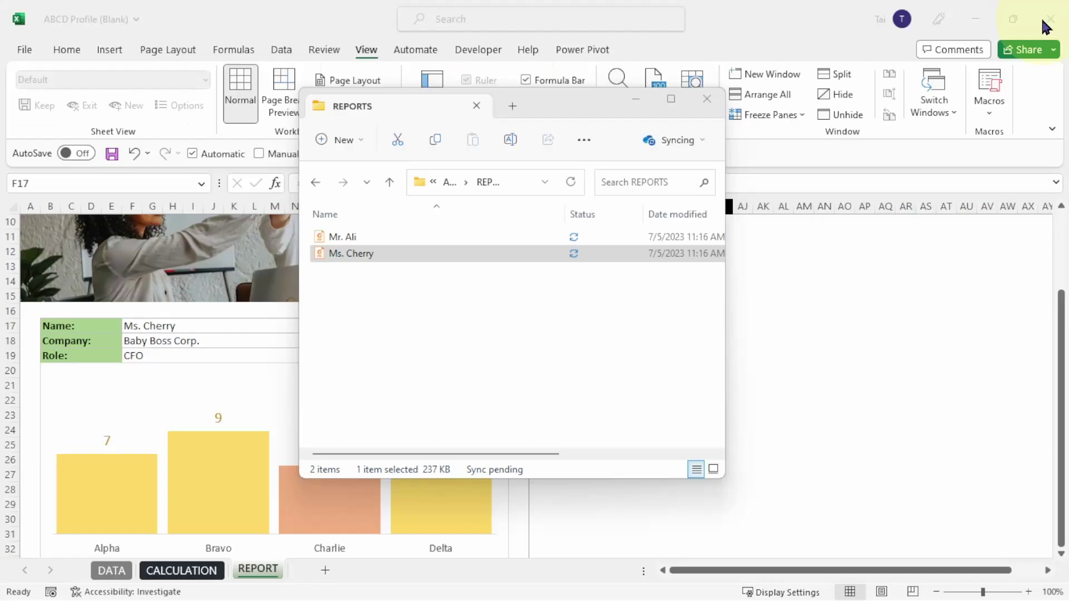
click(803, 346)
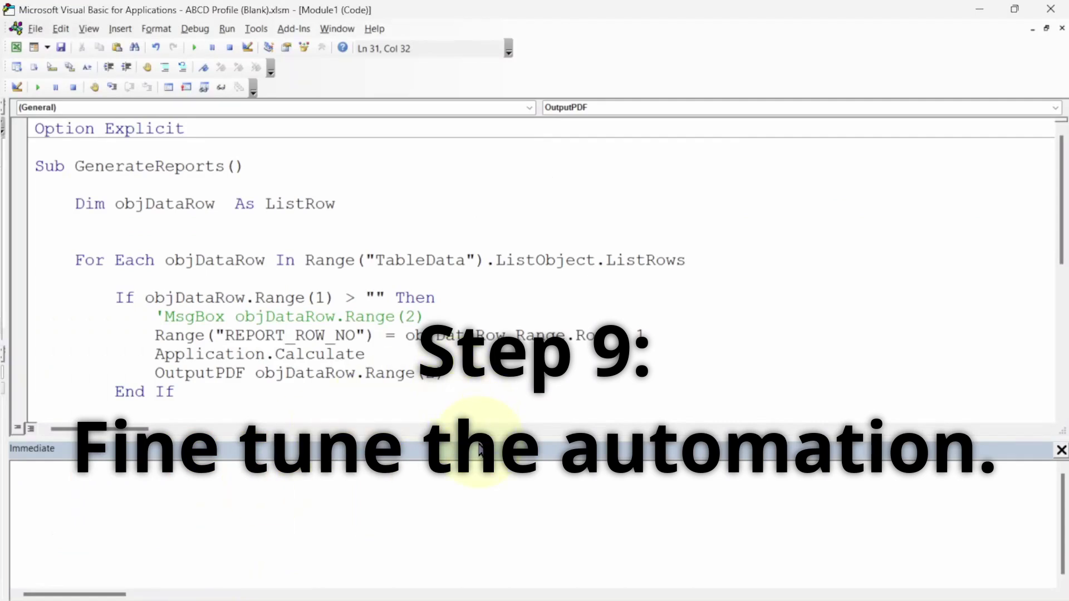
In the VBA editor, enlarge the code area and add MsgBox "Done", vbInformation, "" after the loop in GenerateReports
drag(480, 440, 487, 547)
click(443, 442)
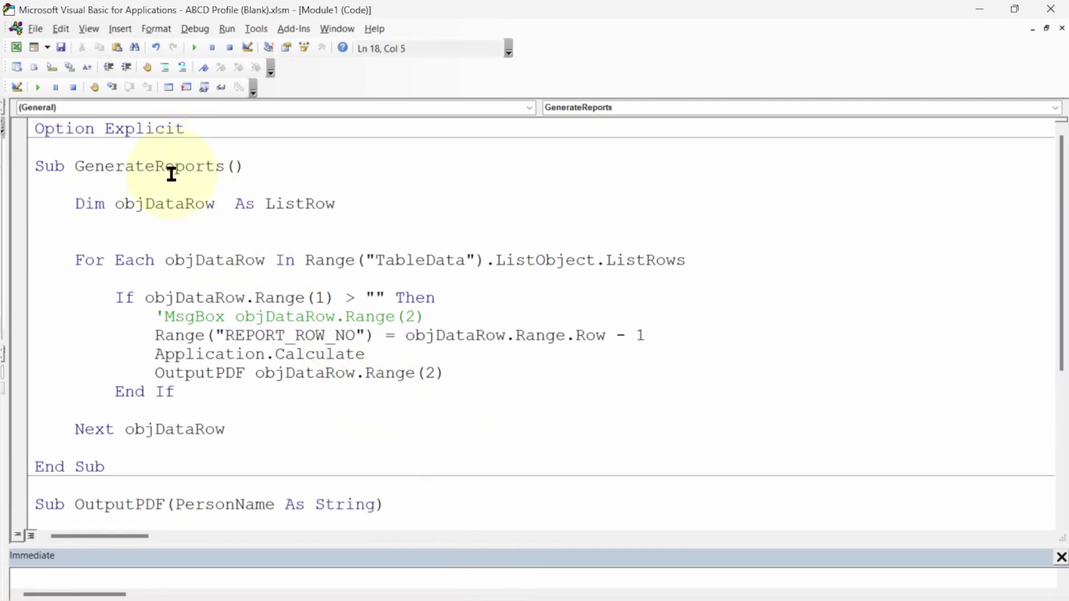
key(Return)
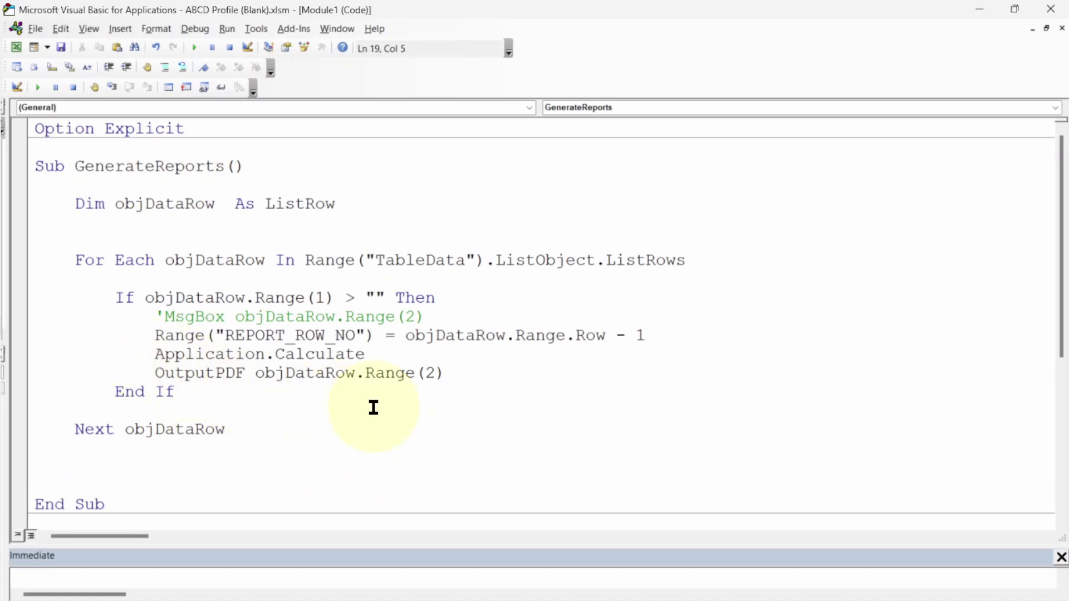
key(Return)
text(msgbox )
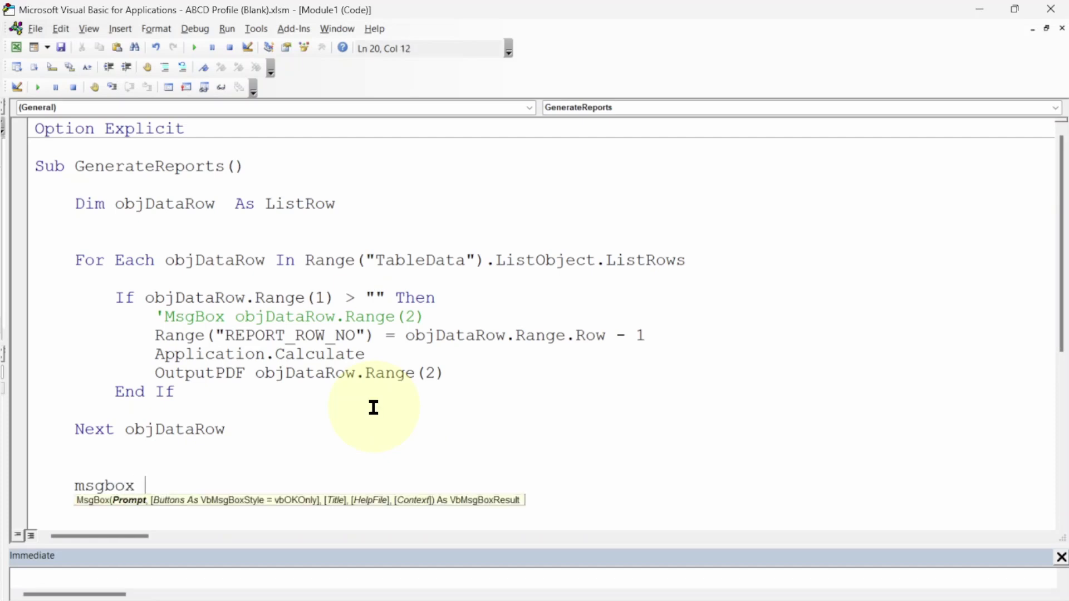
text("Done",vbi)
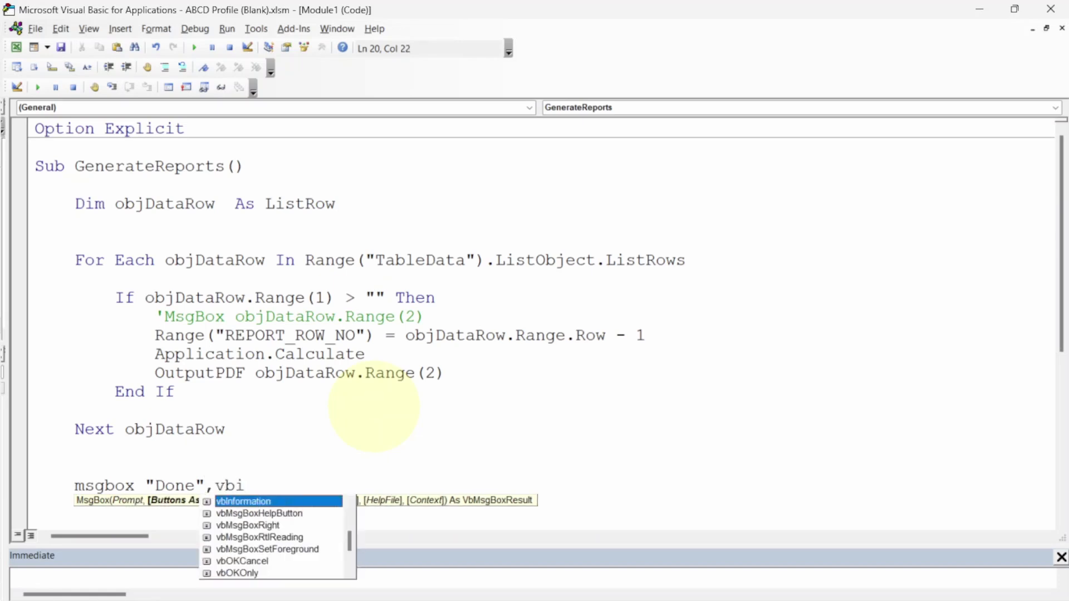
key(Tab)
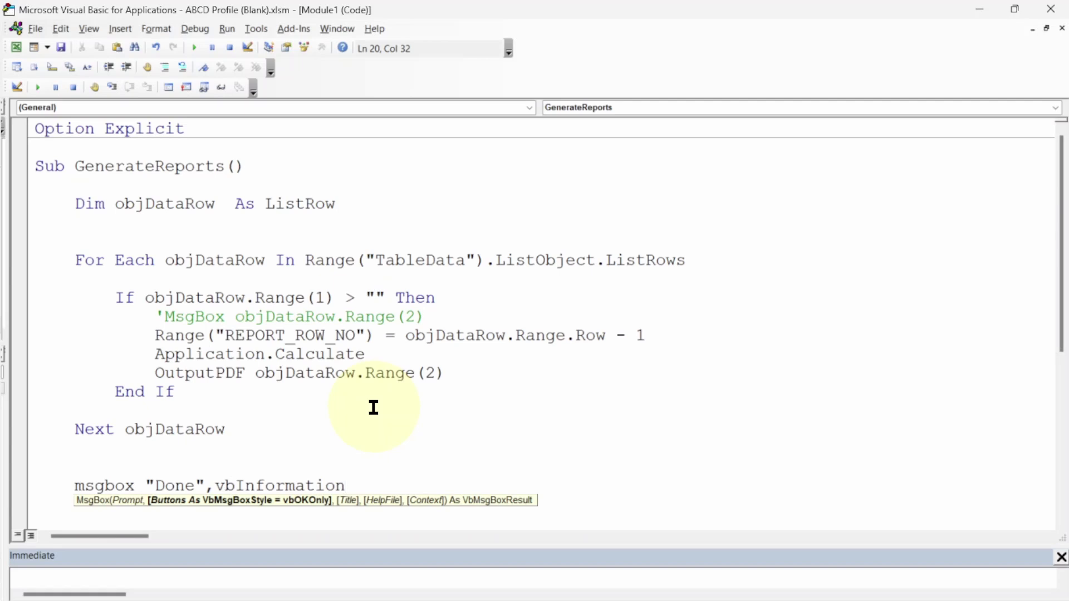
text(, )
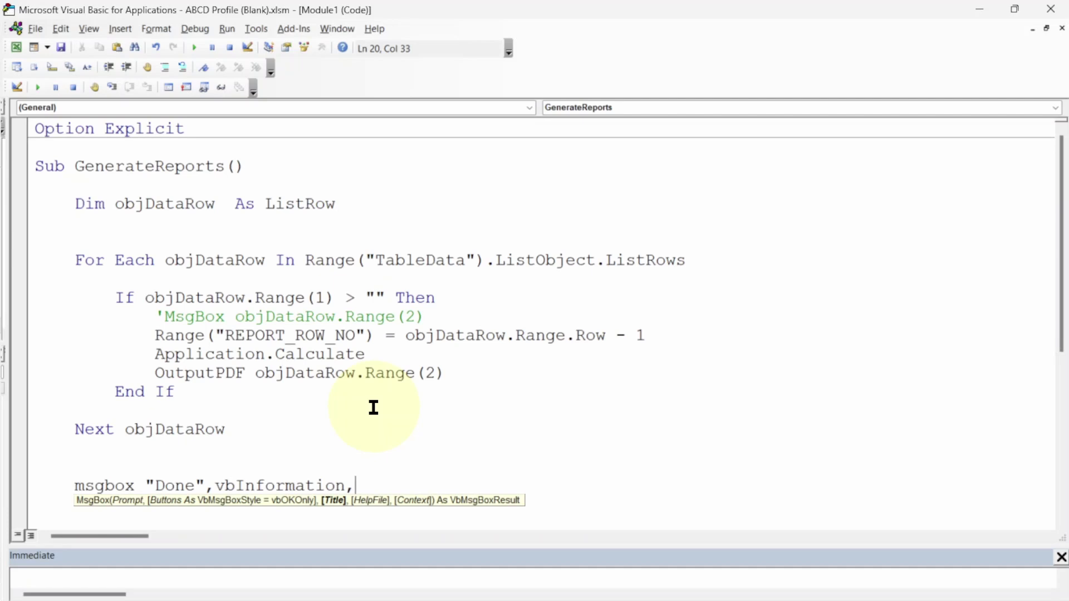
text("")
key(Up)
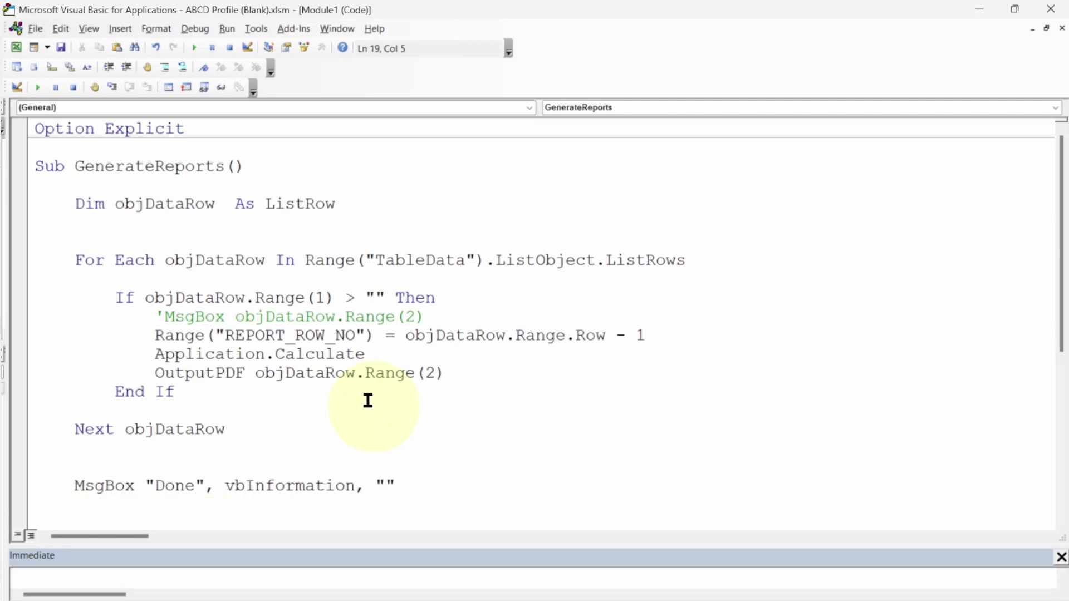
Insert Application.ScreenUpdating = False between the objDataRow declaration and the For Each loop
click(340, 225)
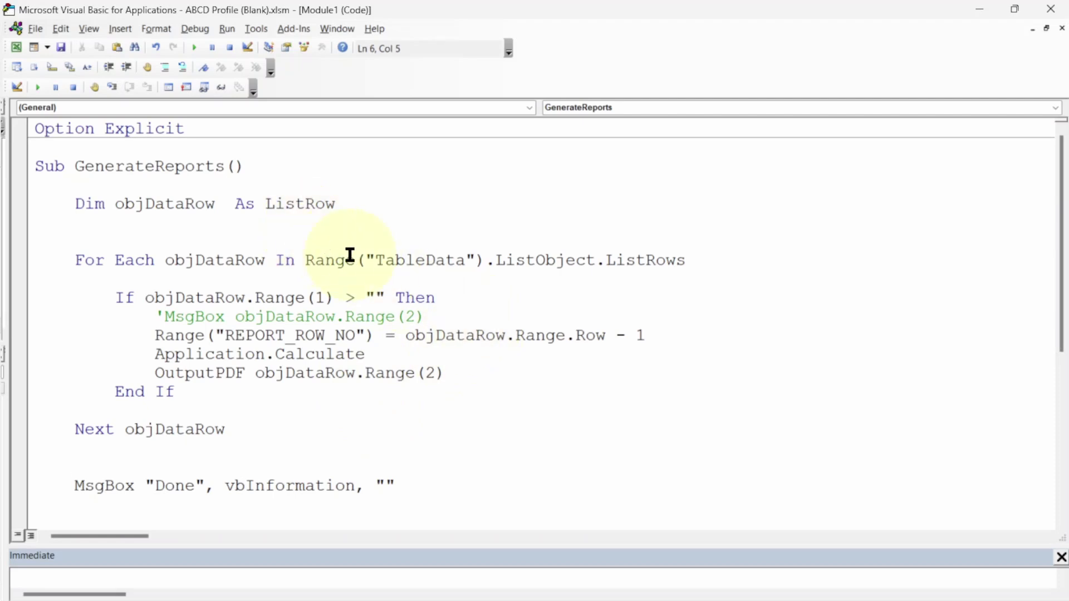
key(Return)
key(Return)
key(Return)
key(Up)
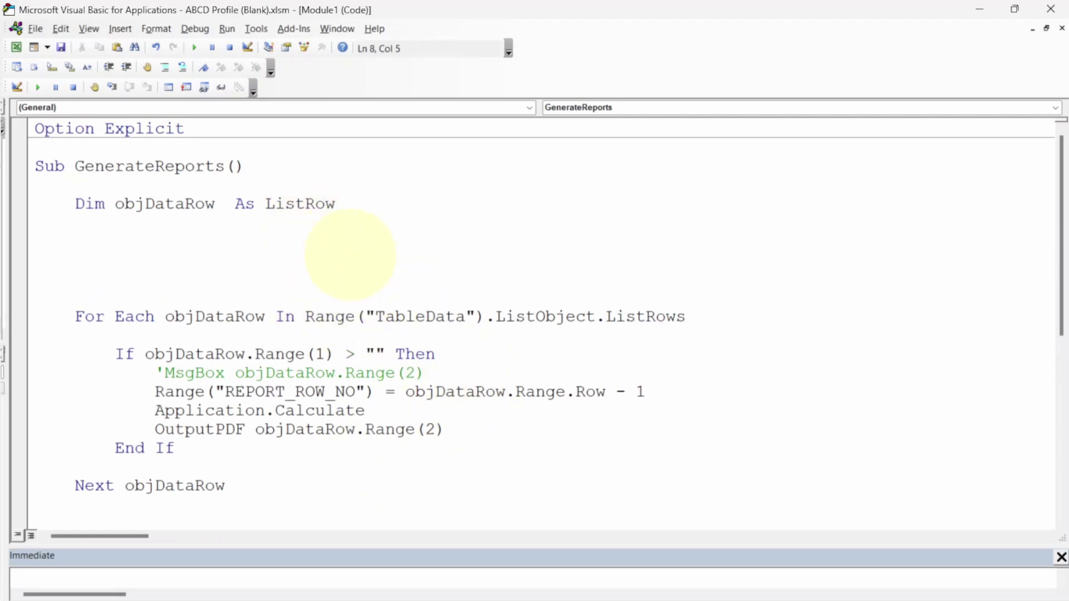
text(application.sc)
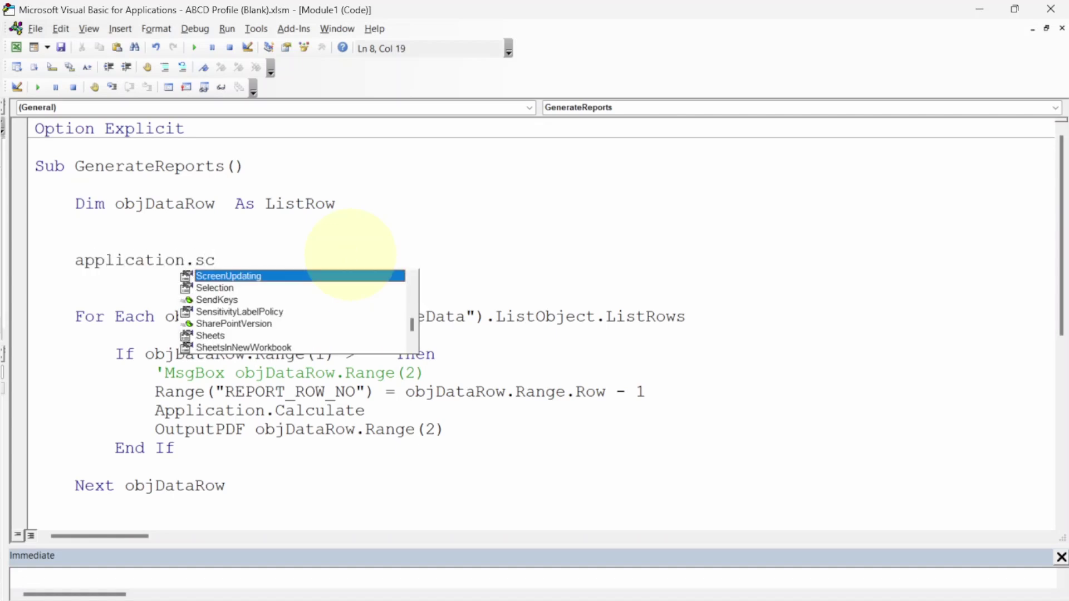
key(Tab)
text(=False)
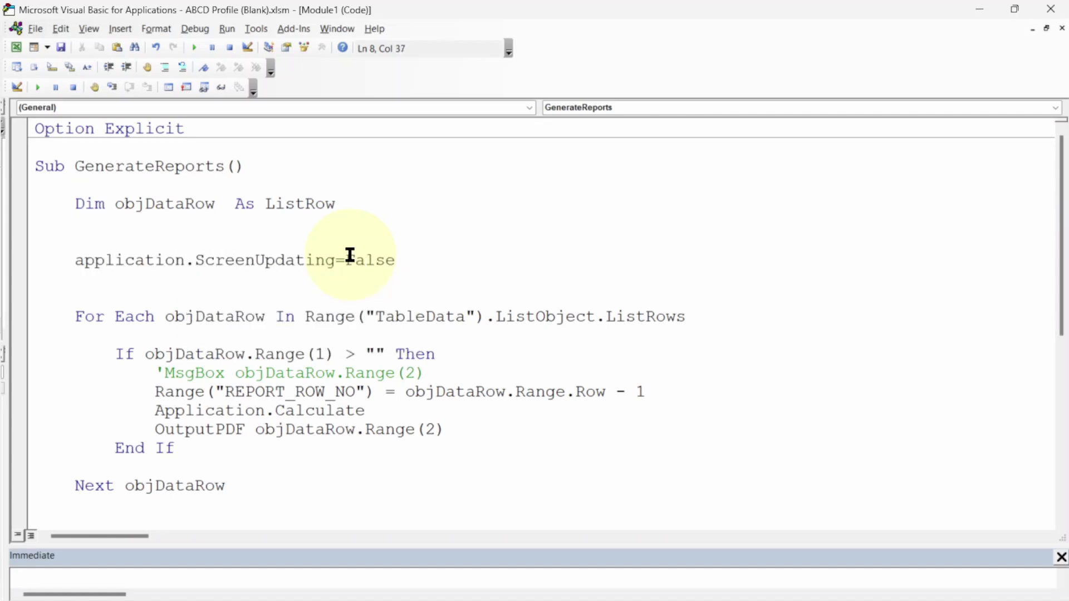
key(Return)
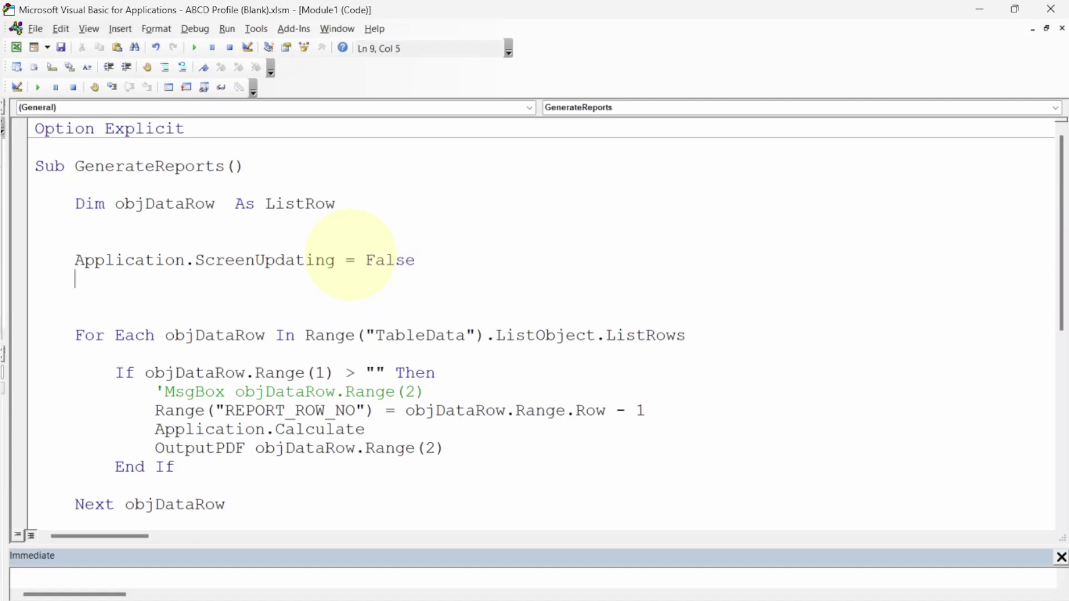
Add Application.Cursor = xlWait directly below the ScreenUpdating statement ahead of the loop
text(application.m)
key(BackSpace)
text(cur)
key(Tab)
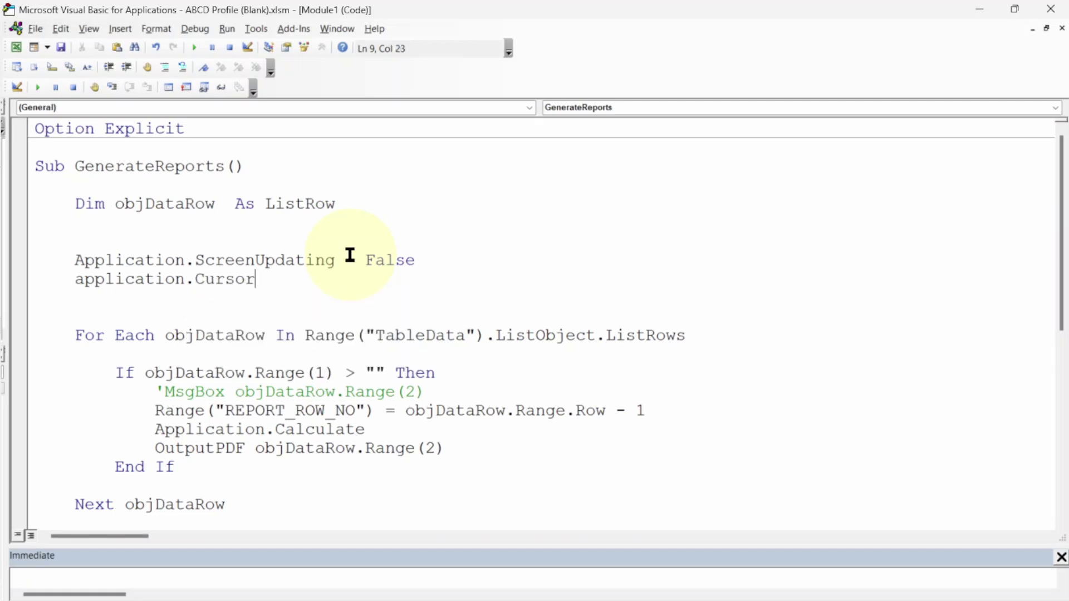
text(xlw)
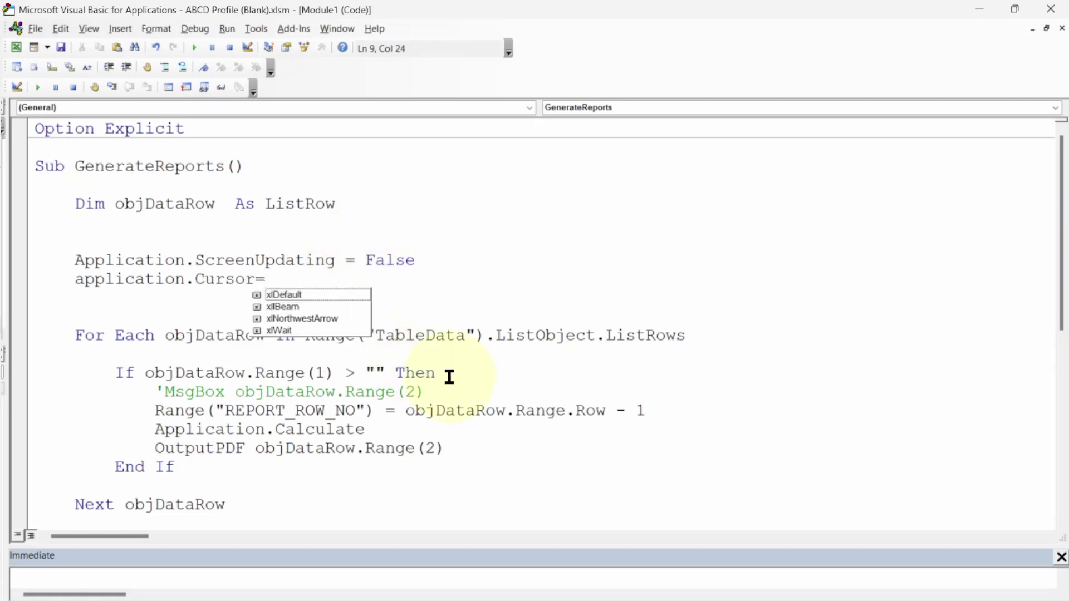
key(Tab)
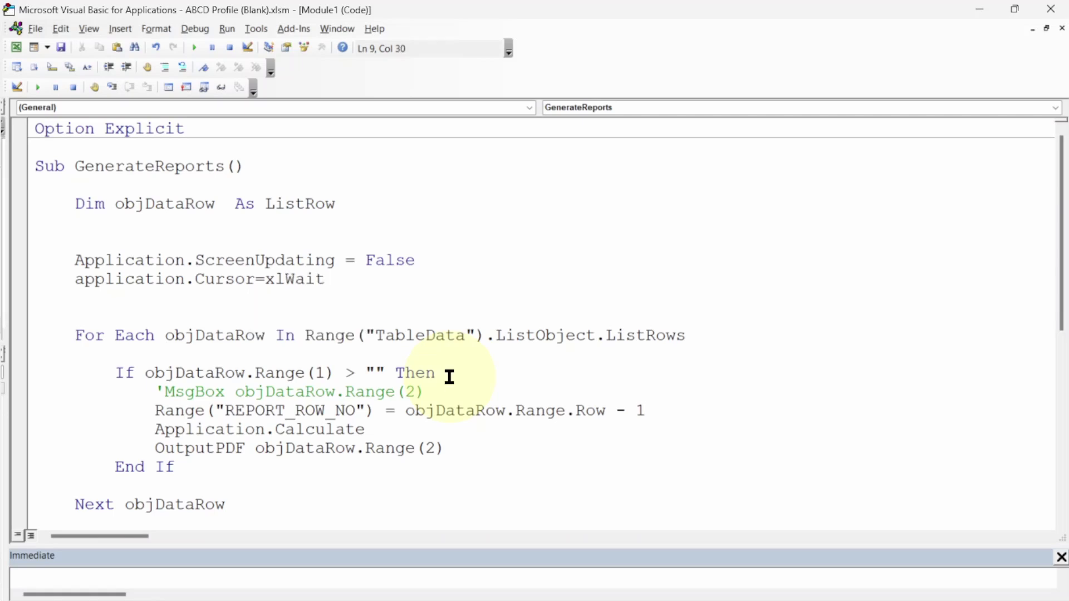
key(Return)
Add Application.ScreenUpdating = True between Next objDataRow and the MsgBox line
key(Down)
key(Down)
key(Down)
key(Down)
key(Down)
key(Down)
key(Down)
key(Down)
key(Down)
key(Down)
key(Down)
key(Down)
key(Down)
key(Down)
key(Down)
key(Up)
key(Up)
key(Up)
key(Up)
key(Up)
key(Return)
key(Return)
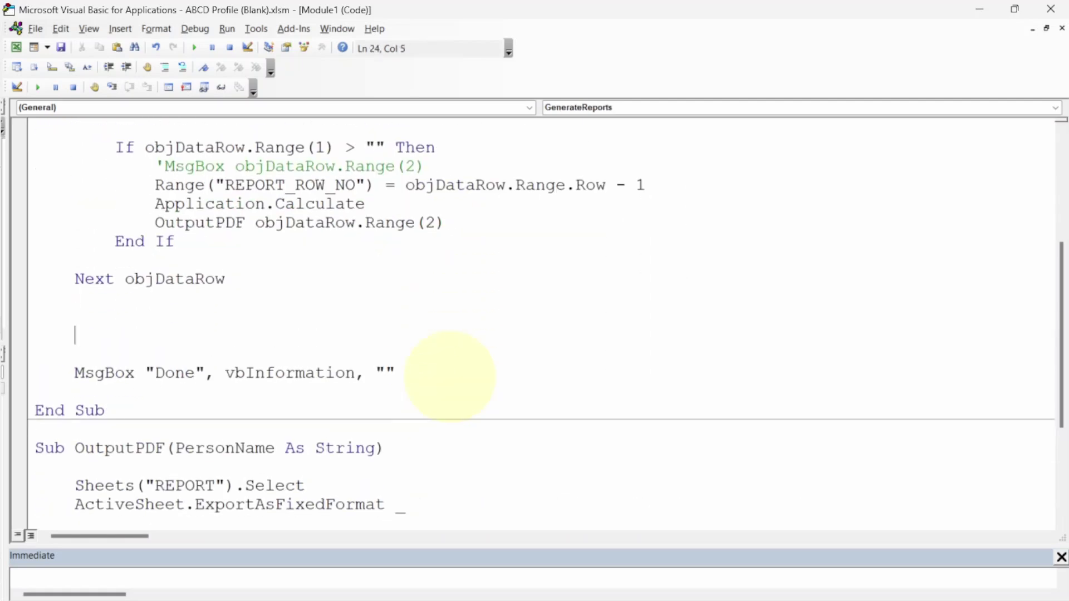
text(application.scr)
key(Tab)
text(=f)
key(Tab)
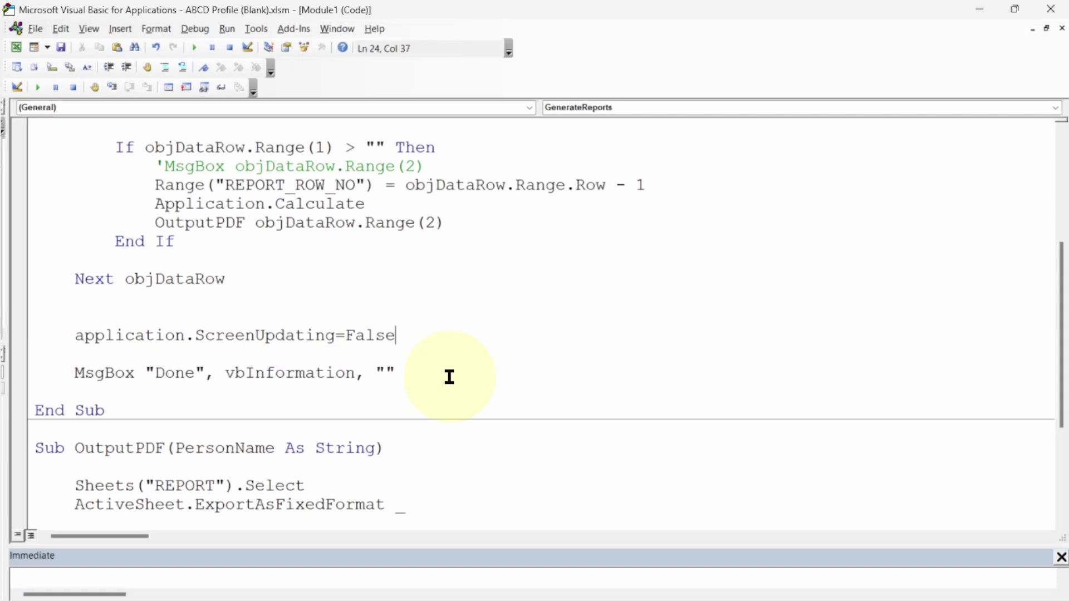
key(ctrl+shift+Left)
key(ctrl+shift+Left)
text(=f)
key(BackSpace)
text(t)
key(Tab)
Add Application.Cursor = xlDefault directly below Application.ScreenUpdating = True, after the loop in GenerateReports
key(Return)
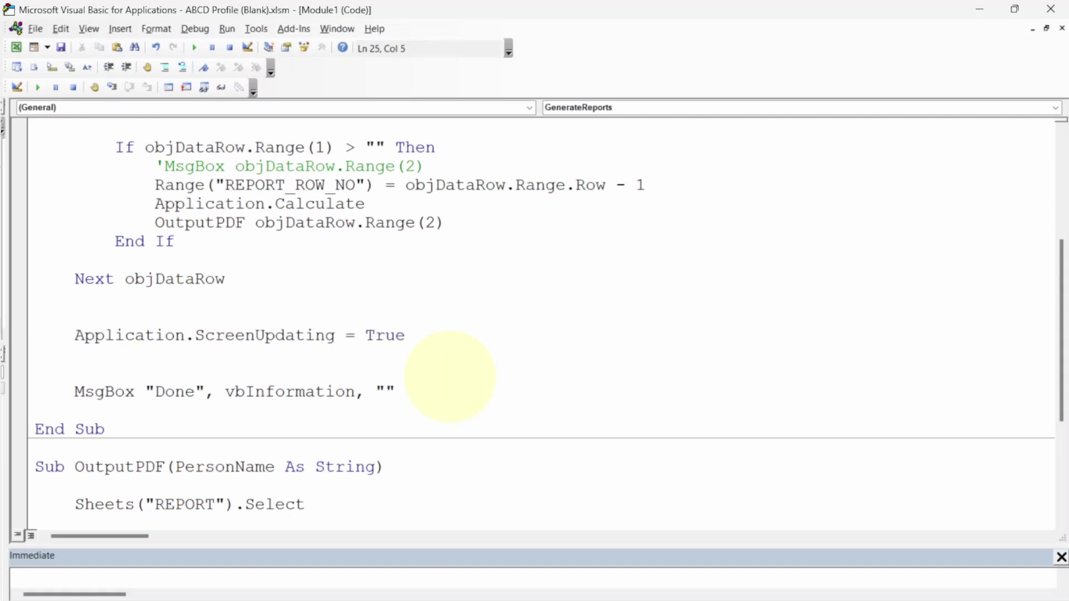
text(application)
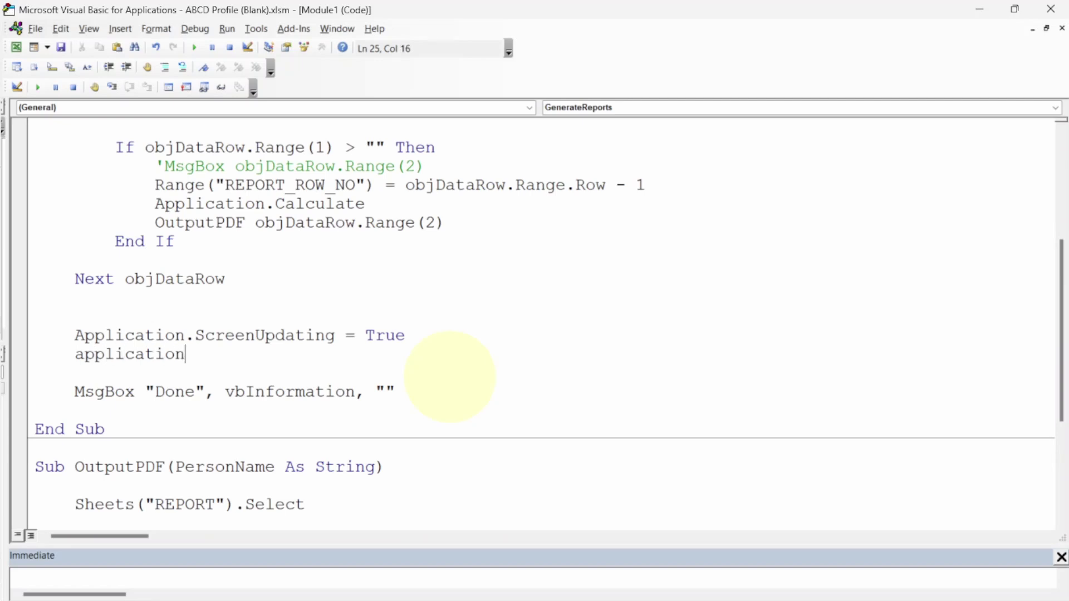
text(.cur)
key(Tab)
text(=)
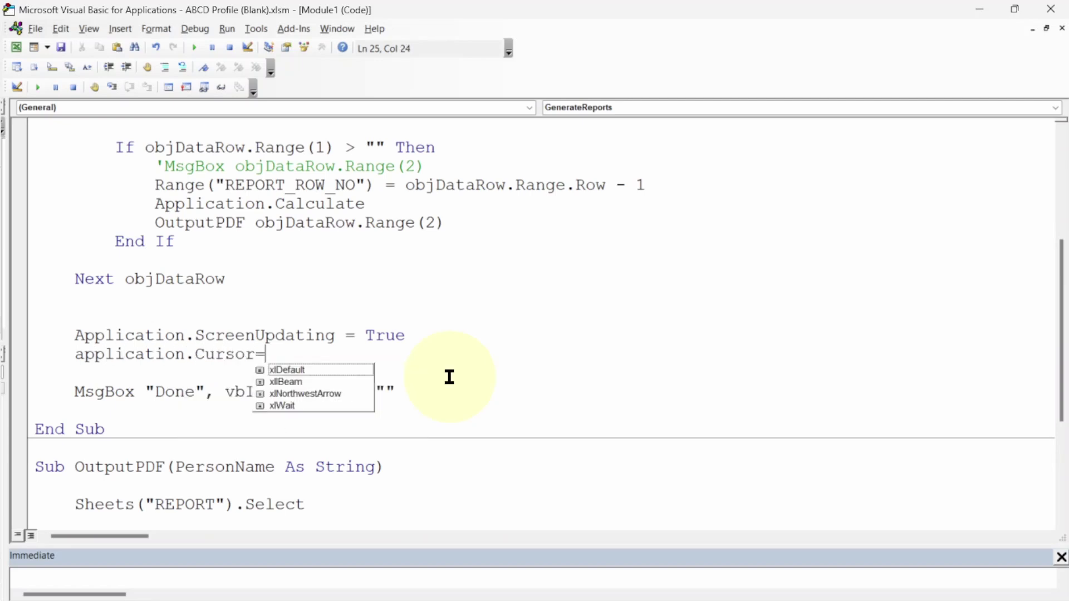
text(xl)
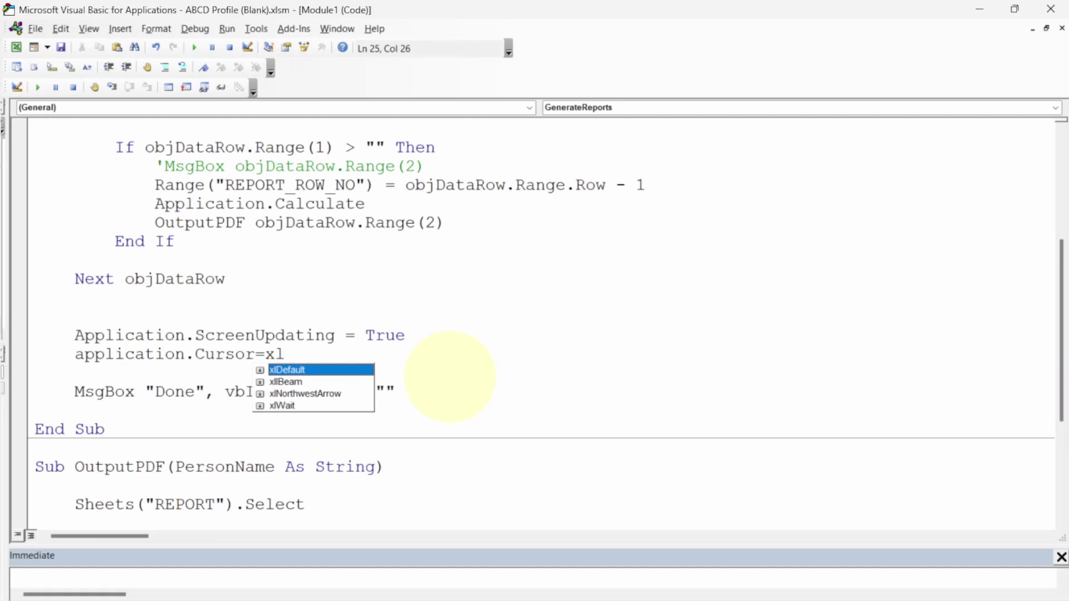
key(Tab)
key(Return)
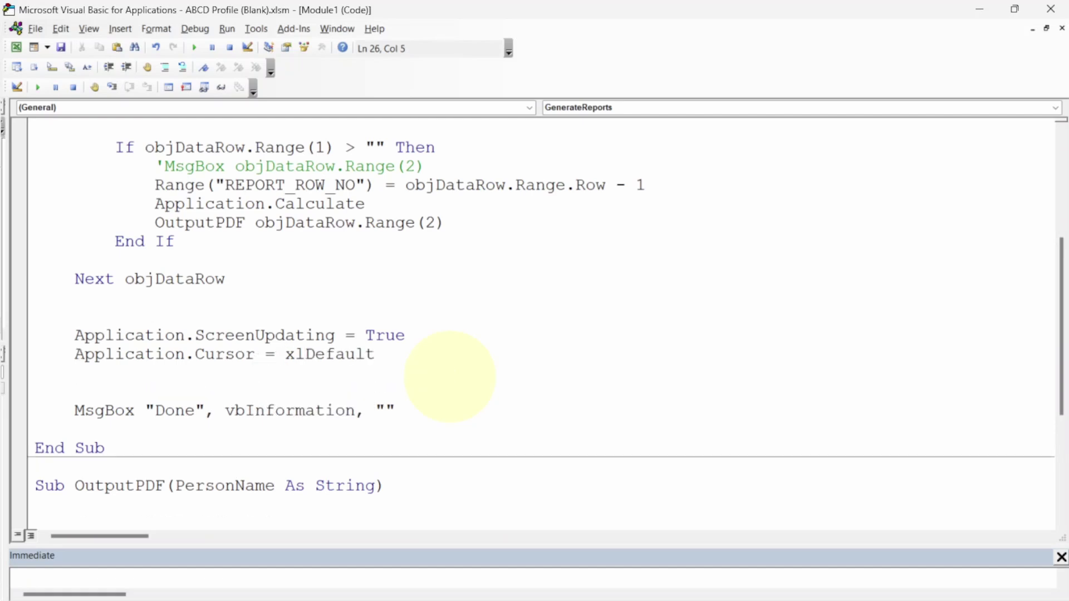
Delete the commented-out MsgBox objDataRow.Range(2) line inside the If block
click(469, 168)
key(Home)
key(shift+Down)
key(Delete)
Add the comment ' speed up the automation above Application.ScreenUpdating = False
key(Up)
key(Up)
key(Up)
key(Up)
key(Up)
key(Up)
key(Up)
key(Up)
key(Up)
key(Up)
key(Up)
key(Down)
key(Down)
key(Down)
key(Down)
text(')
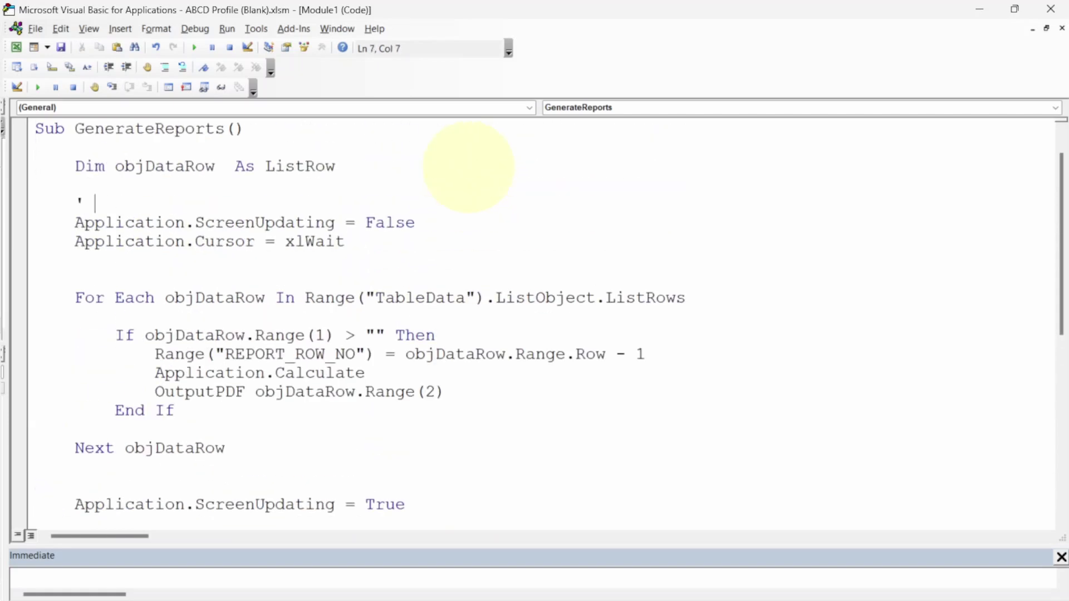
text( speed up th)
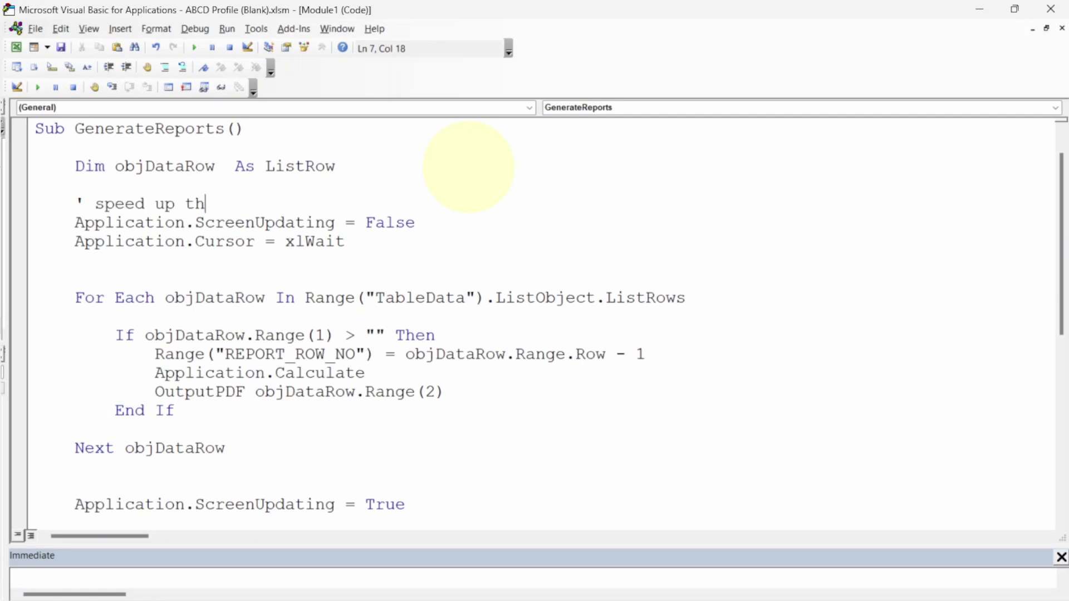
text(e automaton)
key(Down)
key(Down)
key(Down)
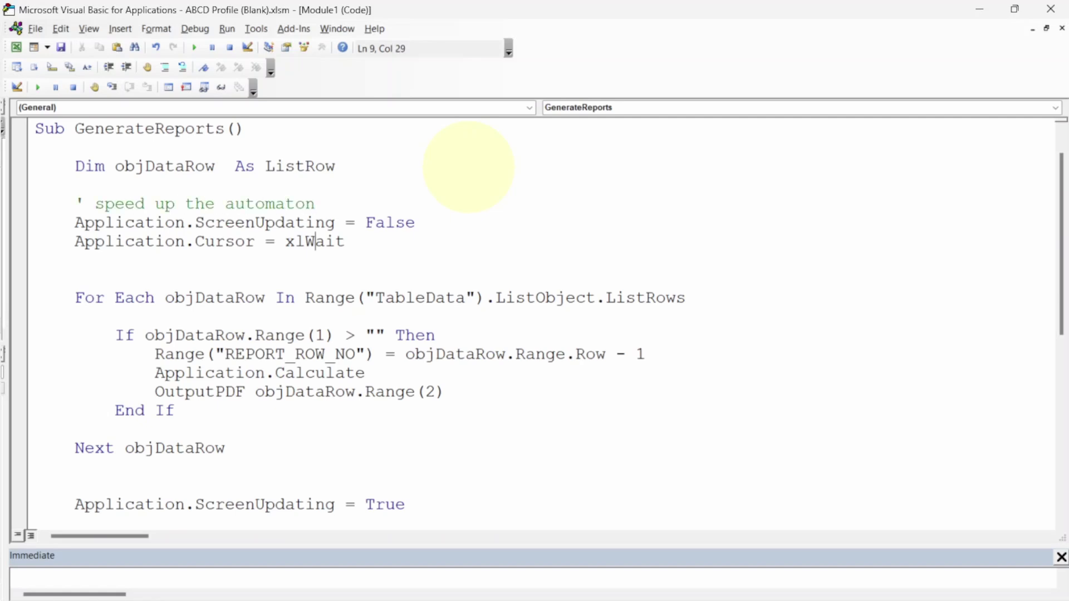
key(Up)
key(Up)
key(Up)
text(i)
Add the comment ' only process those has marked "X" above the If statement, preceded by a blank line
key(Down)
key(Down)
key(Down)
key(Down)
key(Down)
key(Down)
text(' onl)
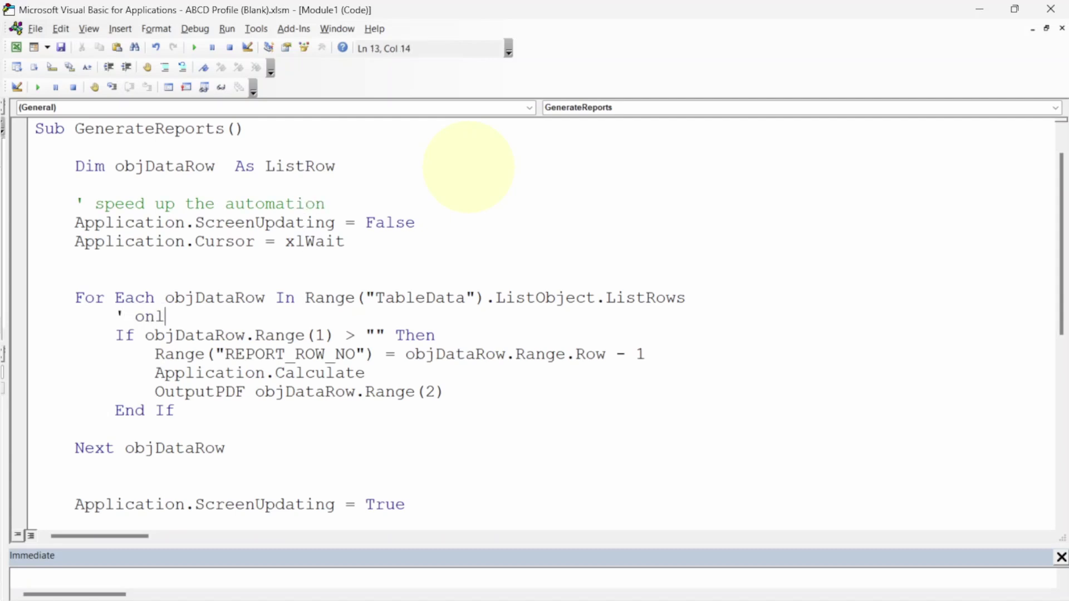
text(y process thos)
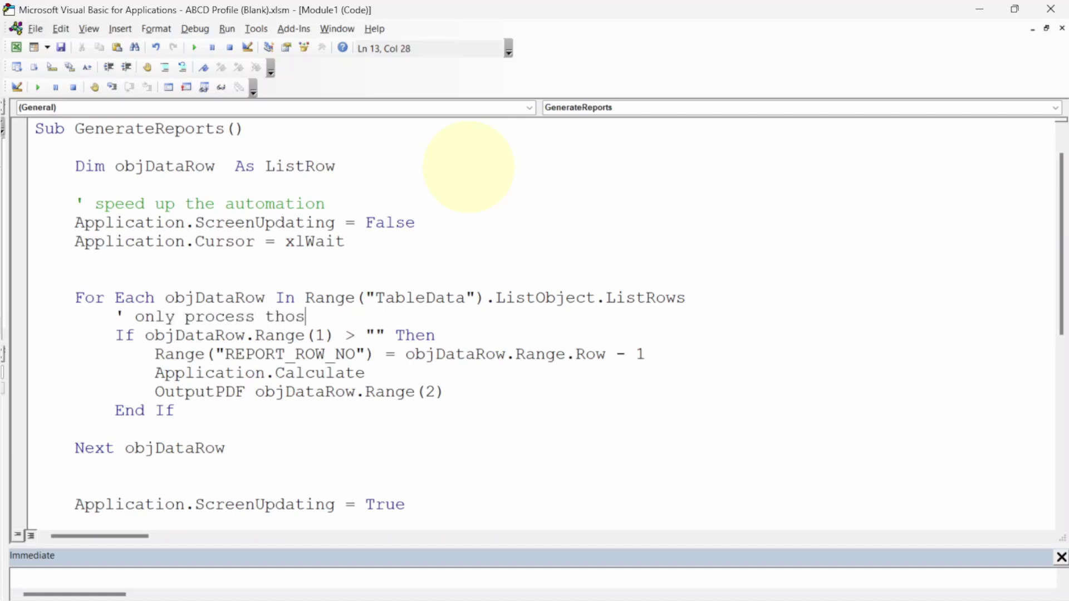
text(e has marked)
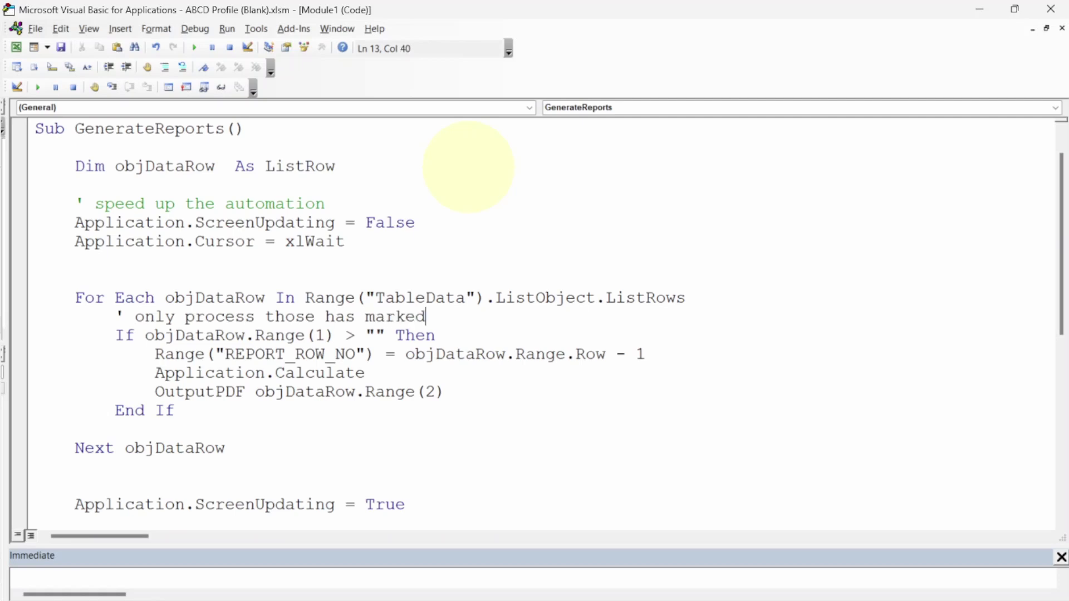
text( "X")
key(Down)
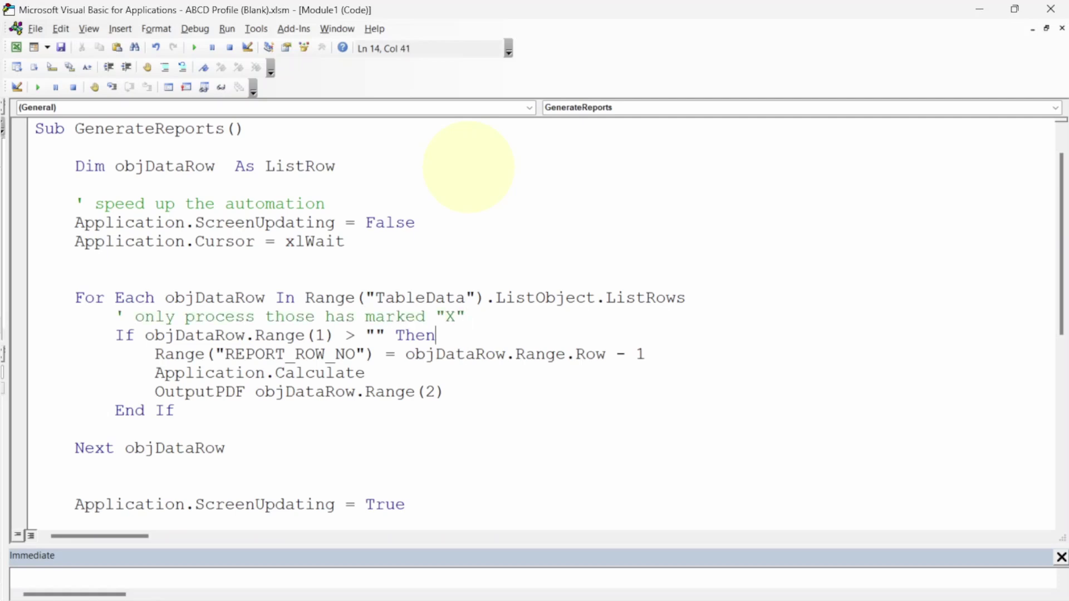
key(Return)
Add the comment ' turn off the macro speed technique above Application.ScreenUpdating = True
key(Down)
key(Down)
key(Down)
key(Down)
key(Down)
key(Down)
key(Down)
key(Down)
key(Down)
key(Down)
key(Down)
key(Down)
key(Down)
key(Down)
key(Down)
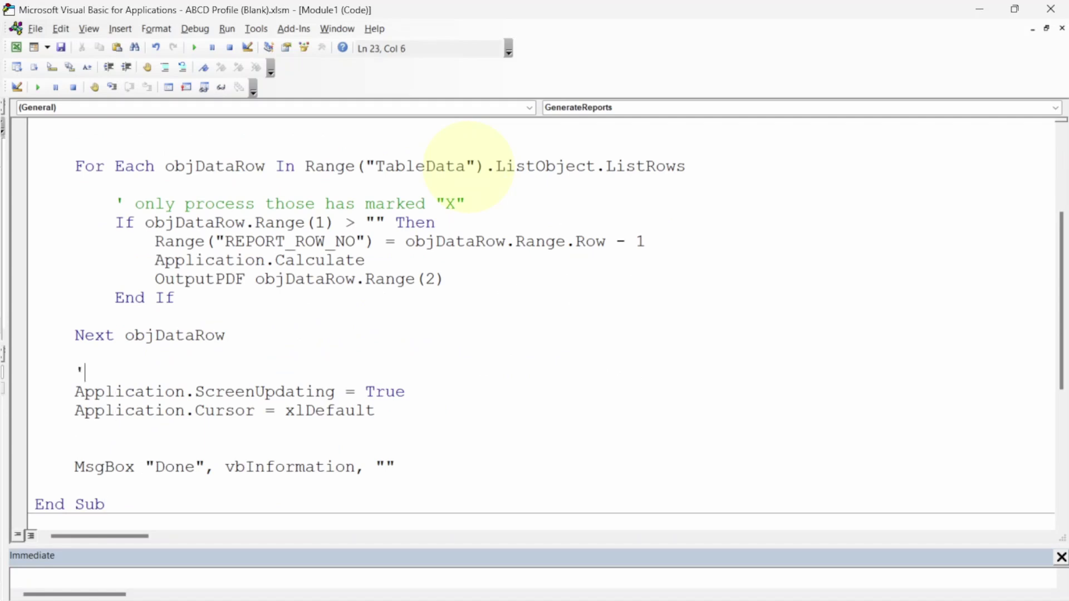
text(turn off the spee)
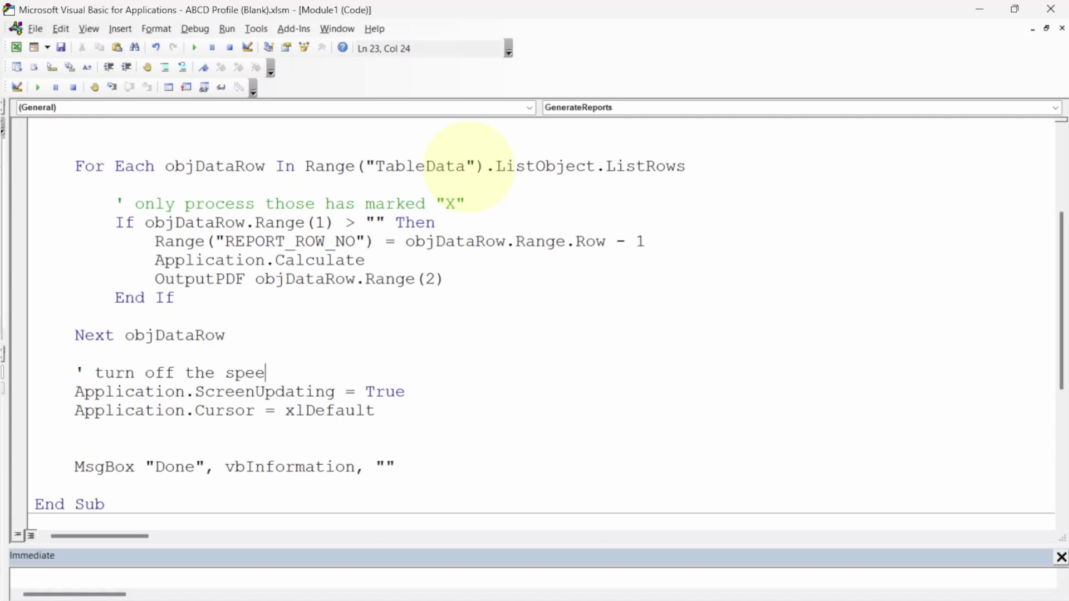
text(dmacro)
key(BackSpace)
key(BackSpace)
text(o speed technique)
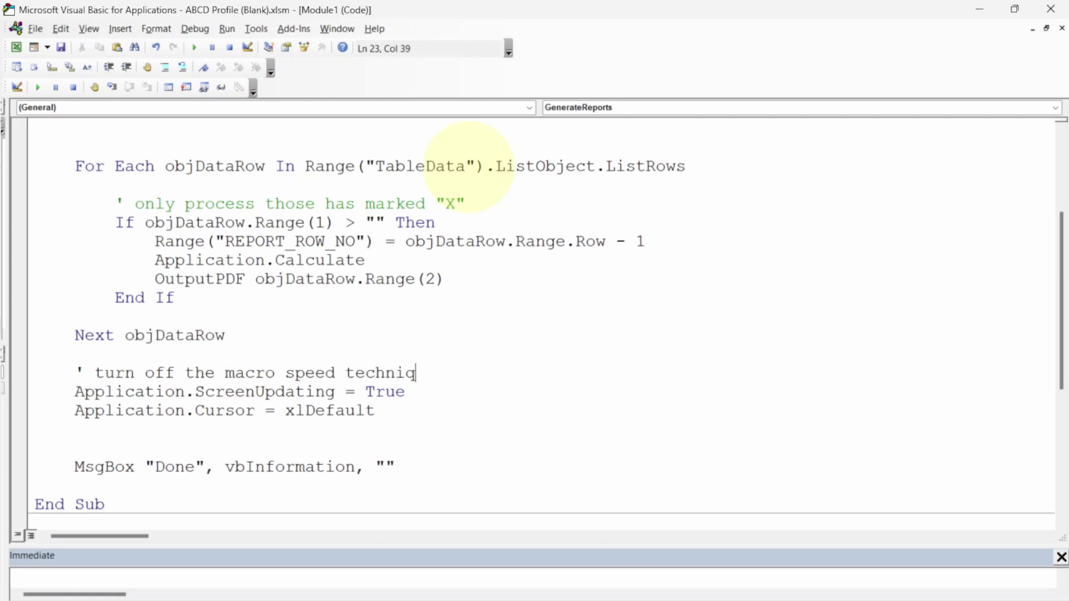
Add the comment ' the end directly above the MsgBox "Done" line
key(Down)
key(Down)
key(Down)
key(Down)
text(' the end)
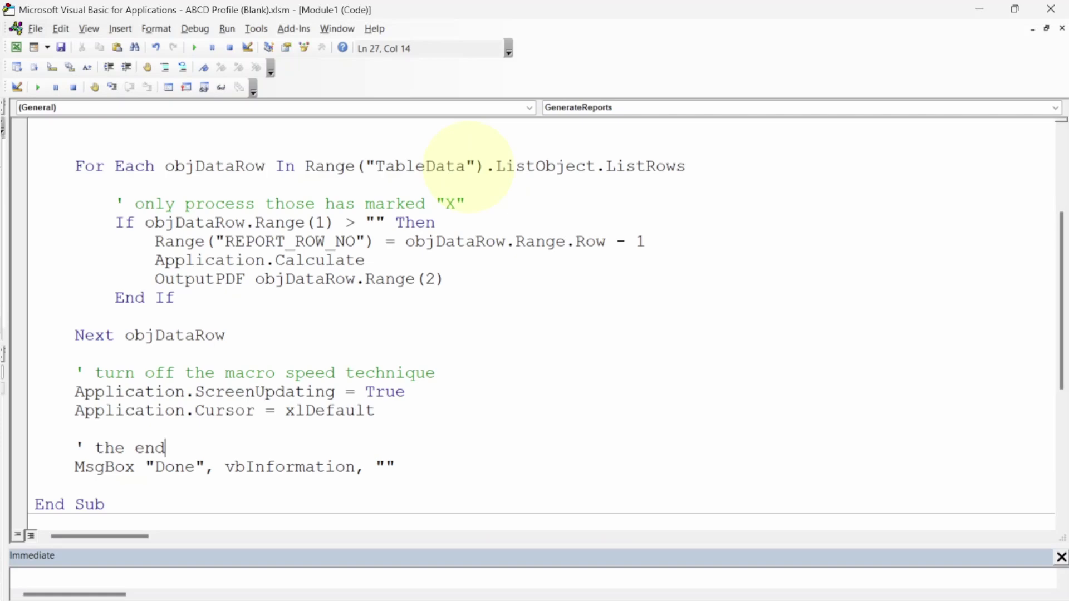
Review the whole module's code, through the OutputPDF procedure and back up to Option Explicit
key(Down)
key(Down)
key(Down)
key(Down)
key(Down)
key(Down)
key(Down)
key(Down)
key(Down)
key(Down)
key(Down)
key(Down)
key(Down)
key(Down)
key(Down)
key(Down)
key(Down)
key(Down)
key(Up)
key(Up)
key(Up)
key(Up)
key(Up)
key(Up)
key(Up)
key(Up)
key(Up)
key(Up)
key(Up)
key(Up)
key(Up)
key(Up)
key(Up)
key(Up)
key(Up)
key(Up)
key(Up)
key(Up)
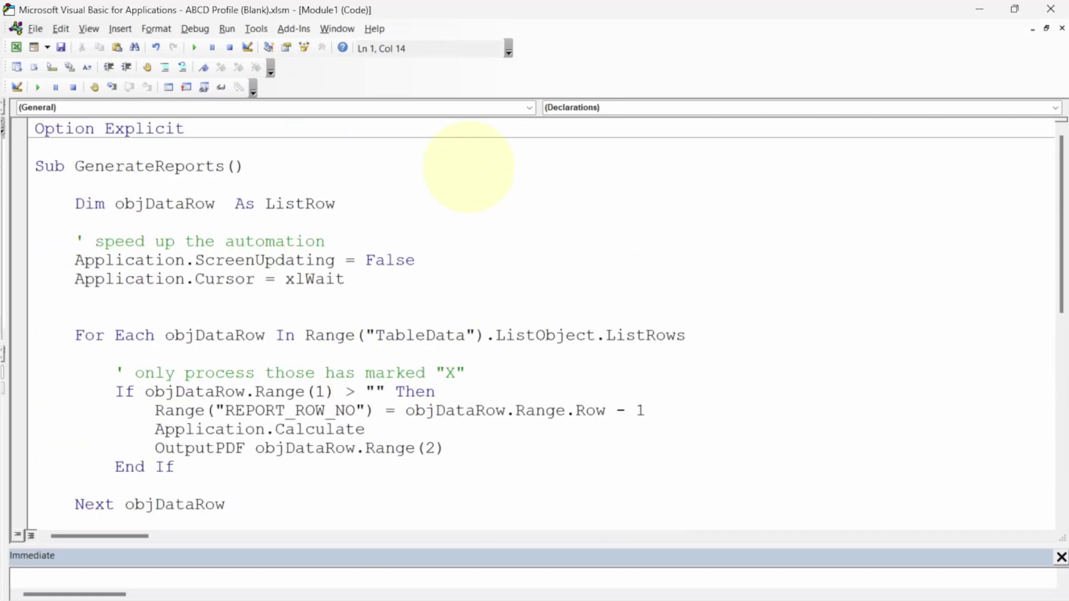
Switch to the Excel workbook, run the GenerateReports macro from the REPORT sheet and dismiss its completion message
key(alt+F11)
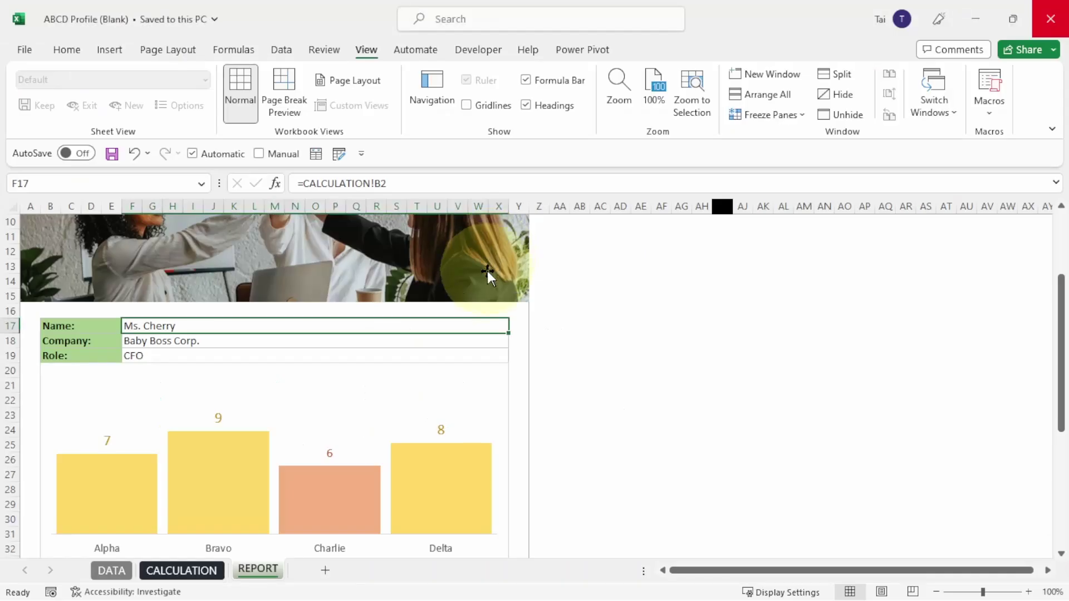
click(333, 355)
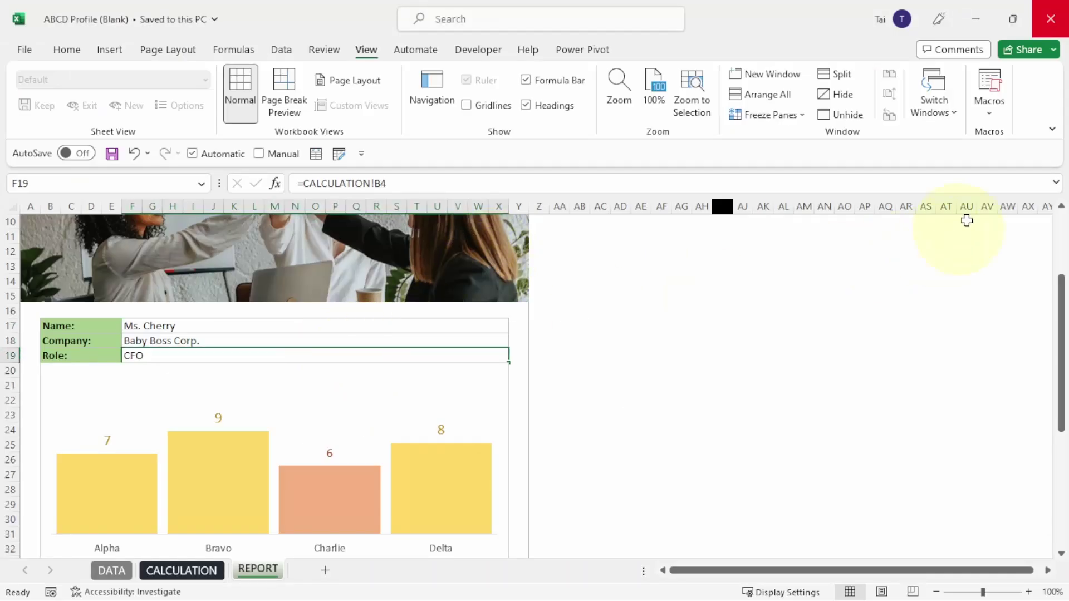
click(988, 93)
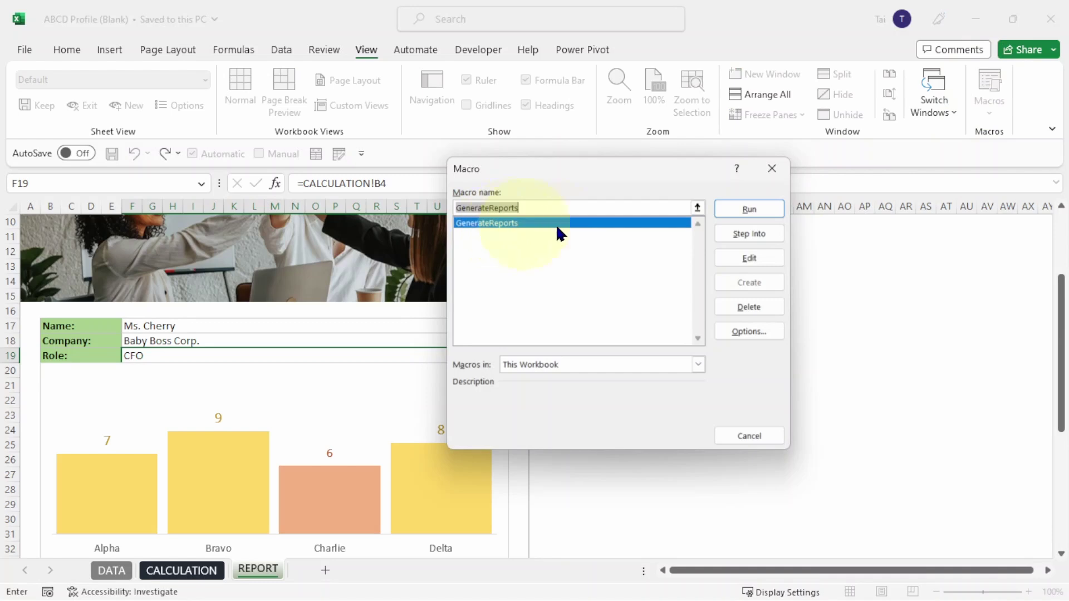
click(723, 209)
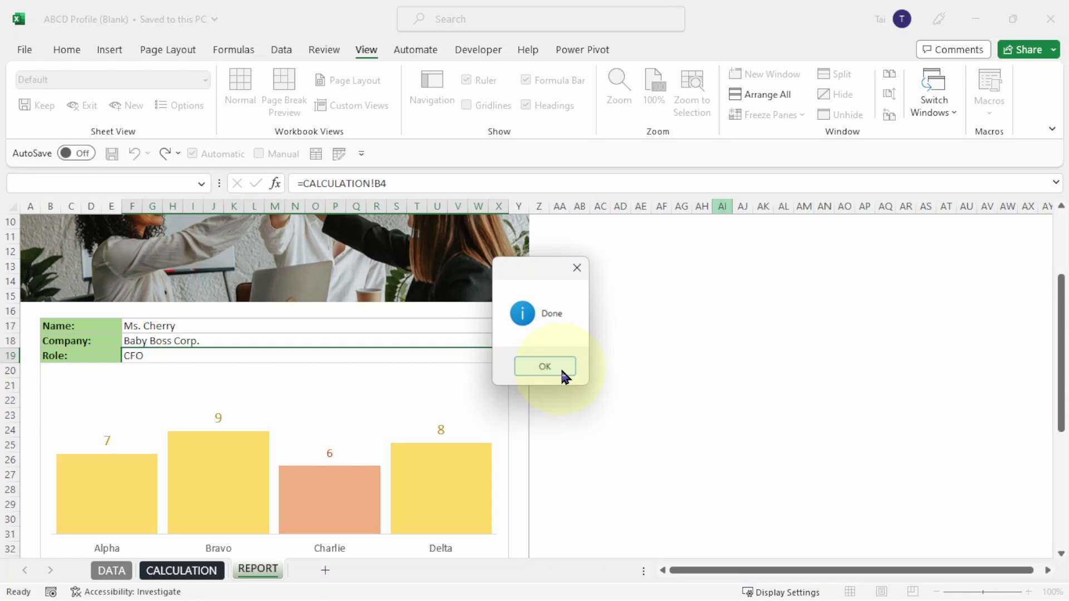
click(560, 367)
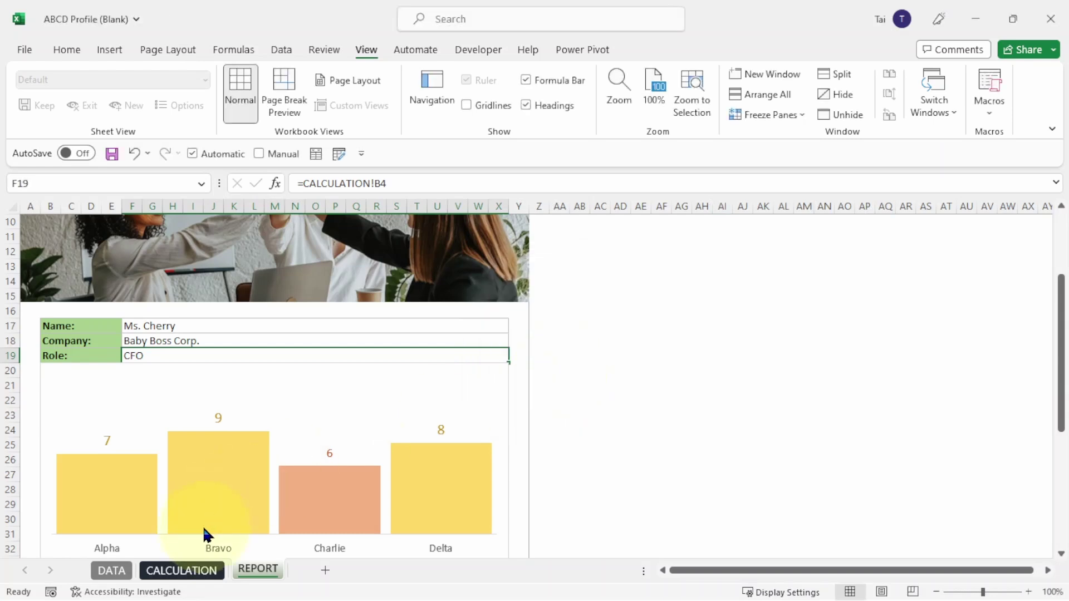
On the DATA sheet, clear the PROCESS marks in A2:A4 and enter x in A3 only
click(111, 570)
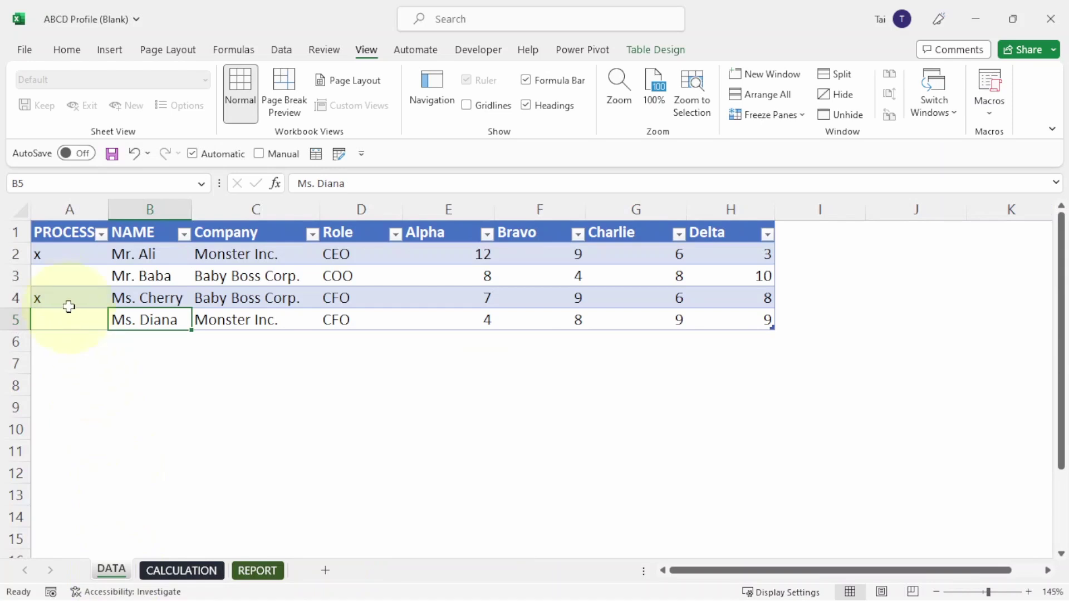
click(66, 275)
drag(67, 254, 72, 306)
key(Delete)
click(63, 275)
text(x)
click(245, 299)
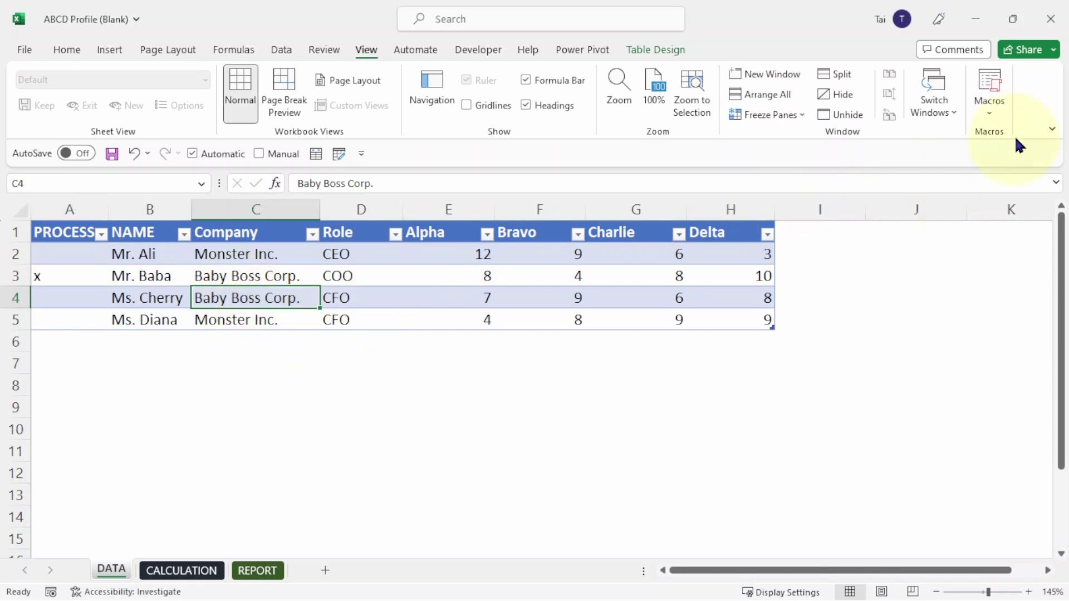
Run GenerateReports again for the person flagged in row 3 and dismiss the completion message
click(991, 84)
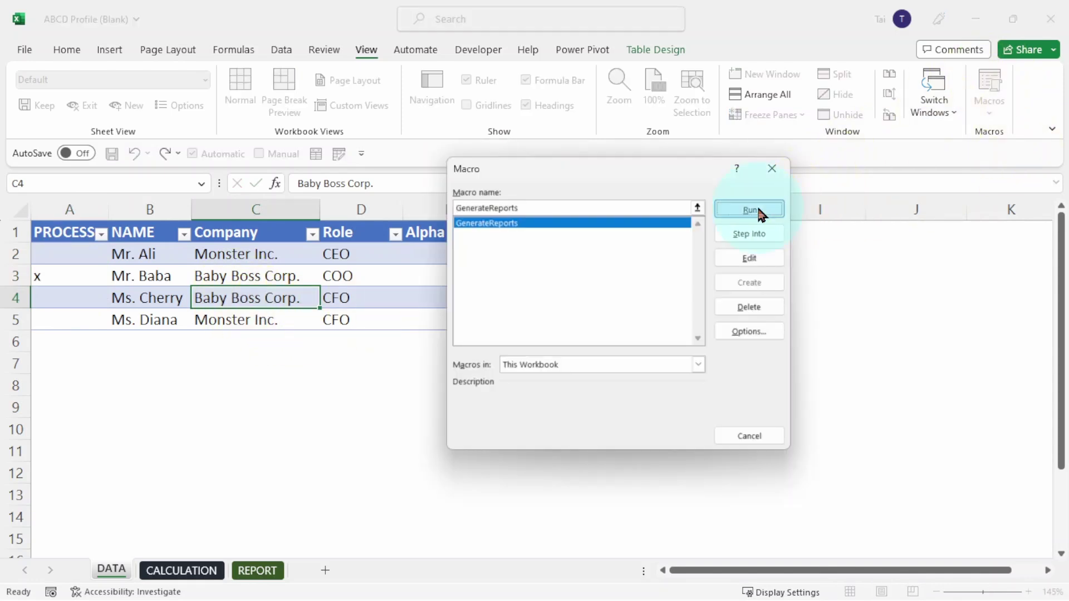
click(750, 209)
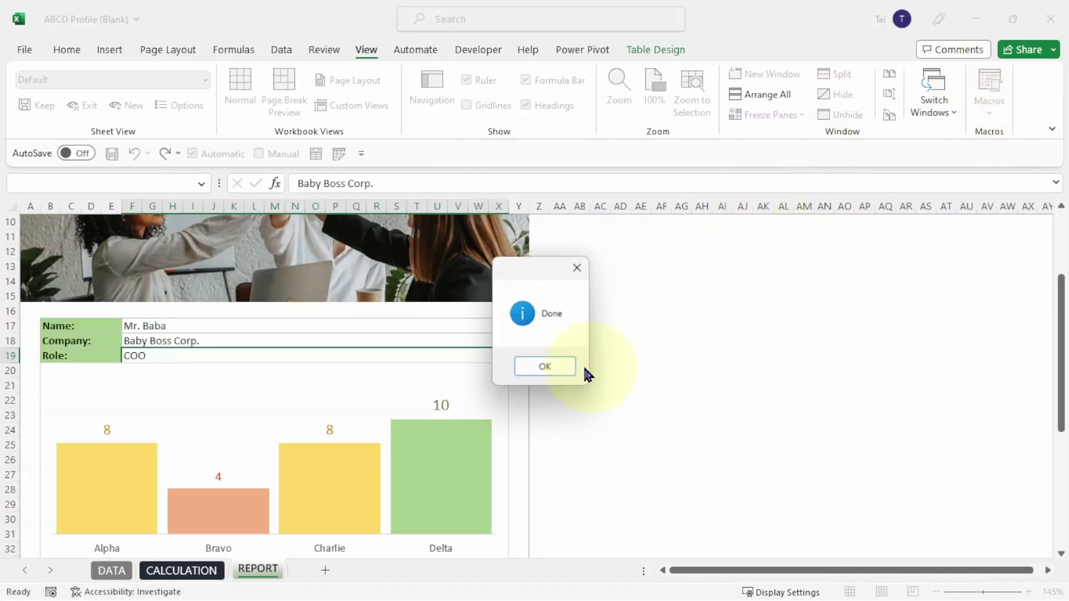
click(548, 368)
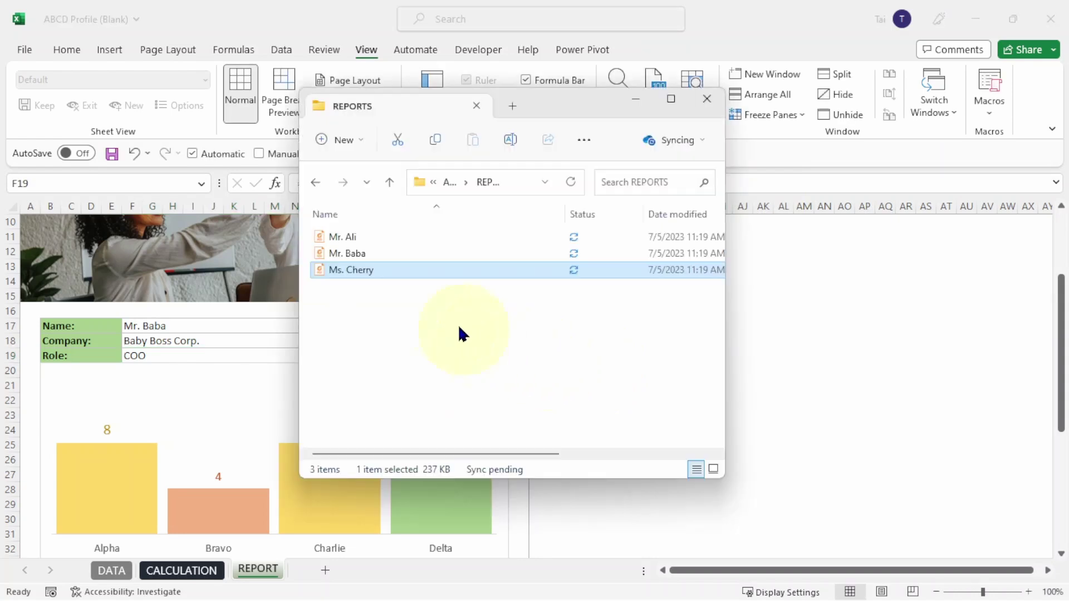
Open the flagged person's PDF from the REPORTS folder, check its details and chart, close it and return to the workbook
click(375, 255)
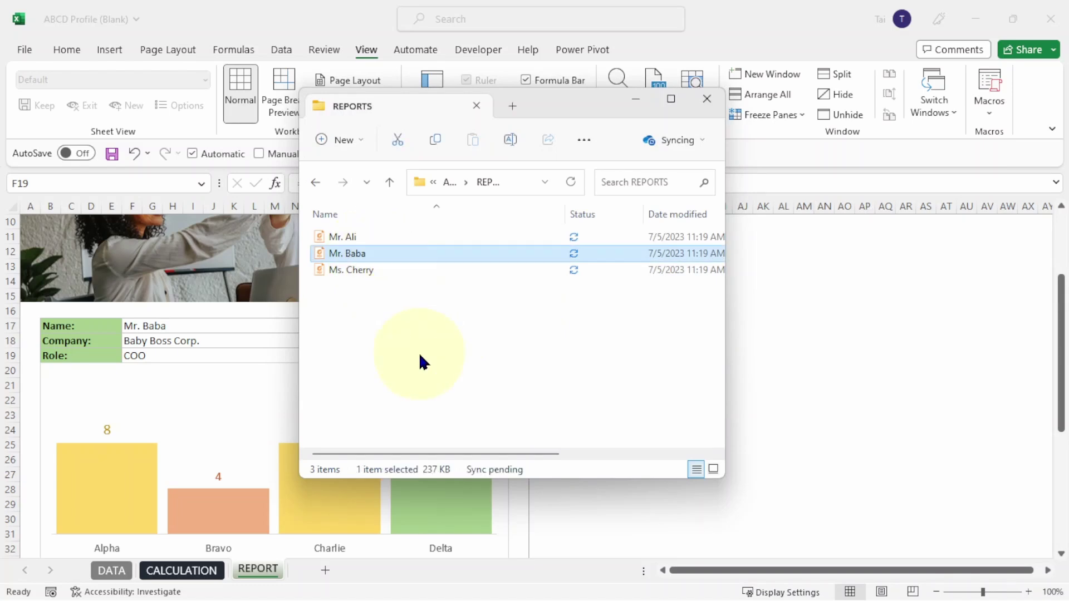
double_click(441, 251)
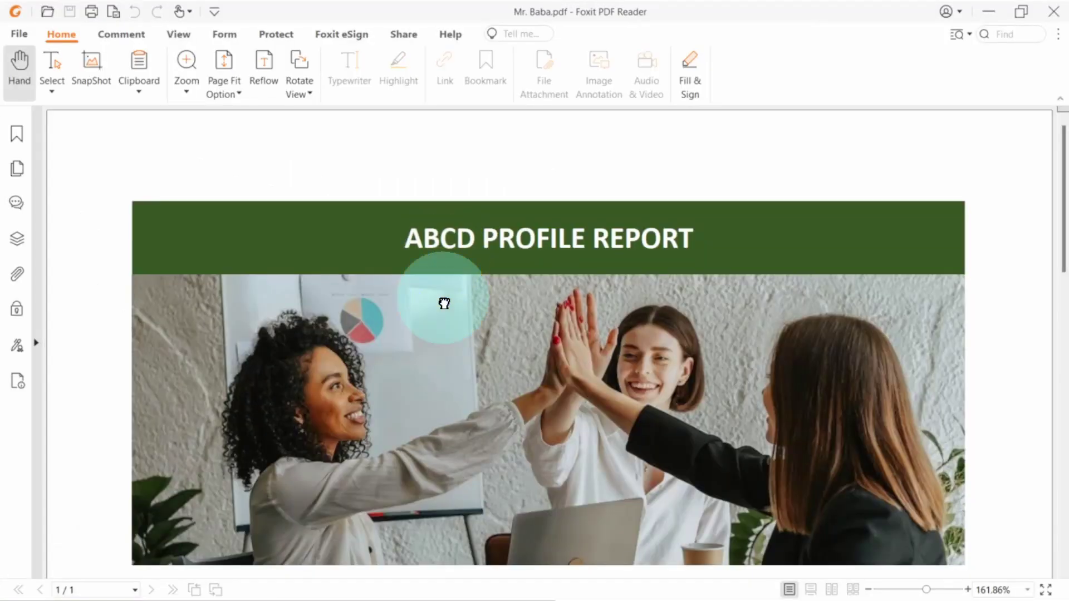
scroll(890, 356, down, 5)
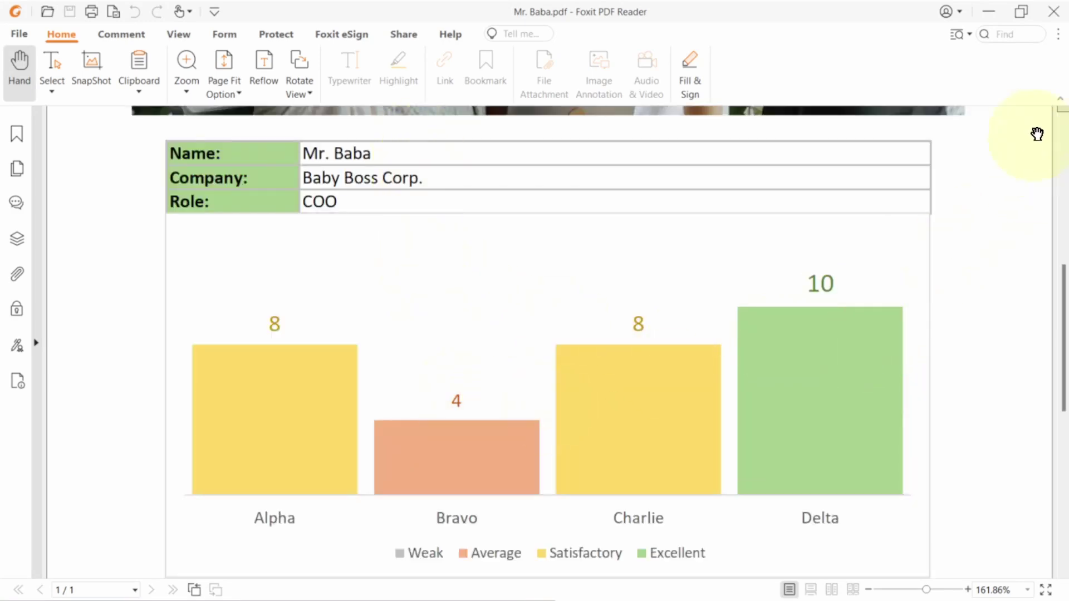
click(1052, 11)
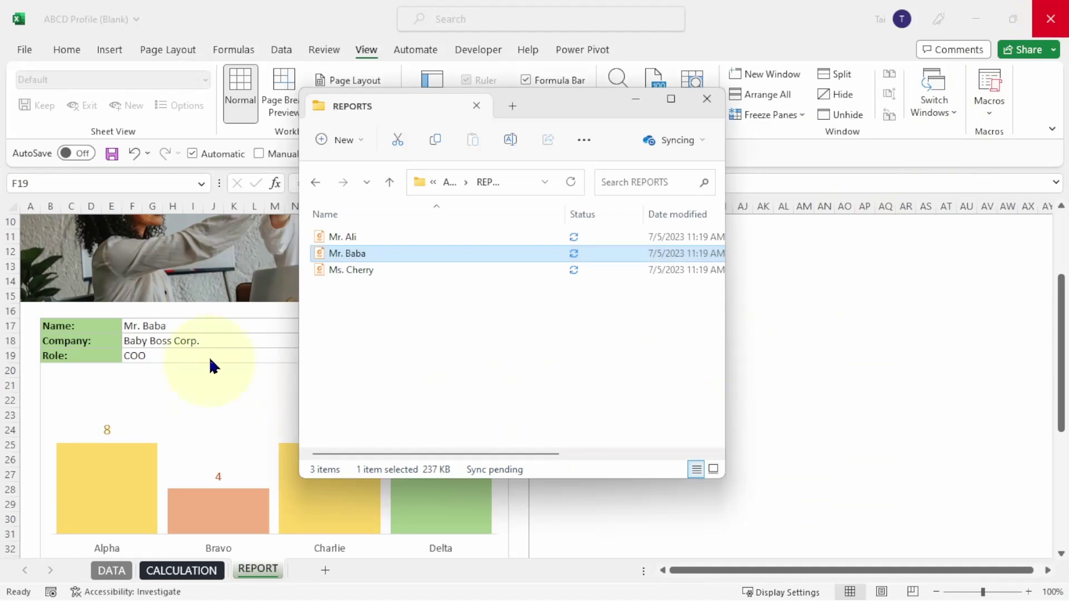
click(210, 355)
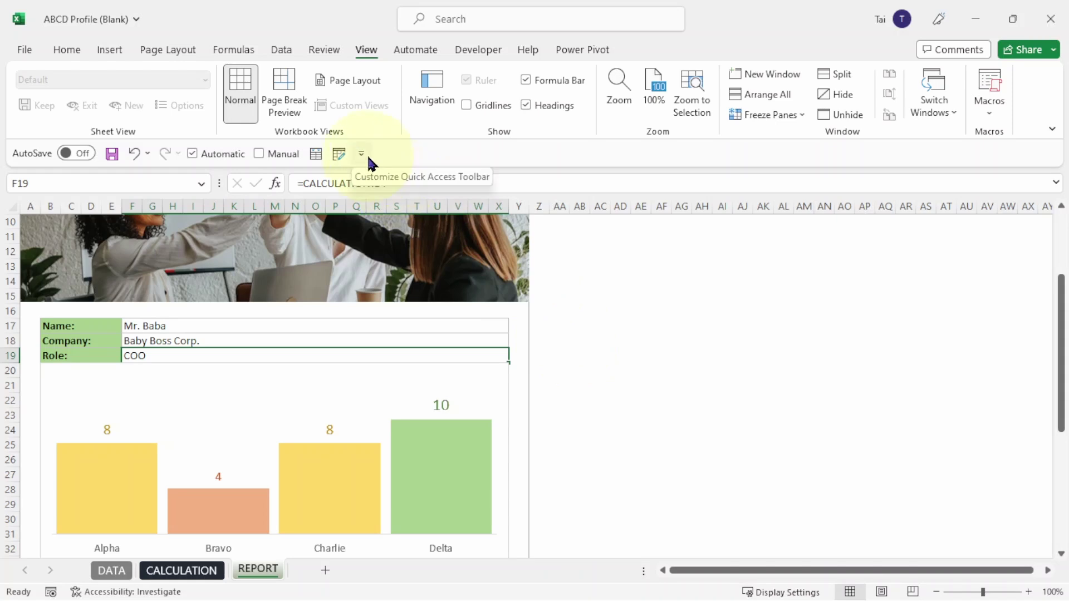
Add the GenerateReports macro to the Quick Access Toolbar for ABCD Profile (Blank).xlsm only
right_click(359, 54)
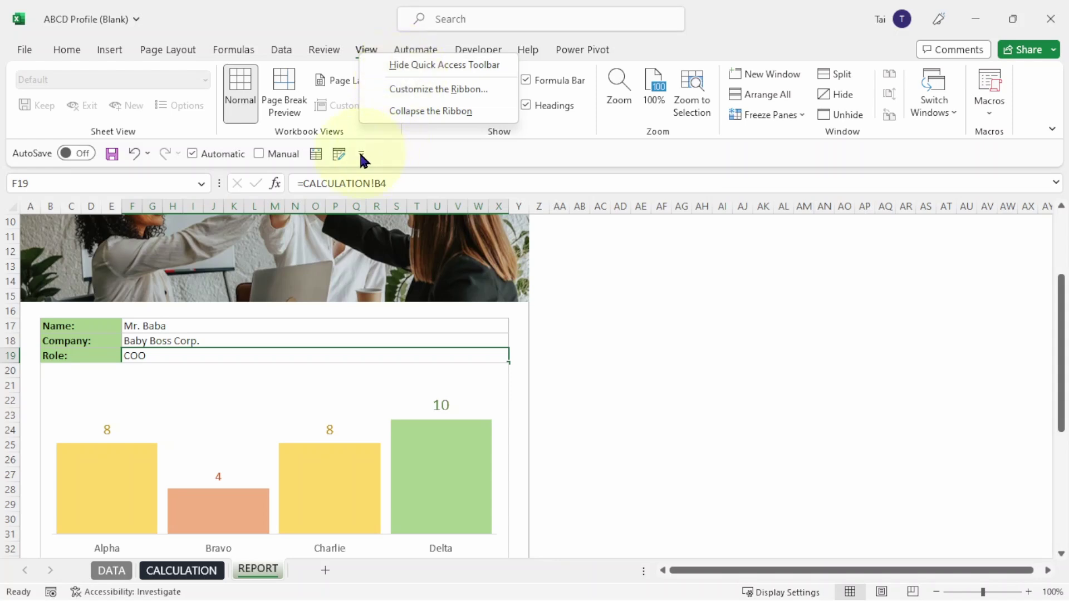
click(379, 155)
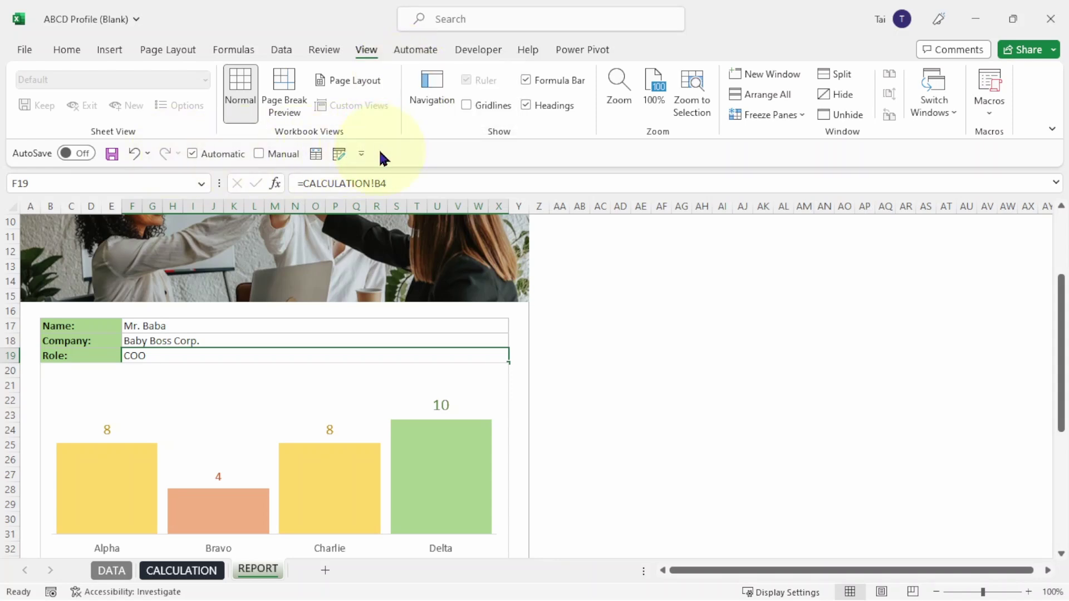
right_click(321, 159)
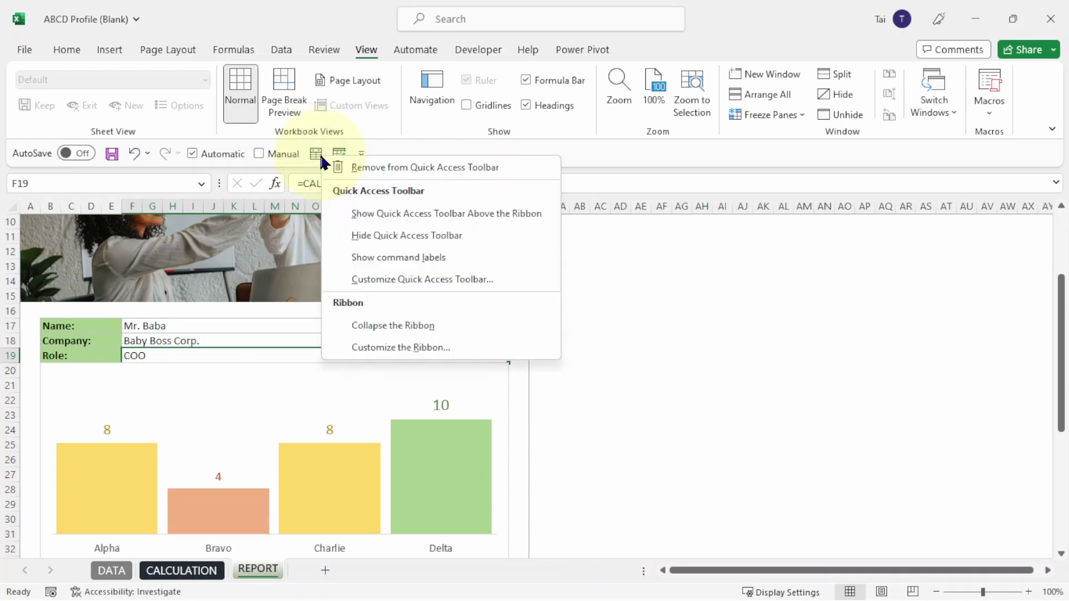
click(463, 280)
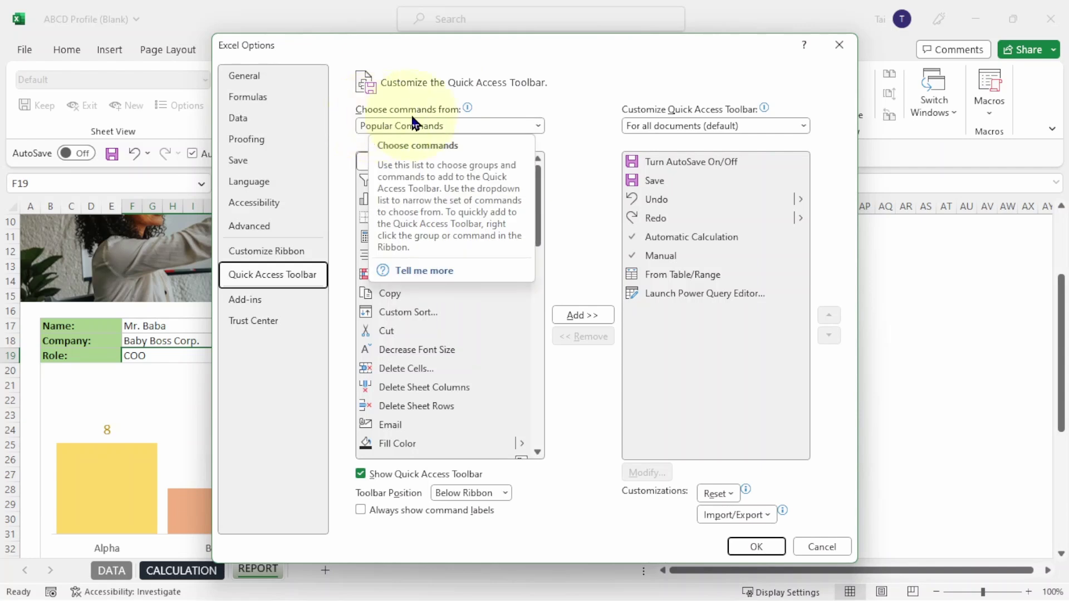
click(478, 127)
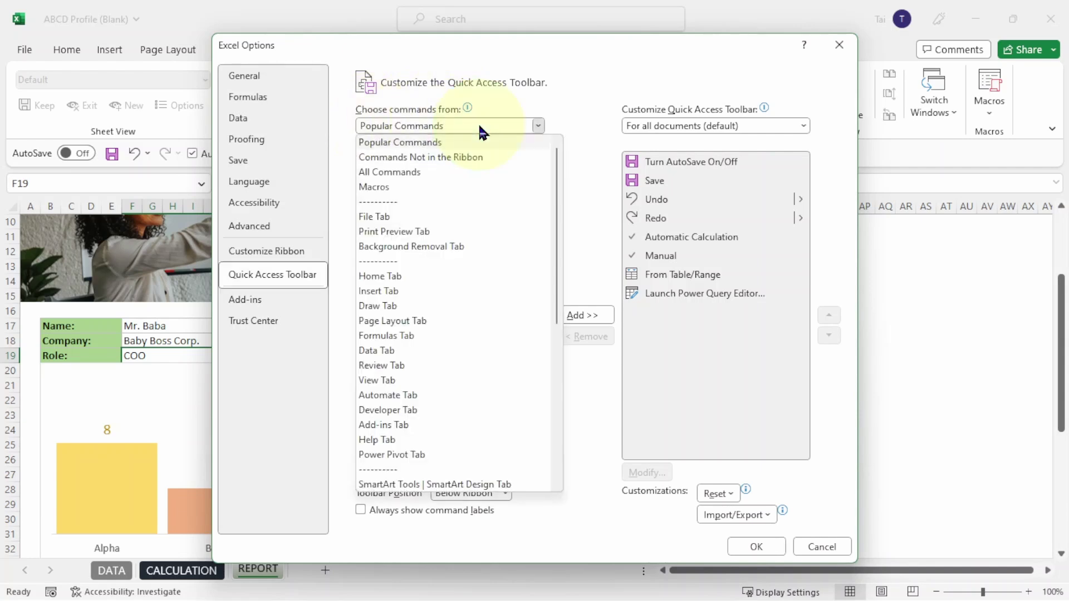
click(422, 186)
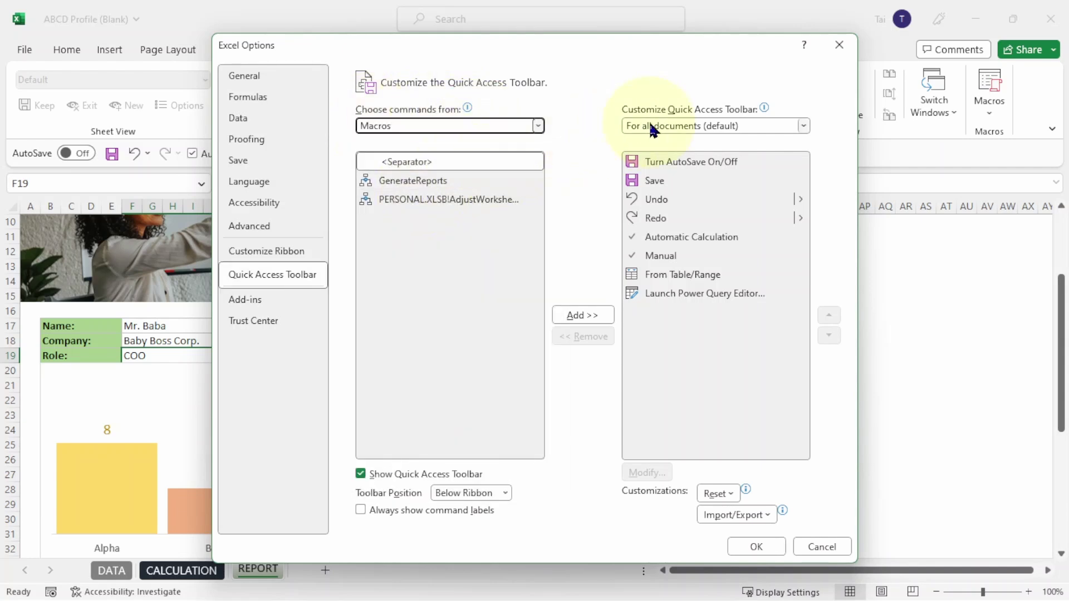
click(736, 127)
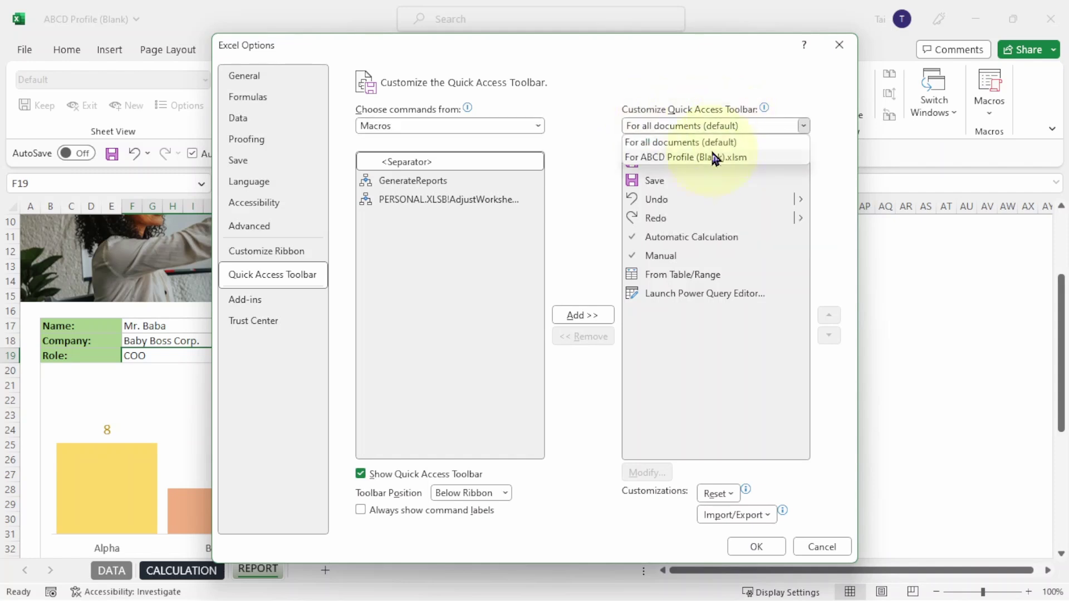
click(690, 157)
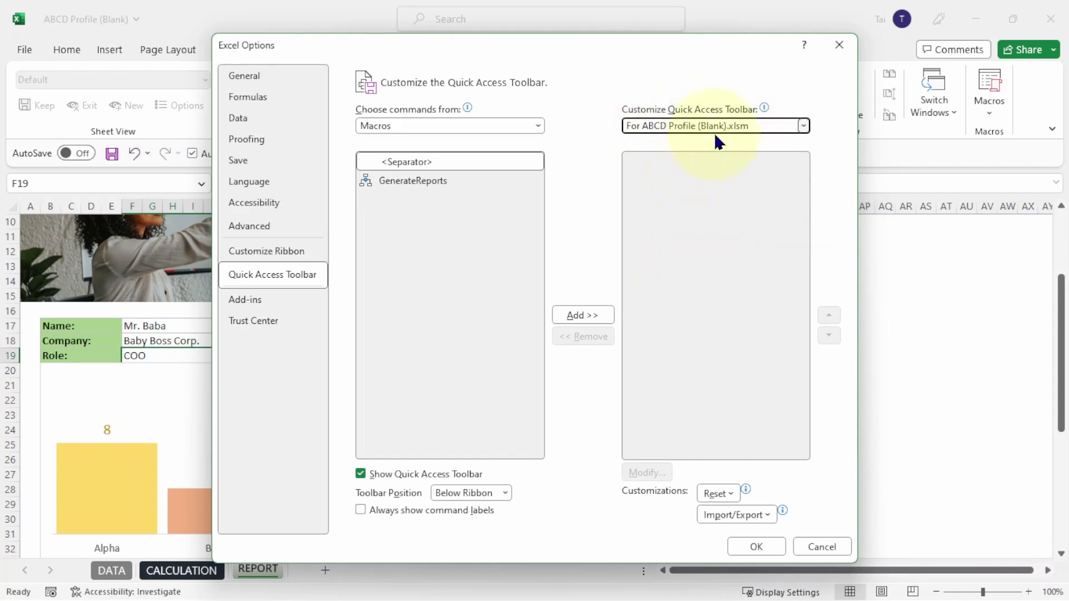
click(408, 187)
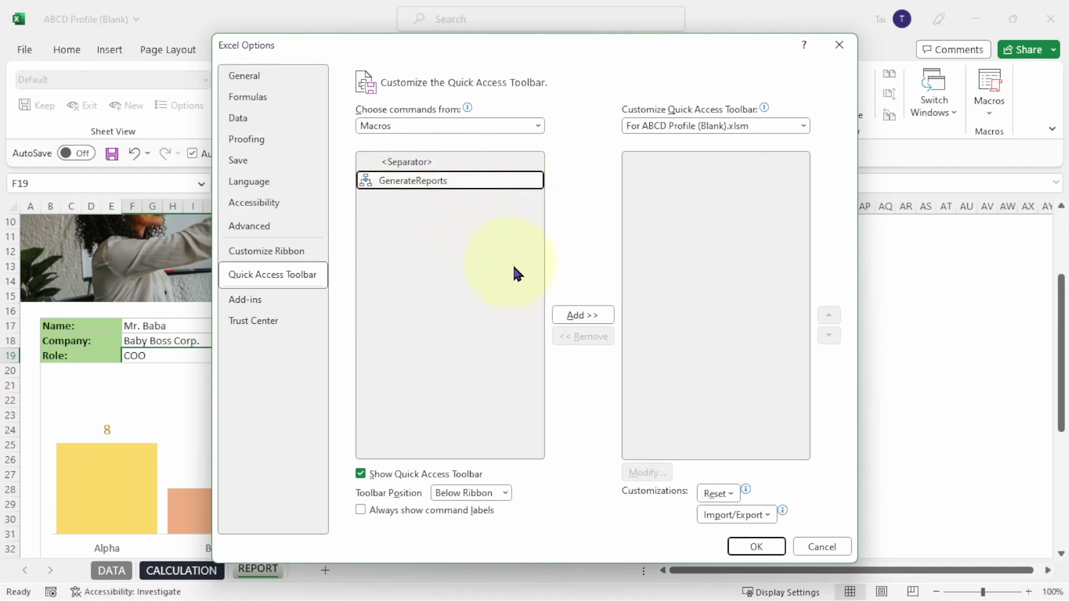
click(561, 315)
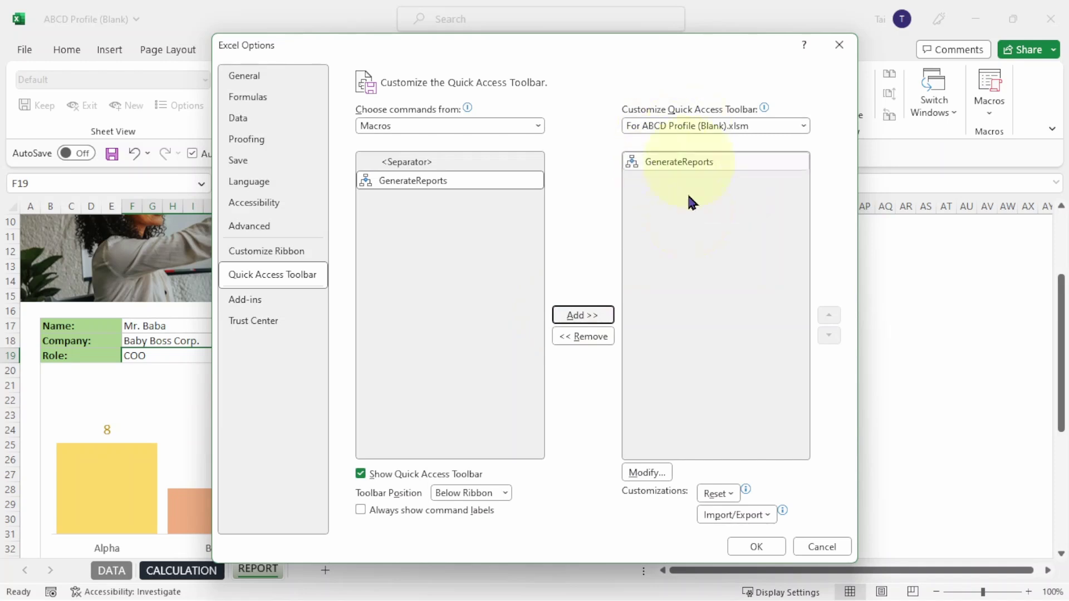
Give the added macro button the scroll-shaped symbol and the display name Generate Reports, and apply the toolbar customization
click(658, 473)
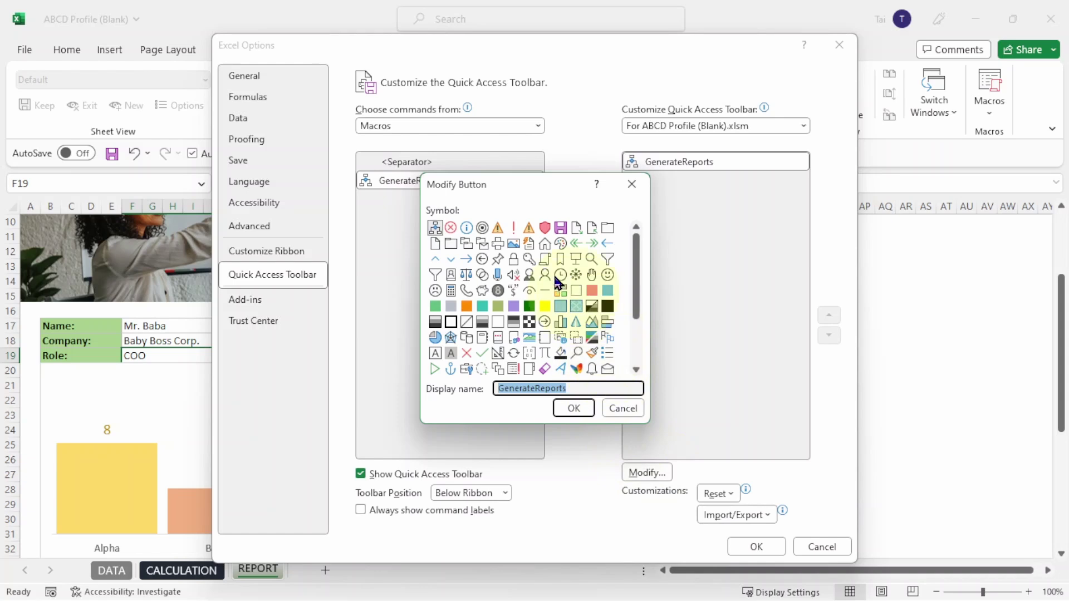
click(541, 261)
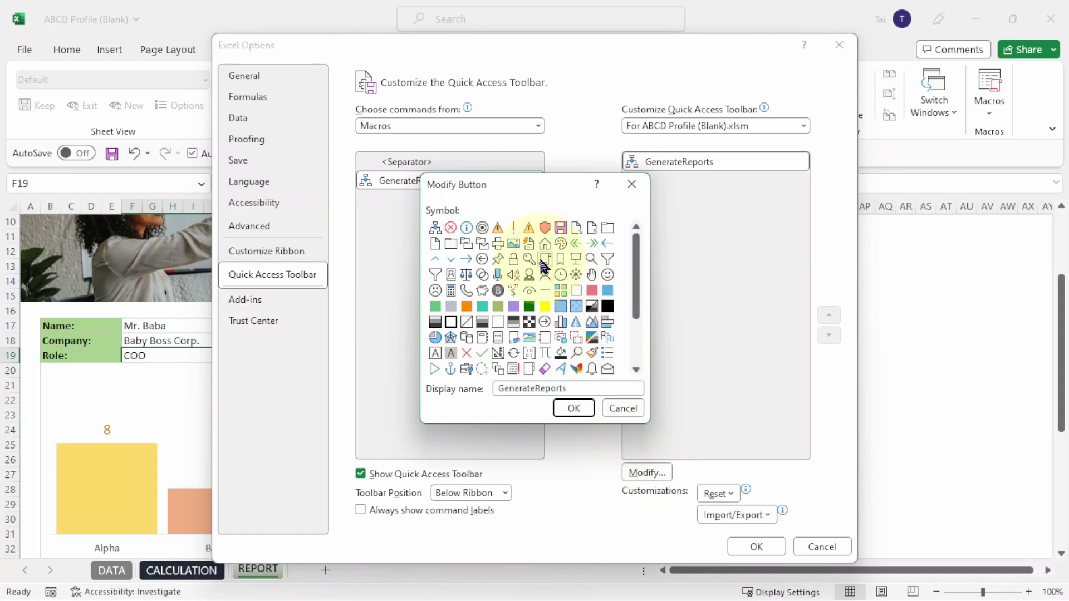
double_click(535, 386)
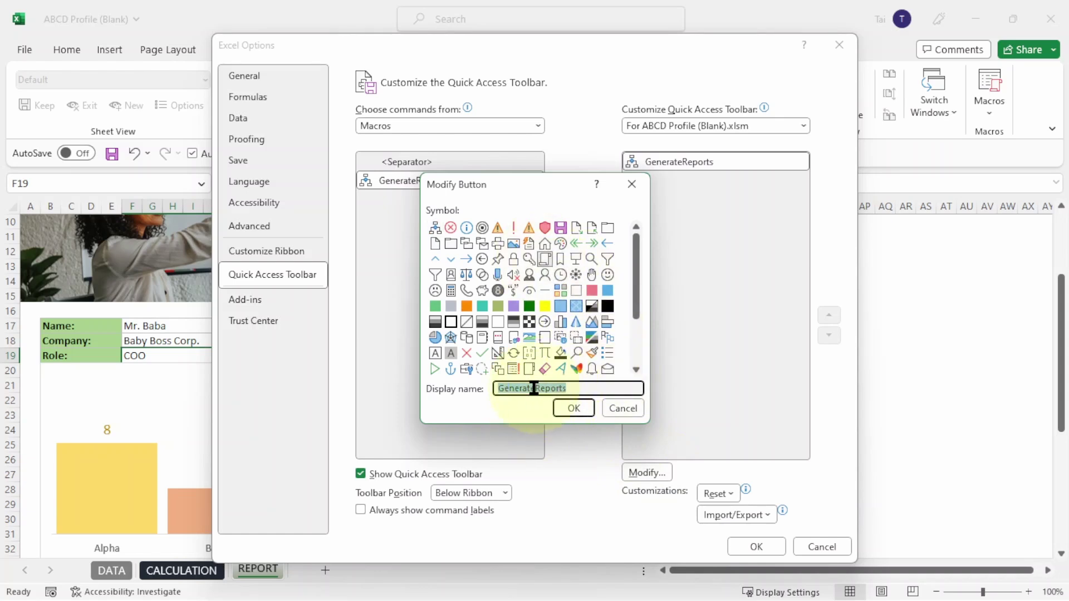
text(g)
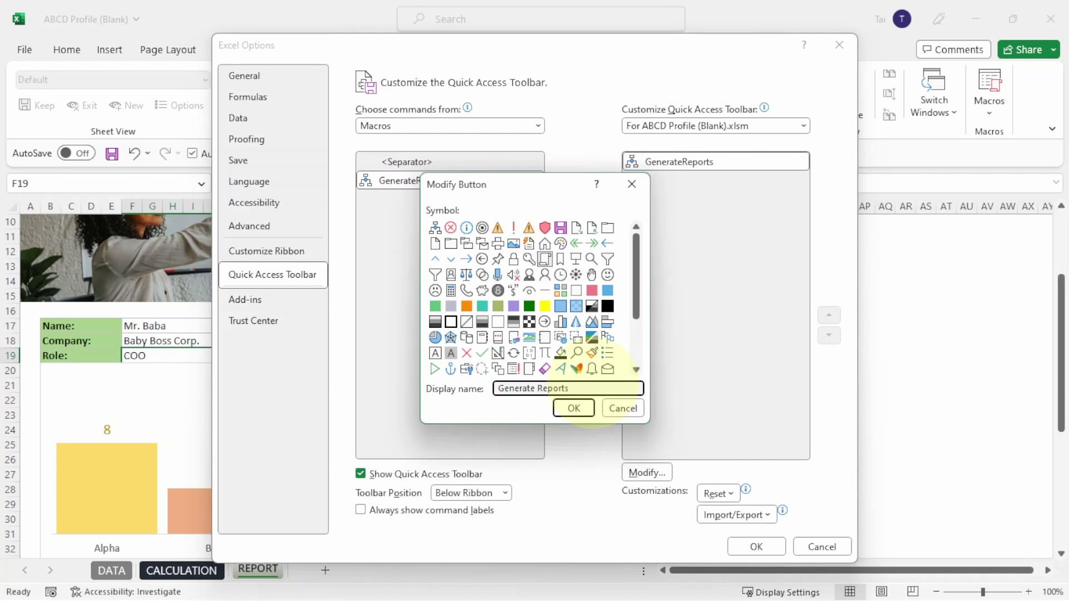
click(574, 410)
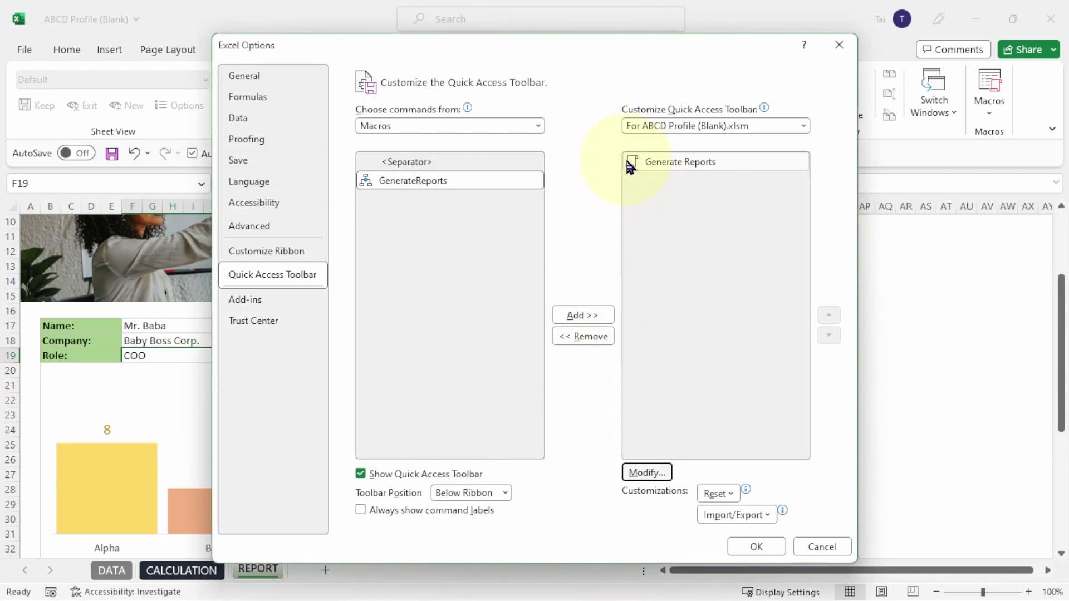
click(755, 547)
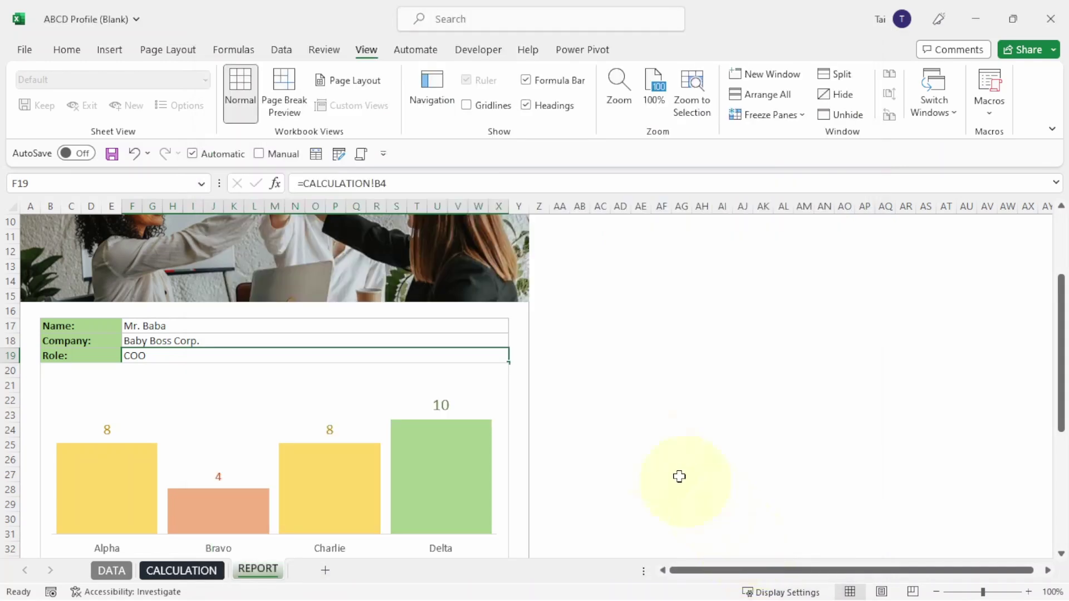
Save and close the workbook, and go up from the REPORTS folder to the Automated Profiling Tool folder
click(361, 155)
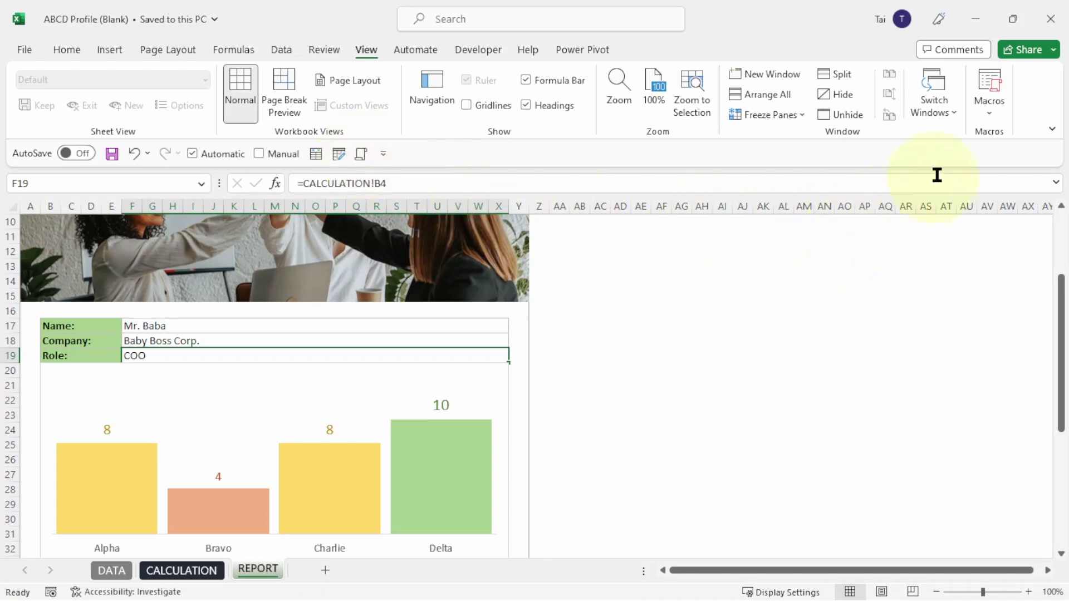
click(1050, 19)
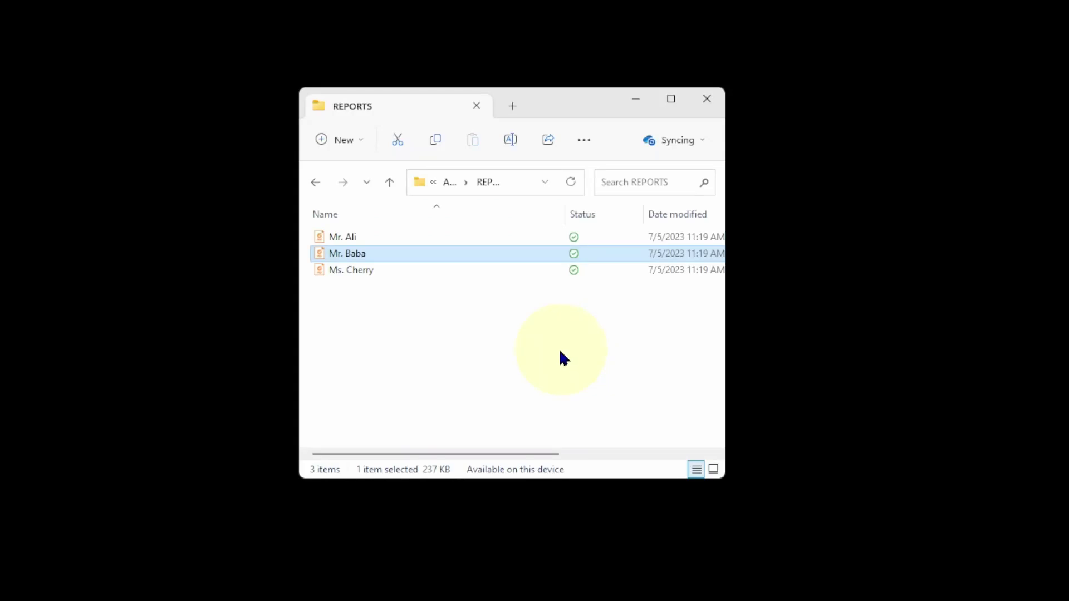
click(560, 352)
key(alt+Up)
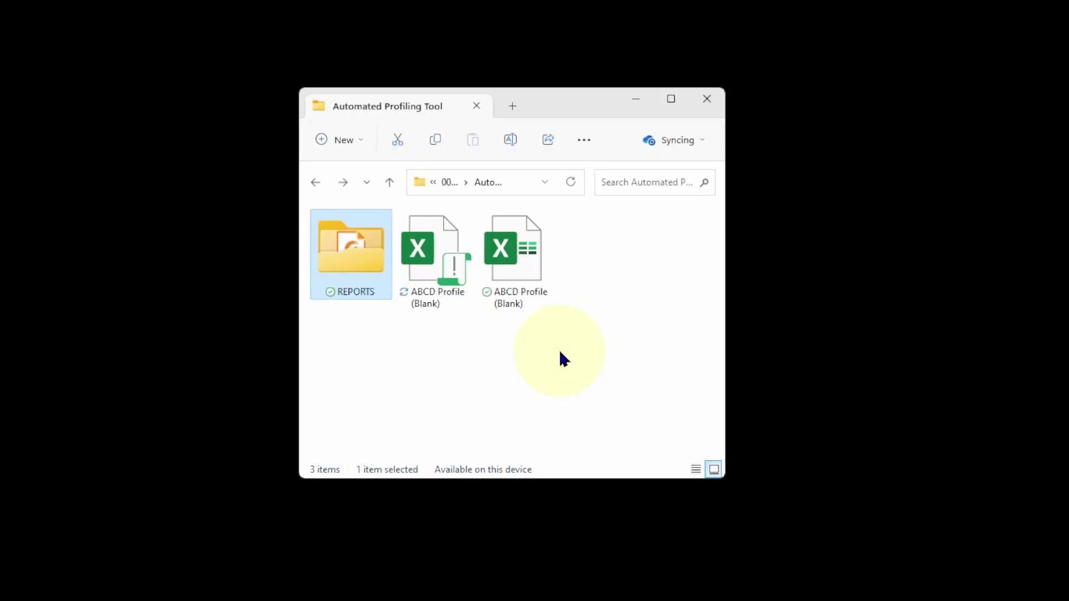
Rename the macro-enabled workbook in the Automated Profiling Tool folder as ABCD Profile (Automated)
click(448, 290)
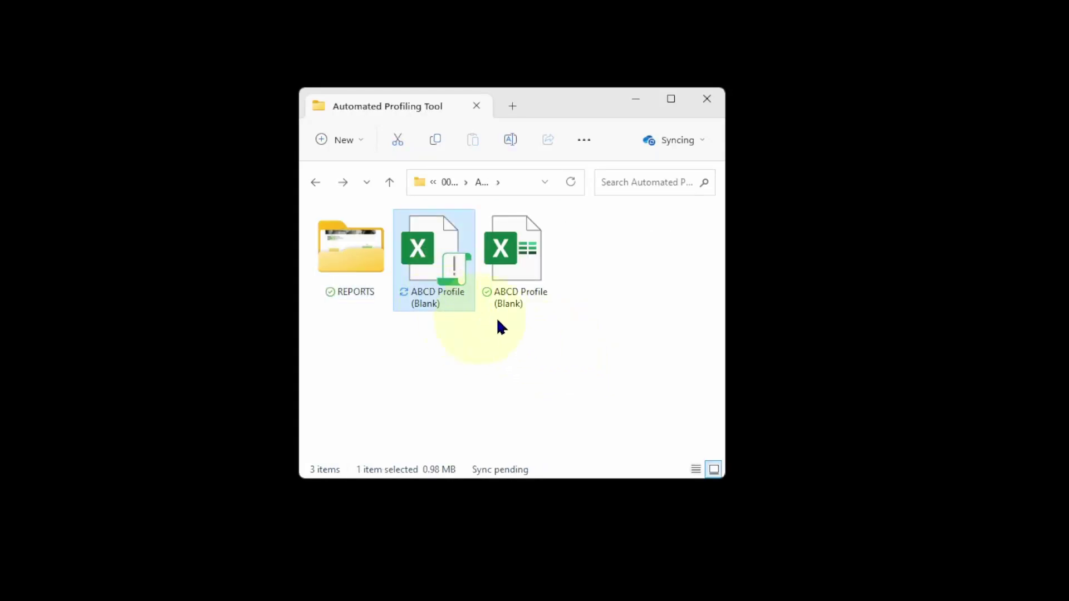
click(516, 301)
click(444, 296)
click(515, 299)
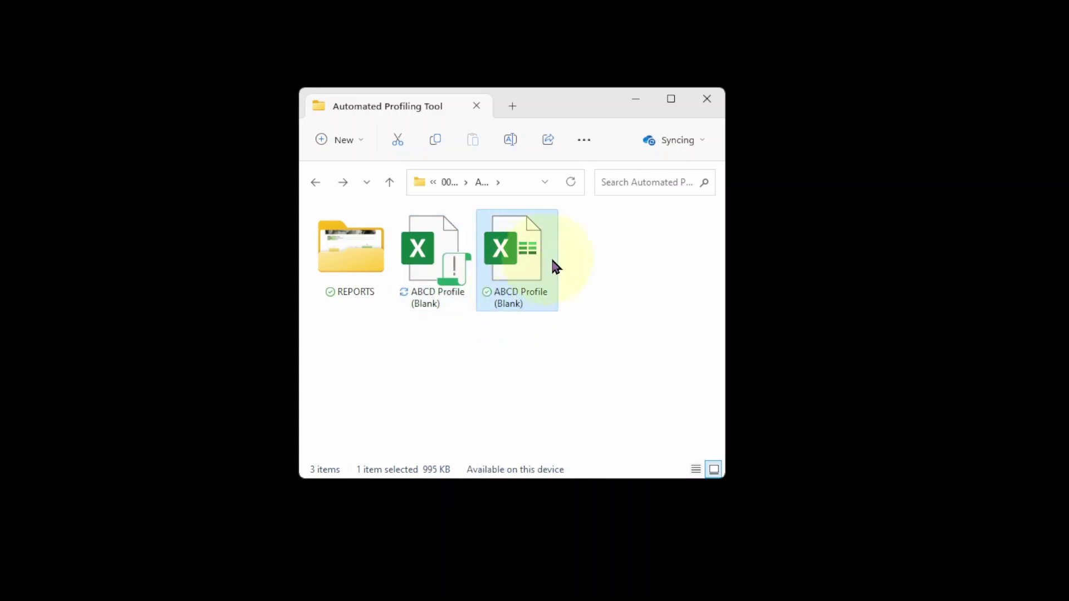
click(454, 303)
key(F2)
key(End)
key(ctrl+shift+Left)
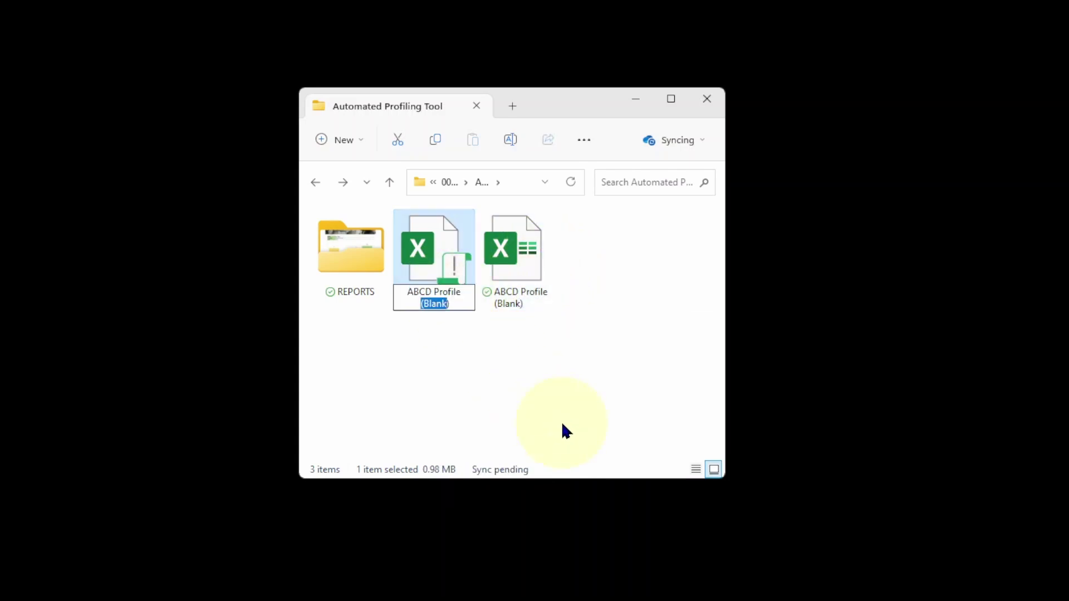
text((Automated)
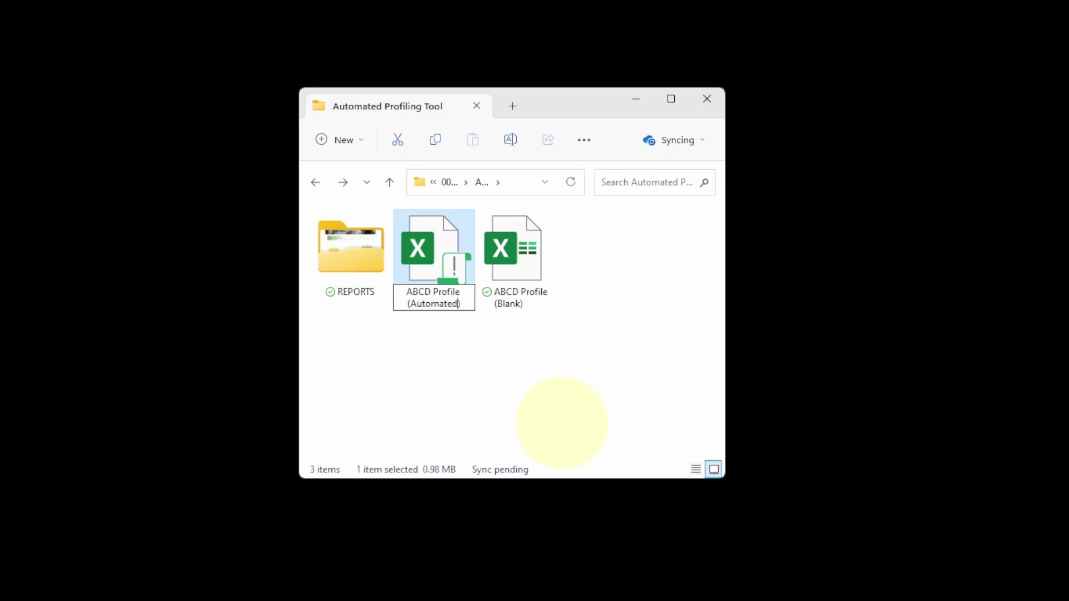
key(Return)
click(555, 413)
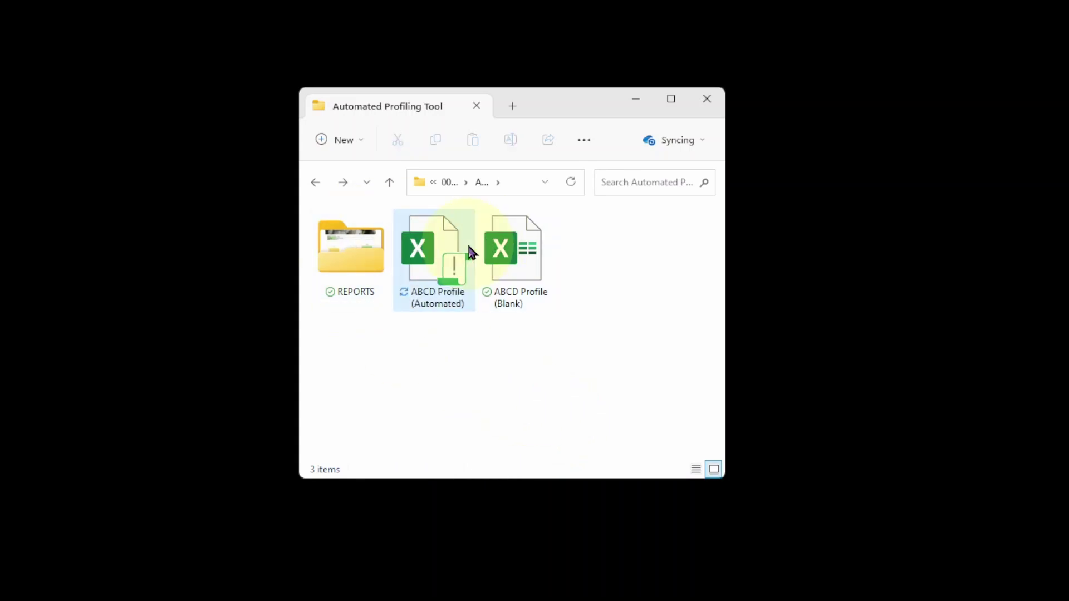
Open the ABCD Profile (Automated) workbook with its macros enabled and go to the DATA sheet
click(442, 262)
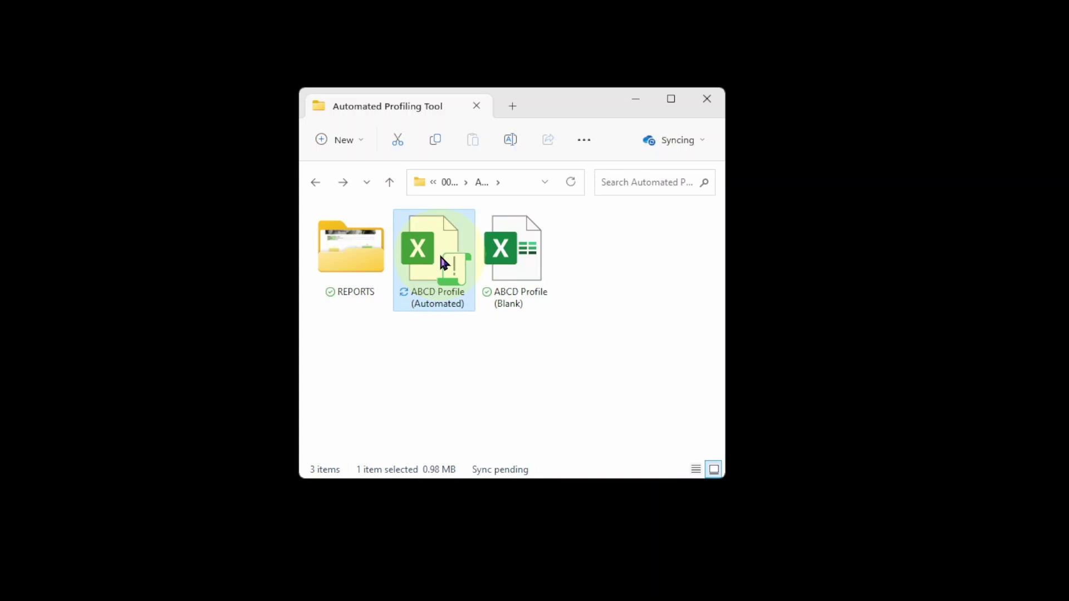
double_click(444, 262)
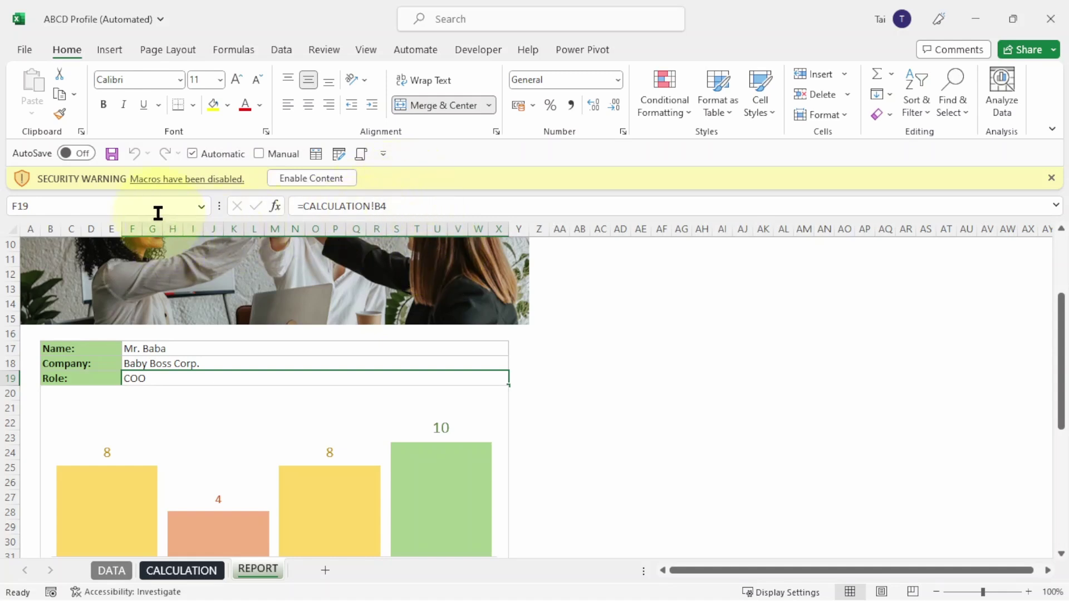
click(323, 183)
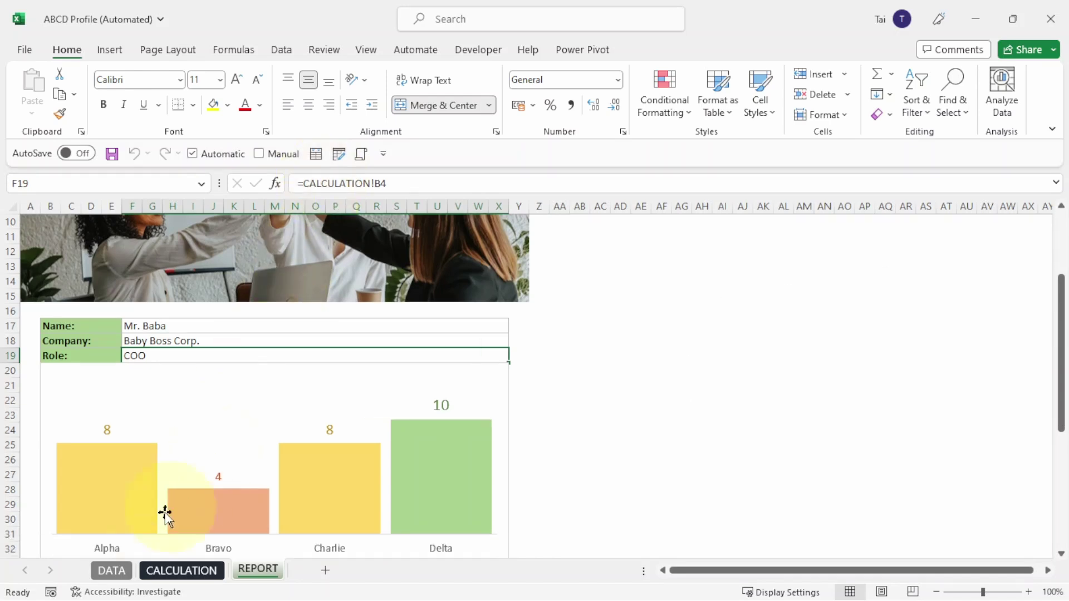
click(107, 574)
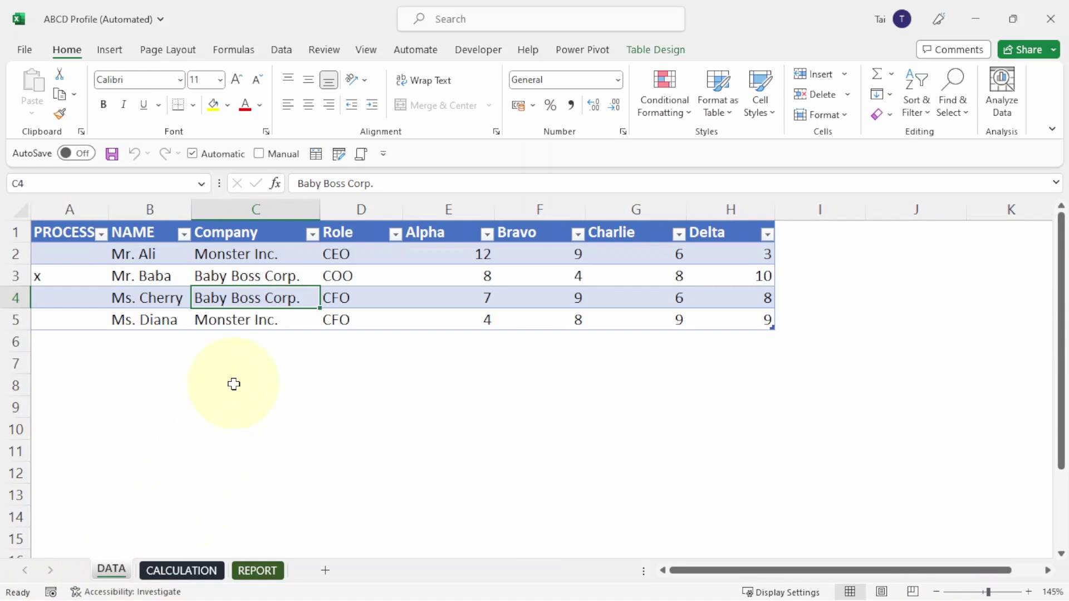
Switch to File Explorer and delete all the existing PDFs from the REPORTS folder
key(alt+Tab)
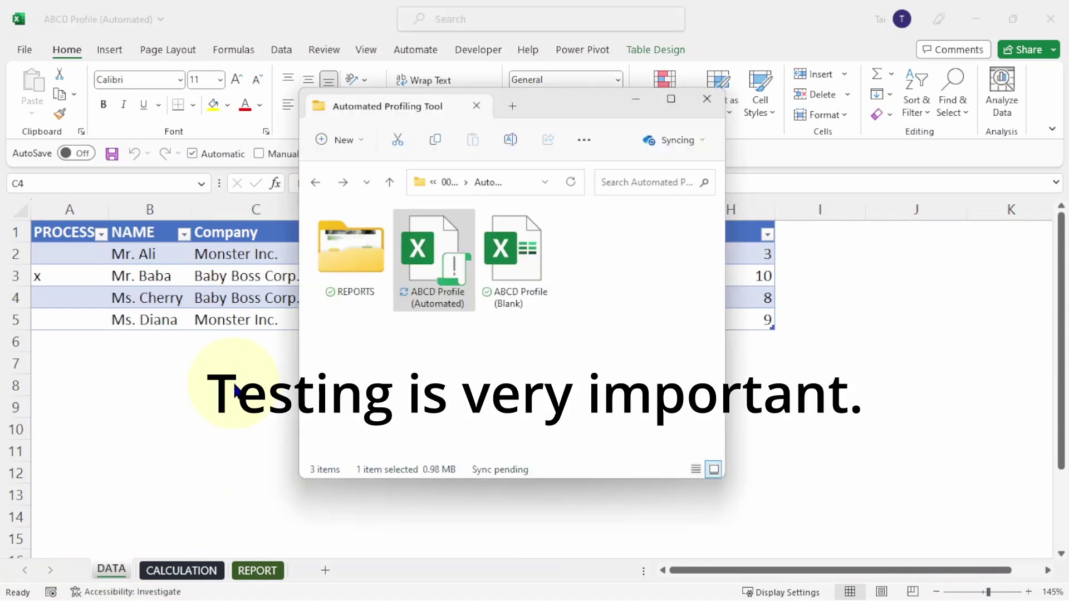
double_click(339, 276)
drag(421, 344, 322, 238)
key(Delete)
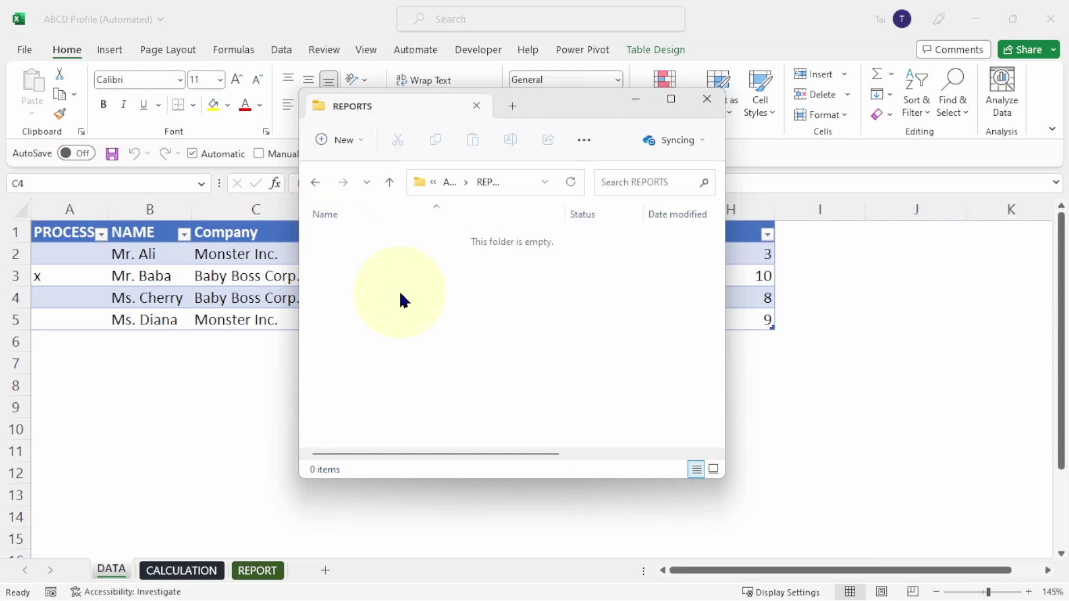
Return to the workbook and fill the PROCESS cells A2:A5 on the DATA sheet with x
click(245, 312)
drag(67, 254, 60, 330)
text(x)
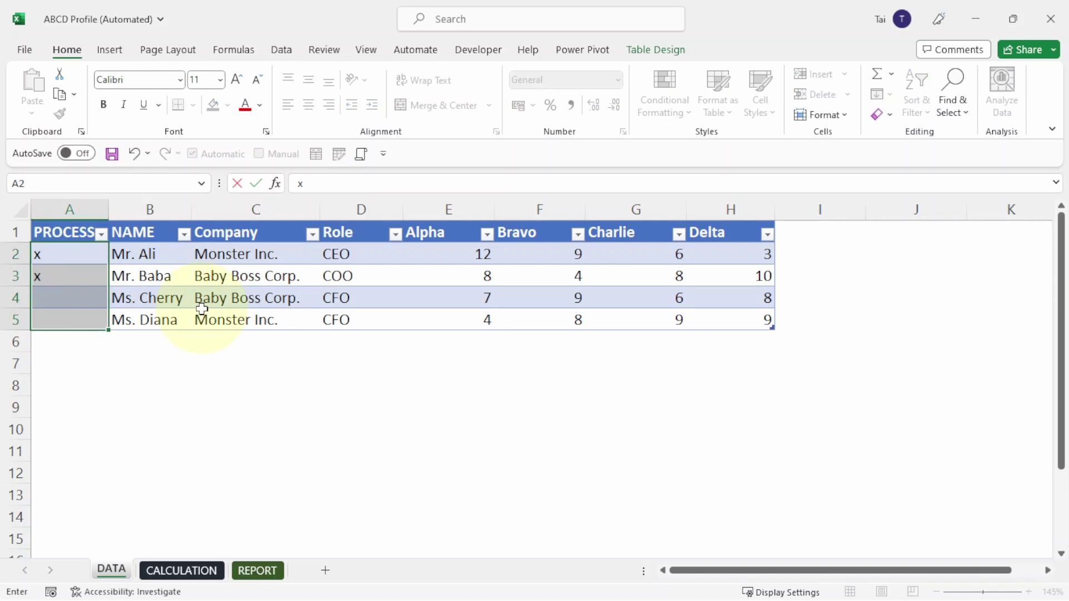
key(ctrl+Return)
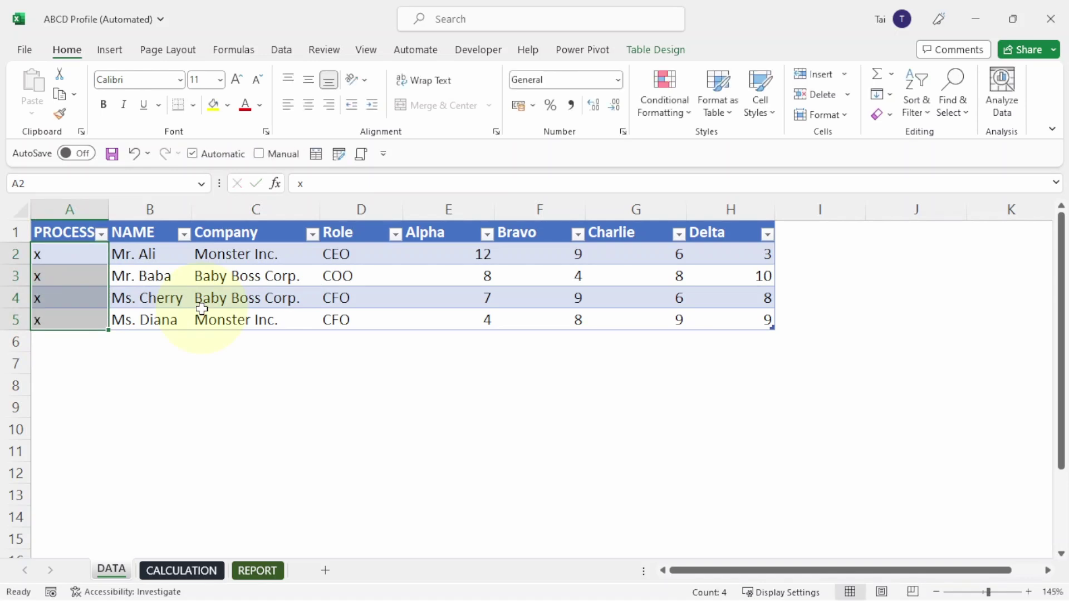
Run the Generate Reports macro from the Quick Access Toolbar and dismiss its completion message
click(251, 301)
click(361, 154)
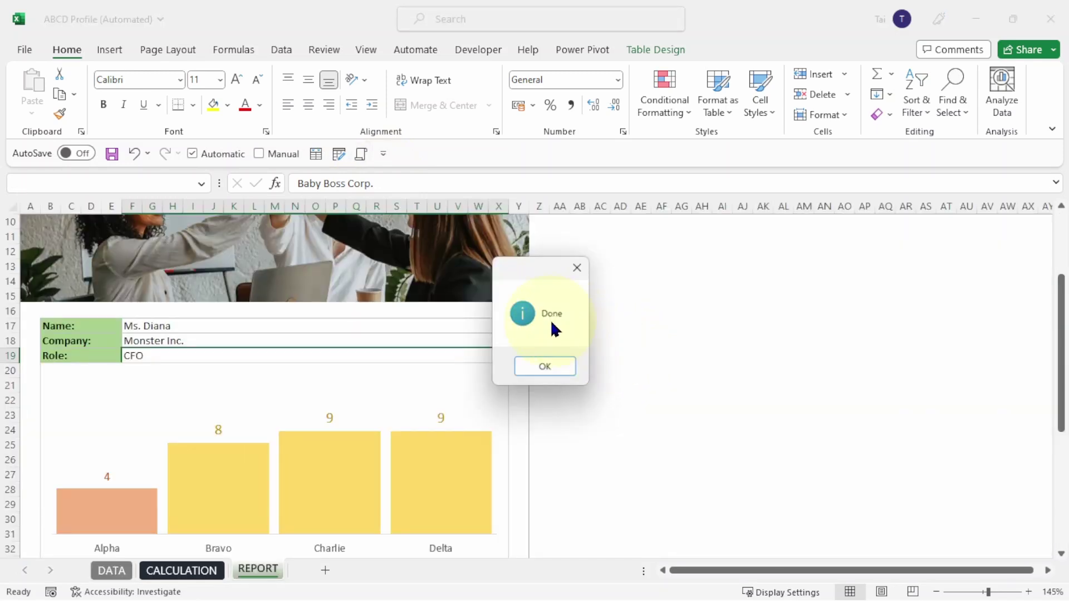
click(545, 366)
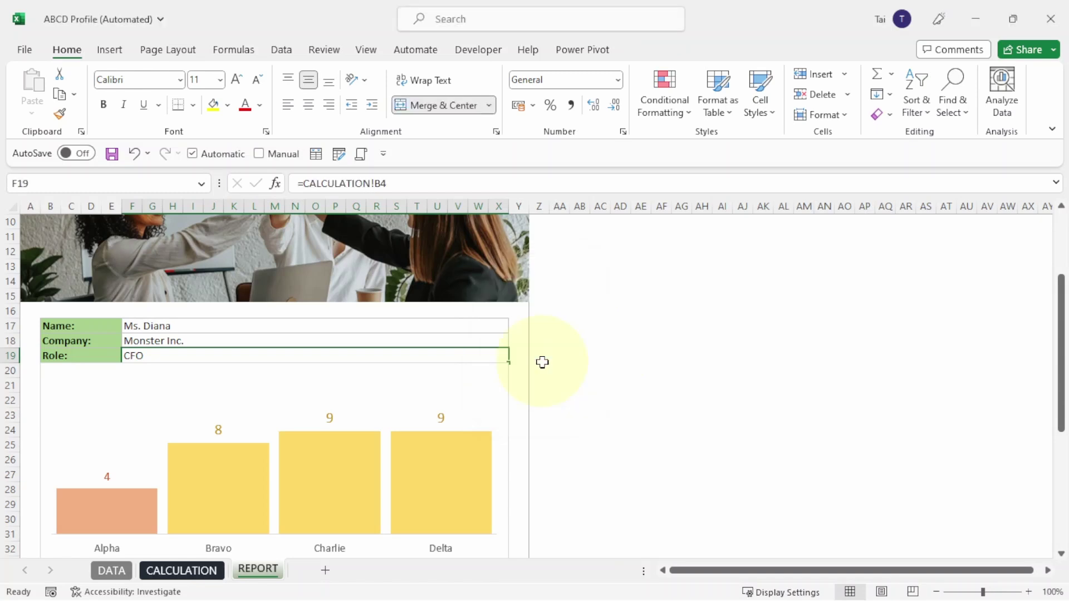
Open the PDF of the person in DATA row 5 from the REPORTS folder, check its details and chart, and close it and the folder
drag(370, 329, 334, 228)
click(346, 319)
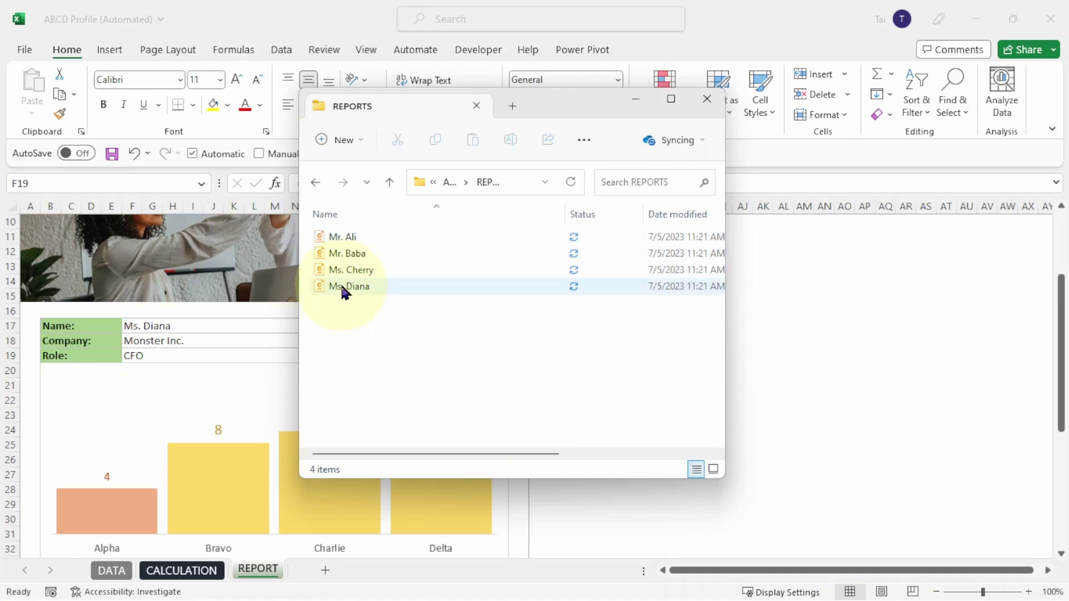
click(346, 288)
key(Return)
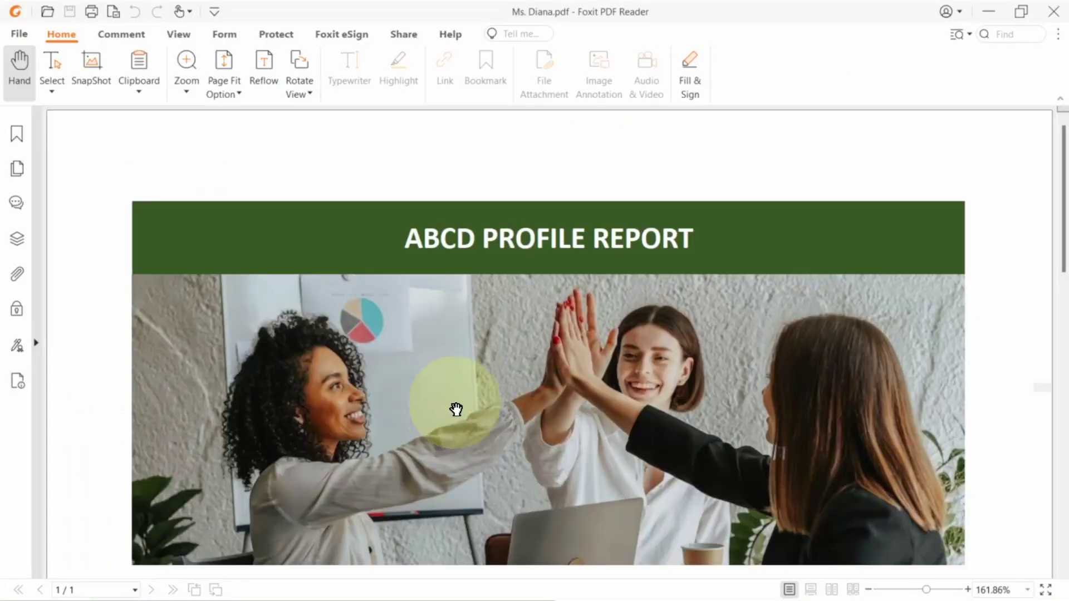
scroll(564, 394, down, 5)
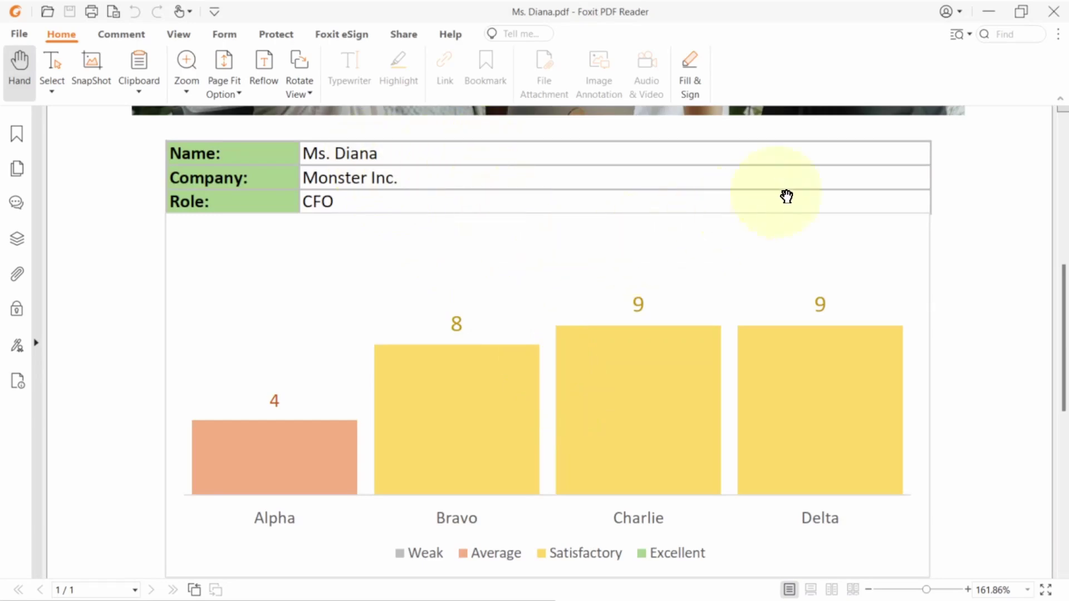
click(1054, 24)
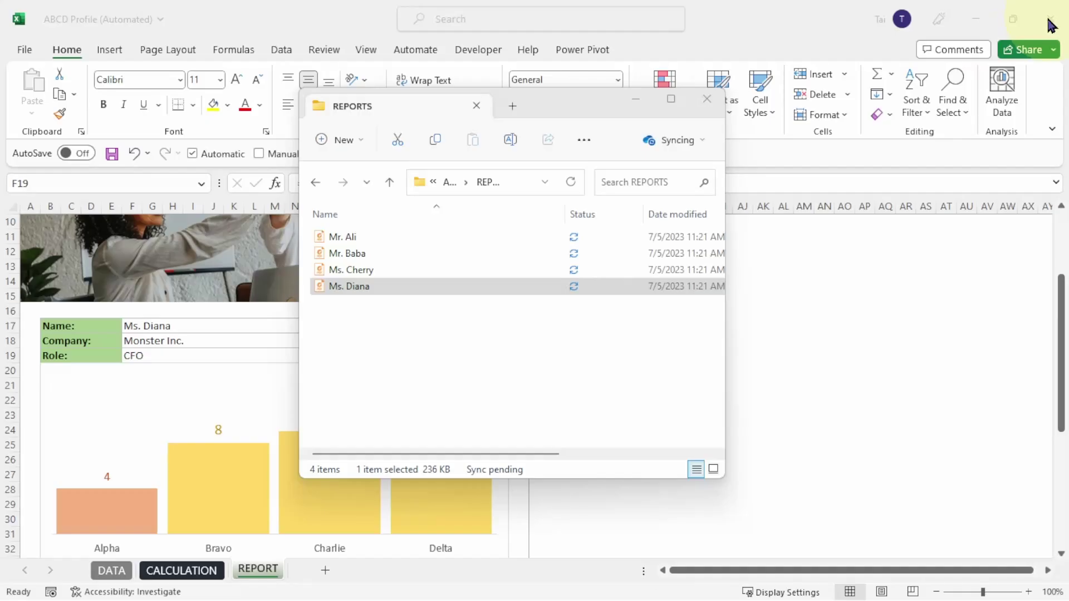
click(504, 372)
key(alt+F4)
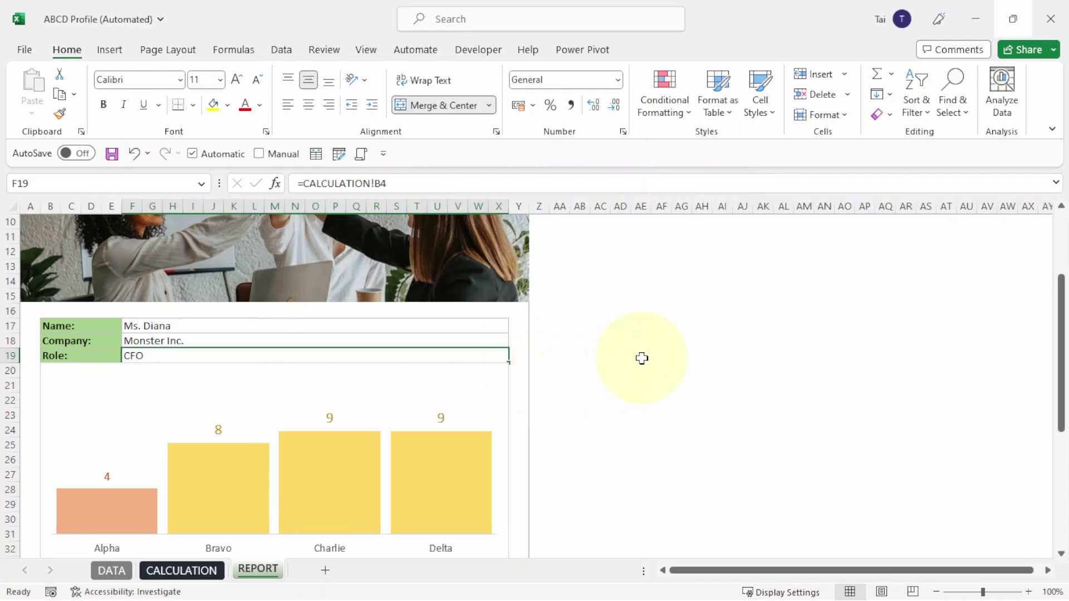